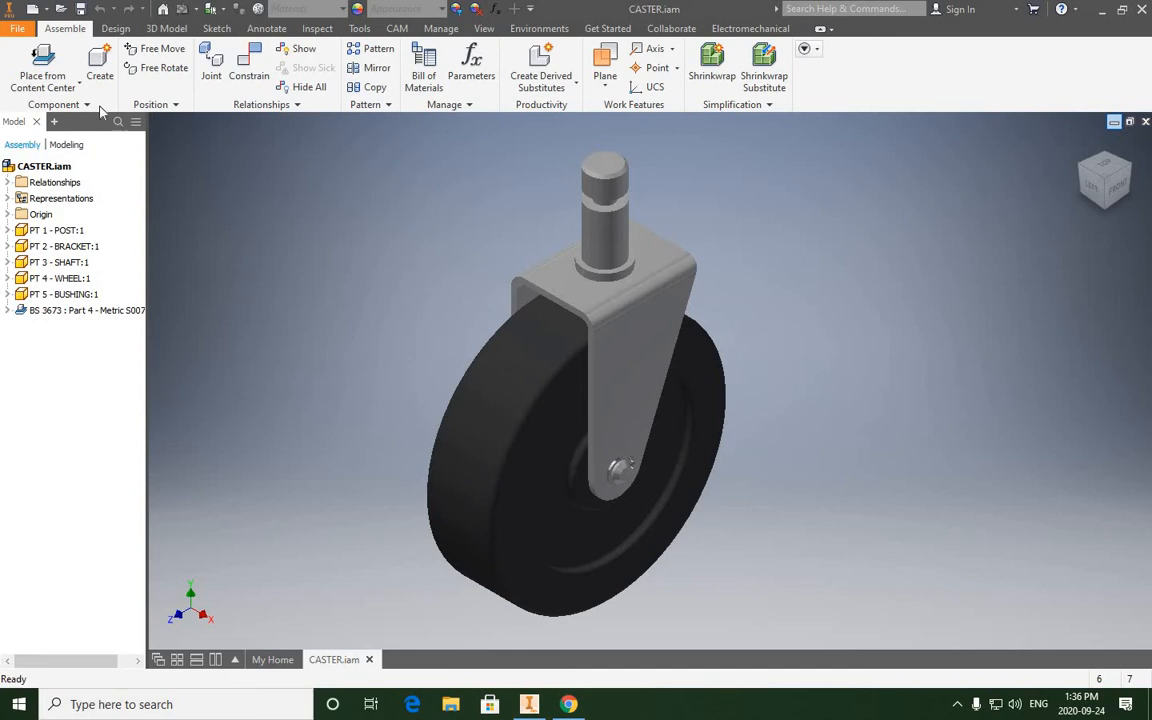
- Create a new drawing from the Metric template ANSI (mm).idw
{"action": "left_click", "coordinate": [20, 33]}
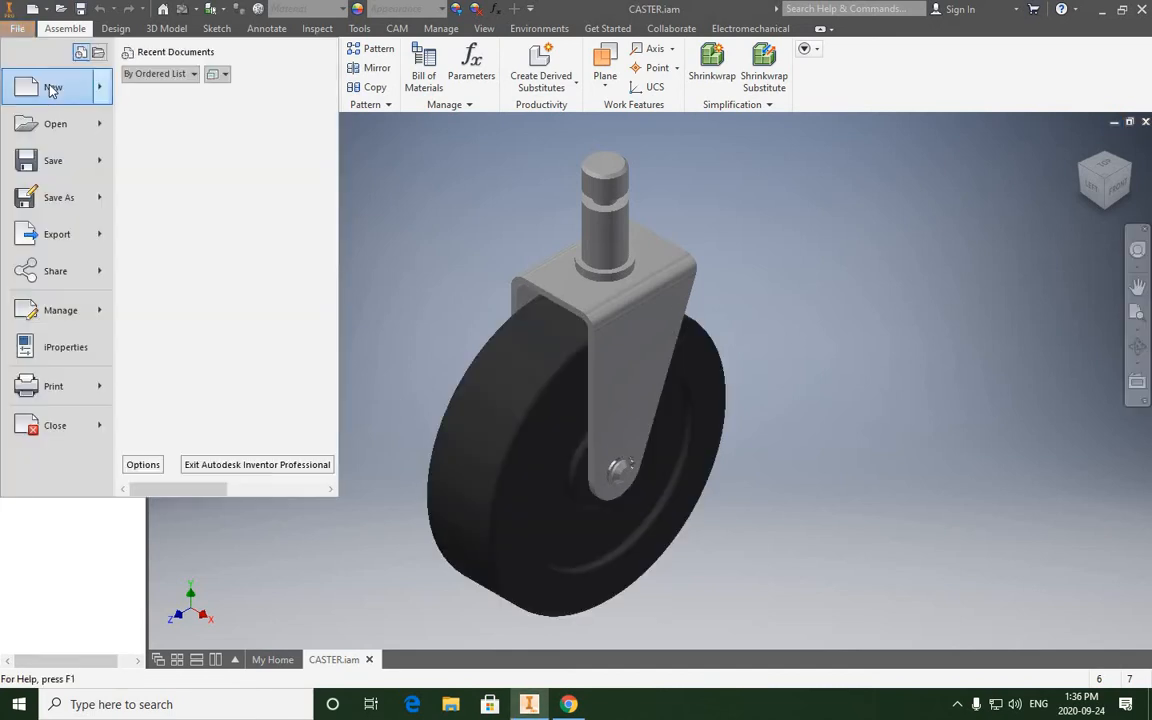
{"action": "mouse_move", "coordinate": [46, 83]}
{"action": "left_click", "coordinate": [225, 95]}
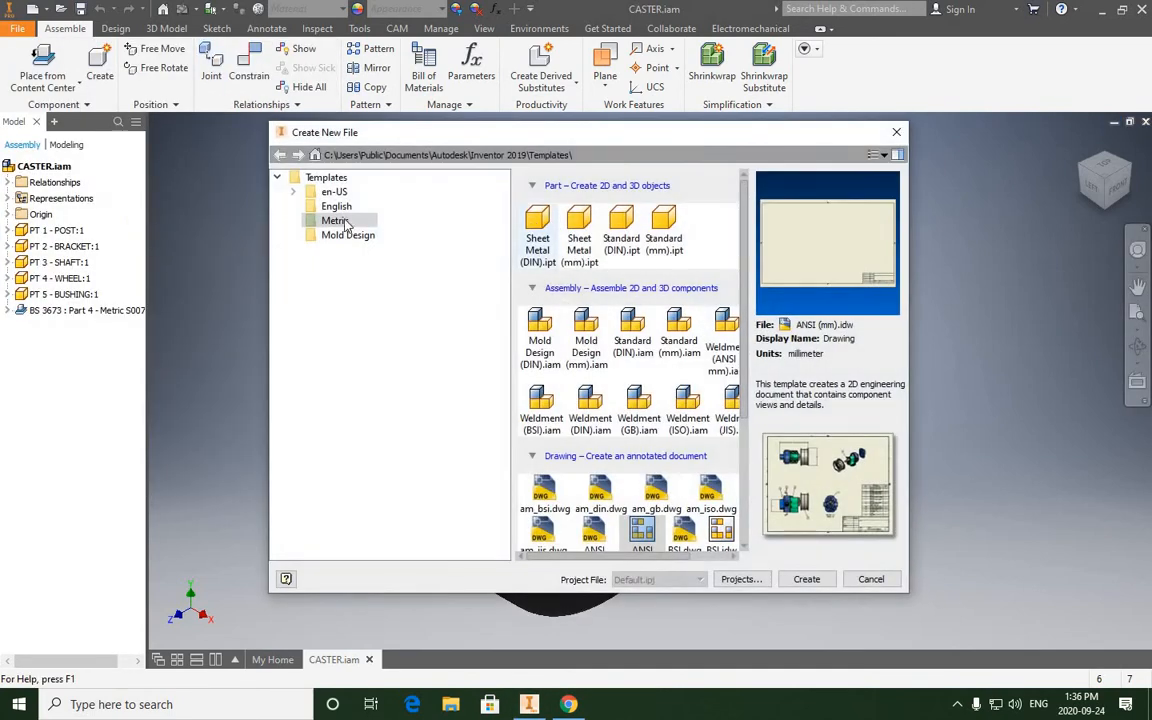
{"action": "scroll", "coordinate": [626, 400], "scroll_direction": "down", "scroll_amount": 2}
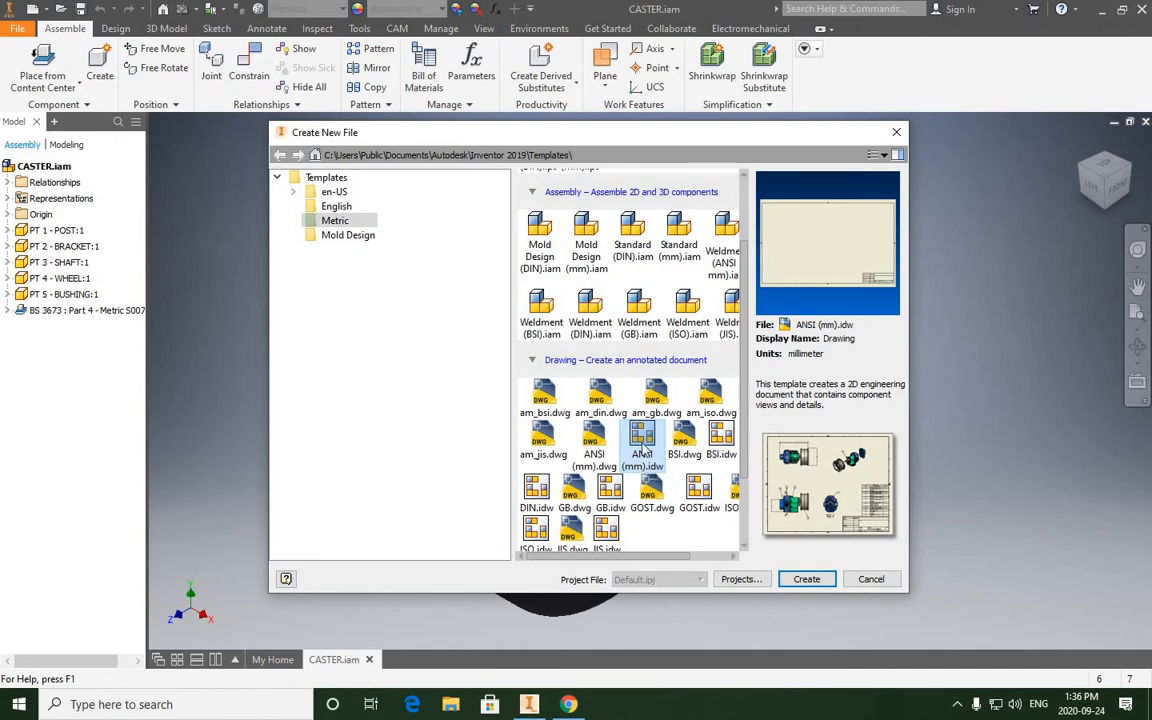
{"action": "left_click", "coordinate": [806, 579]}
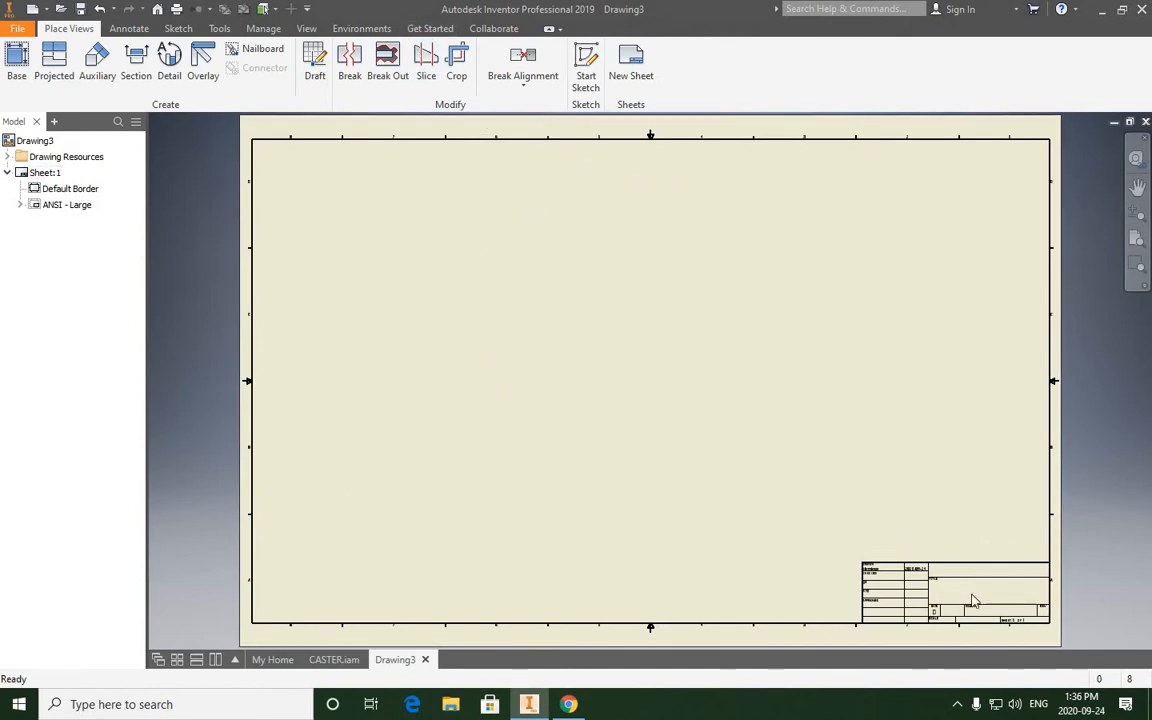
- Examine the title block of the new drawing sheet, including its drawn-by, date, size and scale fields
{"action": "scroll", "coordinate": [949, 594], "scroll_direction": "up", "scroll_amount": 5}
{"action": "scroll", "coordinate": [794, 441], "scroll_direction": "down", "scroll_amount": 3}
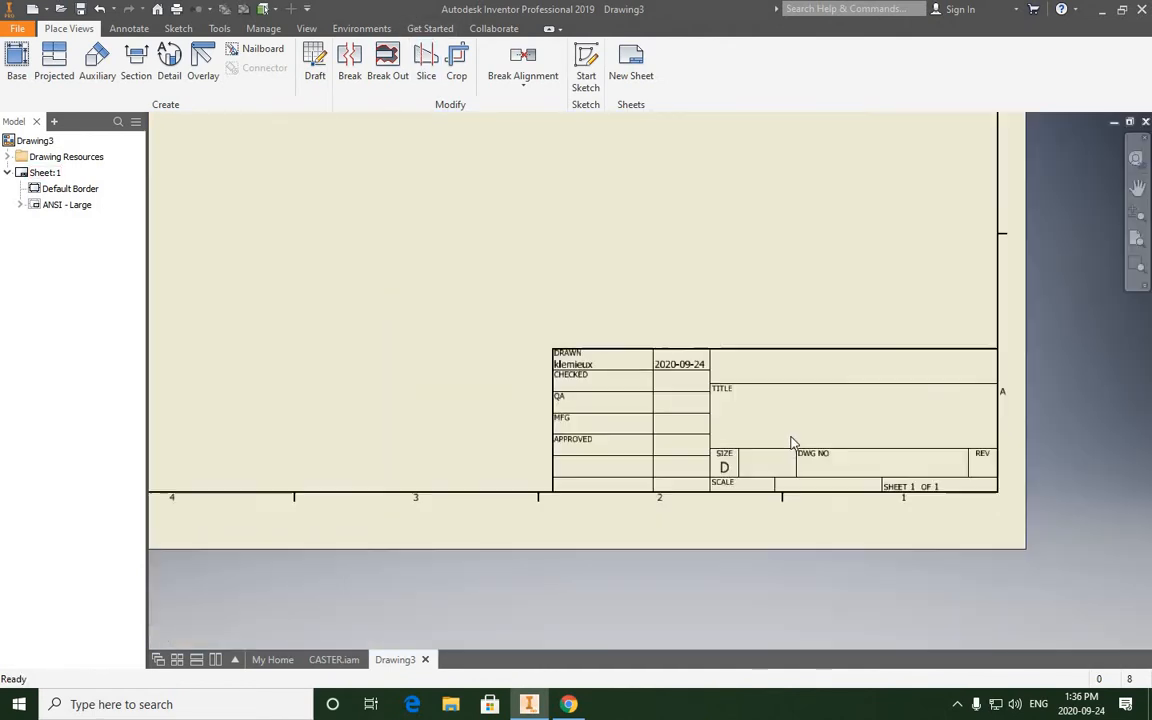
{"action": "scroll", "coordinate": [792, 441], "scroll_direction": "up", "scroll_amount": 3}
{"action": "scroll", "coordinate": [771, 455], "scroll_direction": "down", "scroll_amount": 3}
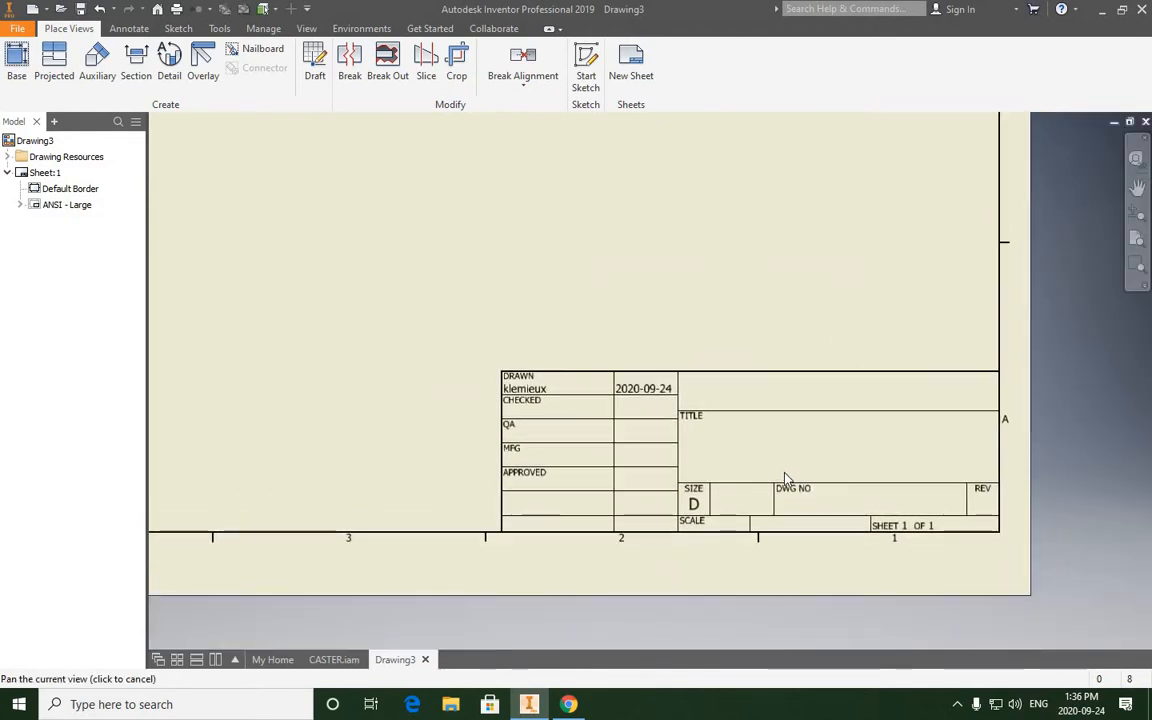
{"action": "middle_click_drag", "start_coordinate": [785, 479], "coordinate": [794, 493]}
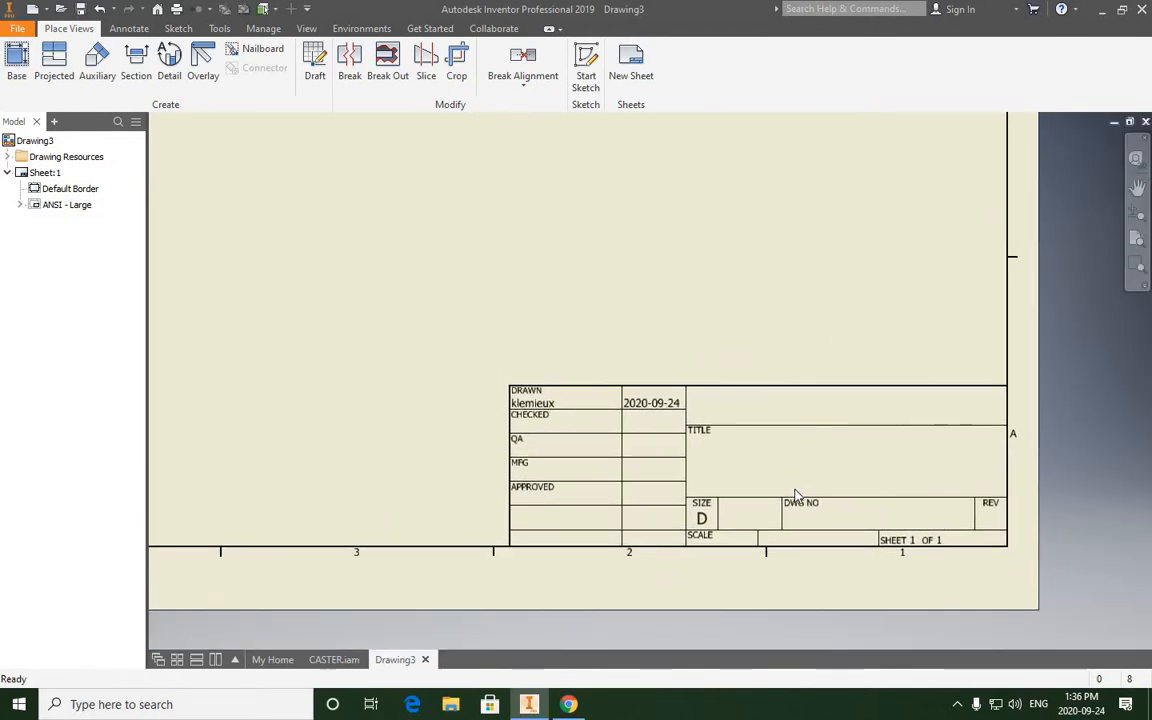
{"action": "scroll", "coordinate": [796, 494], "scroll_direction": "down", "scroll_amount": 5}
{"action": "middle_click_drag", "start_coordinate": [764, 399], "coordinate": [797, 417]}
{"action": "scroll", "coordinate": [797, 417], "scroll_direction": "up", "scroll_amount": 2}
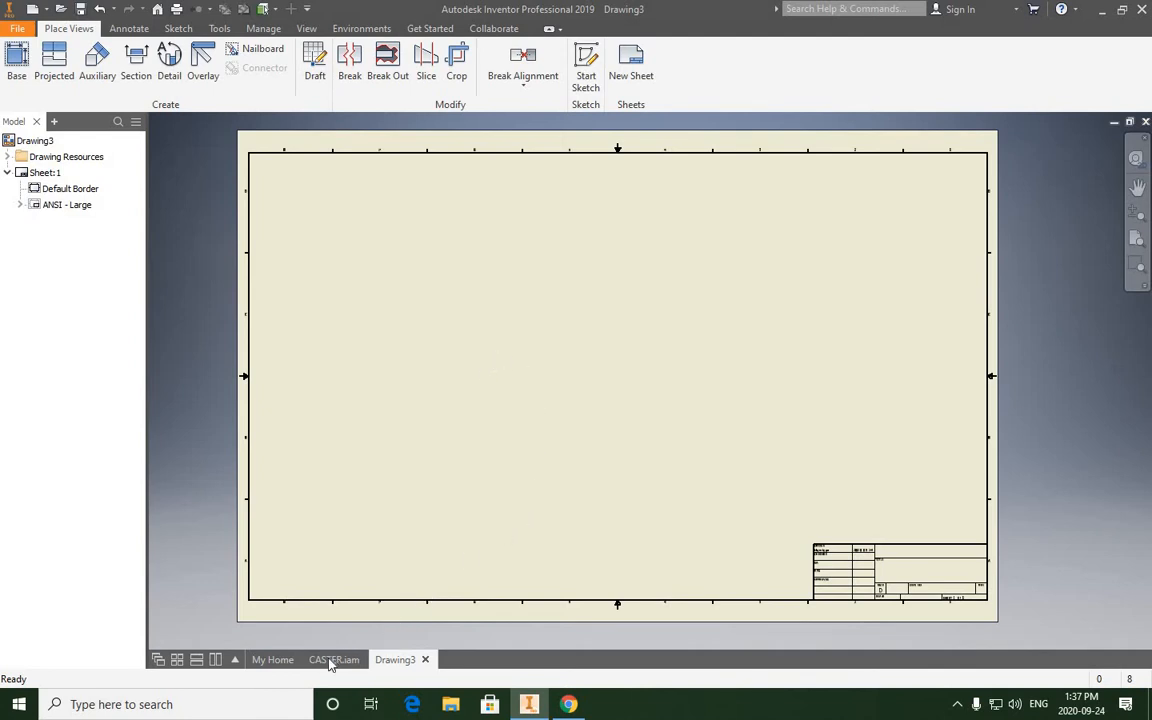
- Start a base view of the CASTER.iam assembly on the sheet and inspect its front-orientation preview
{"action": "mouse_move", "coordinate": [330, 662]}
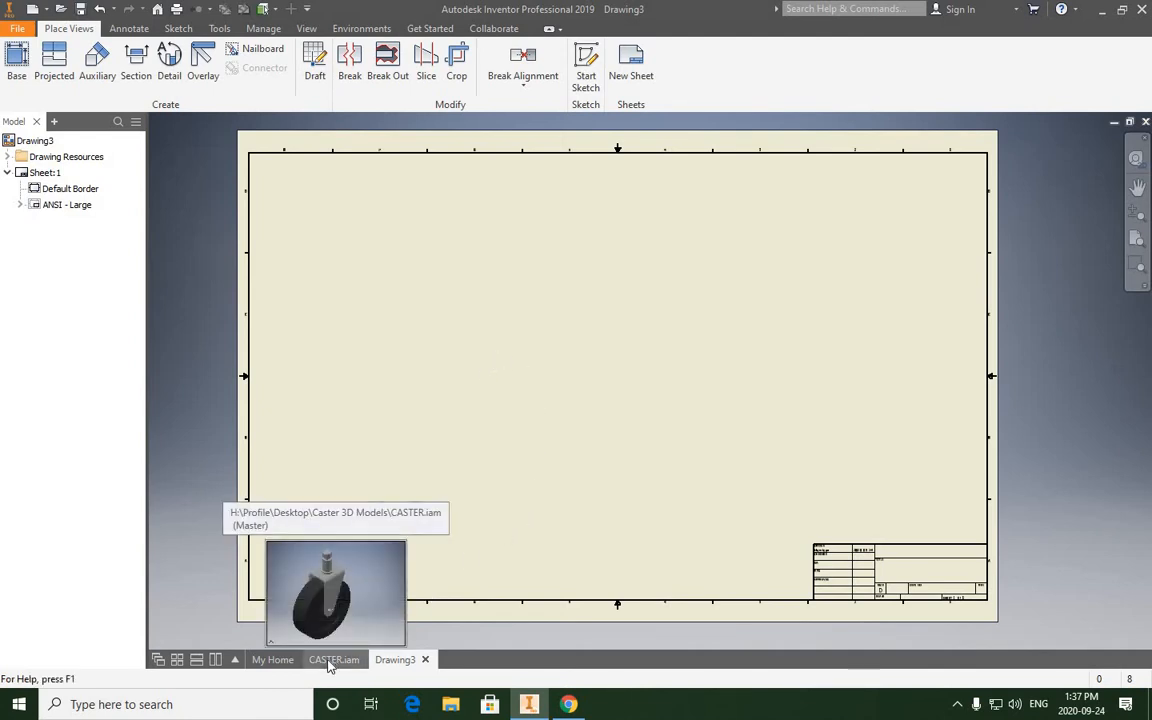
{"action": "left_click", "coordinate": [14, 64]}
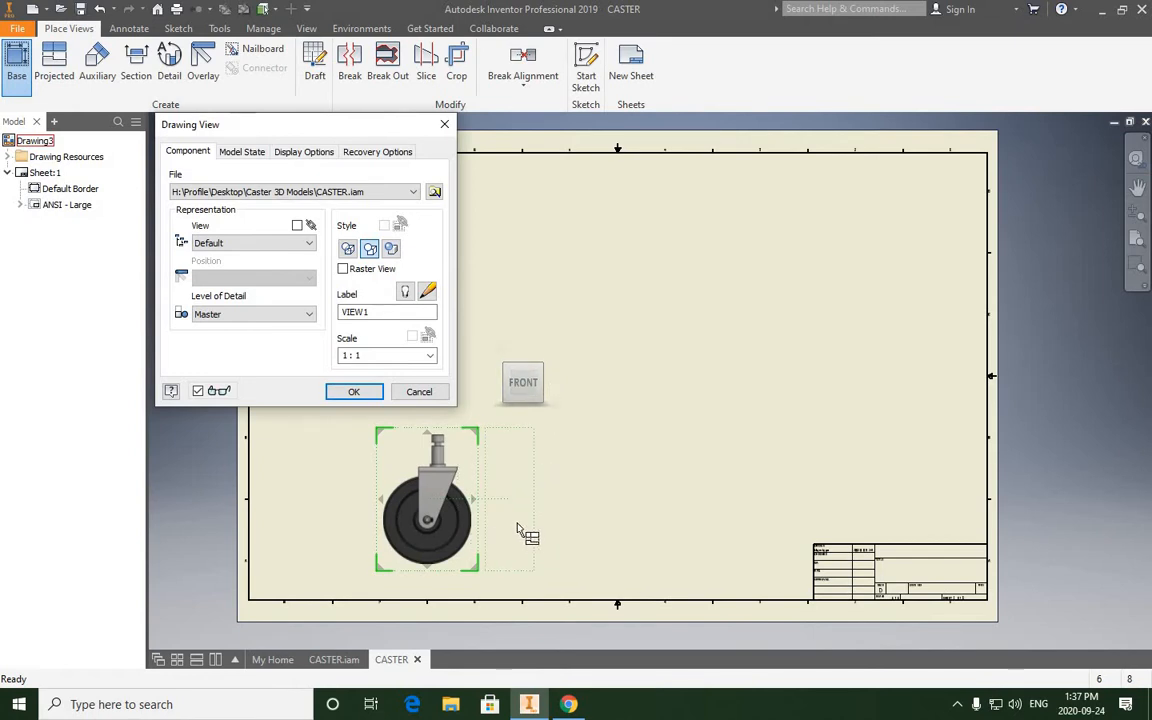
{"action": "scroll", "coordinate": [514, 528], "scroll_direction": "up", "scroll_amount": 3}
{"action": "middle_click_drag", "start_coordinate": [503, 528], "coordinate": [740, 478]}
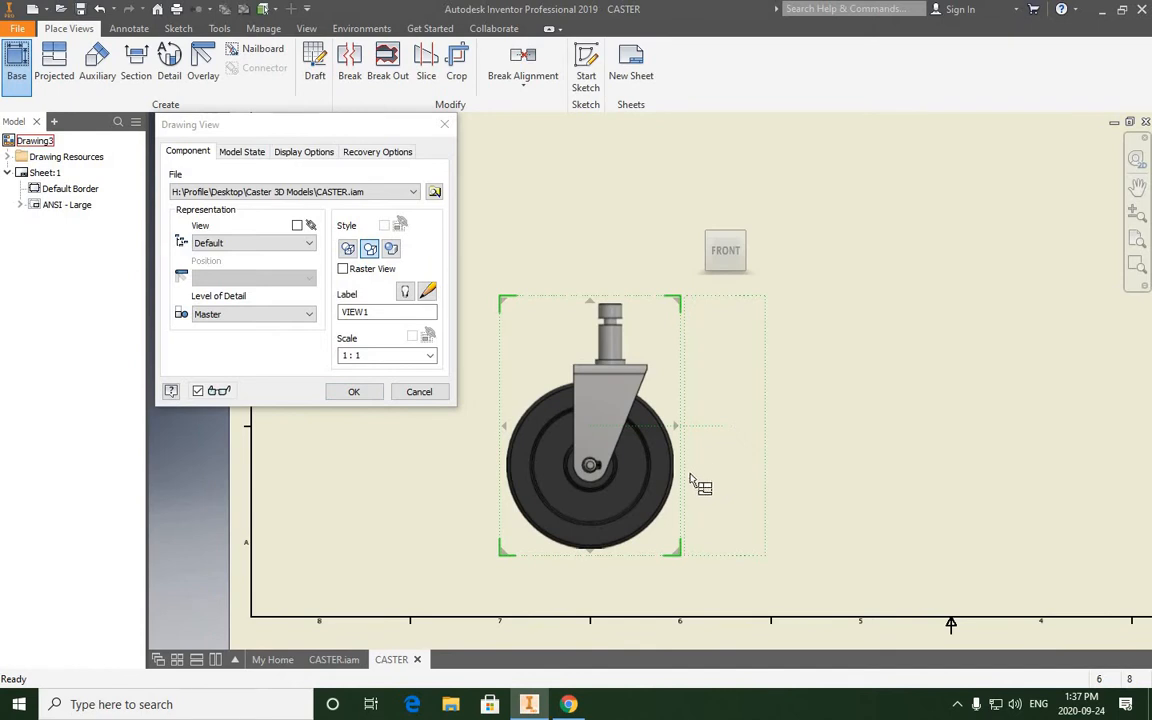
{"action": "scroll", "coordinate": [641, 490], "scroll_direction": "up", "scroll_amount": 5}
{"action": "scroll", "coordinate": [668, 489], "scroll_direction": "down", "scroll_amount": 5}
{"action": "scroll", "coordinate": [590, 470], "scroll_direction": "up", "scroll_amount": 5}
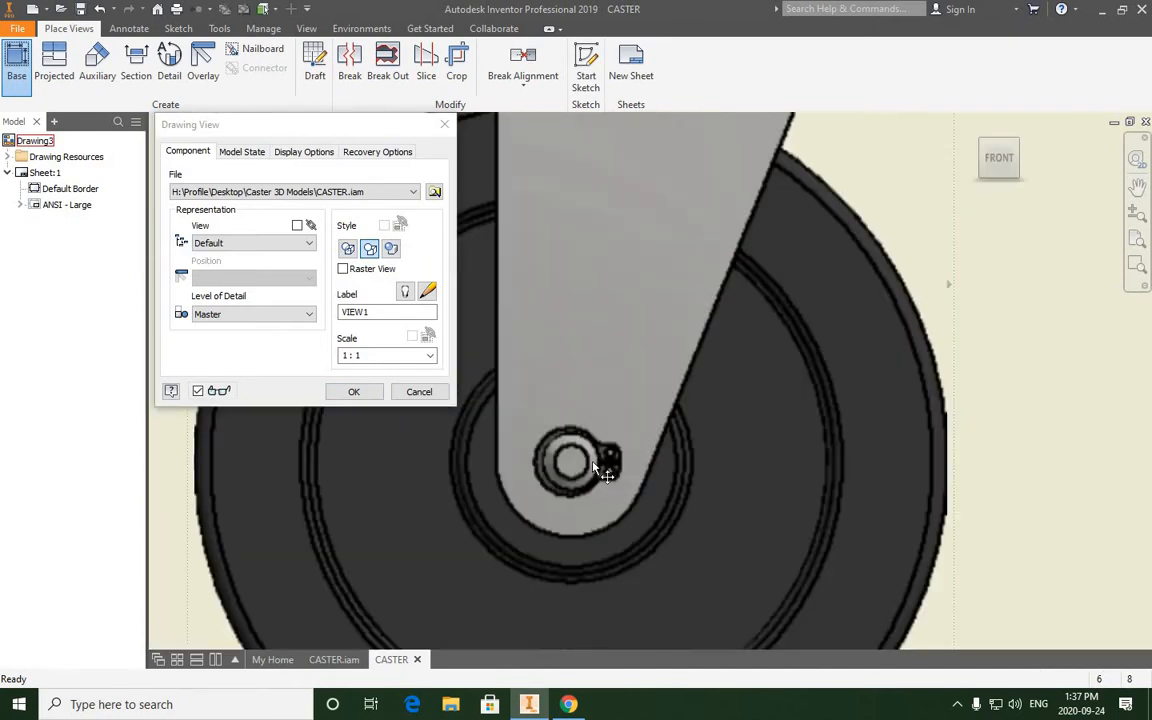
{"action": "scroll", "coordinate": [607, 460], "scroll_direction": "down", "scroll_amount": 5}
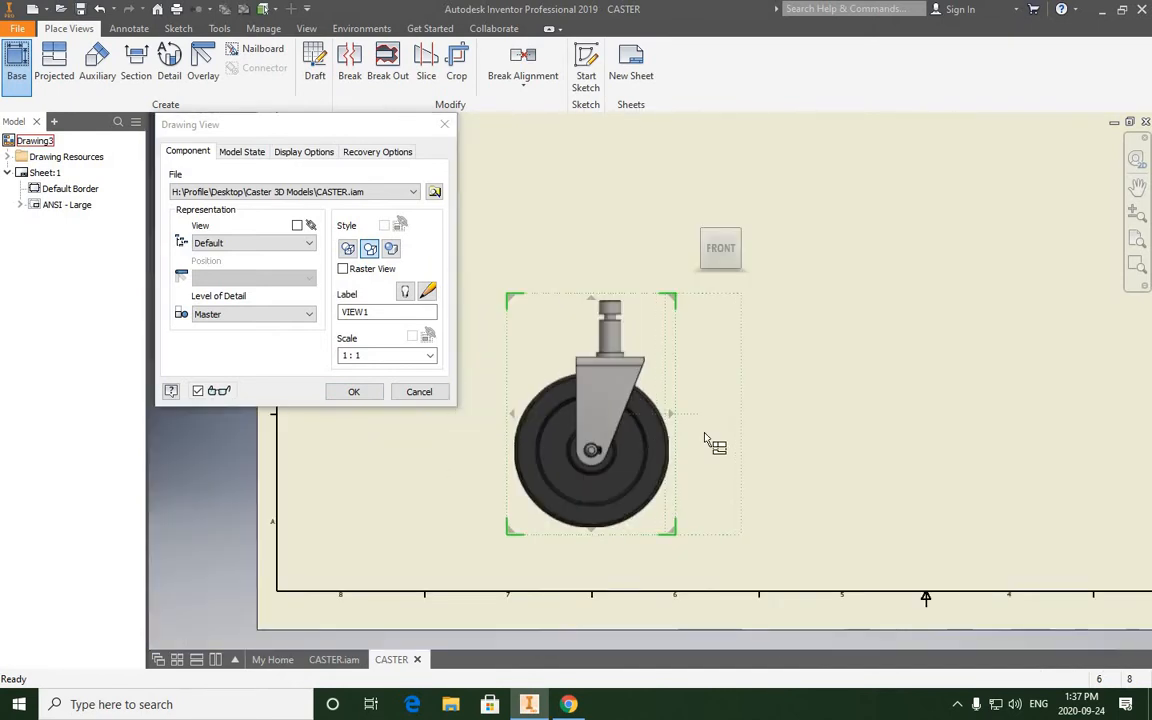
{"action": "scroll", "coordinate": [746, 442], "scroll_direction": "down", "scroll_amount": 2}
{"action": "mouse_move", "coordinate": [746, 442]}
{"action": "middle_mouse_down"}
{"action": "mouse_move", "coordinate": [669, 444]}
{"action": "mouse_move", "coordinate": [661, 393]}
{"action": "middle_mouse_up"}
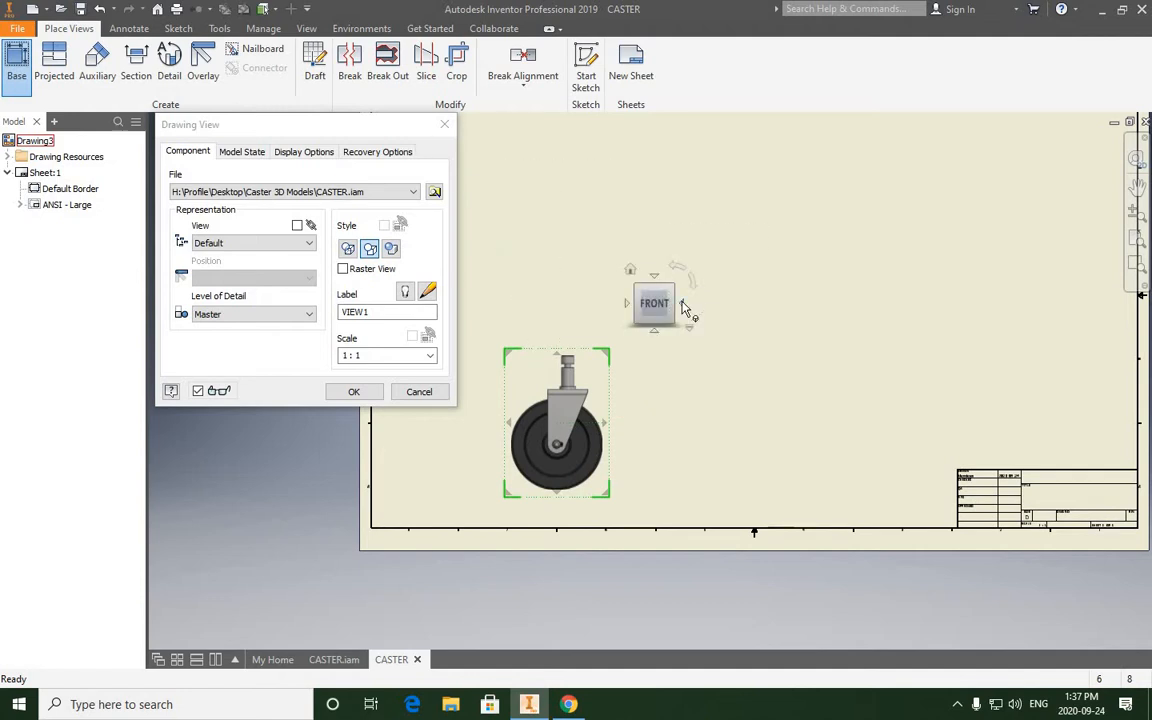
- Rotate the base view's orientation through all the side faces and back to the front
{"action": "left_click", "coordinate": [683, 305]}
{"action": "left_click", "coordinate": [683, 305]}
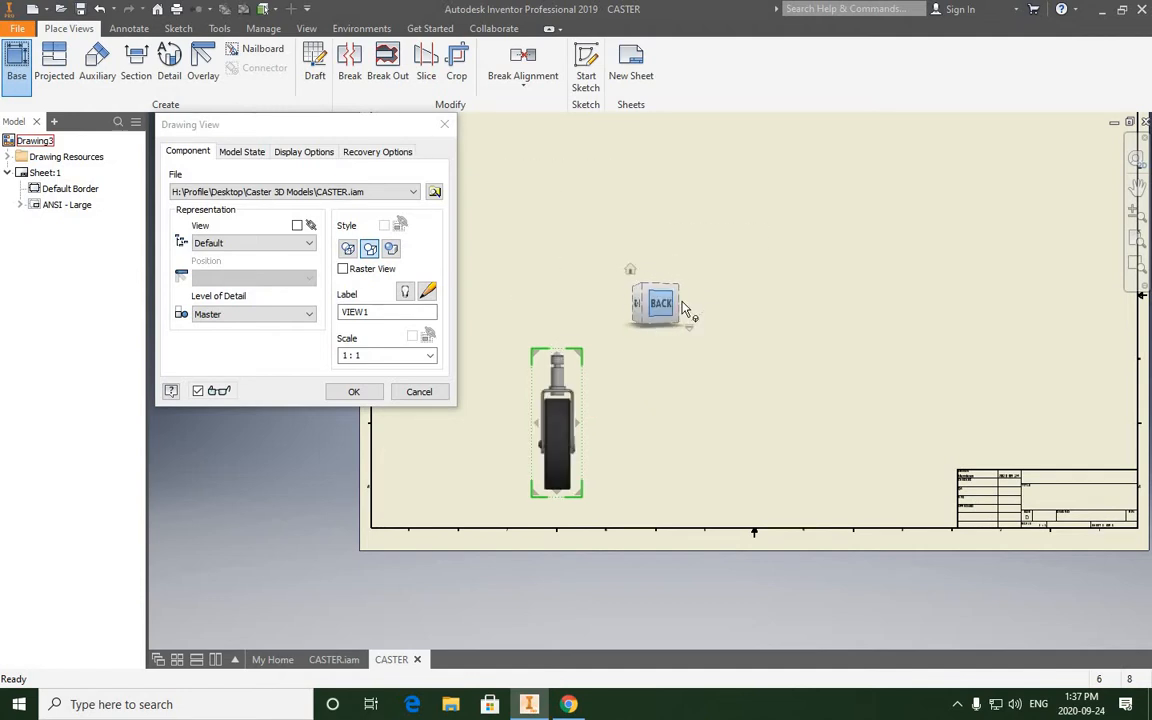
{"action": "left_click", "coordinate": [683, 305]}
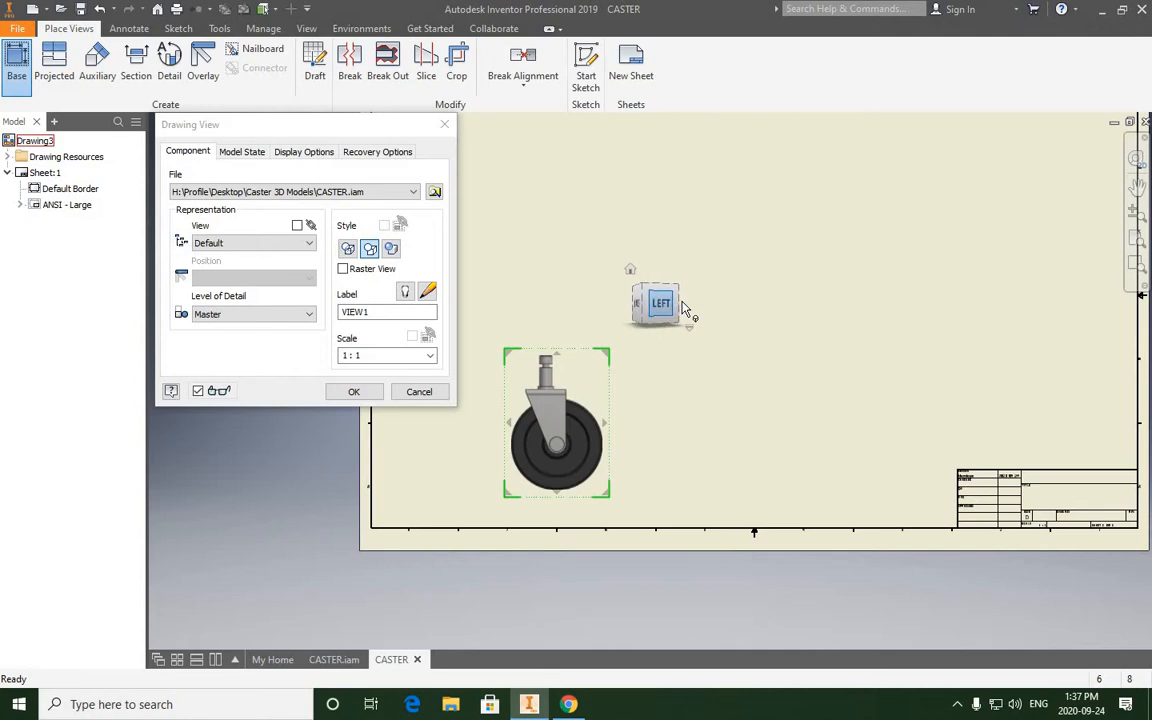
{"action": "left_click", "coordinate": [683, 305]}
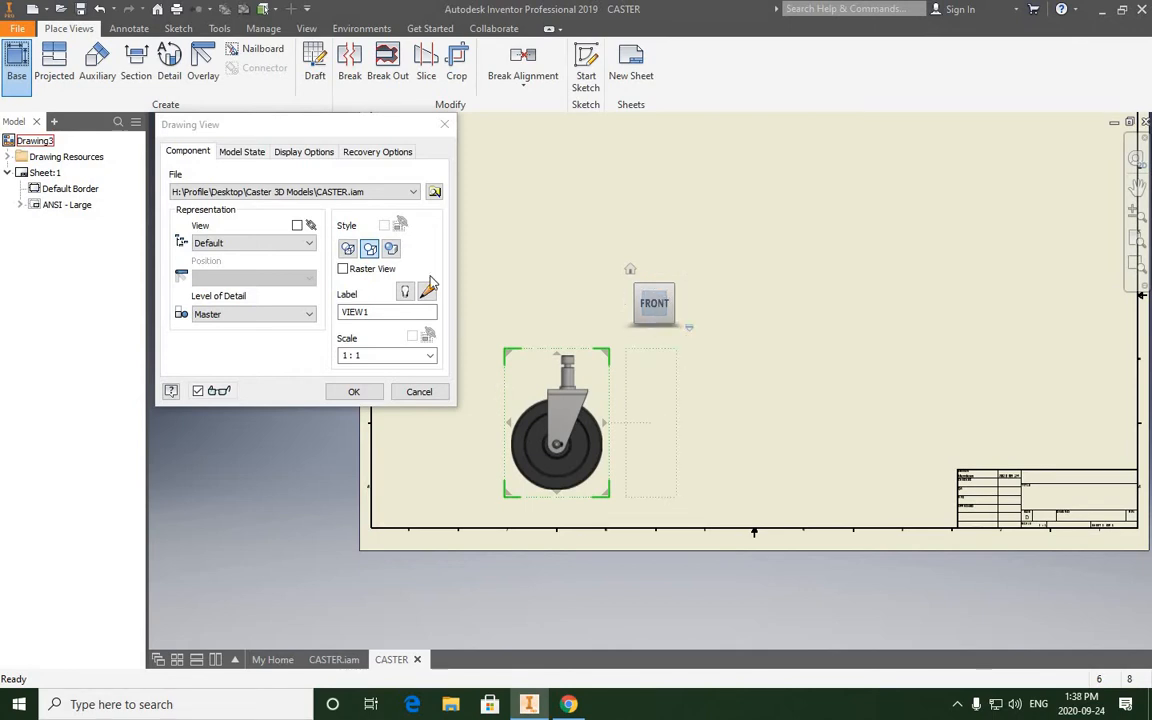
- Set the base view's style to show hidden lines and place the front view at 1:1 scale
{"action": "left_click", "coordinate": [348, 249]}
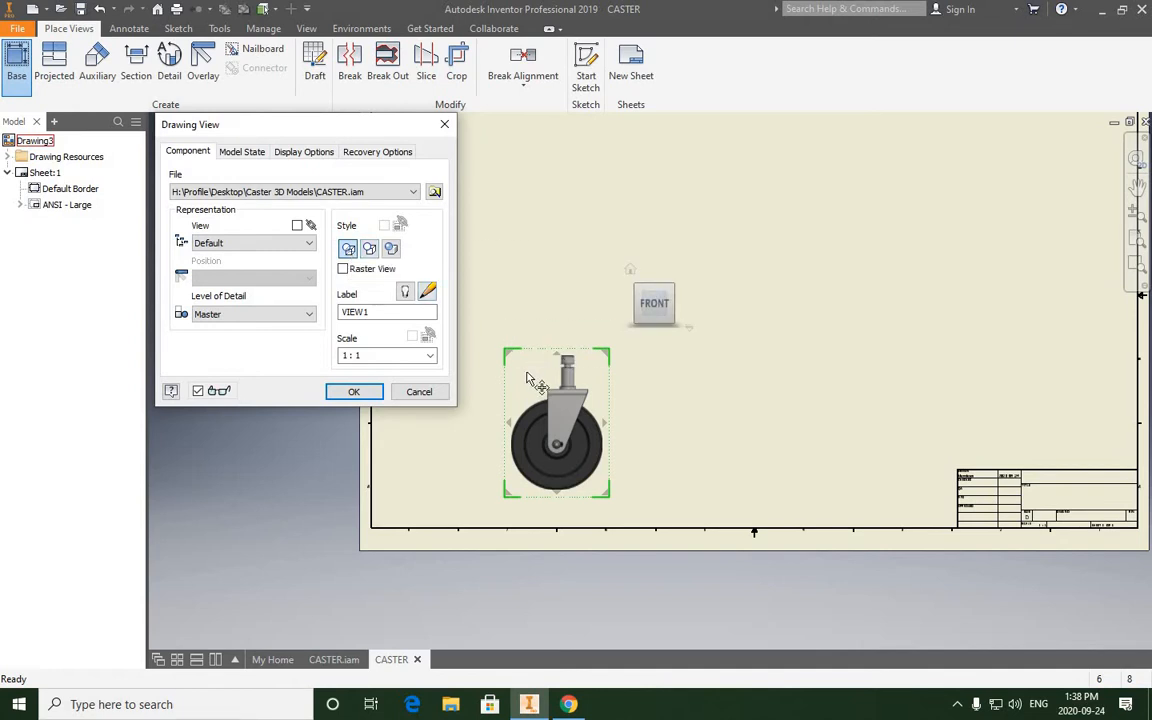
{"action": "left_click", "coordinate": [354, 391]}
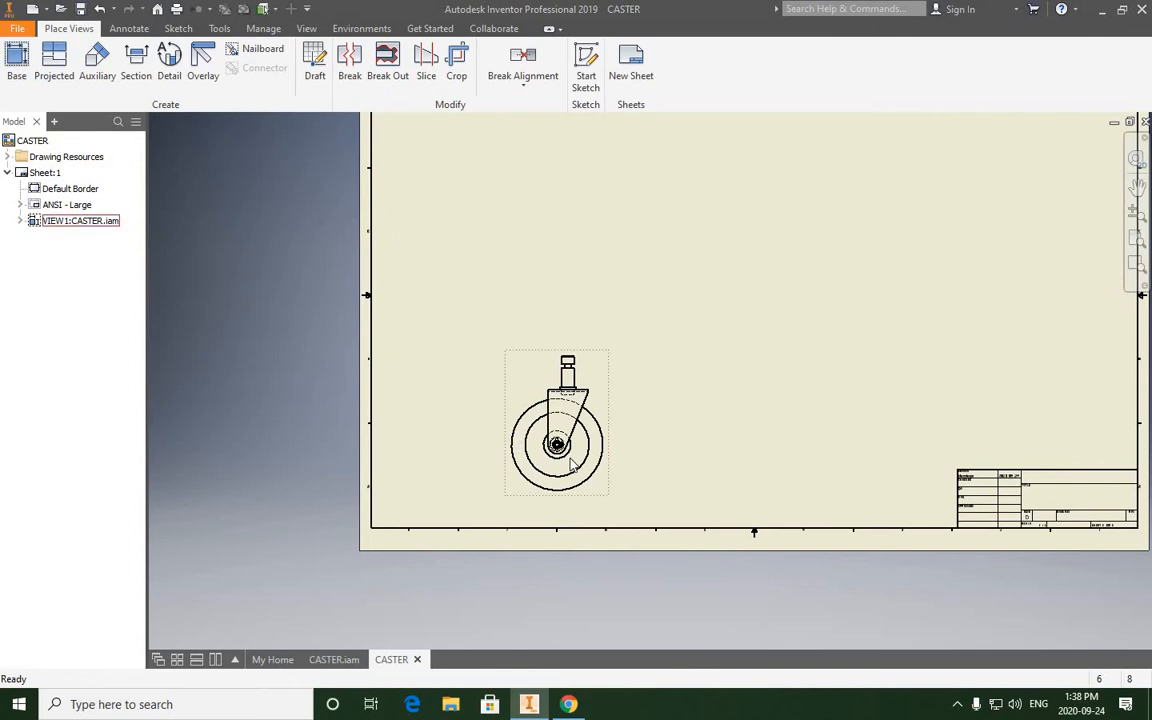
- Examine the hidden lines around the shaft, bushing and retaining ring in the placed front view
{"action": "scroll", "coordinate": [519, 425], "scroll_direction": "down", "scroll_amount": 8}
{"action": "scroll", "coordinate": [519, 409], "scroll_direction": "down", "scroll_amount": 2}
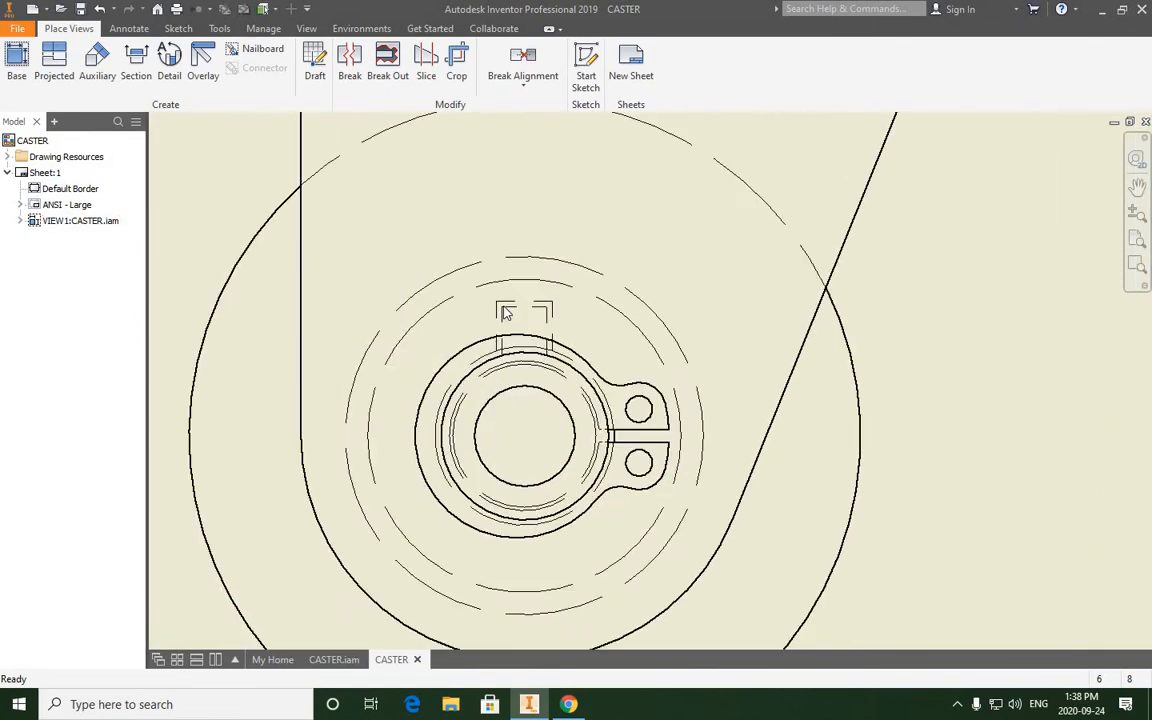
{"action": "scroll", "coordinate": [460, 283], "scroll_direction": "down", "scroll_amount": 5}
{"action": "scroll", "coordinate": [528, 313], "scroll_direction": "up", "scroll_amount": 4}
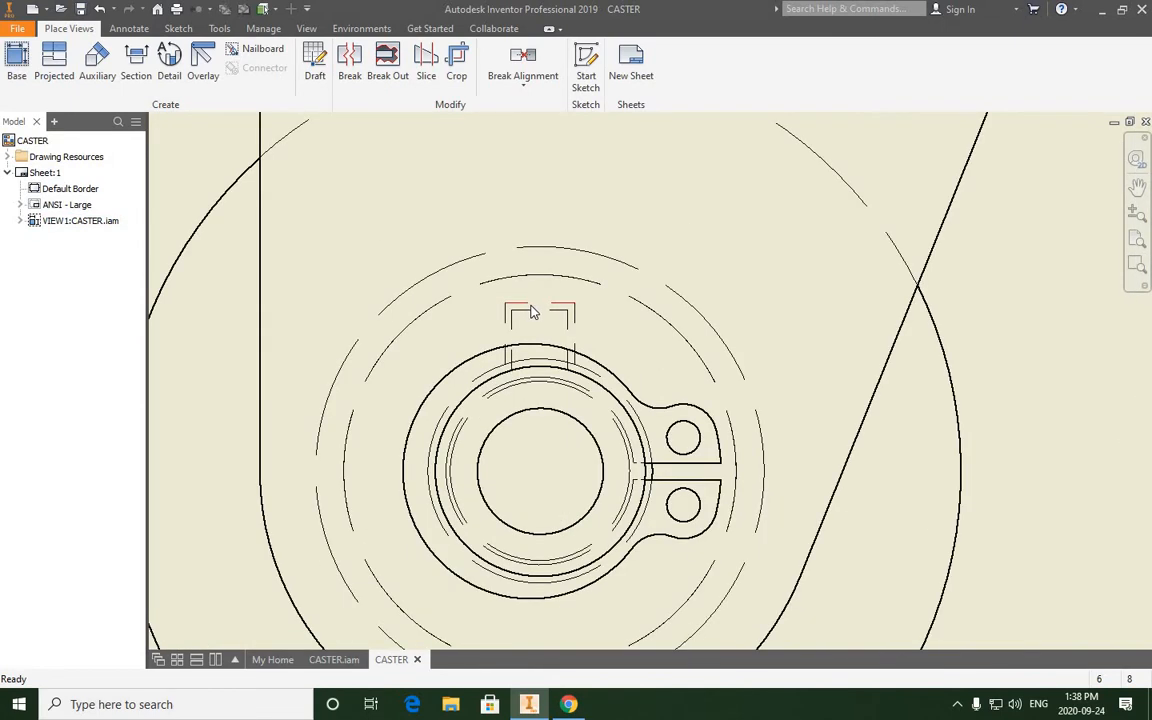
{"action": "scroll", "coordinate": [540, 316], "scroll_direction": "down", "scroll_amount": 3}
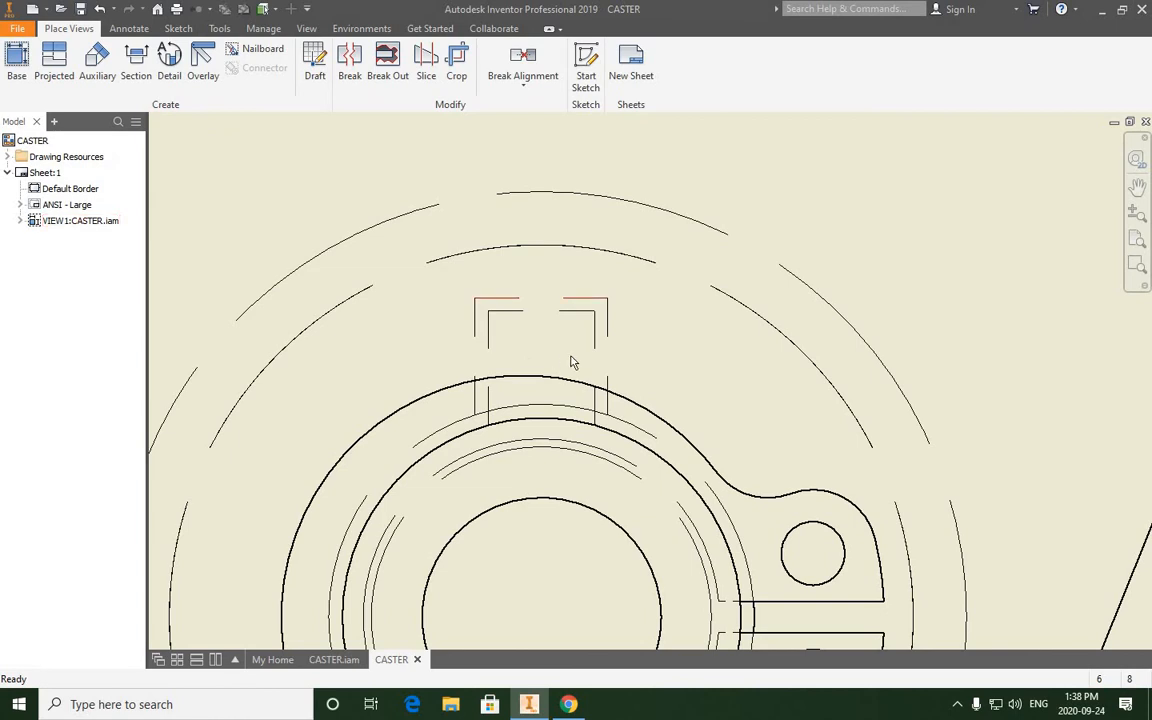
{"action": "scroll", "coordinate": [571, 361], "scroll_direction": "up", "scroll_amount": 2}
{"action": "scroll", "coordinate": [571, 361], "scroll_direction": "down", "scroll_amount": 4}
{"action": "scroll", "coordinate": [597, 452], "scroll_direction": "up", "scroll_amount": 2}
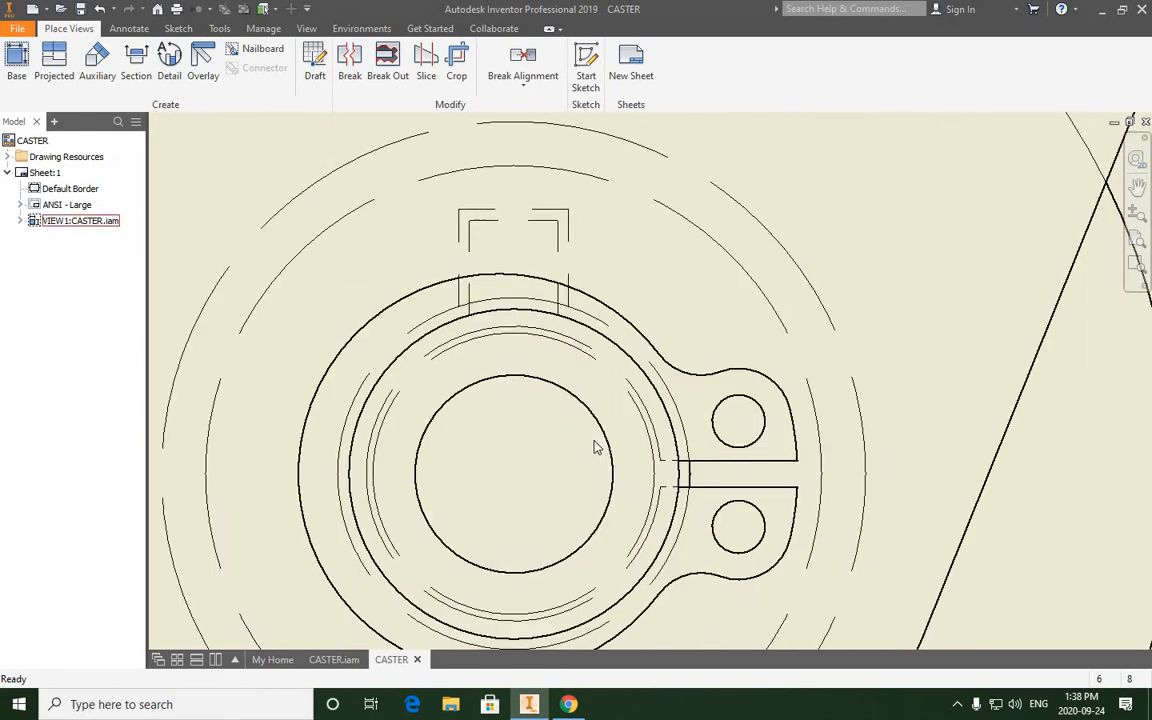
{"action": "scroll", "coordinate": [596, 445], "scroll_direction": "down", "scroll_amount": 6}
{"action": "scroll", "coordinate": [618, 347], "scroll_direction": "down", "scroll_amount": 5}
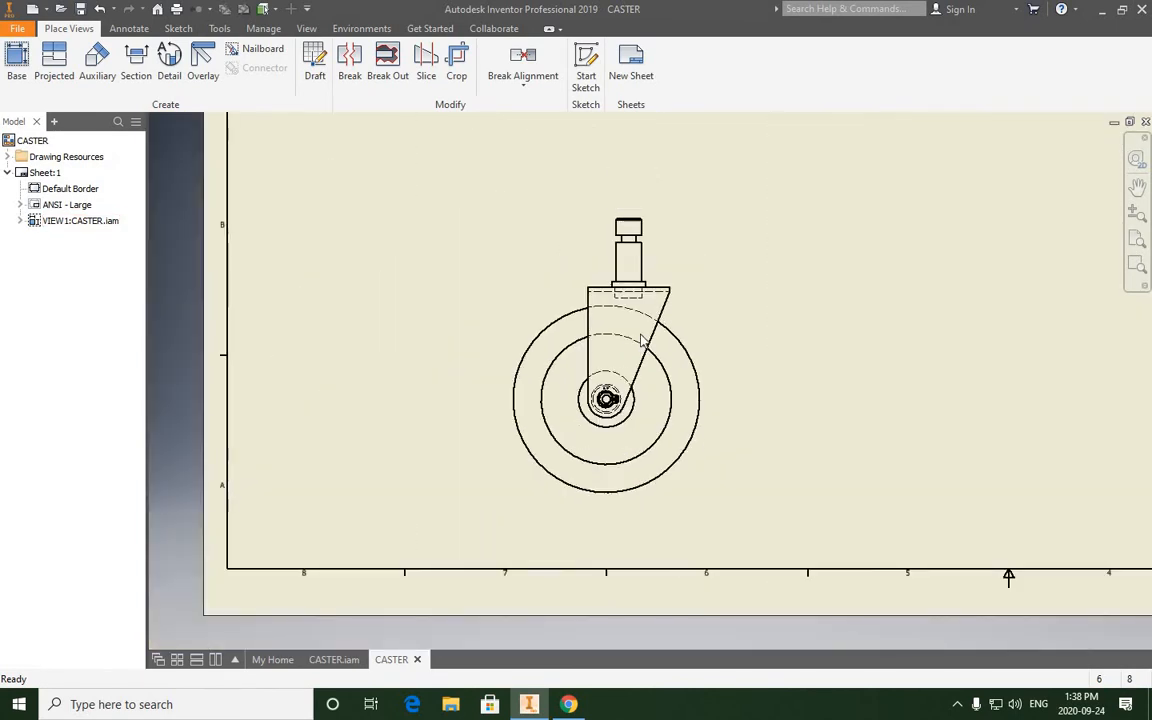
{"action": "scroll", "coordinate": [608, 349], "scroll_direction": "up", "scroll_amount": 3}
{"action": "middle_click_drag", "start_coordinate": [628, 340], "coordinate": [558, 347]}
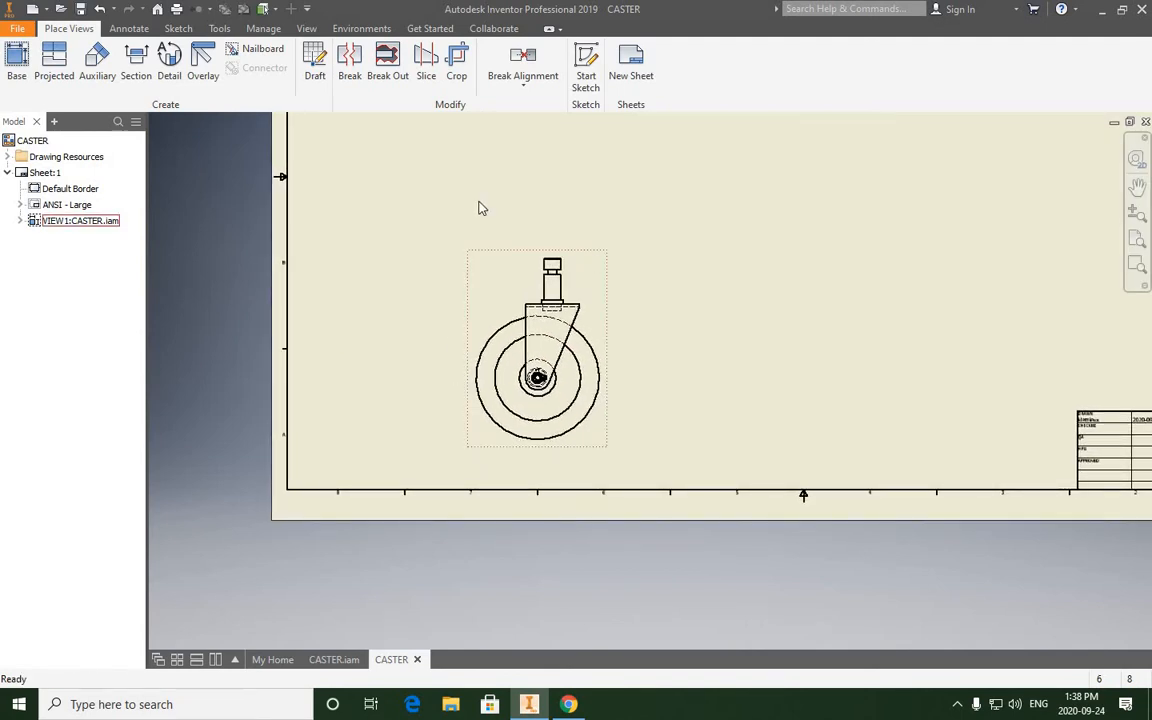
- Start a section view from the front caster view, with the section line beginning above the post and aligned with its centre
{"action": "scroll", "coordinate": [531, 300], "scroll_direction": "up", "scroll_amount": 3}
{"action": "middle_click_drag", "start_coordinate": [516, 310], "coordinate": [502, 324]}
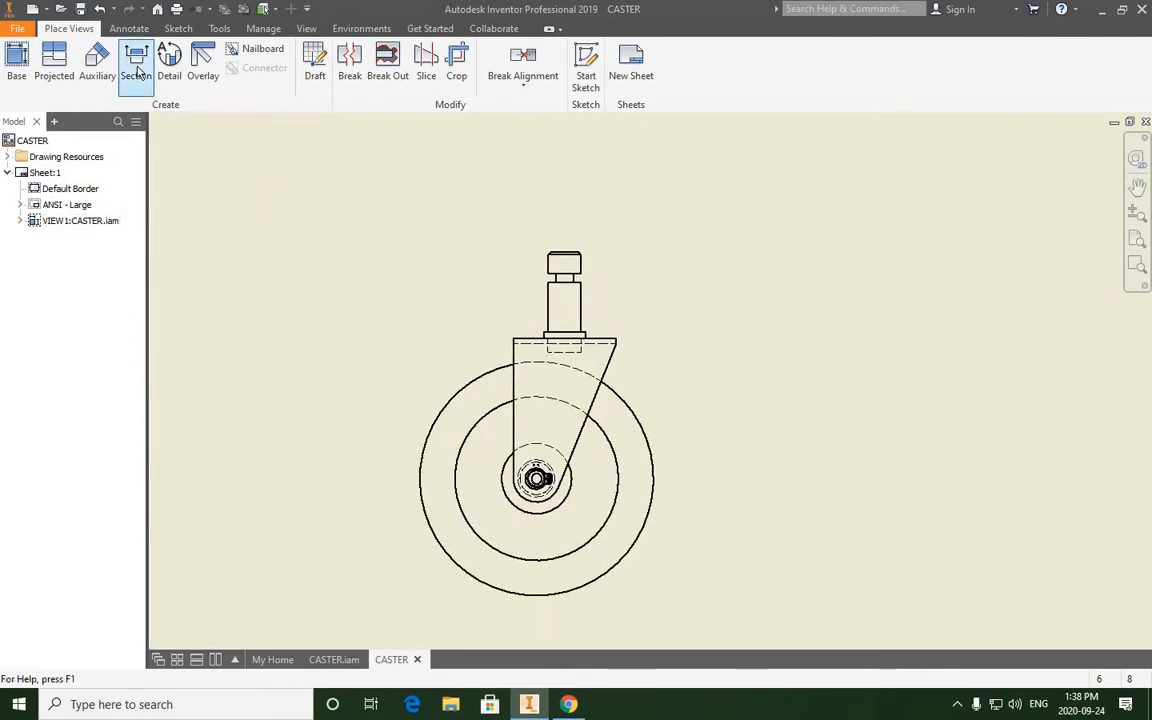
{"action": "left_click", "coordinate": [137, 73]}
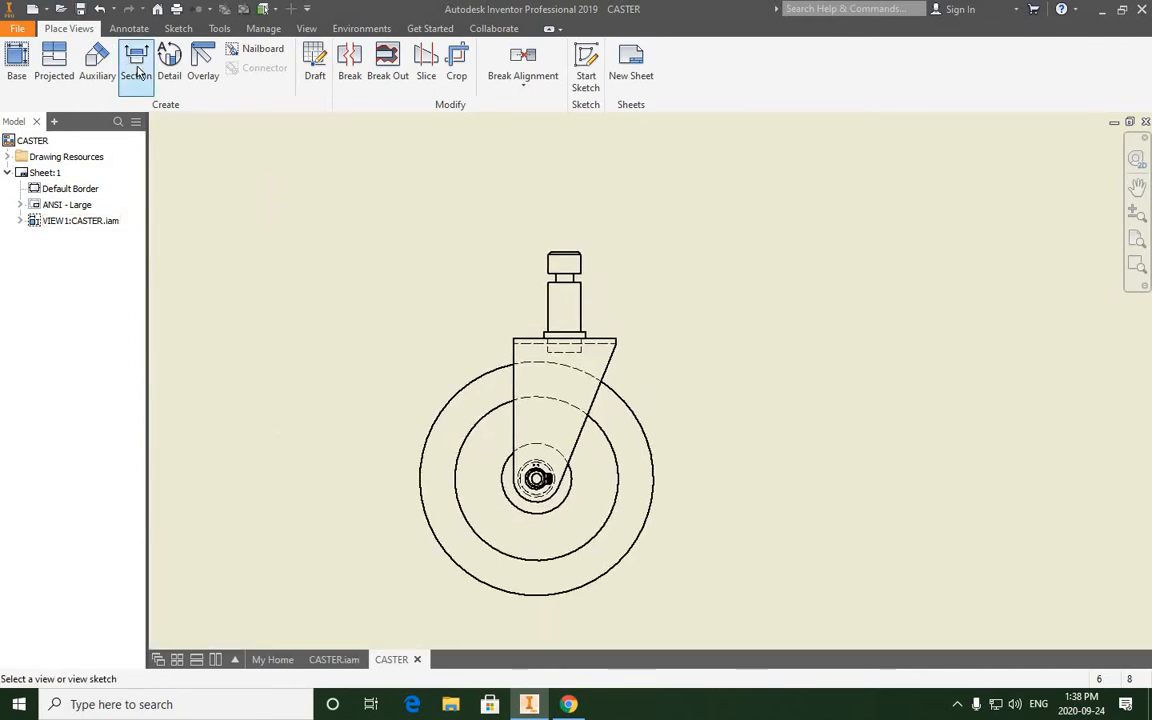
{"action": "left_click", "coordinate": [561, 242]}
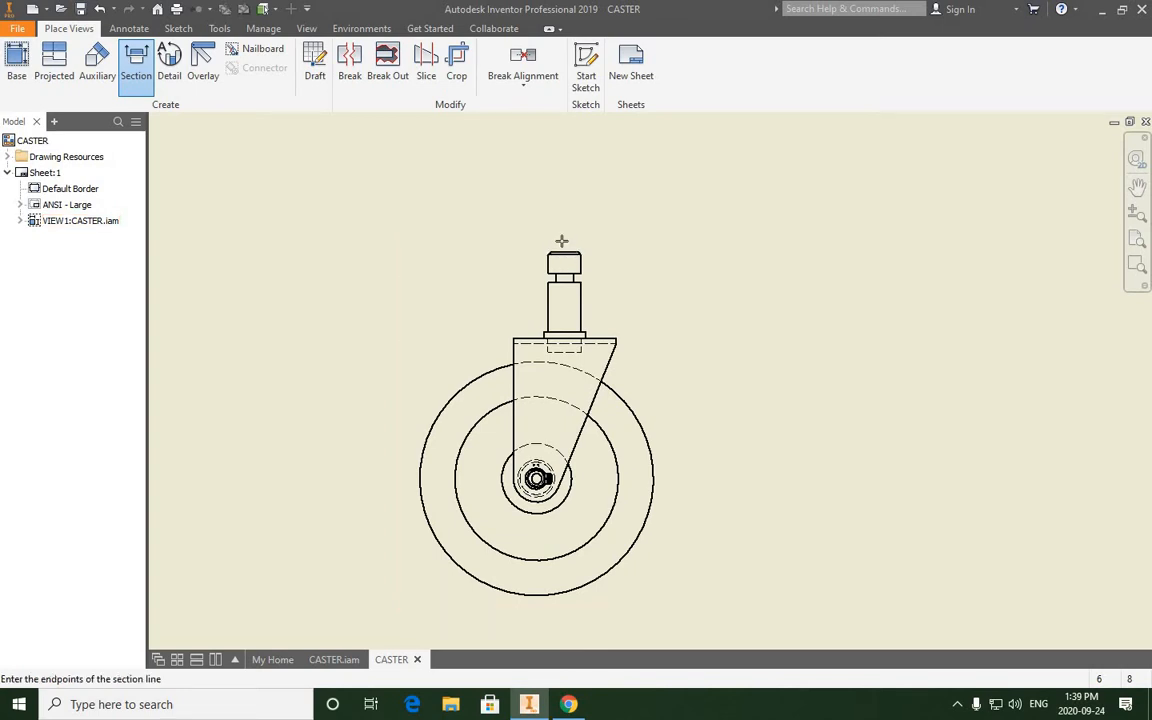
{"action": "scroll", "coordinate": [561, 242], "scroll_direction": "up", "scroll_amount": 2}
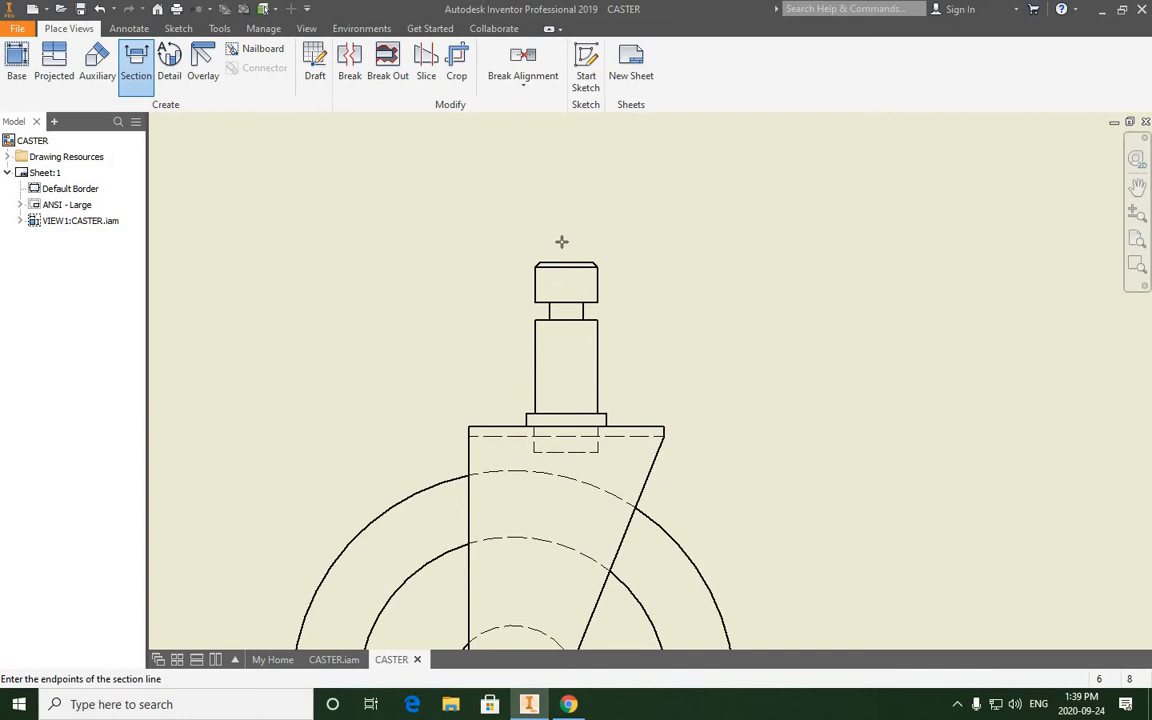
{"action": "scroll", "coordinate": [566, 247], "scroll_direction": "up", "scroll_amount": 1}
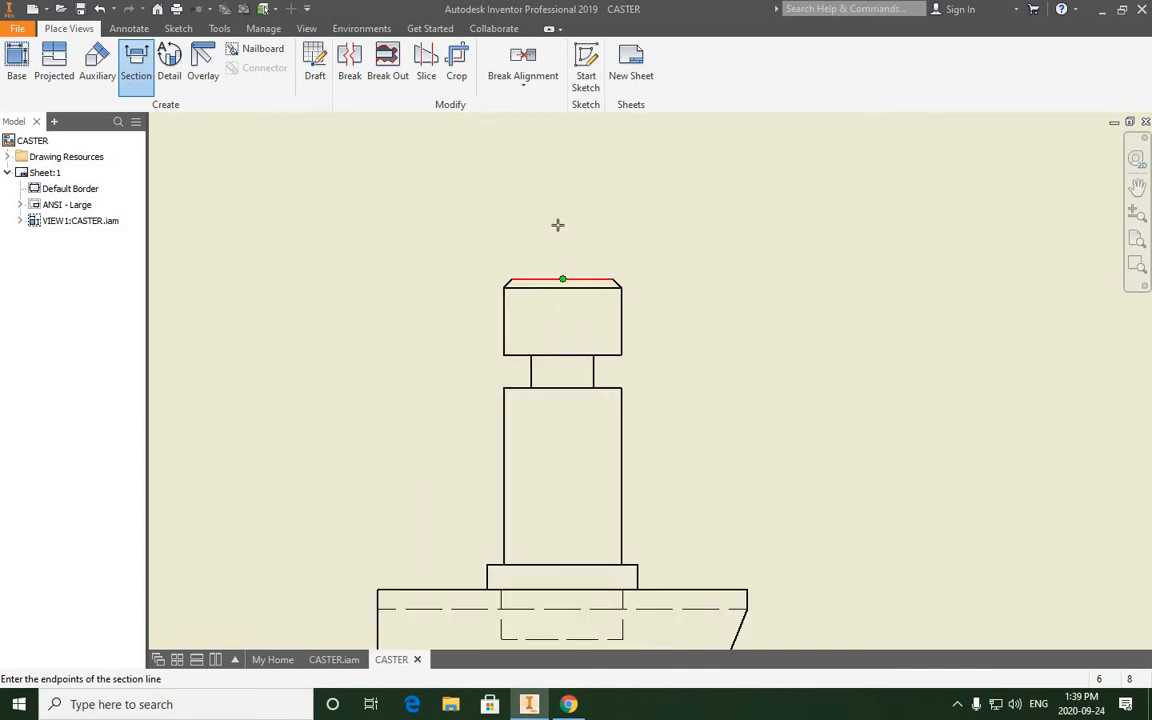
{"action": "left_click", "coordinate": [562, 183]}
{"action": "left_click", "coordinate": [562, 166]}
- Run the section line straight down the post's centre to just below it, then jog it horizontally into alignment with the wheel's centre
{"action": "middle_click_drag", "start_coordinate": [568, 468], "coordinate": [565, 363]}
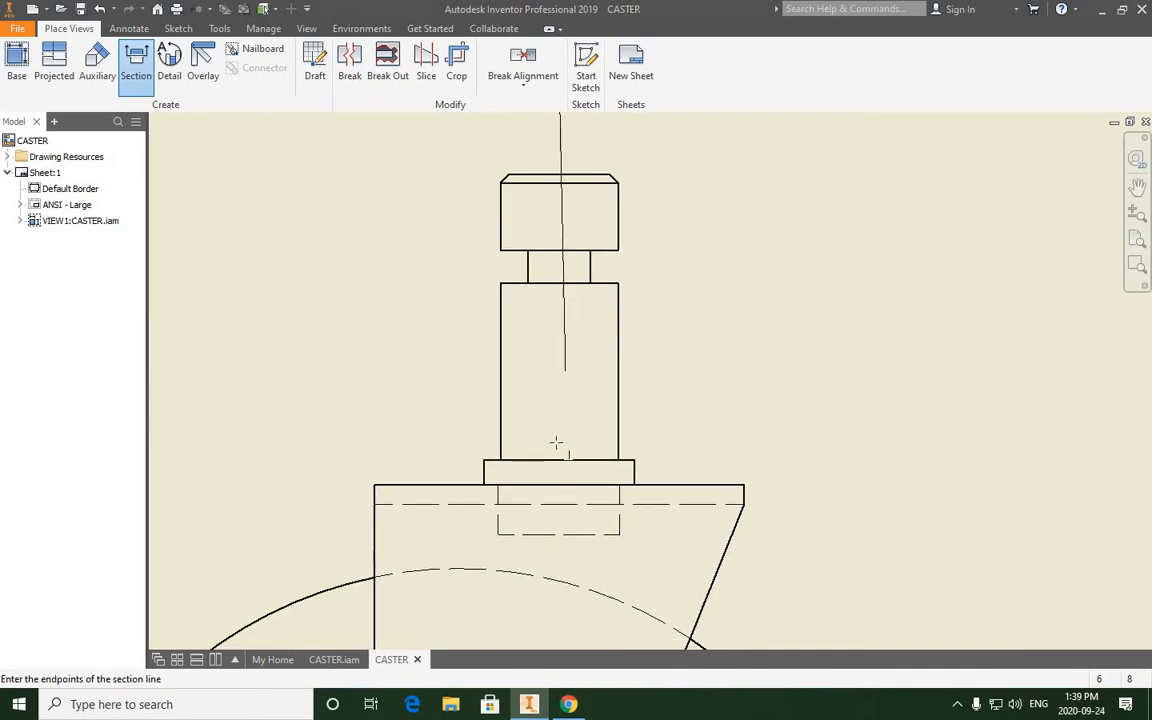
{"action": "middle_click_drag", "start_coordinate": [545, 443], "coordinate": [570, 344]}
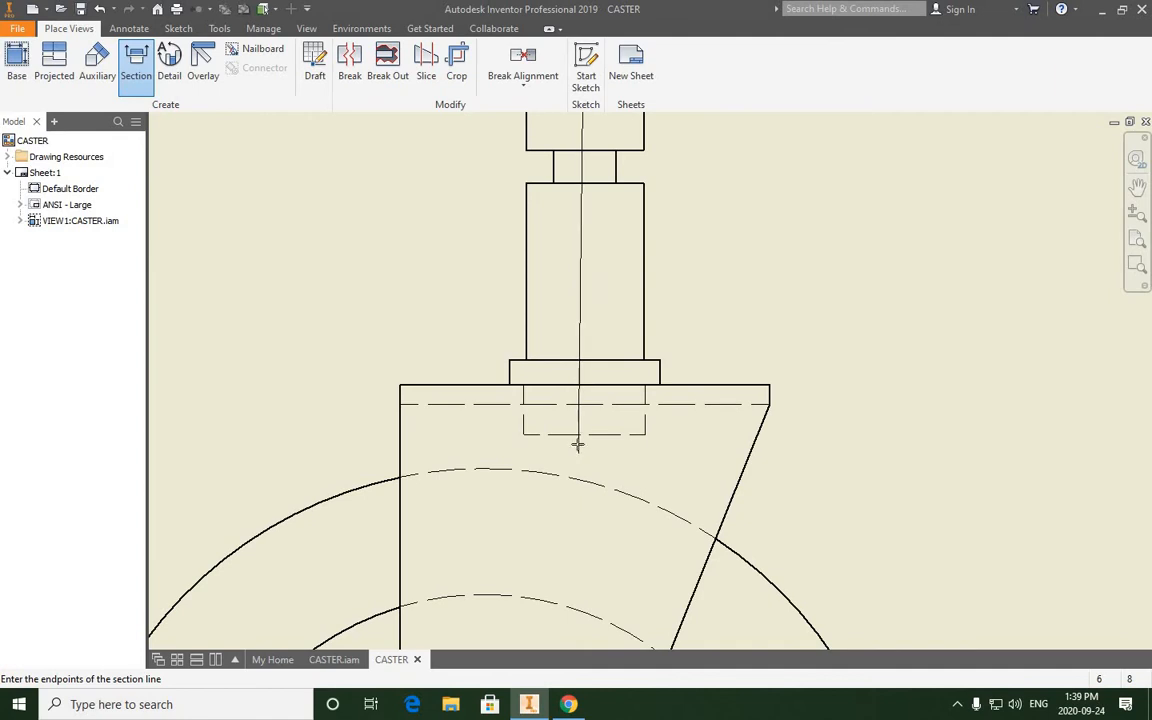
{"action": "left_click", "coordinate": [584, 453]}
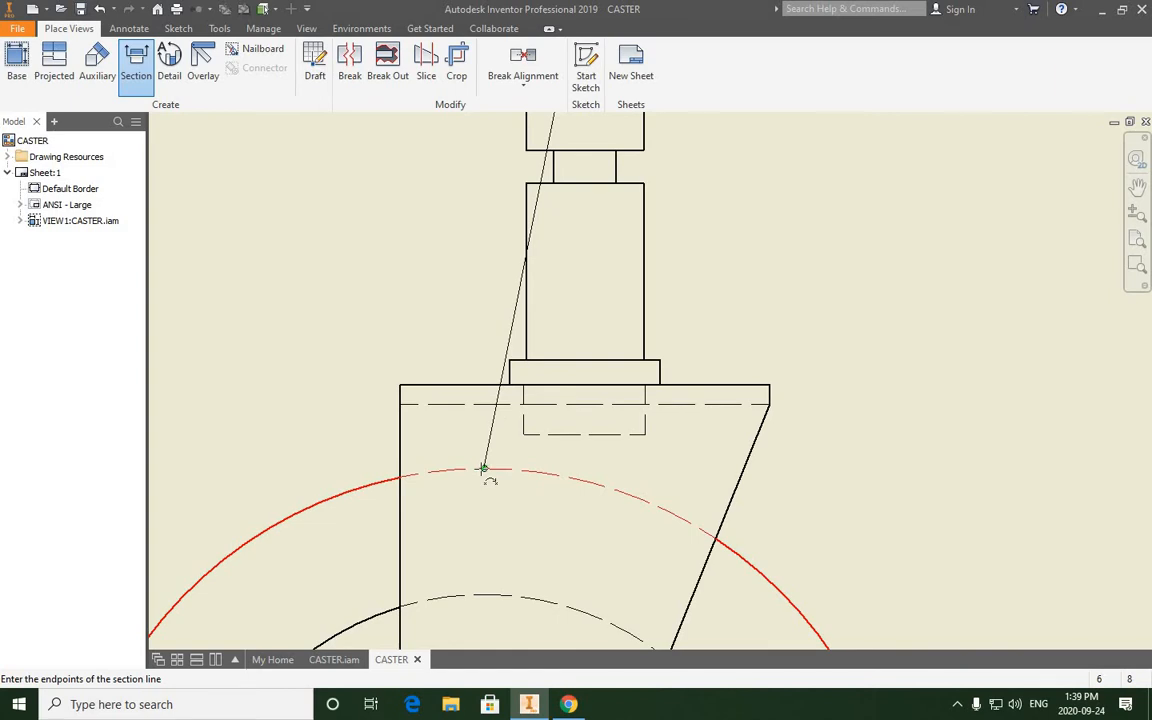
{"action": "left_click", "coordinate": [573, 452]}
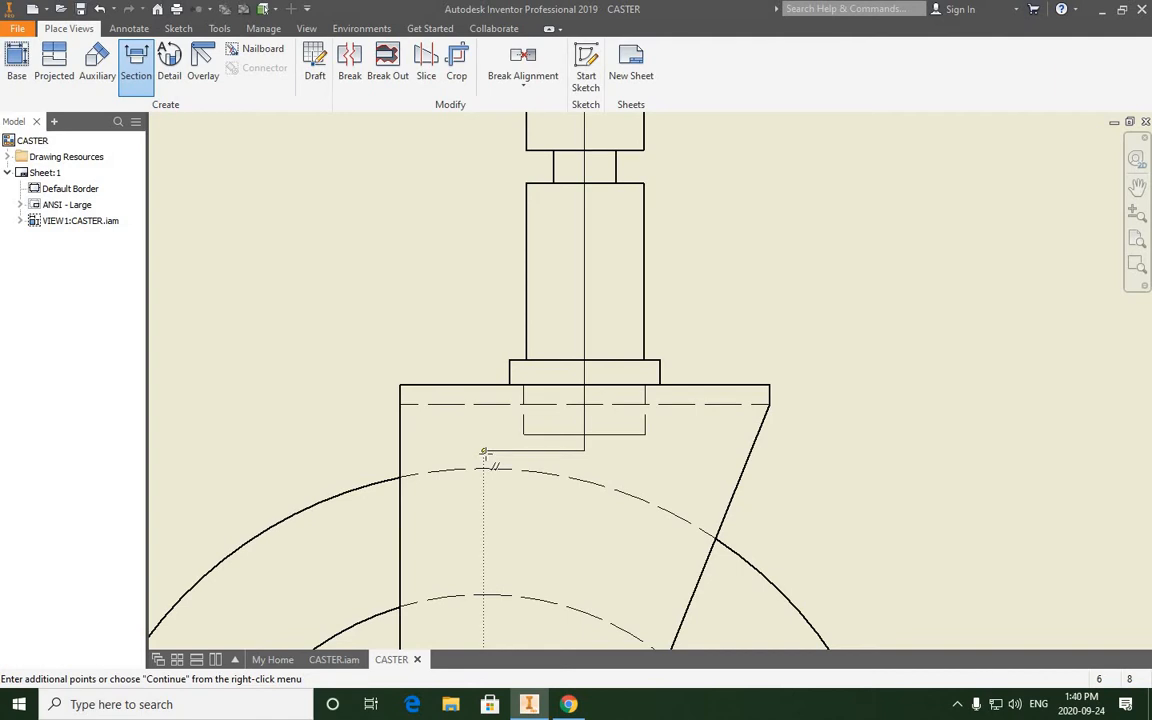
{"action": "left_click", "coordinate": [484, 453]}
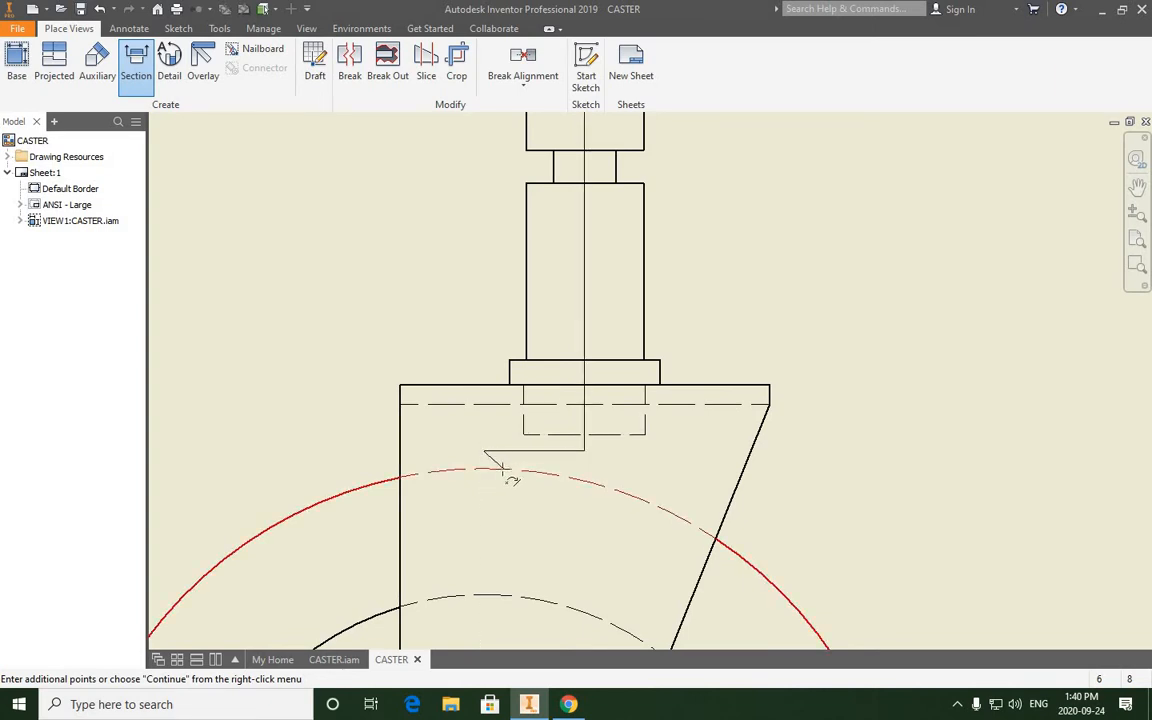
- Extend the section line vertically from the jog through the wheel's centre to a point below the wheel
{"action": "scroll", "coordinate": [480, 465], "scroll_direction": "down", "scroll_amount": 6}
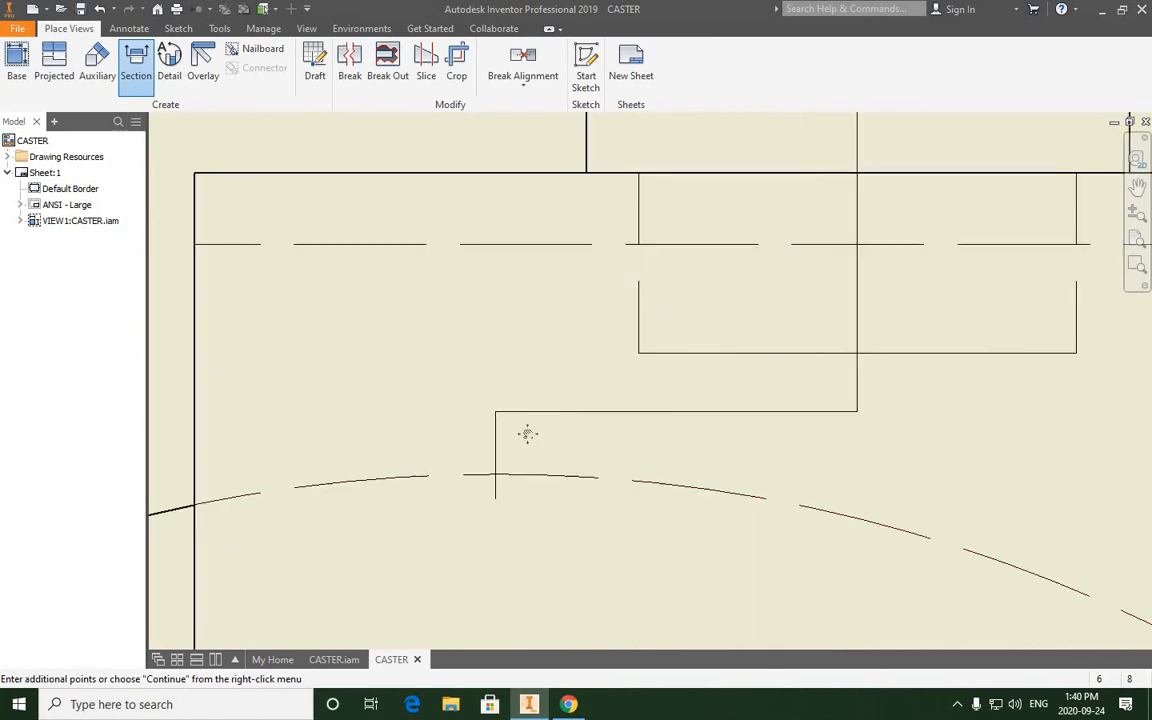
{"action": "middle_click_drag", "start_coordinate": [487, 493], "coordinate": [507, 343]}
{"action": "scroll", "coordinate": [507, 340], "scroll_direction": "up", "scroll_amount": 5}
{"action": "middle_click_drag", "start_coordinate": [511, 487], "coordinate": [507, 269]}
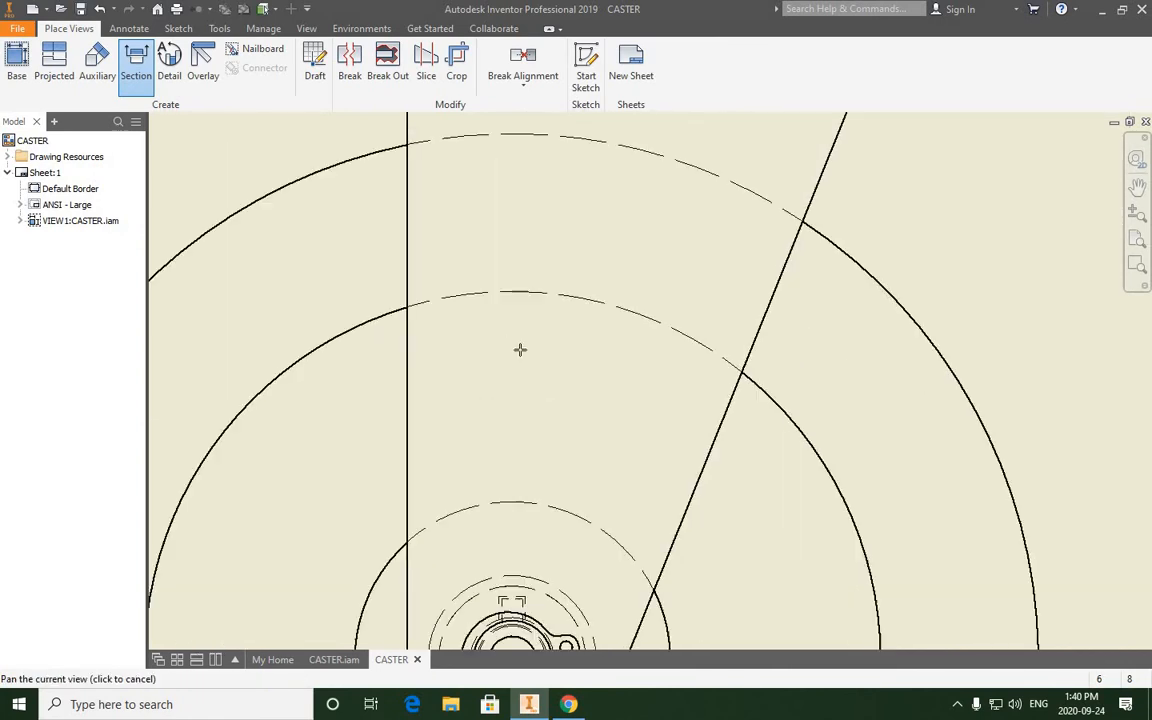
{"action": "scroll", "coordinate": [519, 368], "scroll_direction": "down", "scroll_amount": 5}
{"action": "scroll", "coordinate": [515, 383], "scroll_direction": "up", "scroll_amount": 5}
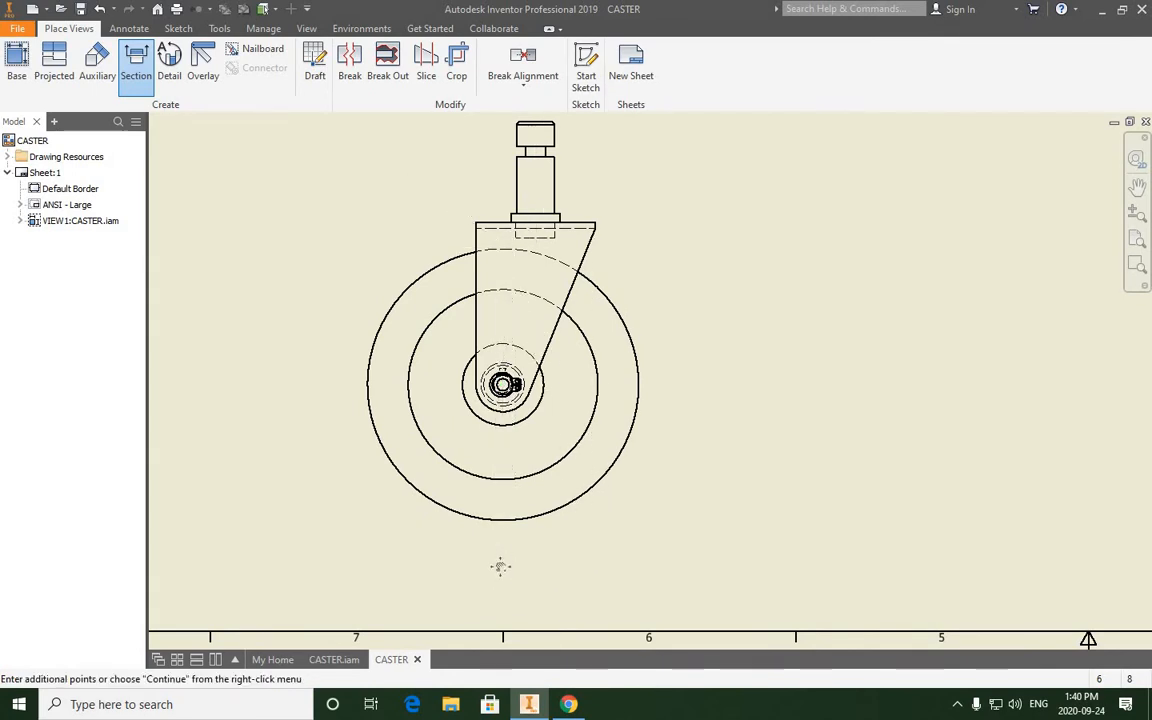
{"action": "middle_click_drag", "start_coordinate": [499, 566], "coordinate": [500, 595]}
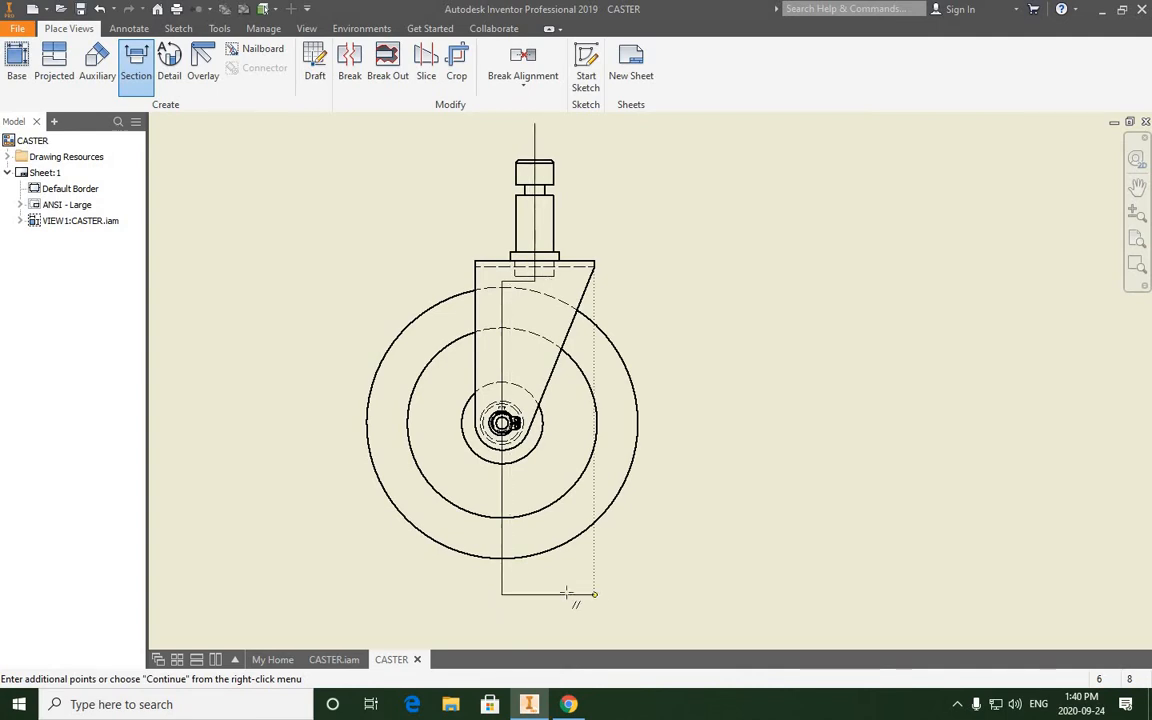
- Complete the section line and place projected, full-depth section view A at 1:1 scale beside the front view
{"action": "right_click", "coordinate": [616, 603]}
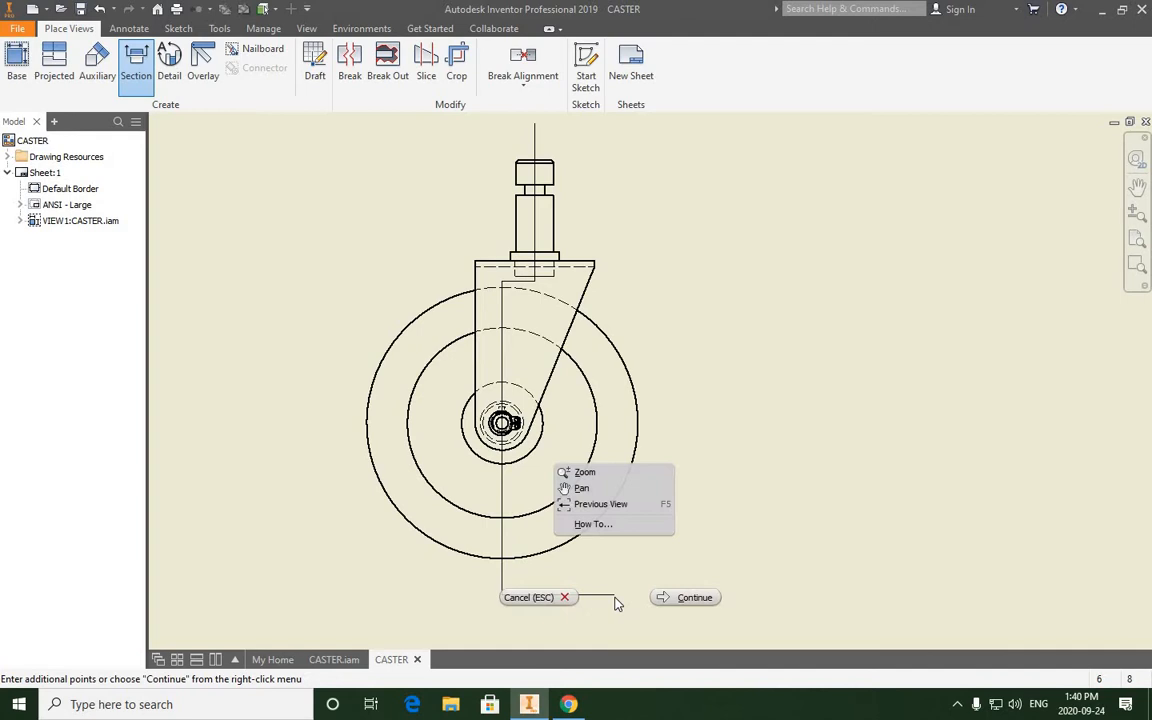
{"action": "left_click", "coordinate": [688, 598]}
{"action": "middle_click_drag", "start_coordinate": [787, 520], "coordinate": [703, 534]}
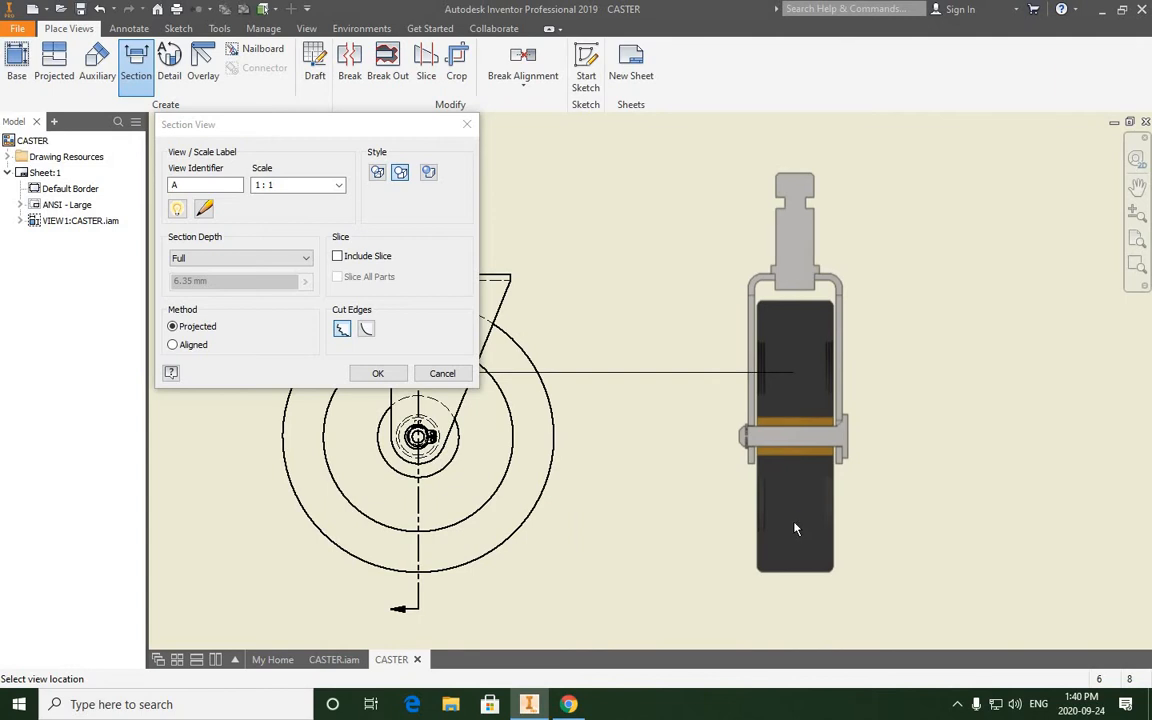
{"action": "left_click", "coordinate": [796, 529]}
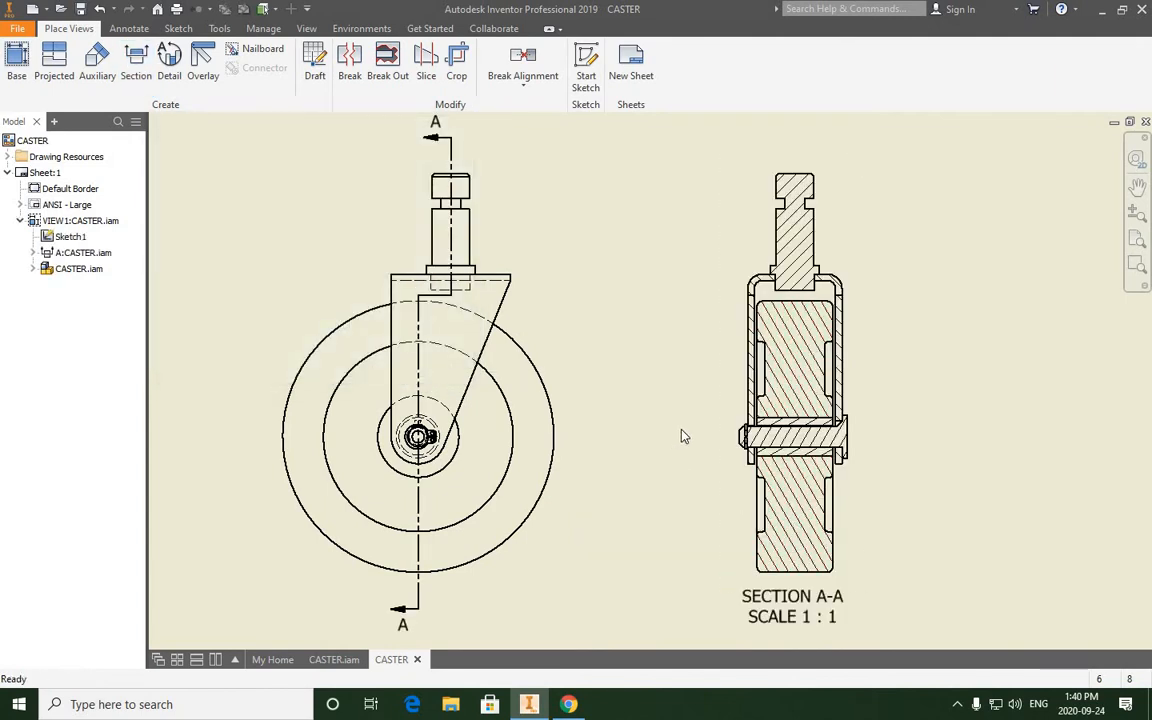
- Examine the sectioned post and wheel against the offset cutting line in the front view
{"action": "scroll", "coordinate": [681, 435], "scroll_direction": "up", "scroll_amount": 5}
{"action": "scroll", "coordinate": [690, 430], "scroll_direction": "down", "scroll_amount": 7}
{"action": "scroll", "coordinate": [693, 311], "scroll_direction": "up", "scroll_amount": 5}
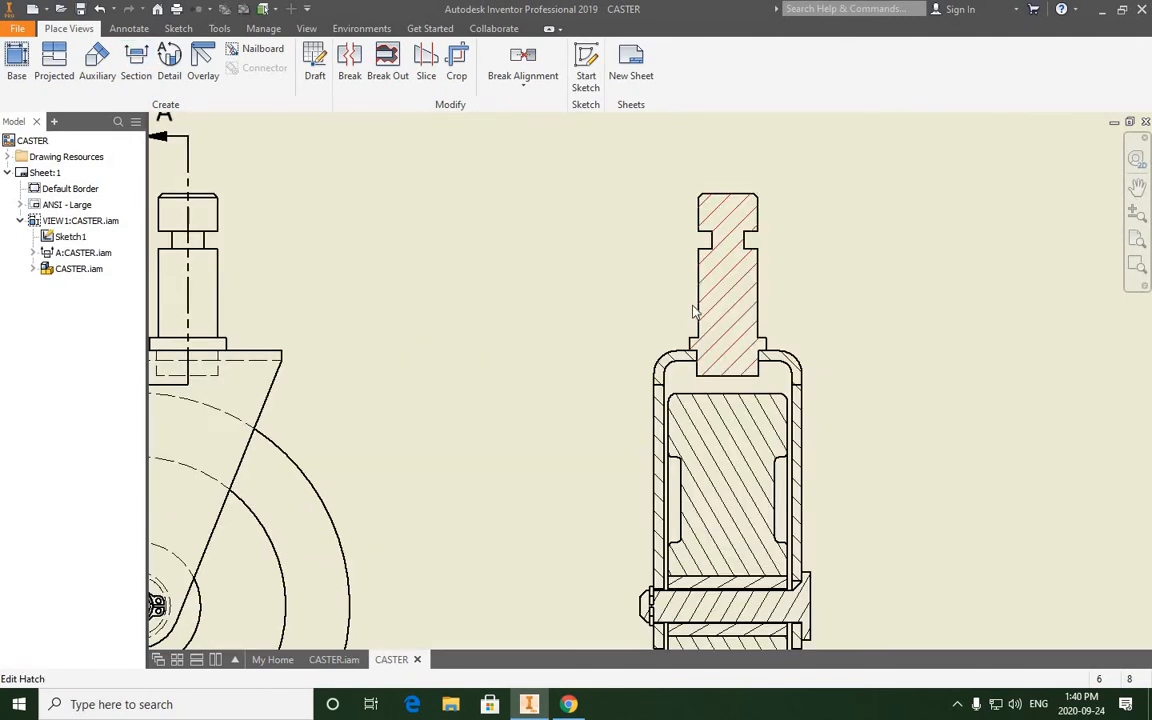
{"action": "scroll", "coordinate": [708, 335], "scroll_direction": "down", "scroll_amount": 3}
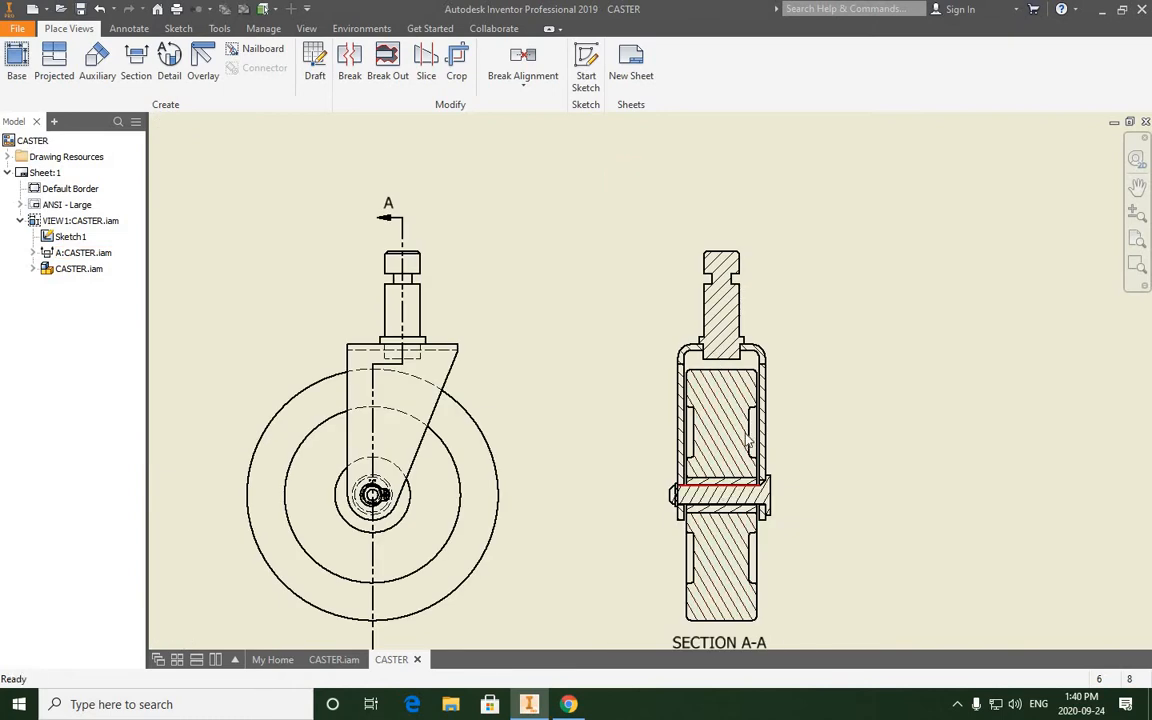
{"action": "middle_click_drag", "start_coordinate": [746, 436], "coordinate": [756, 436]}
{"action": "left_click", "coordinate": [403, 241]}
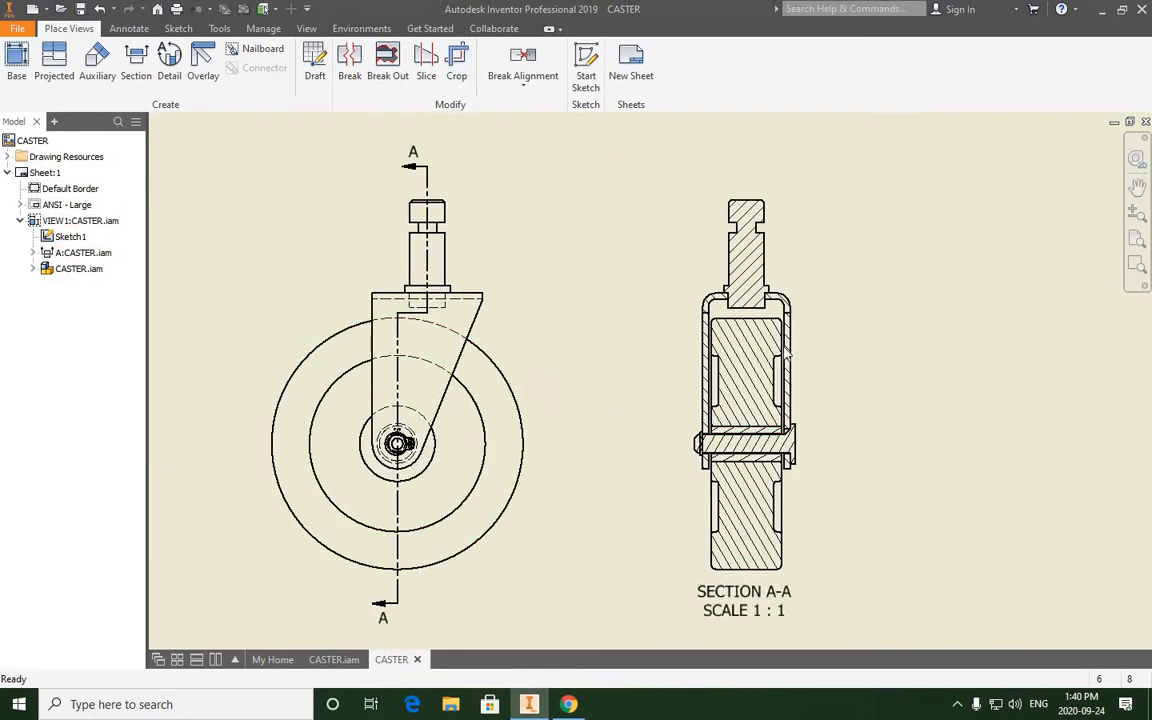
{"action": "left_click", "coordinate": [808, 259]}
{"action": "scroll", "coordinate": [630, 385], "scroll_direction": "up", "scroll_amount": 6}
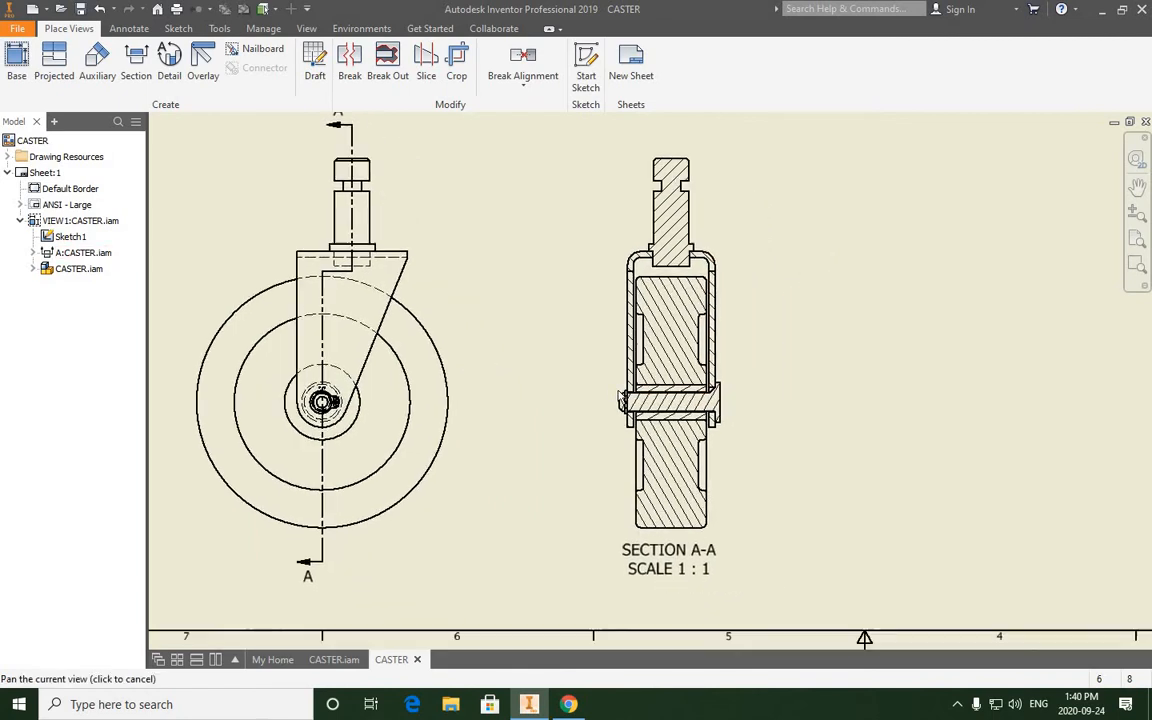
- Examine the bushing and shaft hatching and the clearance between the two parts in the section view
{"action": "scroll", "coordinate": [506, 373], "scroll_direction": "up", "scroll_amount": 3}
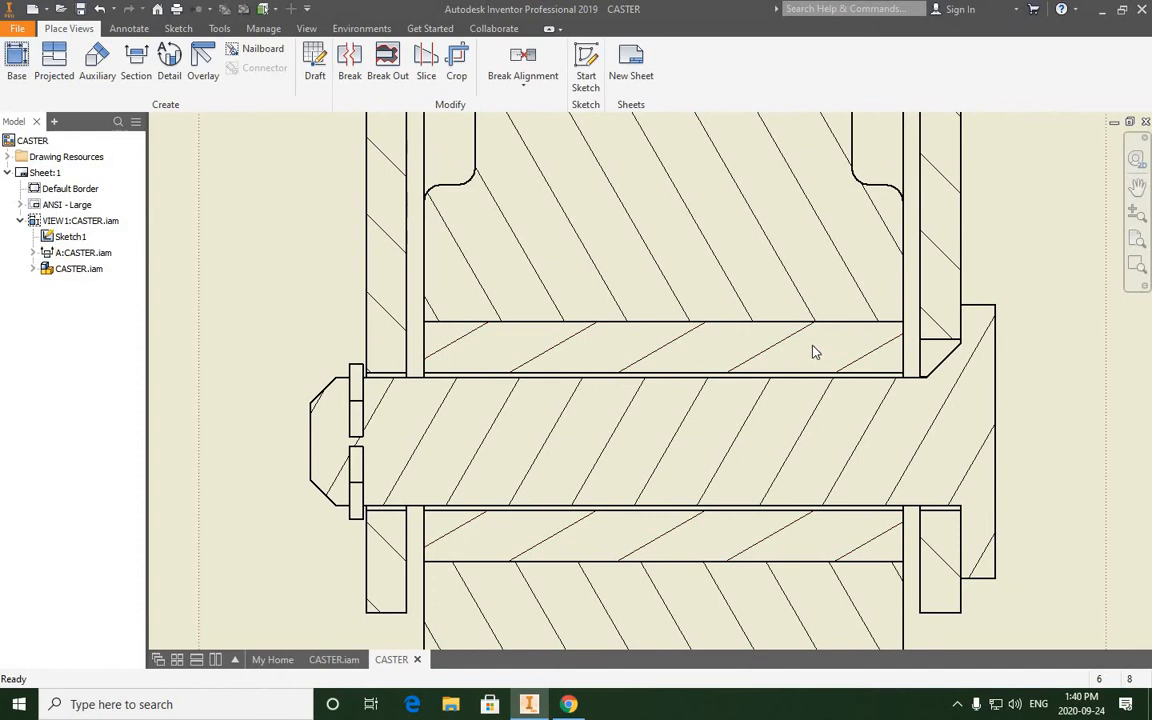
{"action": "scroll", "coordinate": [785, 345], "scroll_direction": "down", "scroll_amount": 2}
{"action": "scroll", "coordinate": [725, 358], "scroll_direction": "up", "scroll_amount": 3}
{"action": "scroll", "coordinate": [725, 350], "scroll_direction": "down", "scroll_amount": 2}
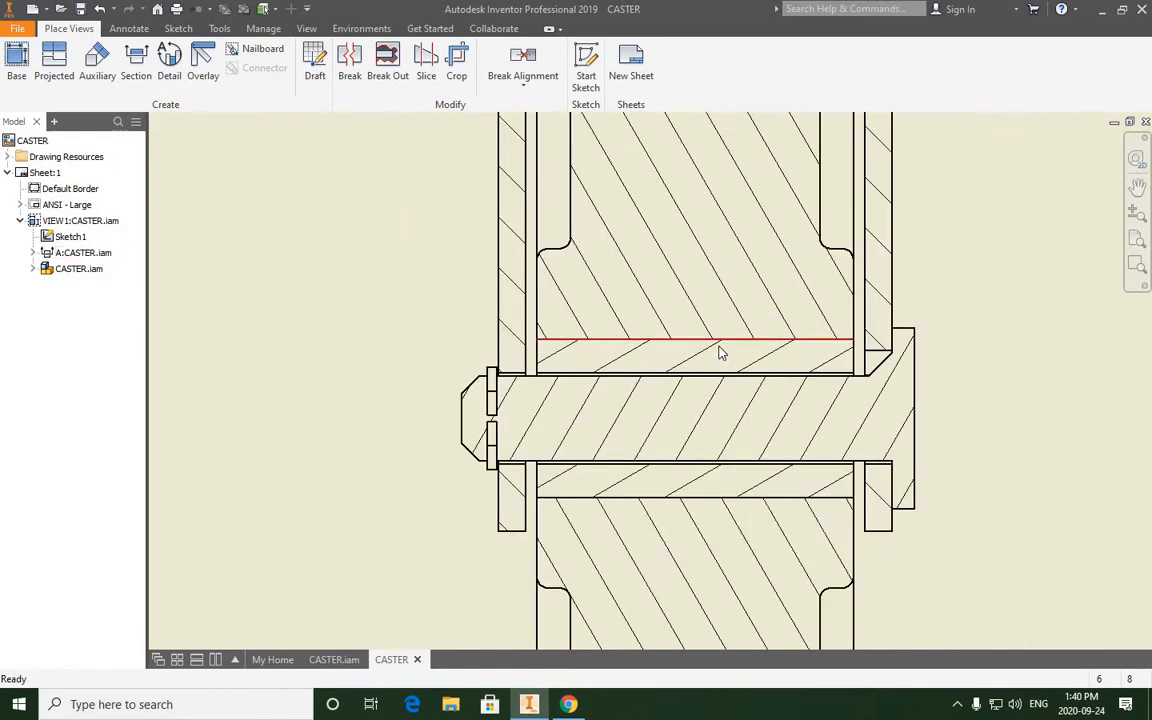
{"action": "scroll", "coordinate": [717, 352], "scroll_direction": "up", "scroll_amount": 3}
{"action": "double_click", "coordinate": [685, 362]}
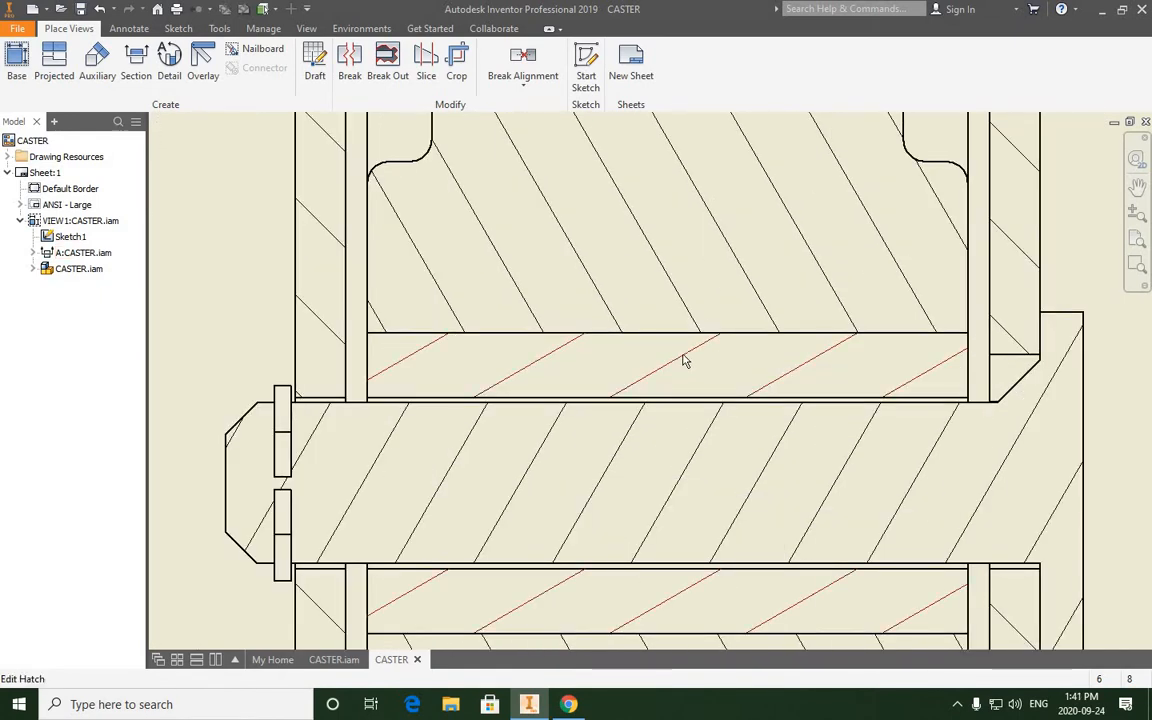
{"action": "scroll", "coordinate": [689, 357], "scroll_direction": "down", "scroll_amount": 1}
{"action": "scroll", "coordinate": [699, 365], "scroll_direction": "up", "scroll_amount": 2}
{"action": "scroll", "coordinate": [795, 387], "scroll_direction": "down", "scroll_amount": 5}
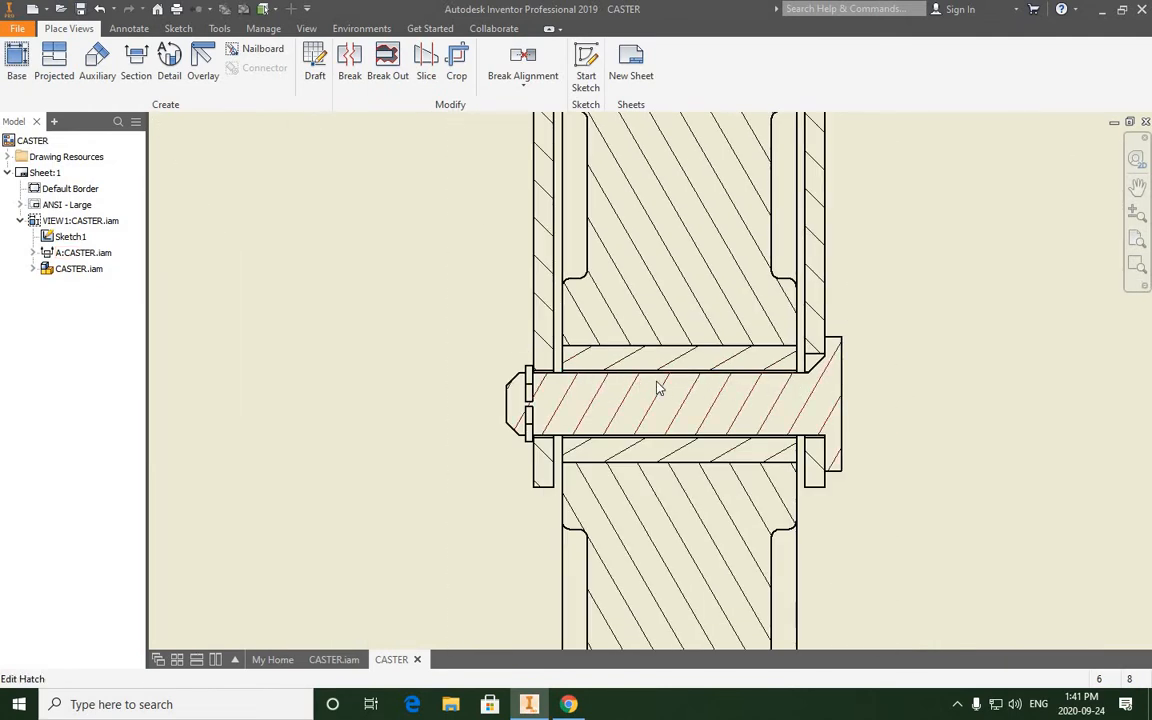
{"action": "scroll", "coordinate": [663, 349], "scroll_direction": "up", "scroll_amount": 3}
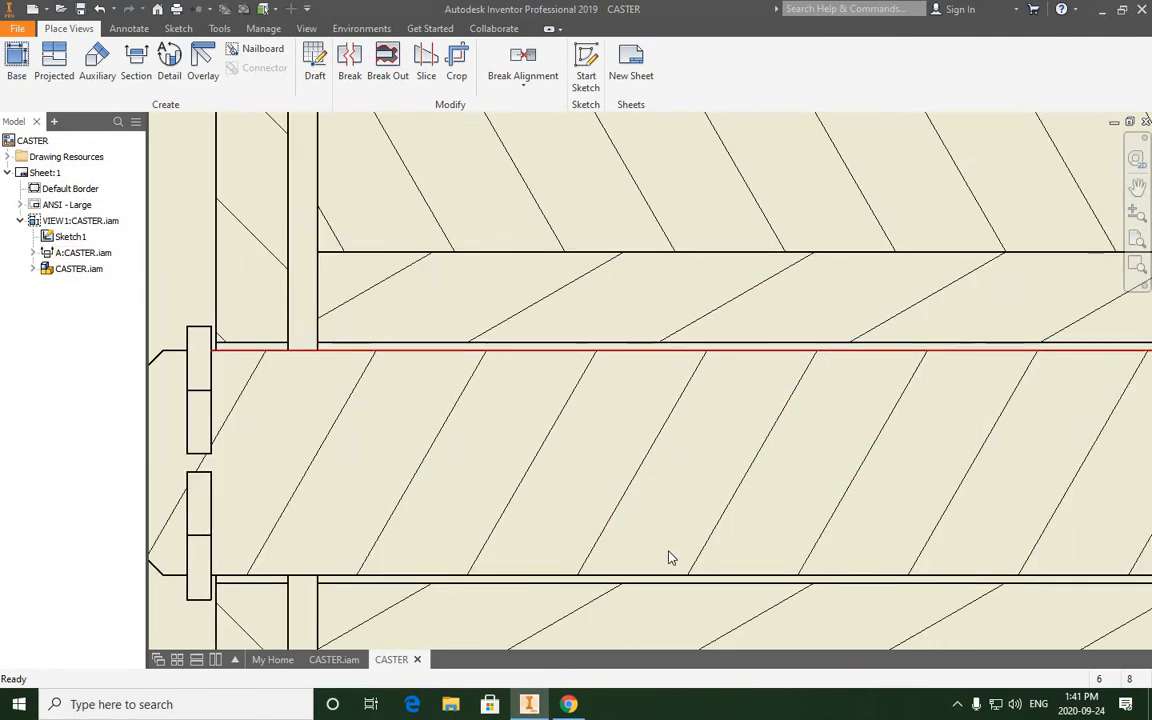
{"action": "scroll", "coordinate": [583, 435], "scroll_direction": "up", "scroll_amount": 2}
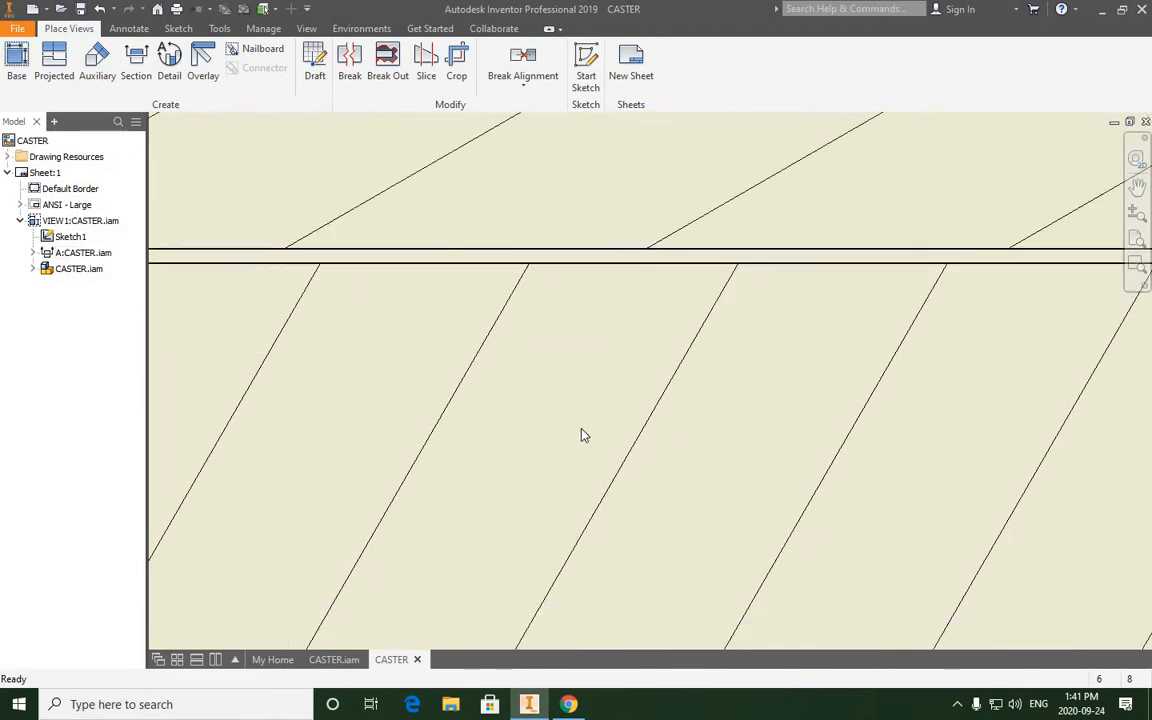
- Examine the retaining ring at the shaft's end and its gap to the bracket in the section view
{"action": "scroll", "coordinate": [583, 435], "scroll_direction": "down", "scroll_amount": 4}
{"action": "scroll", "coordinate": [630, 411], "scroll_direction": "up", "scroll_amount": 3}
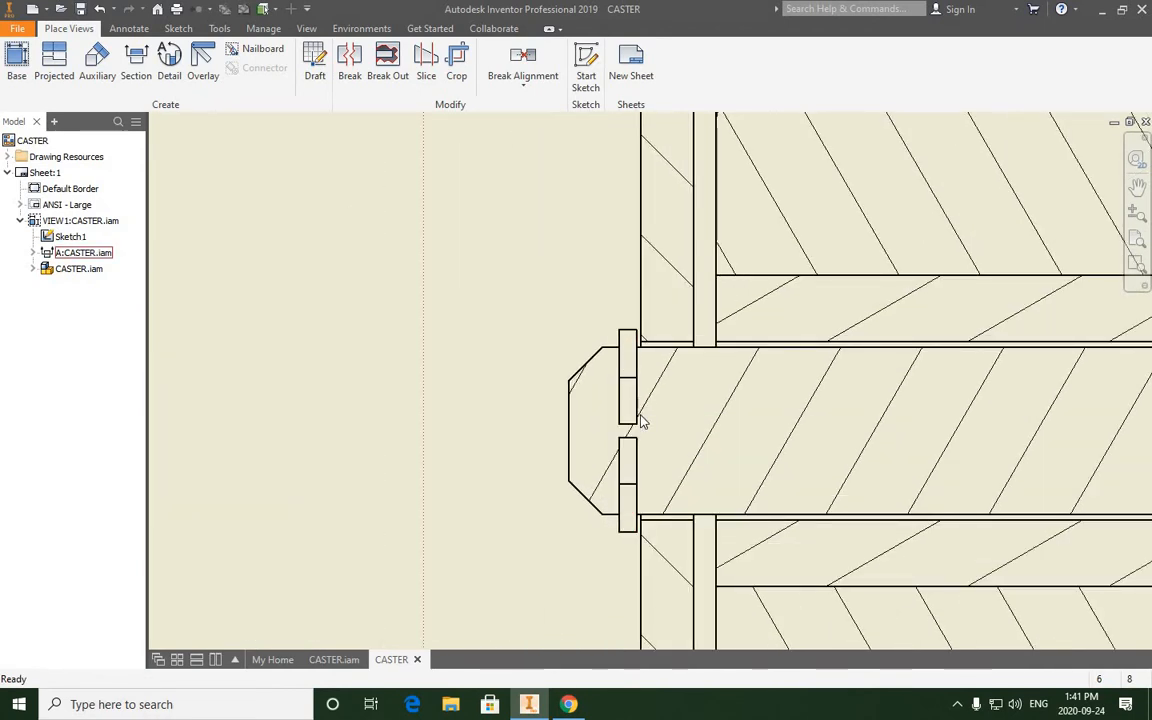
{"action": "scroll", "coordinate": [634, 375], "scroll_direction": "up", "scroll_amount": 2}
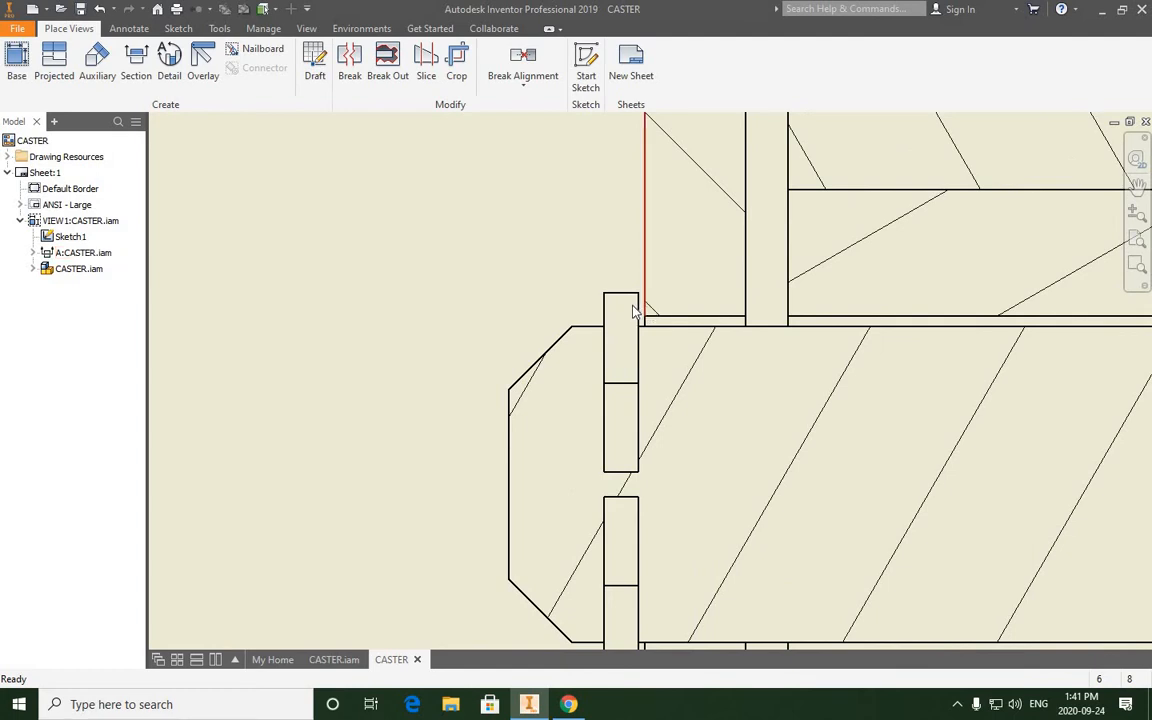
{"action": "scroll", "coordinate": [594, 349], "scroll_direction": "down", "scroll_amount": 3}
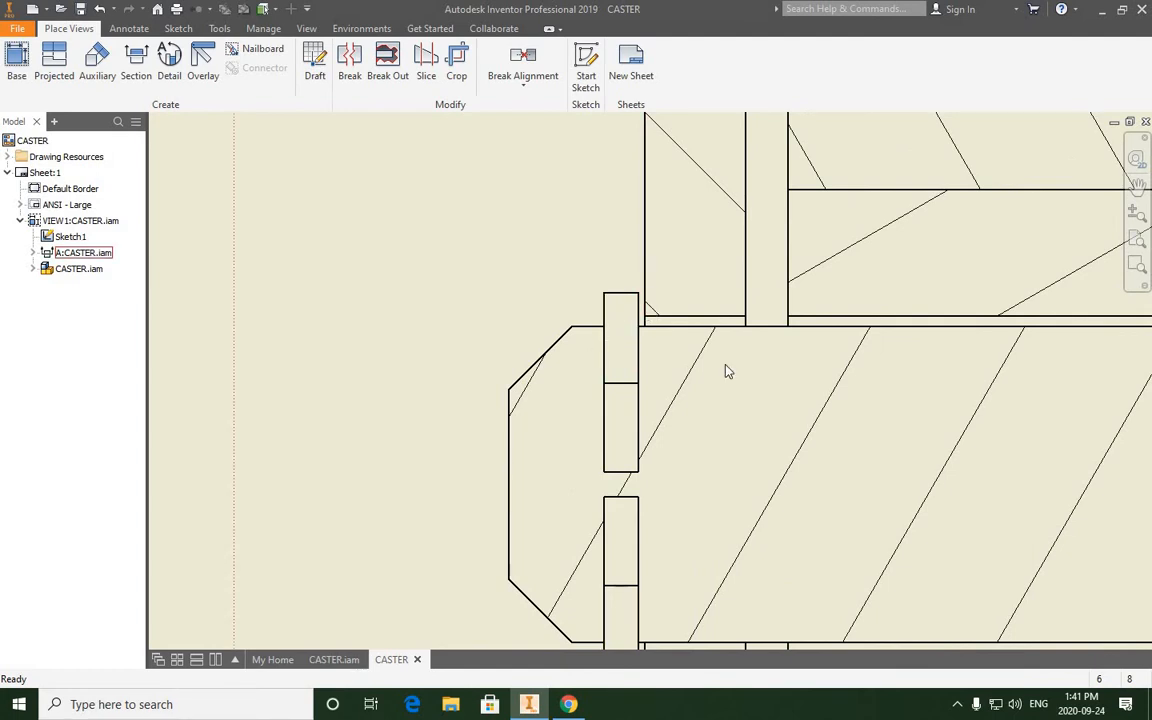
{"action": "middle_click_drag", "start_coordinate": [767, 378], "coordinate": [471, 386]}
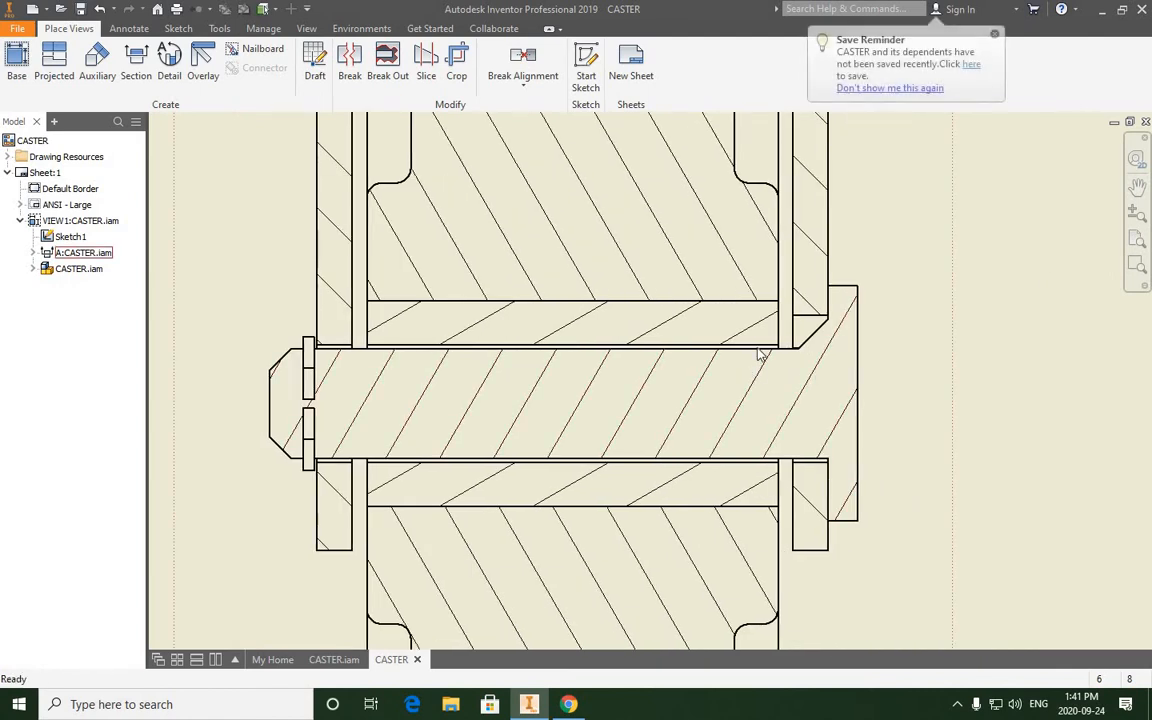
- Compare the hatch patterns of the post, bracket, wheel, bushing and shaft across the section view
{"action": "scroll", "coordinate": [757, 353], "scroll_direction": "down", "scroll_amount": 3}
{"action": "middle_click_drag", "start_coordinate": [623, 117], "coordinate": [630, 235]}
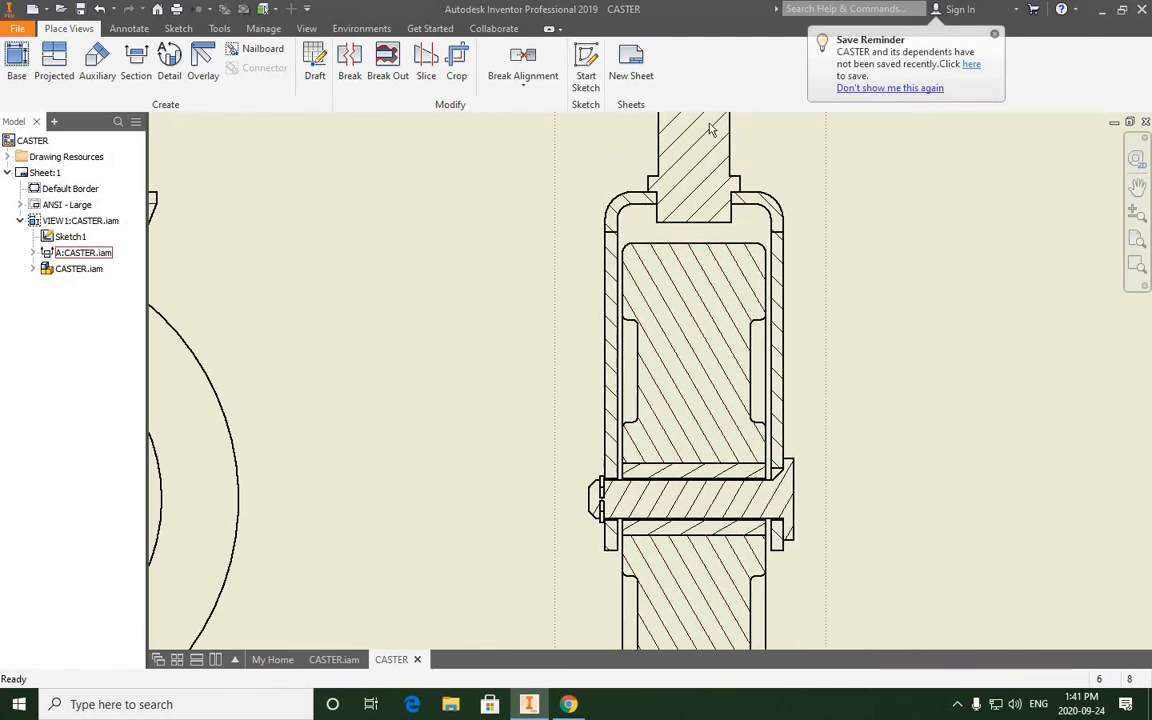
{"action": "middle_click_drag", "start_coordinate": [710, 129], "coordinate": [703, 239]}
{"action": "scroll", "coordinate": [694, 195], "scroll_direction": "up", "scroll_amount": 3}
{"action": "scroll", "coordinate": [694, 195], "scroll_direction": "down", "scroll_amount": 5}
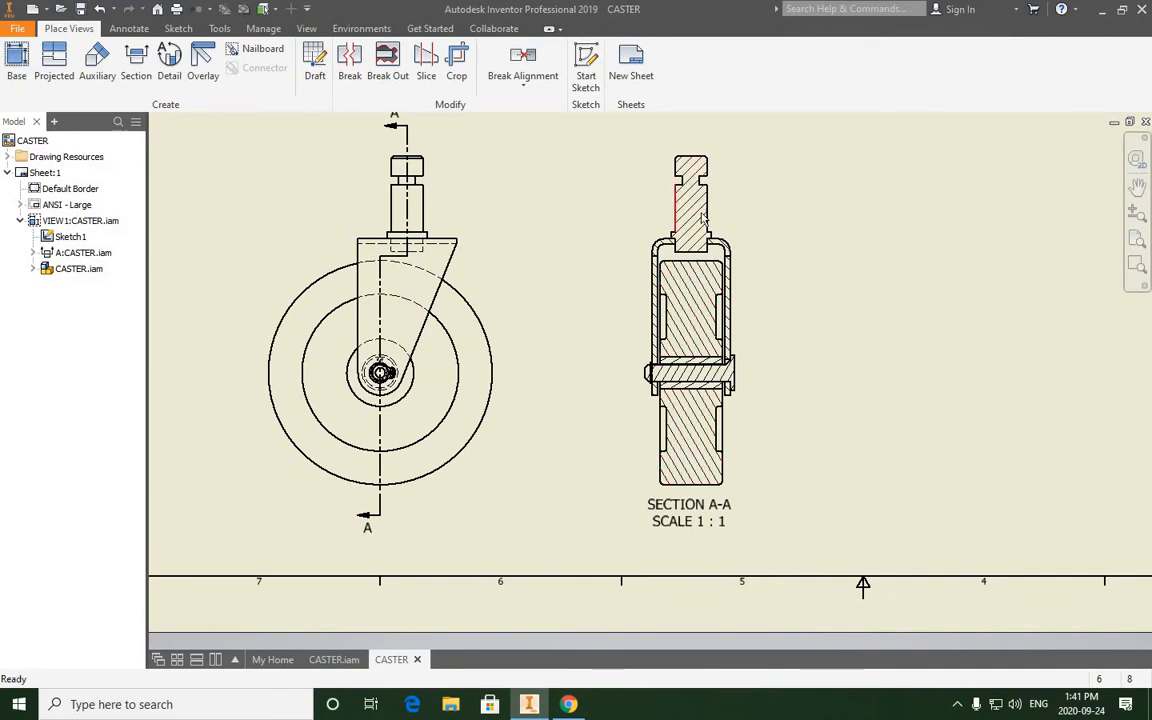
{"action": "scroll", "coordinate": [694, 205], "scroll_direction": "up", "scroll_amount": 5}
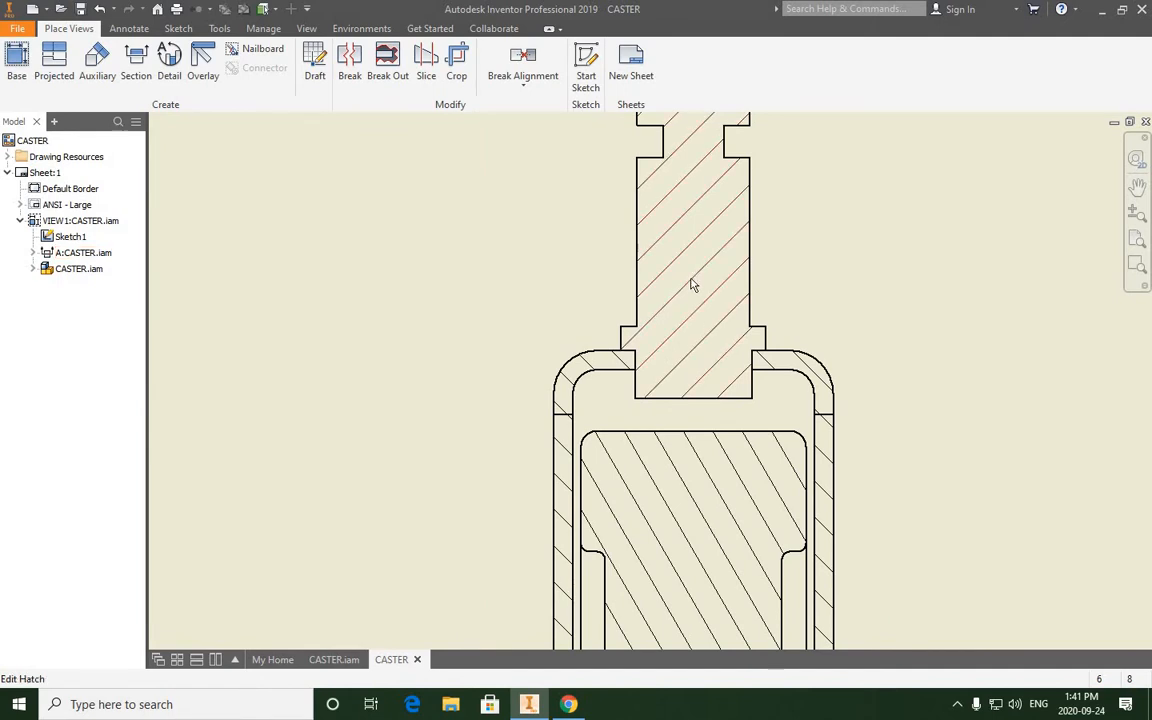
{"action": "scroll", "coordinate": [691, 279], "scroll_direction": "down", "scroll_amount": 4}
{"action": "middle_click_drag", "start_coordinate": [674, 357], "coordinate": [657, 266]}
{"action": "scroll", "coordinate": [679, 374], "scroll_direction": "up", "scroll_amount": 3}
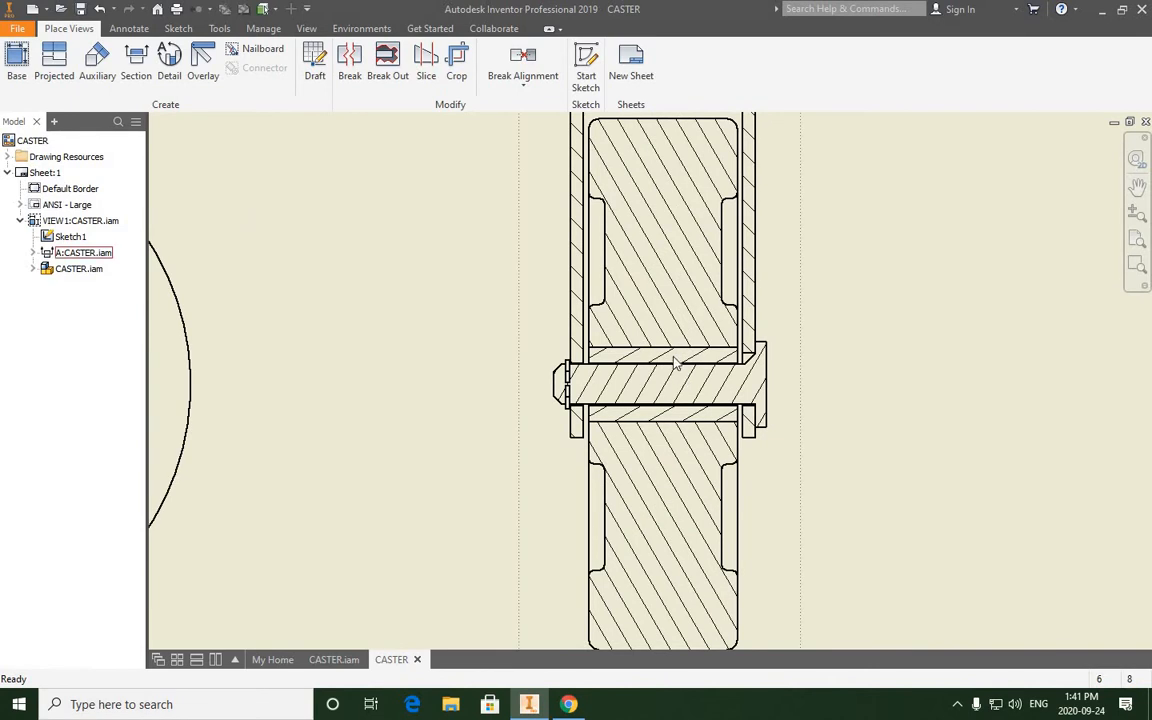
{"action": "scroll", "coordinate": [691, 387], "scroll_direction": "up", "scroll_amount": 2}
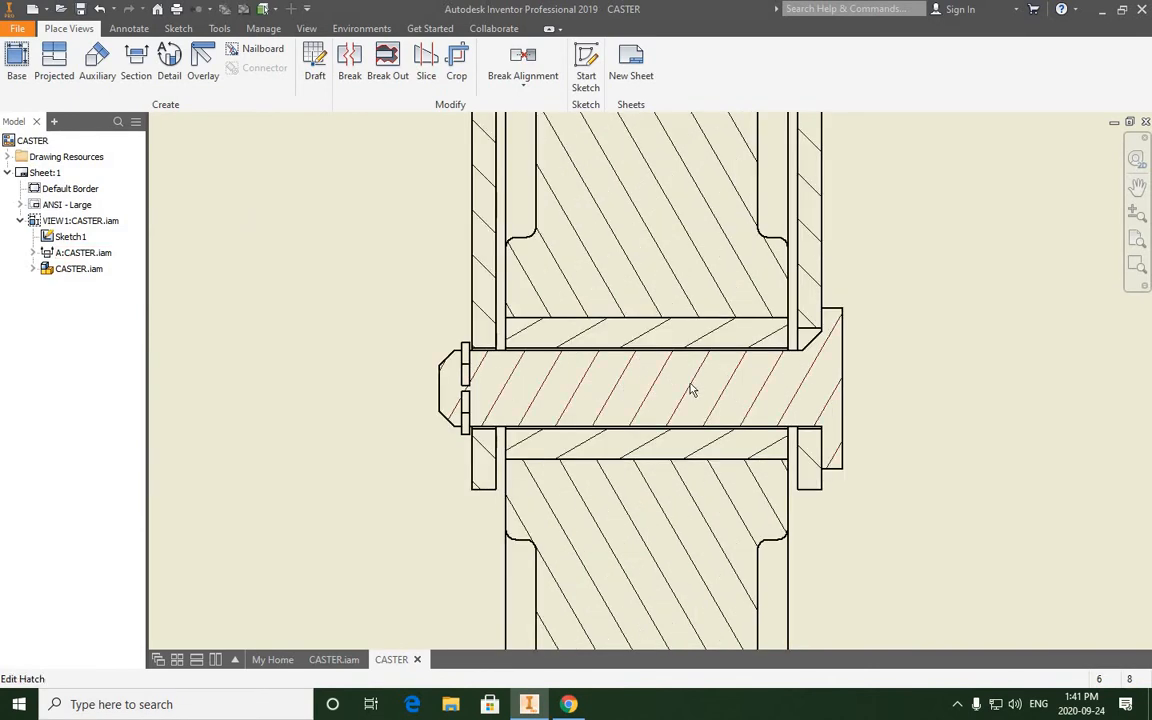
{"action": "scroll", "coordinate": [659, 409], "scroll_direction": "down", "scroll_amount": 3}
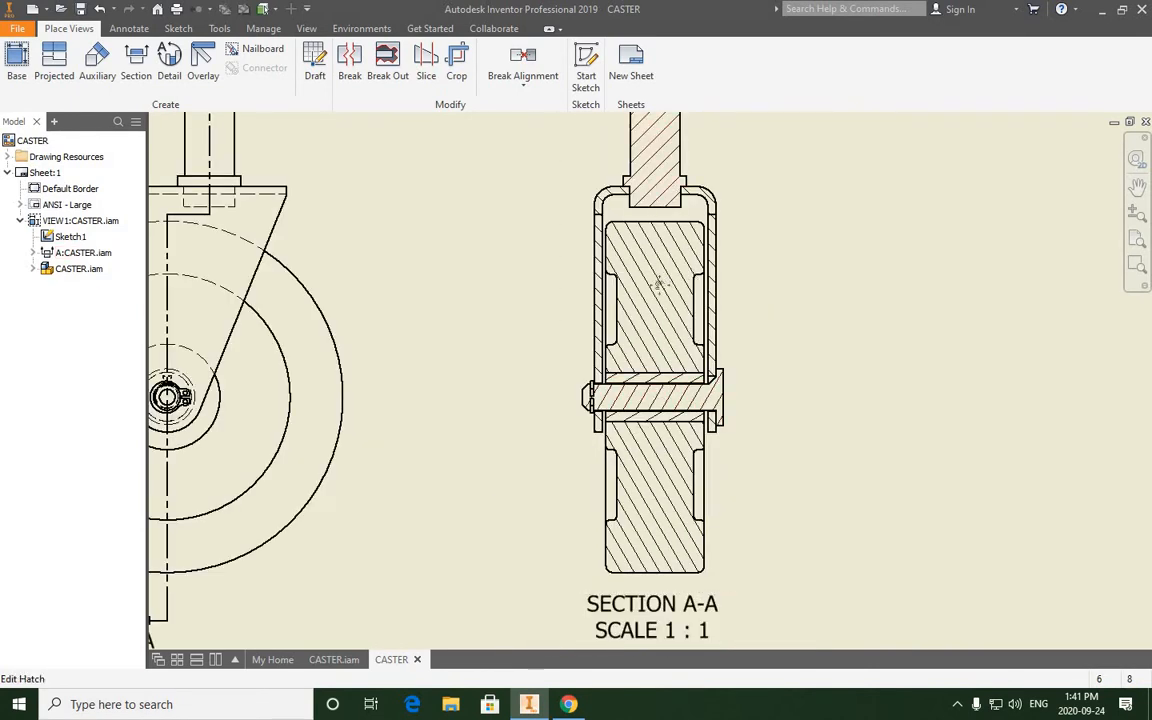
- Review the post's hatch pattern settings in the section view and accept ANSI 31 at 45 degrees and scale 1.000
{"action": "mouse_move", "coordinate": [668, 175]}
{"action": "middle_mouse_down"}
{"action": "mouse_move", "coordinate": [671, 250]}
{"action": "mouse_move", "coordinate": [642, 275]}
{"action": "middle_mouse_up"}
{"action": "scroll", "coordinate": [671, 250], "scroll_direction": "up", "scroll_amount": 3}
{"action": "scroll", "coordinate": [657, 215], "scroll_direction": "up", "scroll_amount": 3}
{"action": "scroll", "coordinate": [637, 271], "scroll_direction": "down", "scroll_amount": 3}
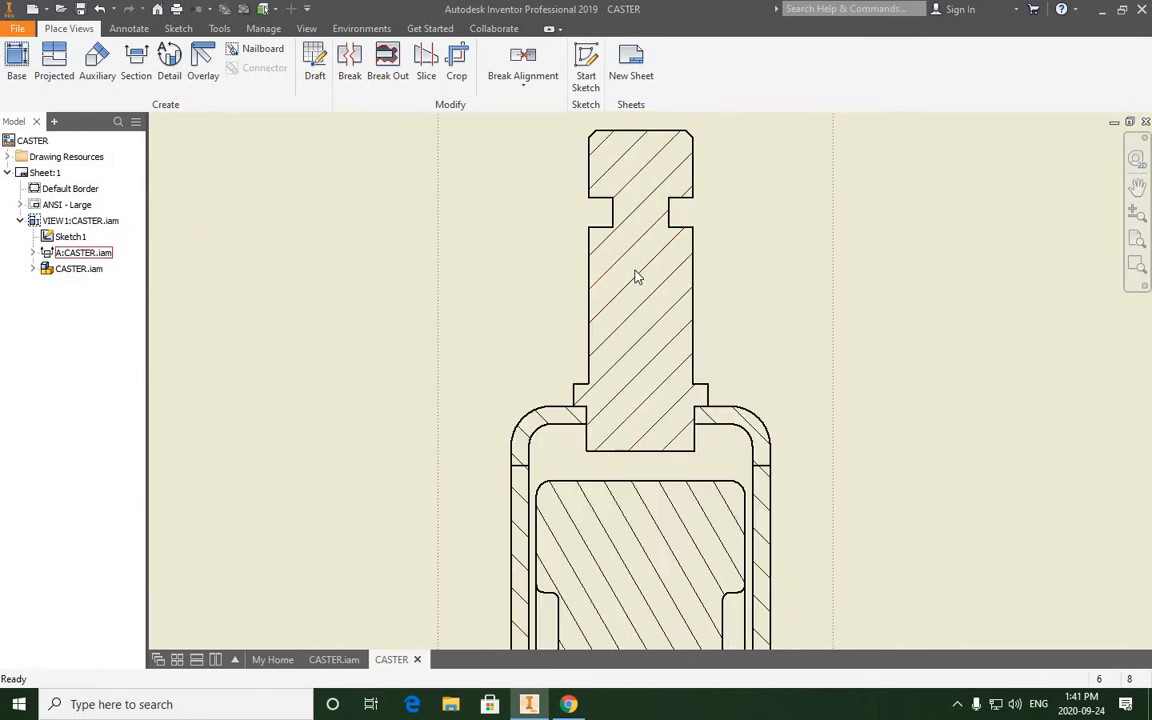
{"action": "double_click", "coordinate": [642, 281]}
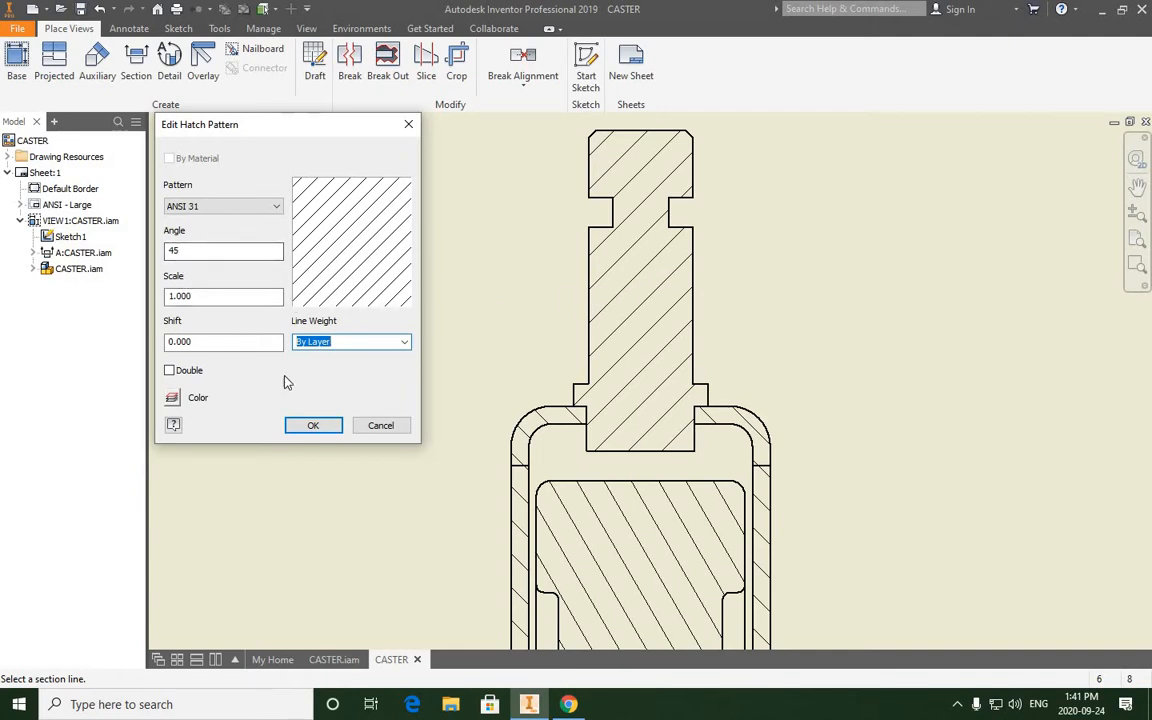
{"action": "left_click", "coordinate": [316, 428]}
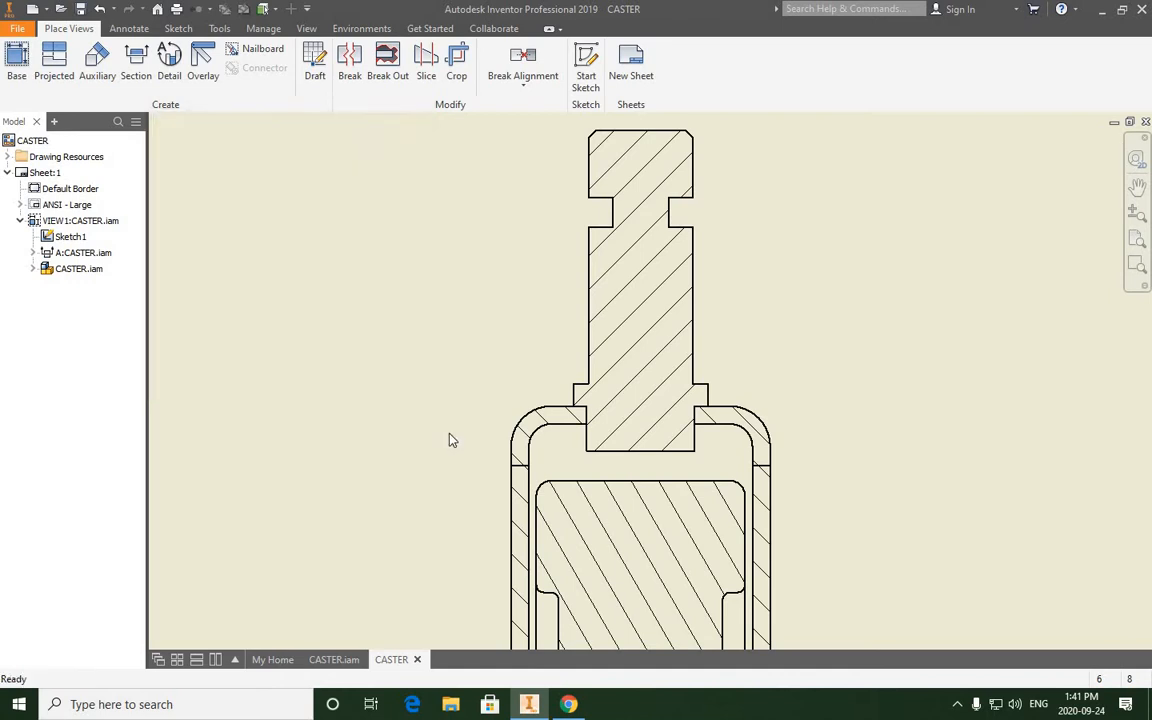
- Set the bracket's hatch angle to 135 degrees in the section view
{"action": "middle_click_drag", "start_coordinate": [541, 423], "coordinate": [547, 337]}
{"action": "double_click", "coordinate": [545, 335]}
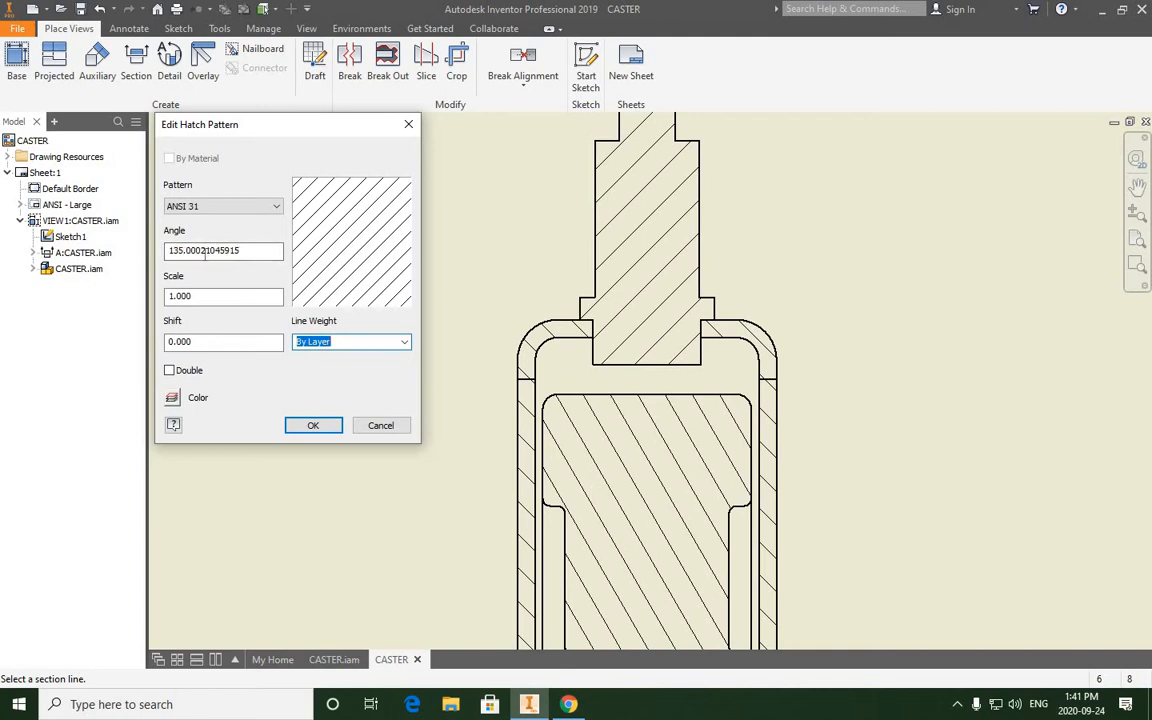
{"action": "left_click_drag", "start_coordinate": [256, 252], "coordinate": [132, 257]}
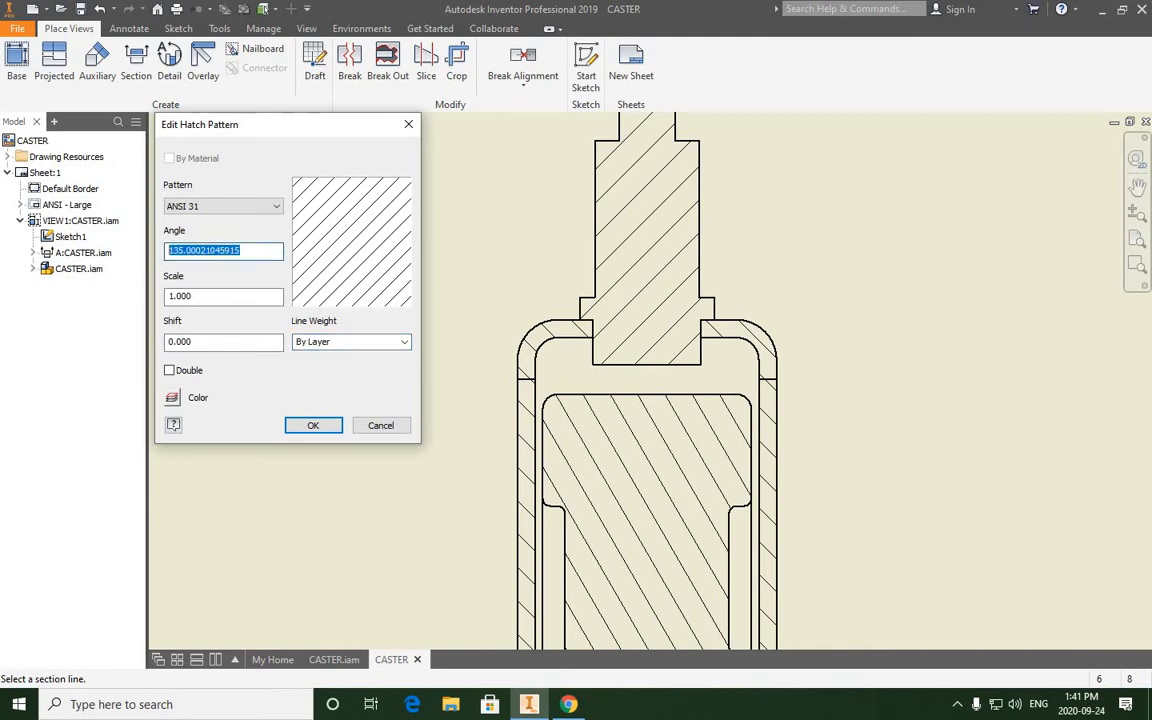
{"action": "type", "text": "135"}
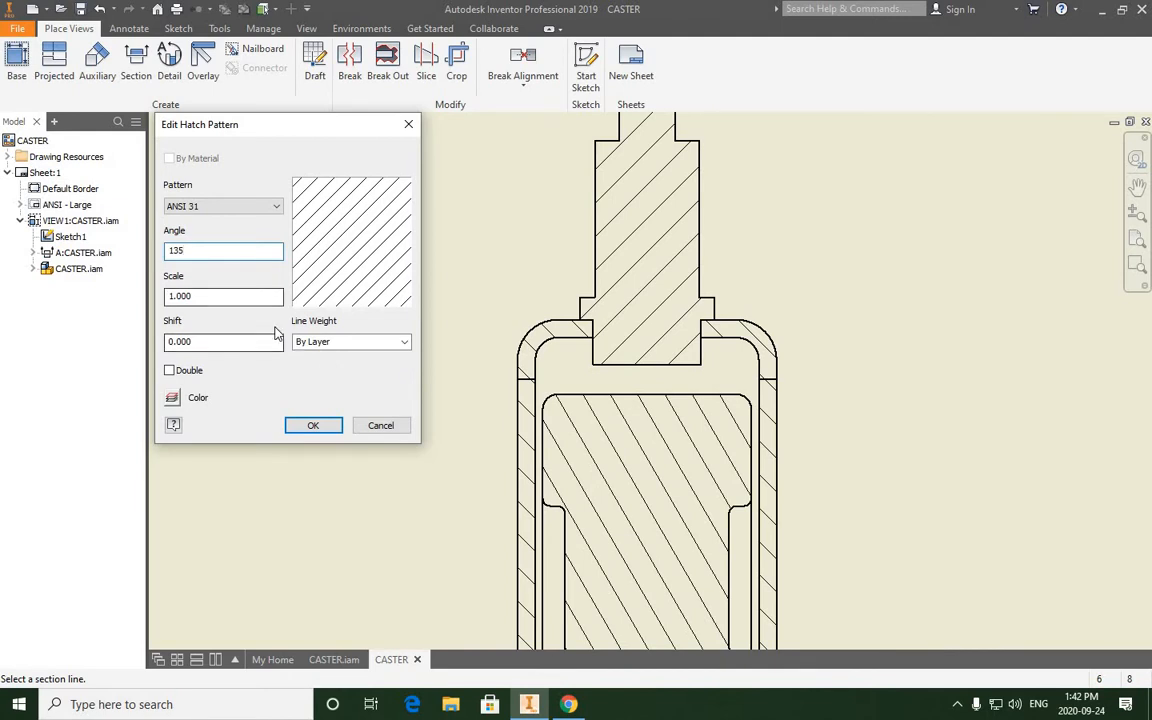
{"action": "left_click", "coordinate": [313, 426]}
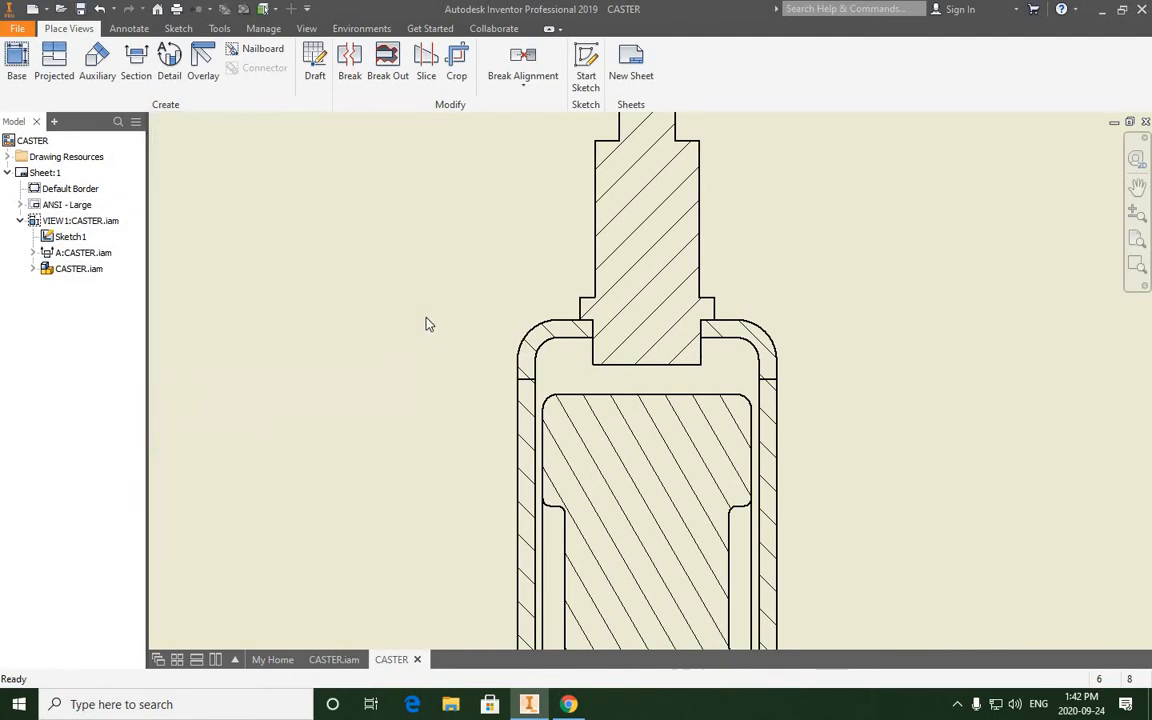
- Set the shaft's hatch angle to 45 degrees in the section view
{"action": "scroll", "coordinate": [426, 318], "scroll_direction": "down", "scroll_amount": 3}
{"action": "scroll", "coordinate": [426, 318], "scroll_direction": "up", "scroll_amount": 5}
{"action": "middle_click_drag", "start_coordinate": [566, 376], "coordinate": [576, 293]}
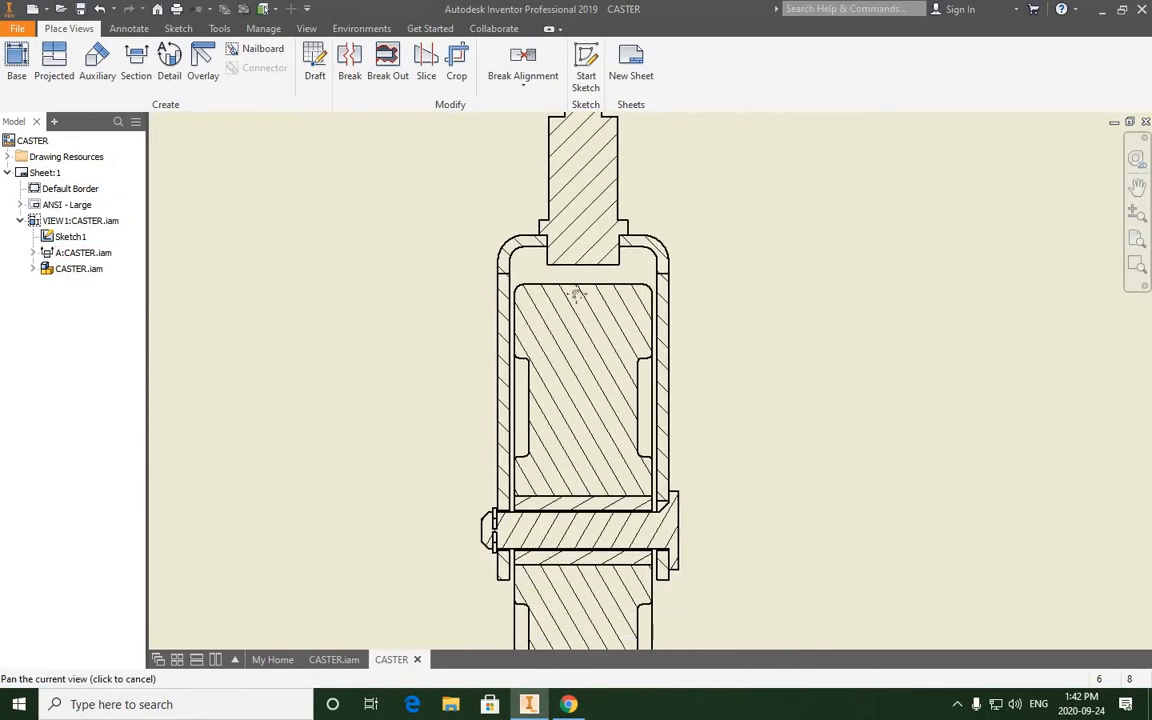
{"action": "middle_click_drag", "start_coordinate": [589, 539], "coordinate": [595, 470]}
{"action": "scroll", "coordinate": [590, 474], "scroll_direction": "down", "scroll_amount": 3}
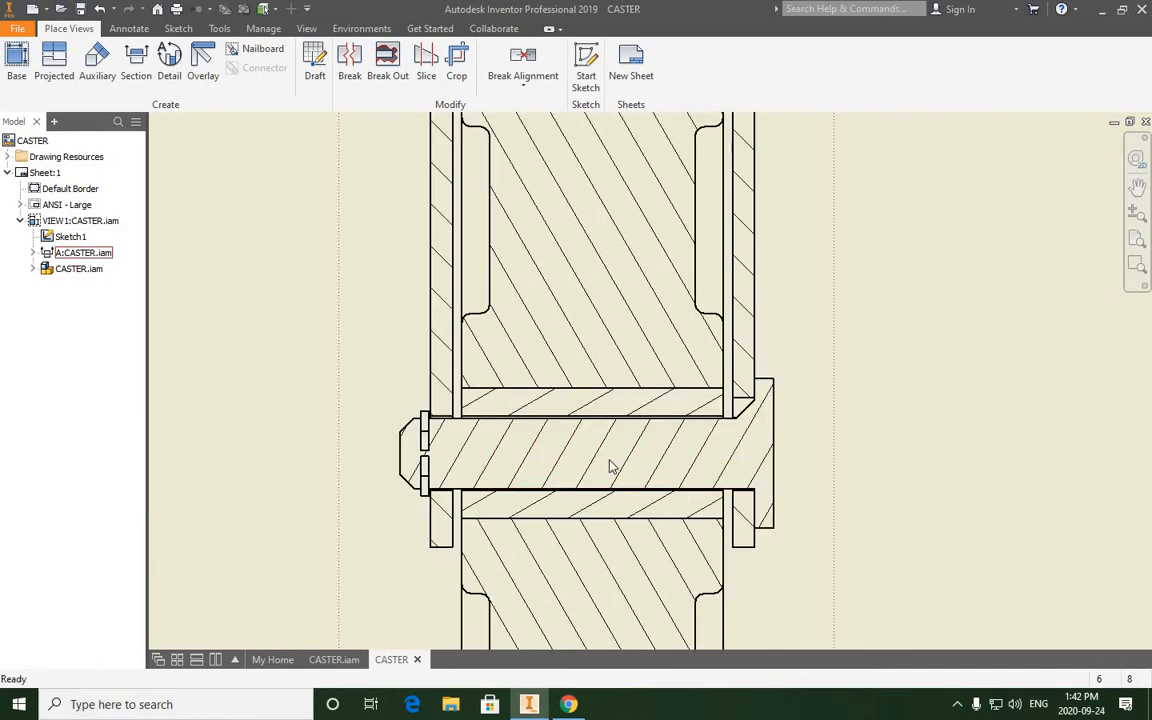
{"action": "scroll", "coordinate": [613, 466], "scroll_direction": "down", "scroll_amount": 2}
{"action": "scroll", "coordinate": [612, 452], "scroll_direction": "up", "scroll_amount": 3}
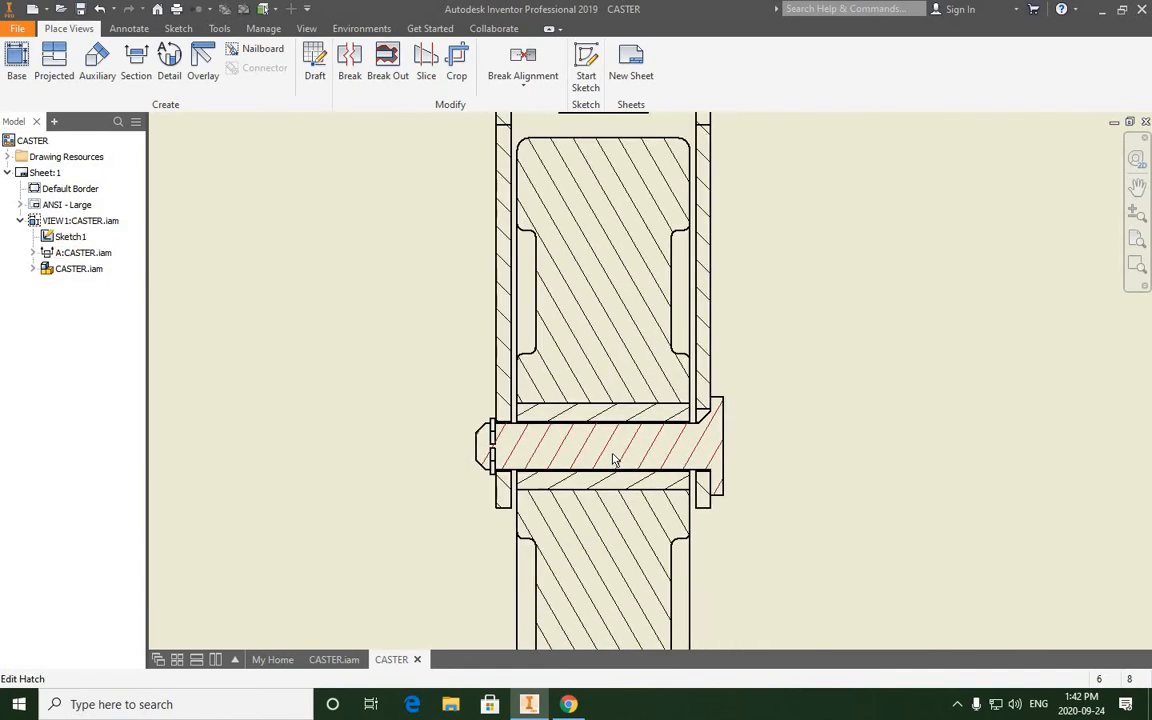
{"action": "scroll", "coordinate": [613, 458], "scroll_direction": "down", "scroll_amount": 2}
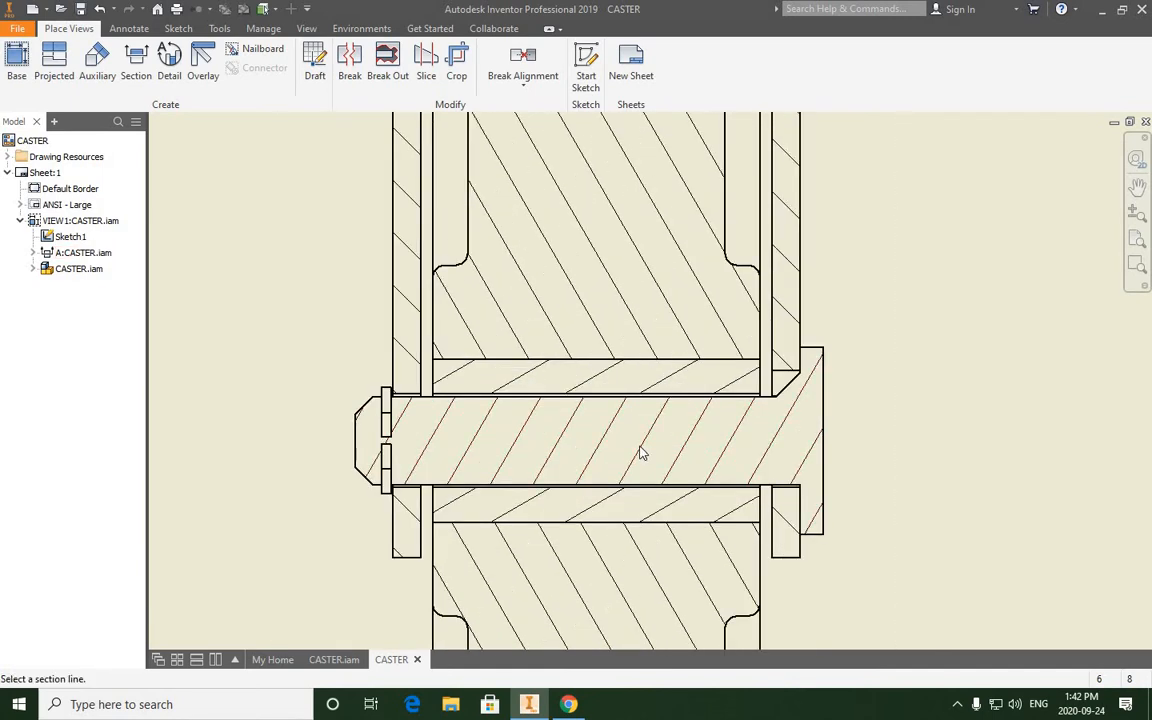
{"action": "double_click", "coordinate": [641, 452]}
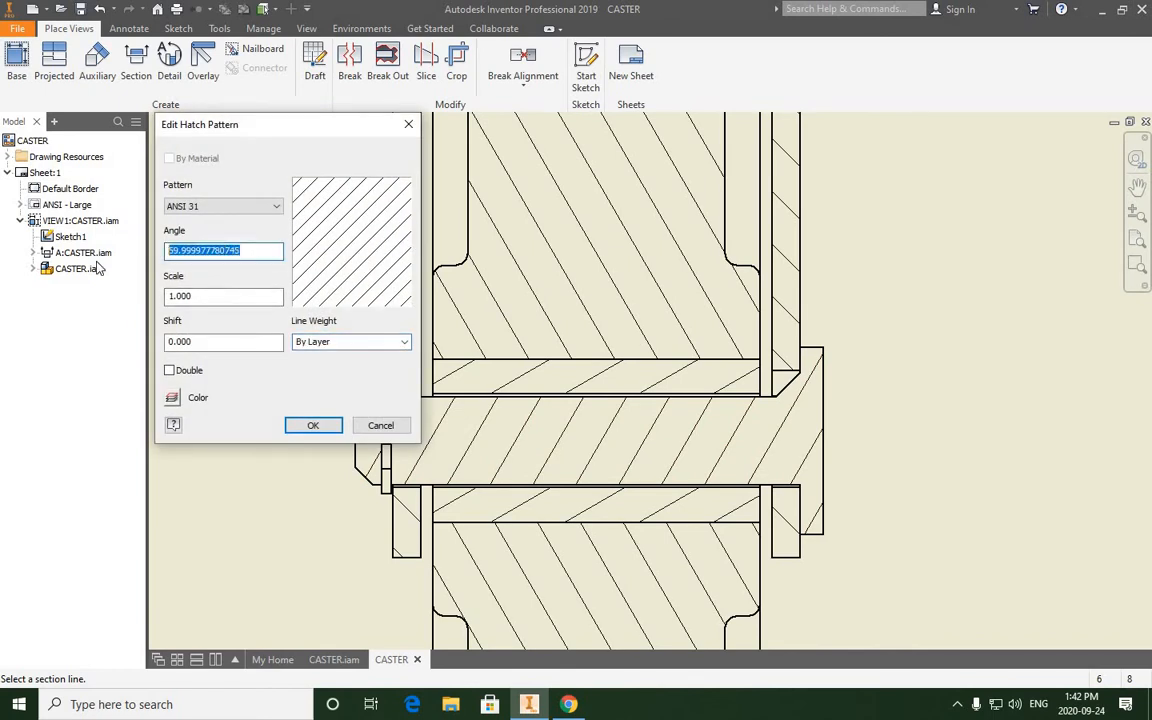
{"action": "type", "text": "45"}
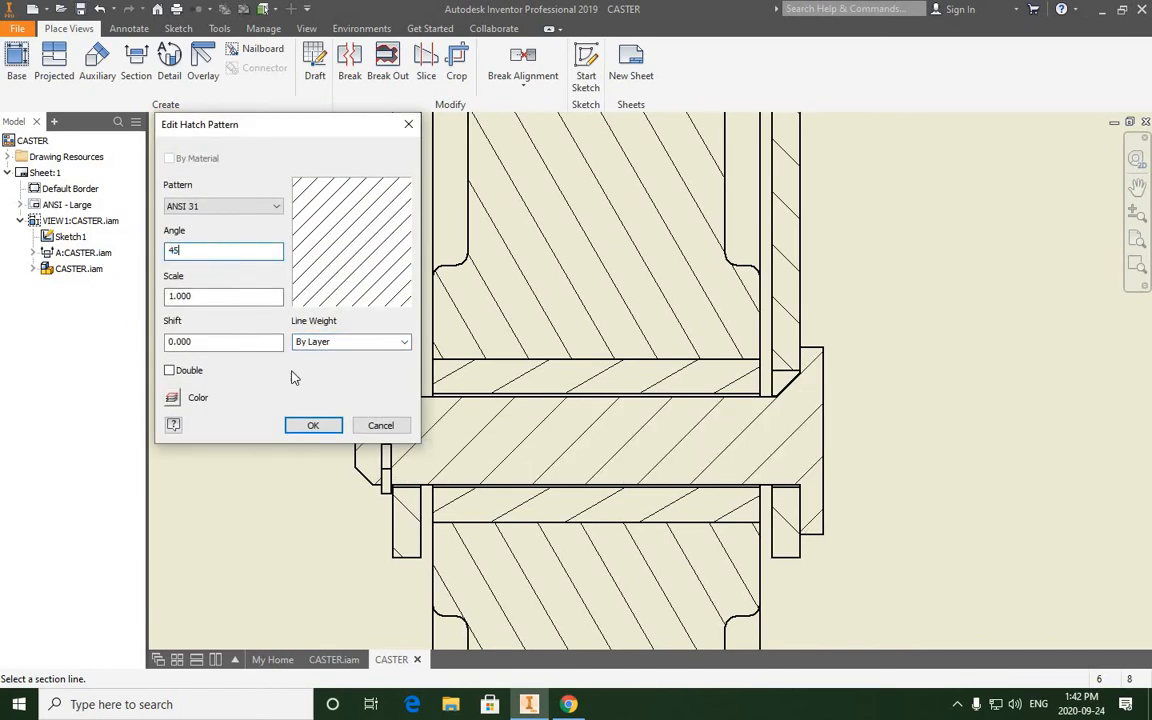
{"action": "left_click", "coordinate": [310, 426]}
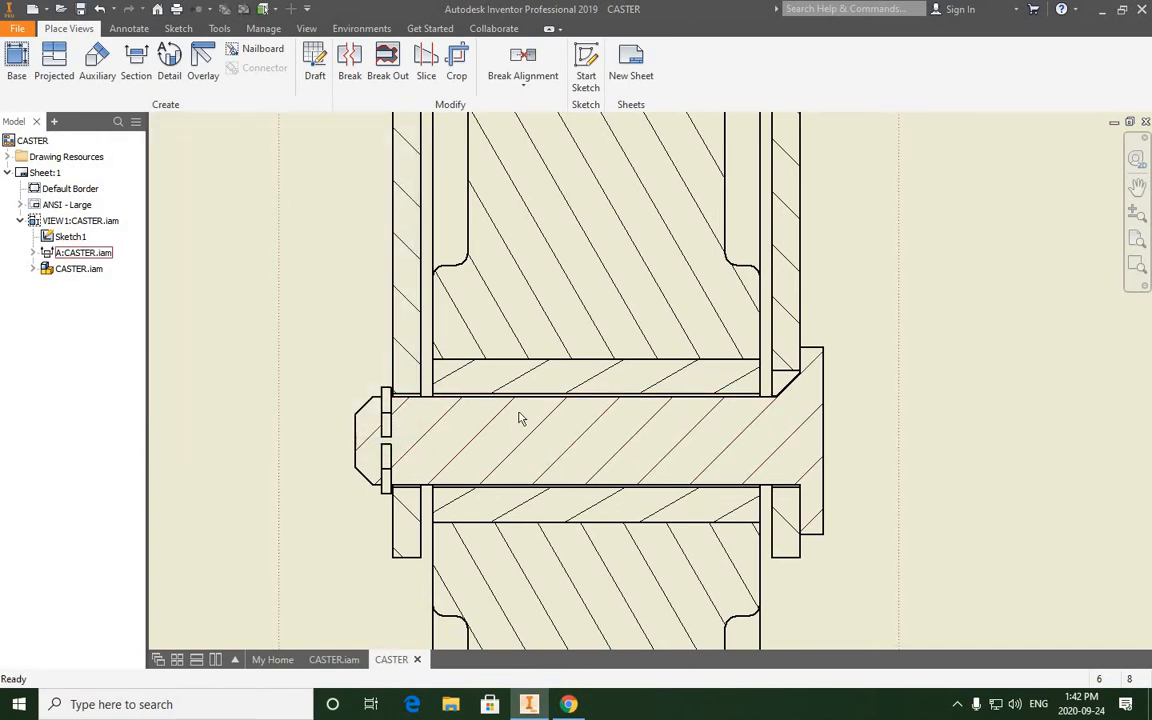
- Set the hatch angle of the bushing around the shaft to 135 degrees
{"action": "double_click", "coordinate": [663, 385]}
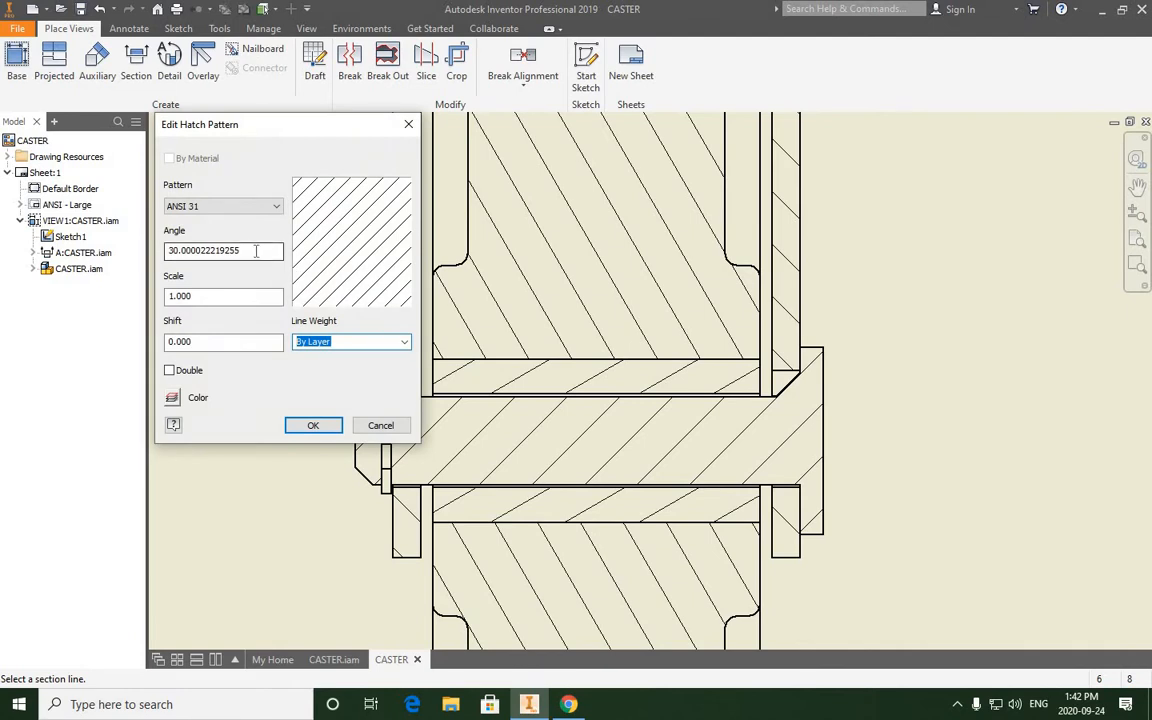
{"action": "left_click_drag", "start_coordinate": [253, 251], "coordinate": [145, 258]}
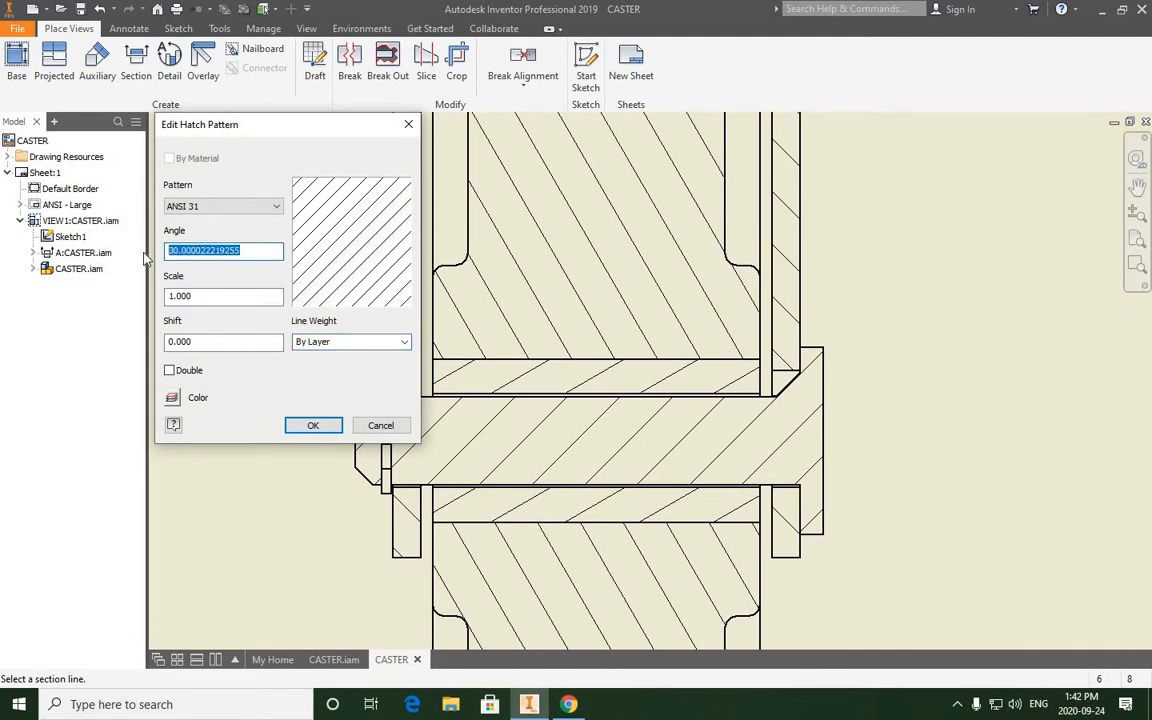
{"action": "type", "text": "135"}
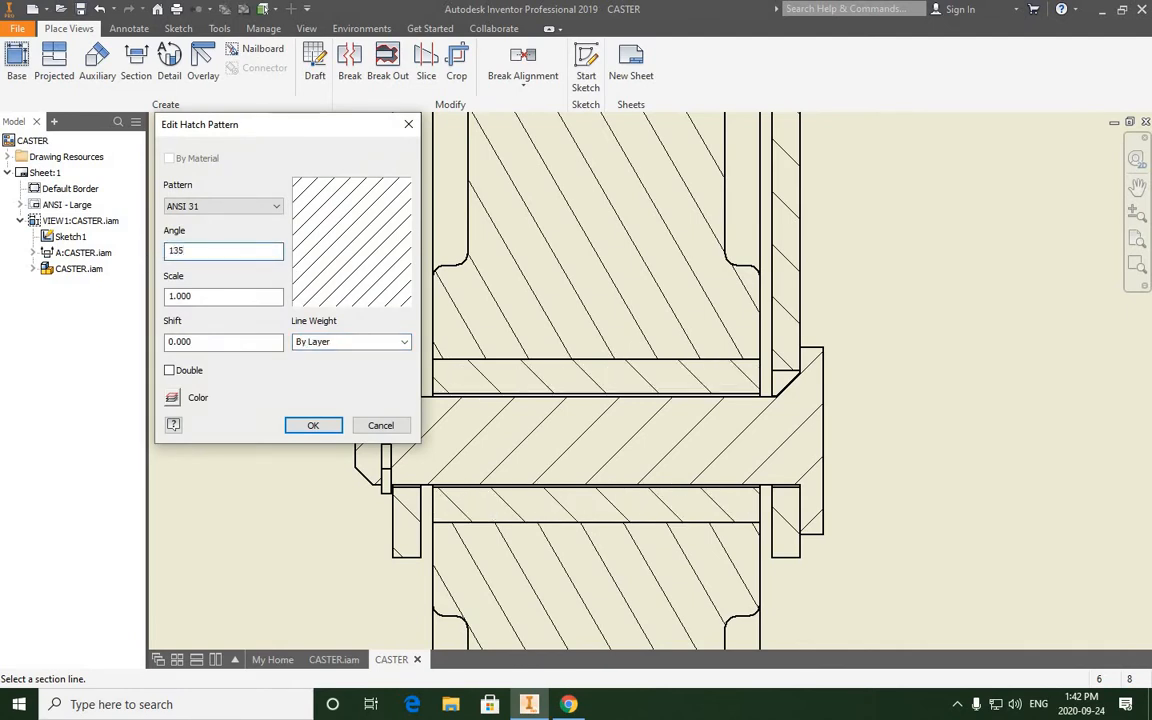
{"action": "left_click", "coordinate": [320, 427]}
- Set the wheel's hatch angle to 45 degrees in the section view
{"action": "scroll", "coordinate": [545, 470], "scroll_direction": "down", "scroll_amount": 5}
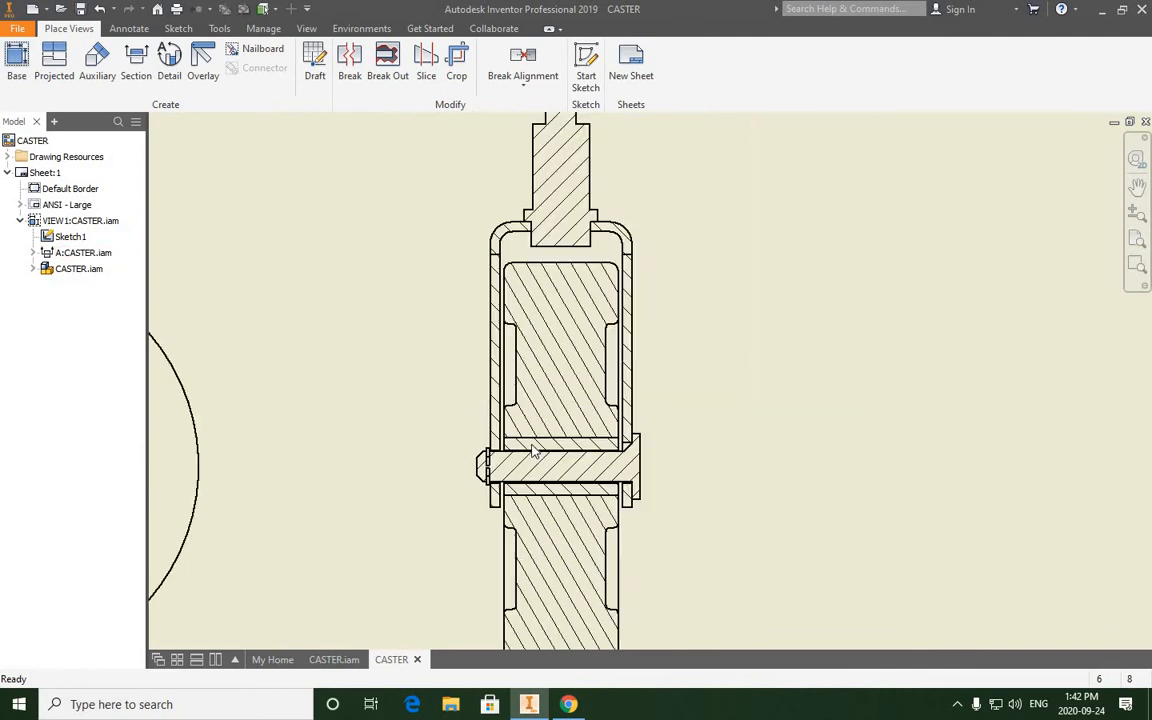
{"action": "scroll", "coordinate": [570, 360], "scroll_direction": "up", "scroll_amount": 3}
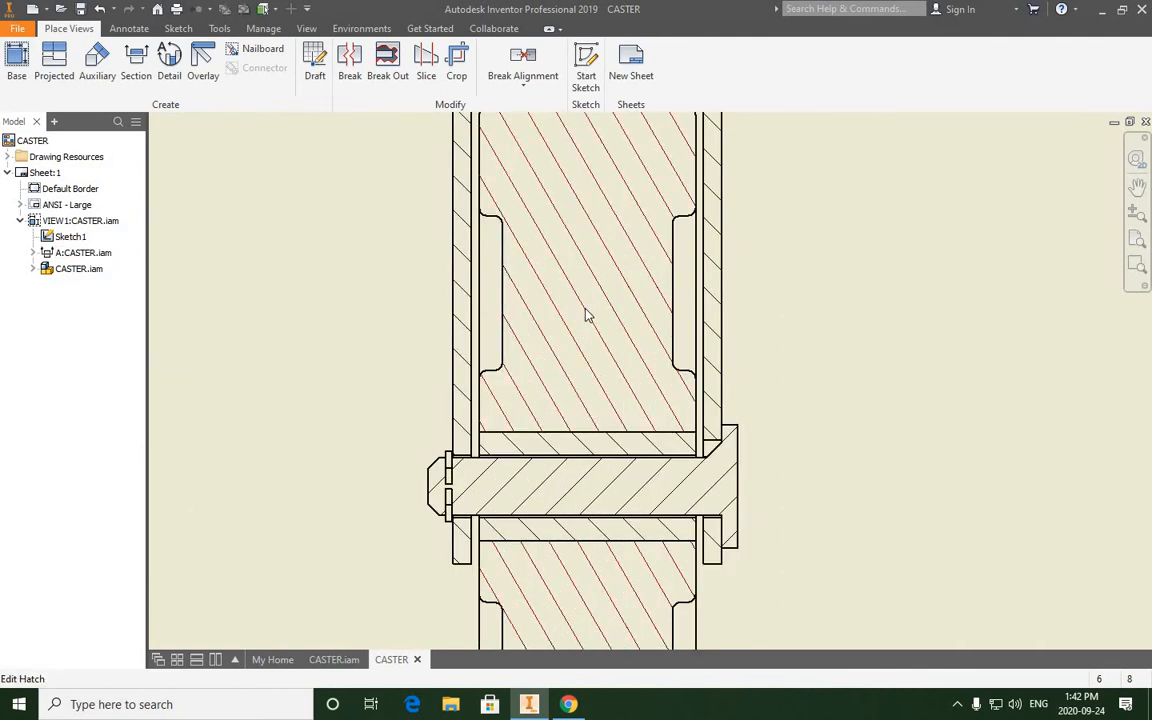
{"action": "double_click", "coordinate": [588, 316]}
{"action": "left_click_drag", "start_coordinate": [254, 256], "coordinate": [112, 257]}
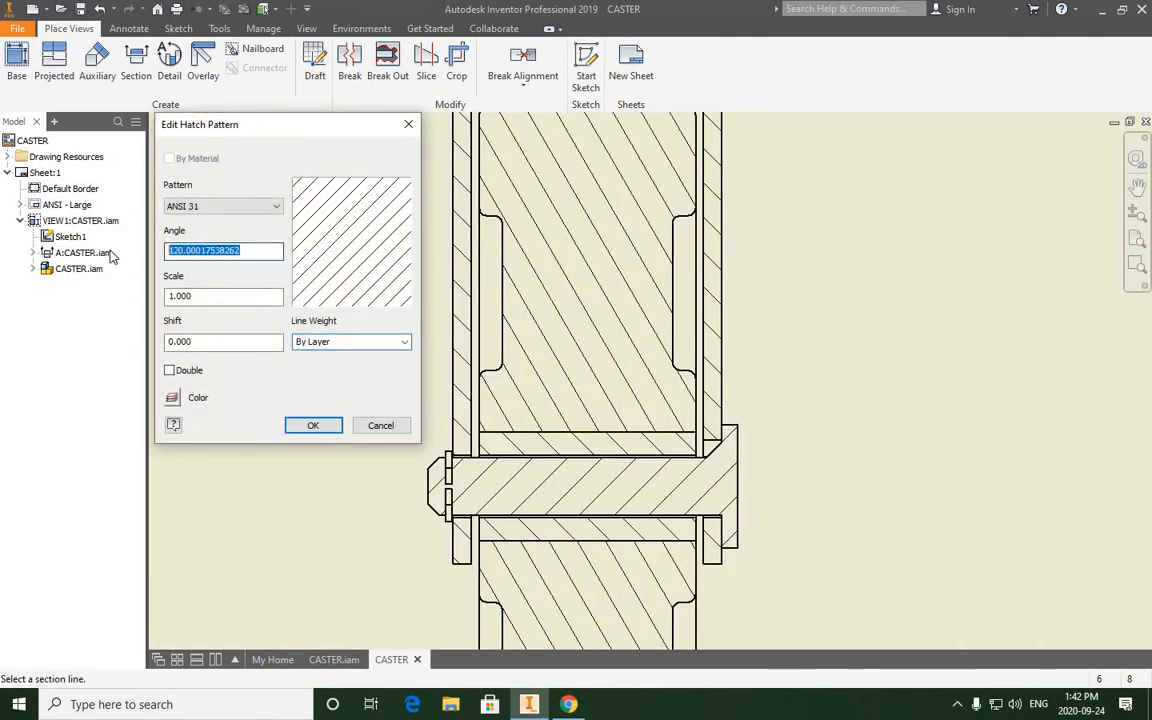
{"action": "type", "text": "45"}
{"action": "left_click", "coordinate": [313, 425]}
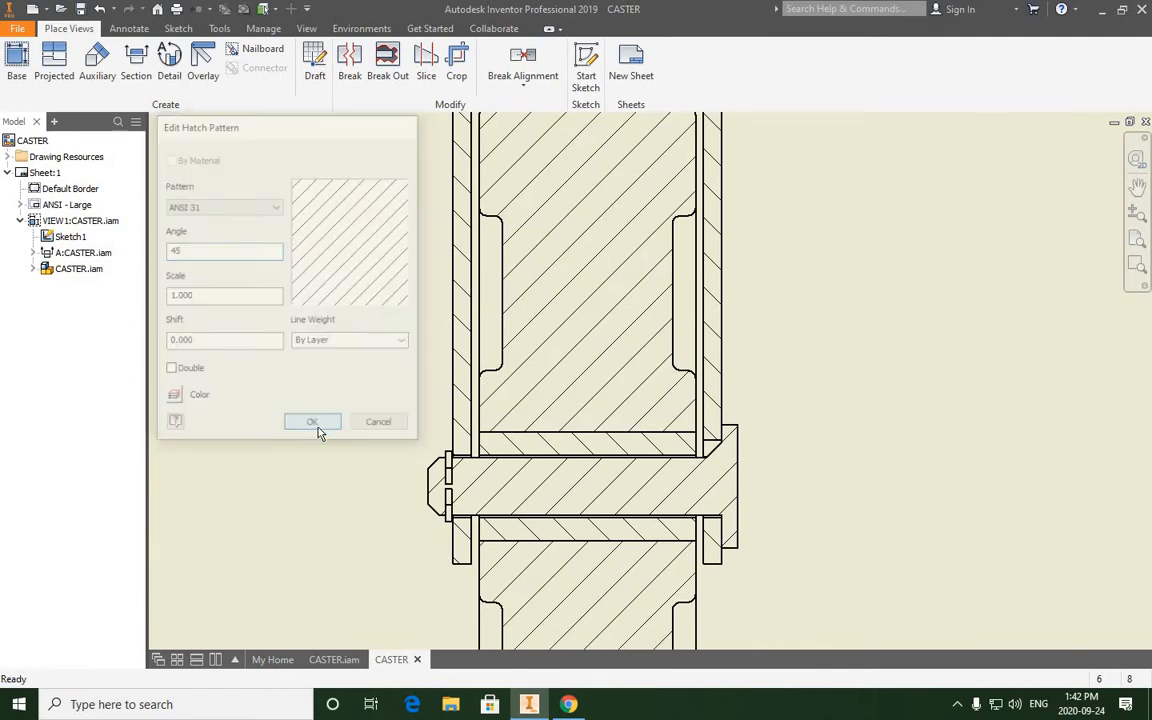
- Compare the hatch directions of the wheel, bushing and shaft where these parts meet in the section view
{"action": "scroll", "coordinate": [540, 473], "scroll_direction": "down", "scroll_amount": 2}
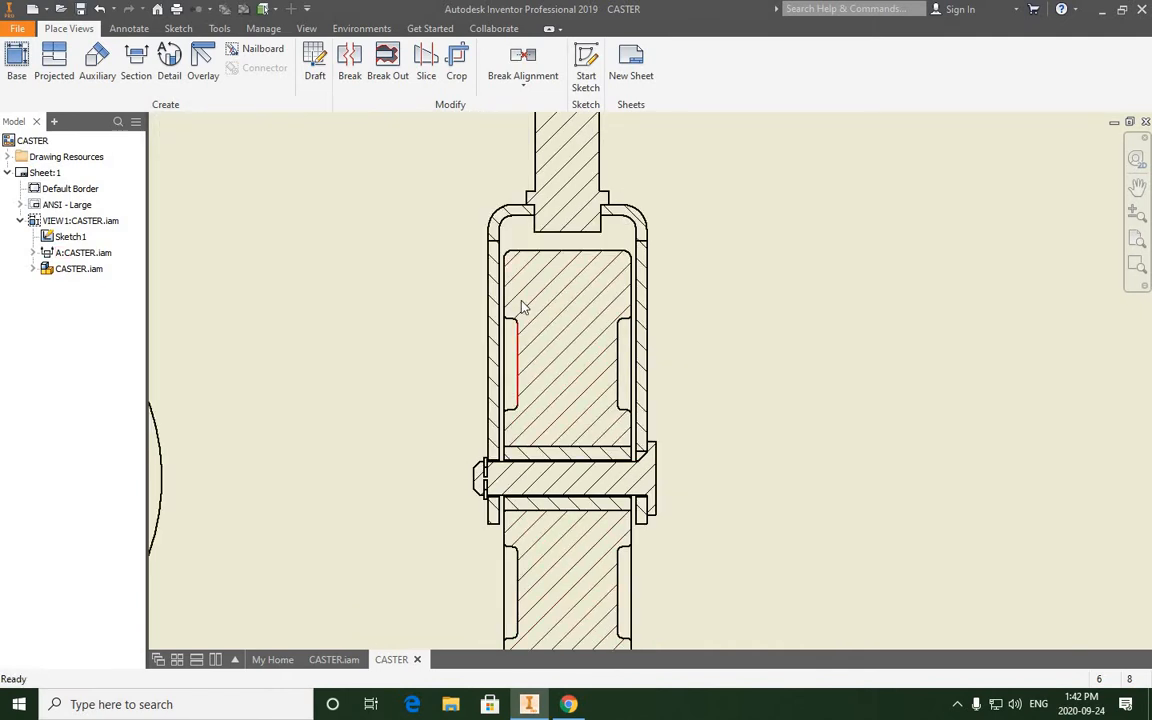
{"action": "scroll", "coordinate": [560, 428], "scroll_direction": "up", "scroll_amount": 1}
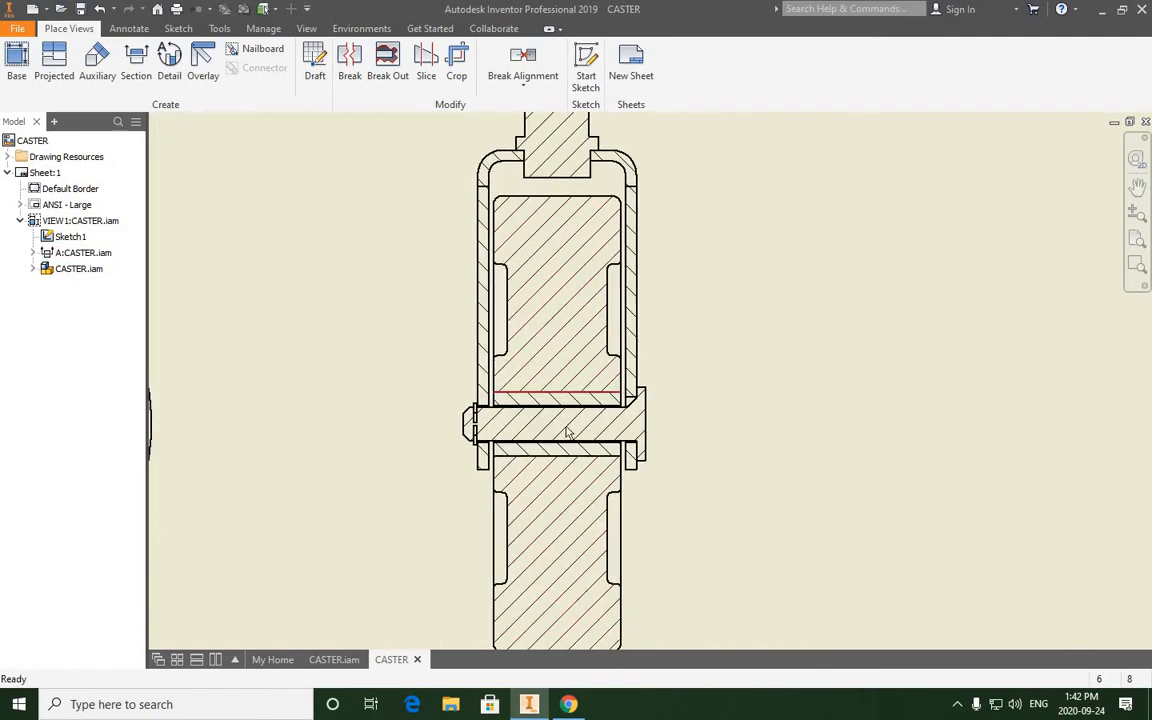
{"action": "scroll", "coordinate": [560, 435], "scroll_direction": "up", "scroll_amount": 2}
{"action": "scroll", "coordinate": [586, 419], "scroll_direction": "up", "scroll_amount": 2}
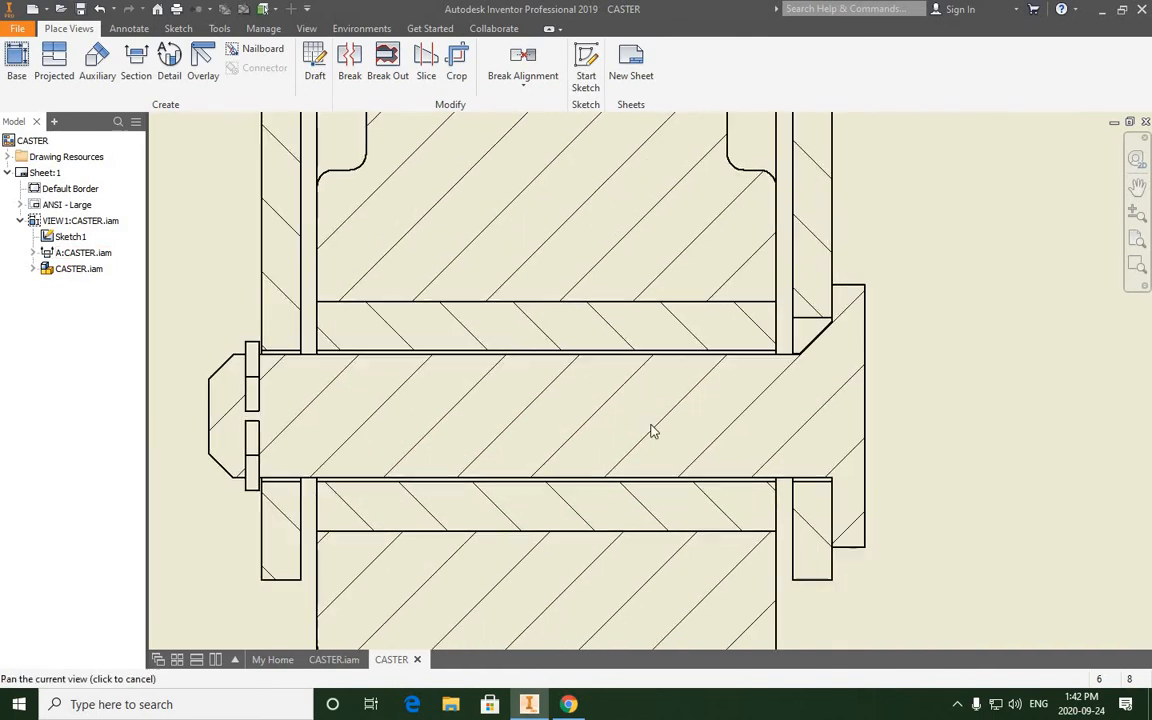
{"action": "scroll", "coordinate": [930, 395], "scroll_direction": "down", "scroll_amount": 1}
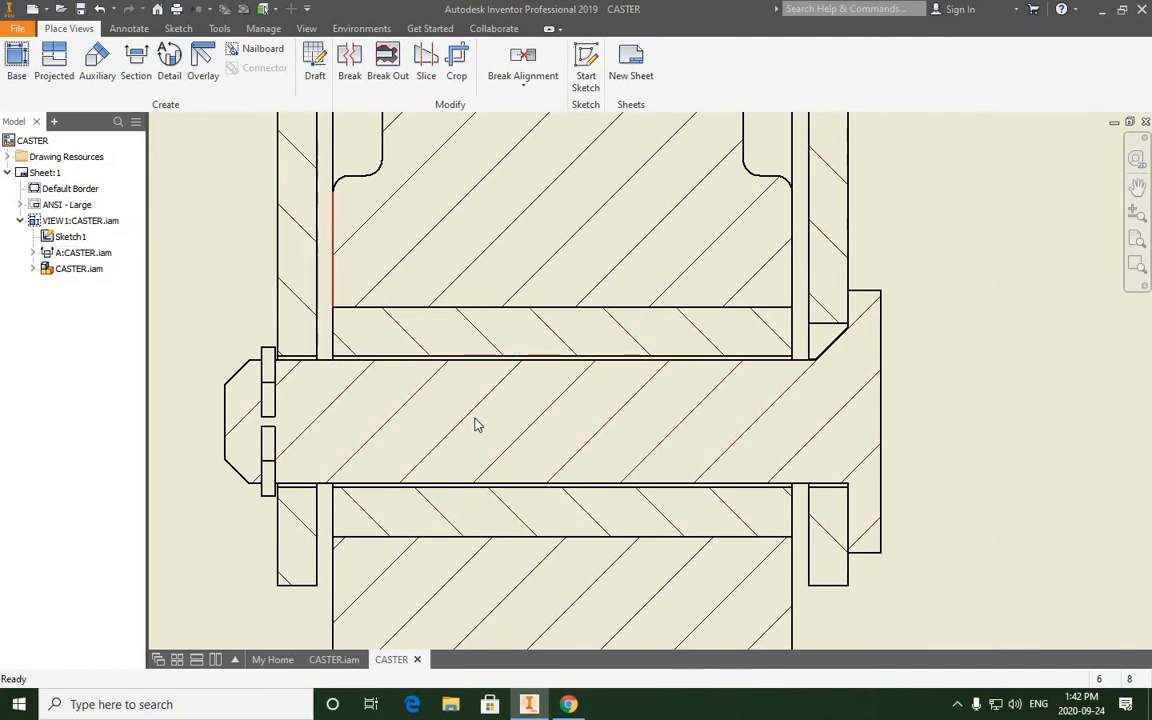
{"action": "scroll", "coordinate": [480, 425], "scroll_direction": "down", "scroll_amount": 2}
{"action": "scroll", "coordinate": [494, 429], "scroll_direction": "up", "scroll_amount": 5}
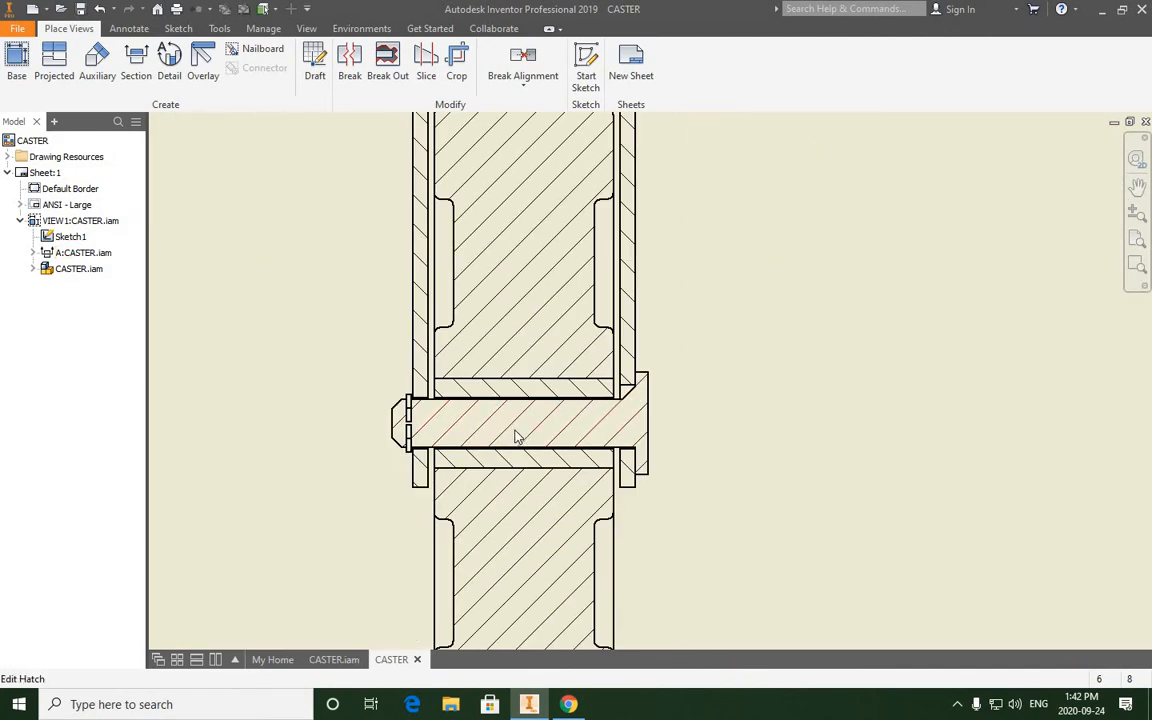
{"action": "scroll", "coordinate": [522, 430], "scroll_direction": "up", "scroll_amount": 2}
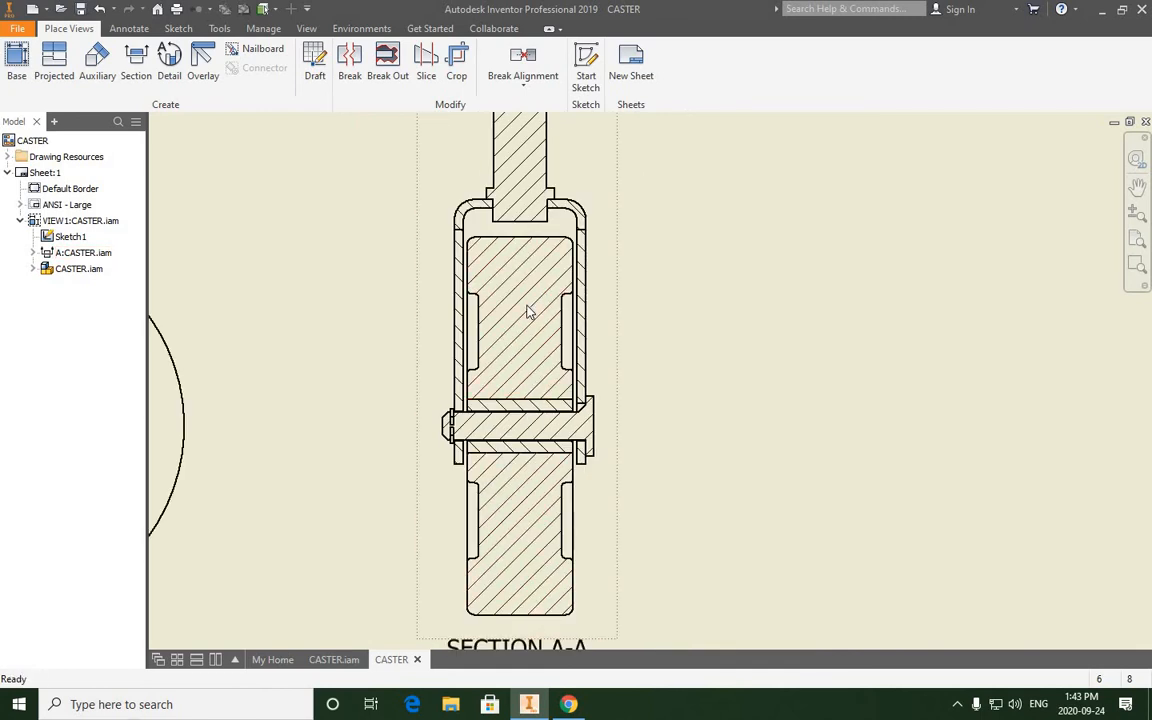
{"action": "scroll", "coordinate": [528, 426], "scroll_direction": "down", "scroll_amount": 3}
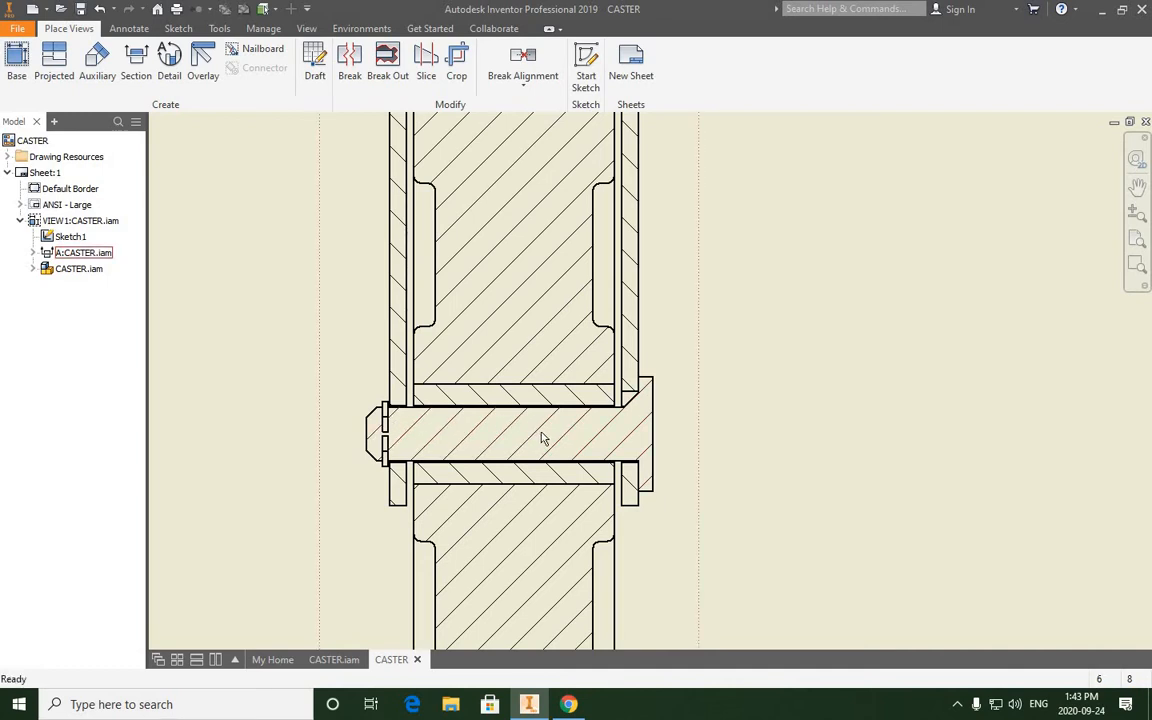
{"action": "scroll", "coordinate": [540, 431], "scroll_direction": "down", "scroll_amount": 5}
- Compare the hatch directions of the post, bracket and wheel in the upper part of the section view
{"action": "scroll", "coordinate": [530, 240], "scroll_direction": "up", "scroll_amount": 3}
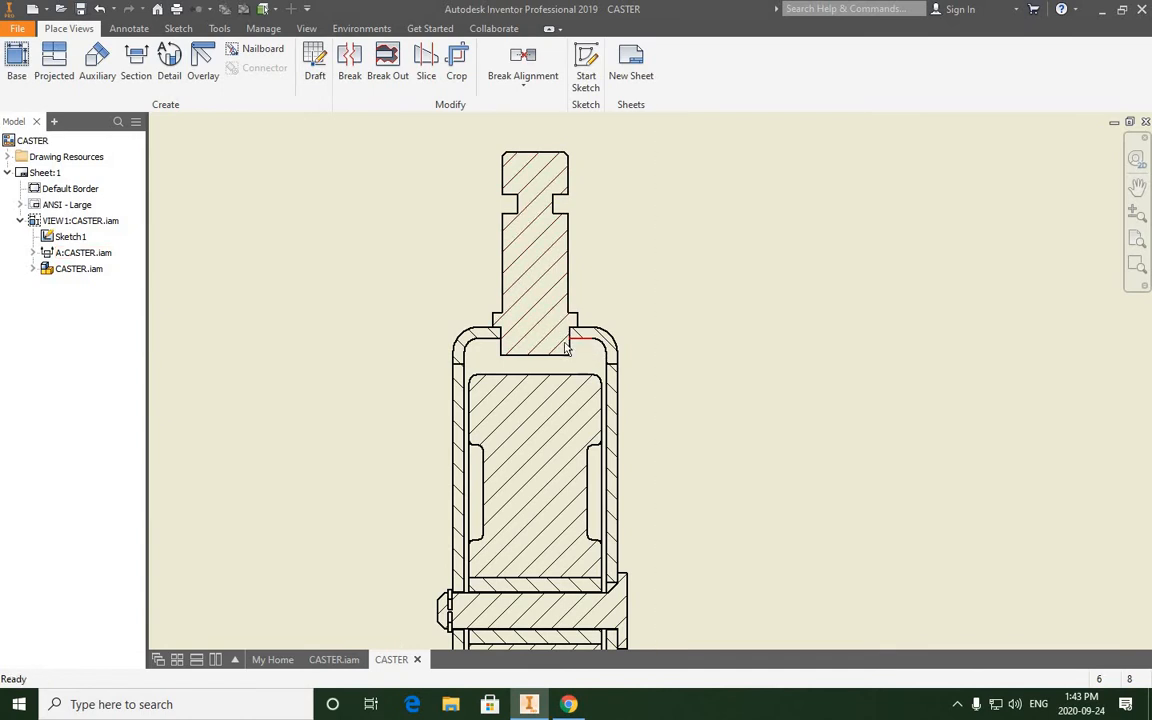
{"action": "scroll", "coordinate": [566, 340], "scroll_direction": "up", "scroll_amount": 2}
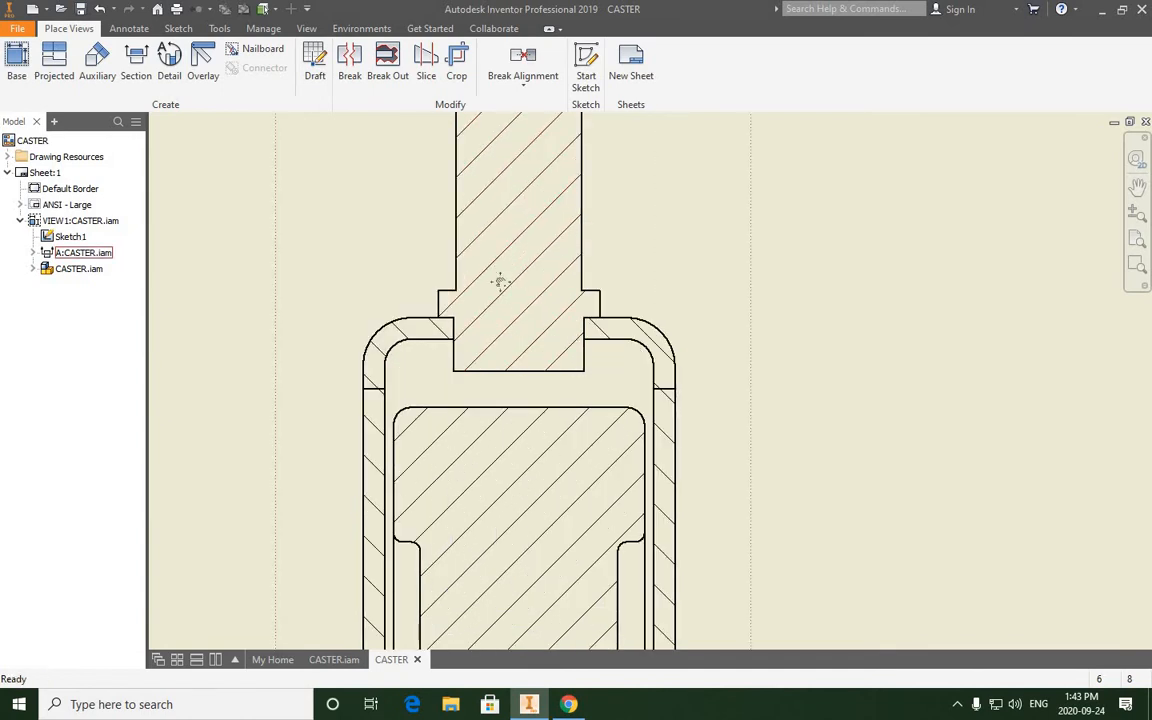
{"action": "scroll", "coordinate": [505, 275], "scroll_direction": "down", "scroll_amount": 3}
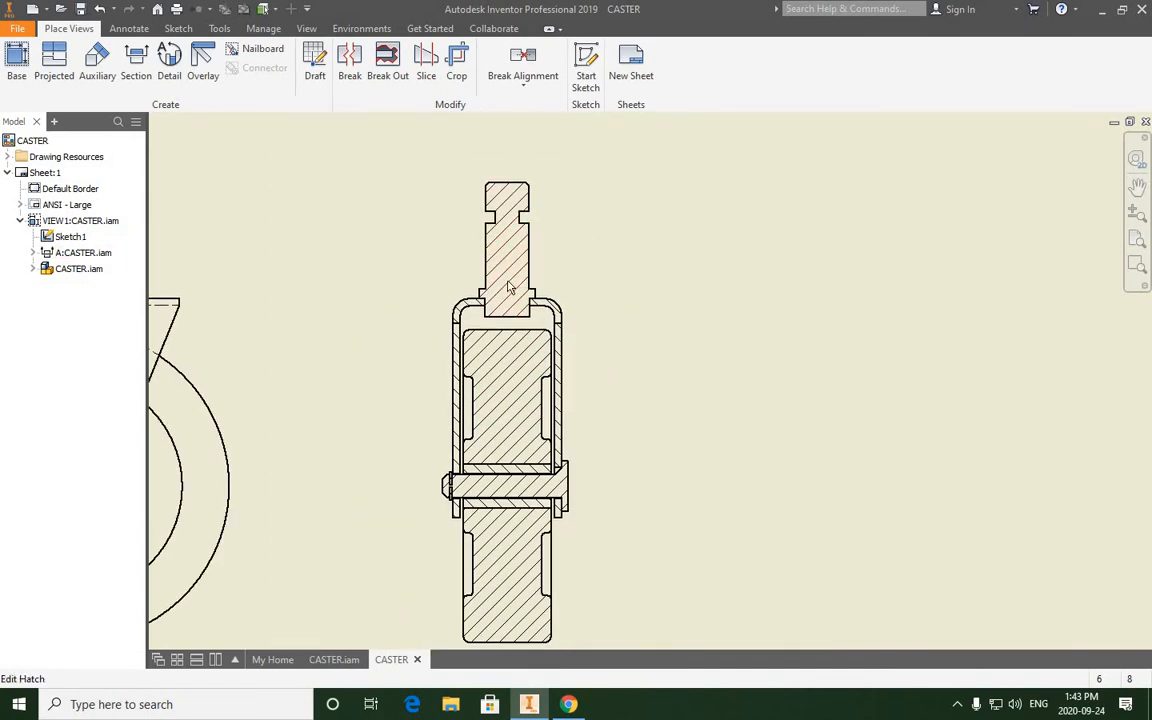
{"action": "scroll", "coordinate": [566, 308], "scroll_direction": "up", "scroll_amount": 2}
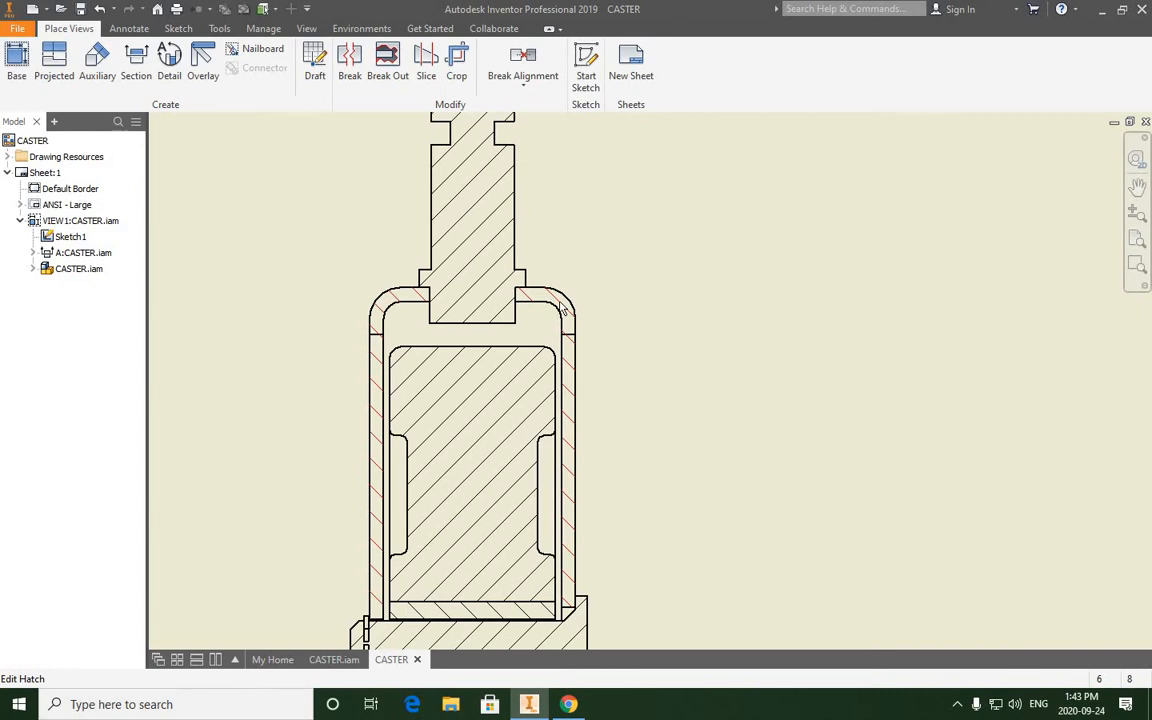
{"action": "scroll", "coordinate": [617, 342], "scroll_direction": "down", "scroll_amount": 3}
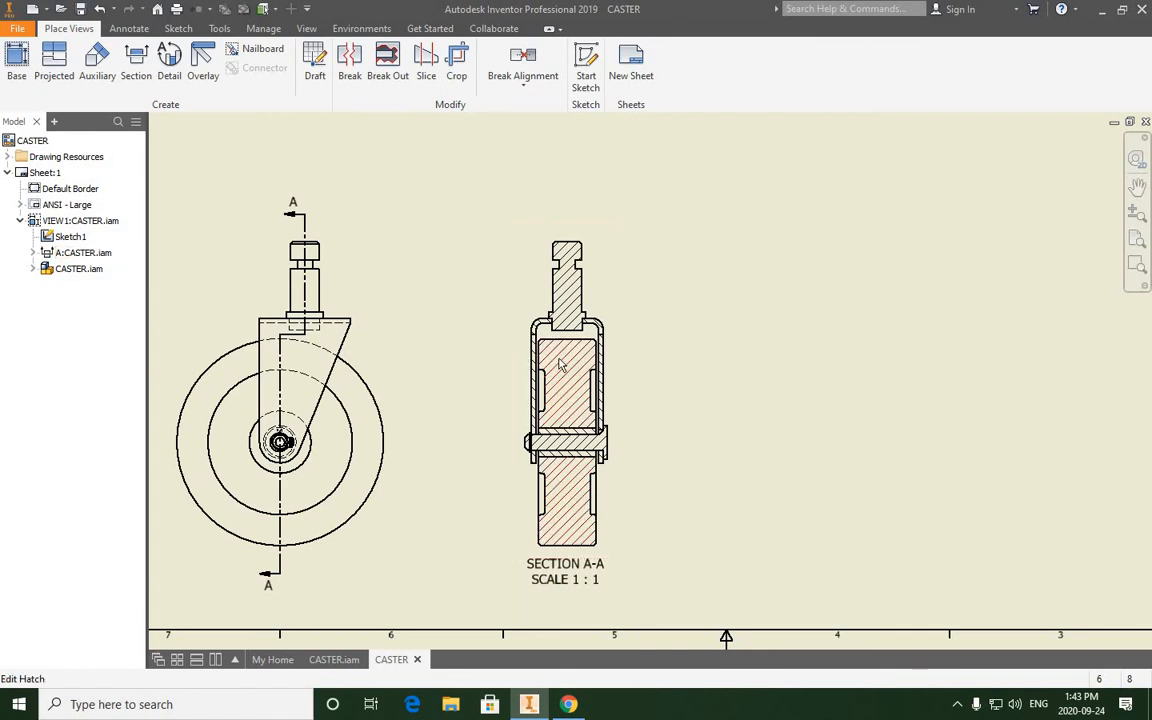
{"action": "scroll", "coordinate": [557, 363], "scroll_direction": "up", "scroll_amount": 2}
{"action": "scroll", "coordinate": [555, 368], "scroll_direction": "down", "scroll_amount": 3}
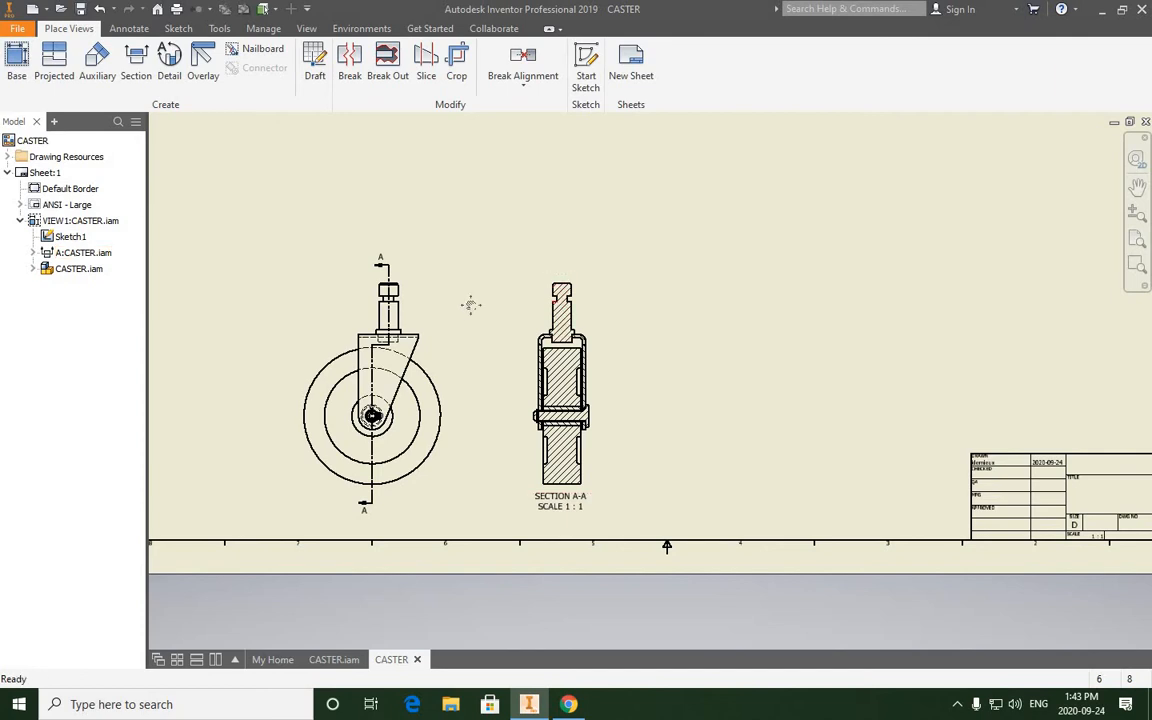
{"action": "middle_click_drag", "start_coordinate": [470, 305], "coordinate": [648, 301]}
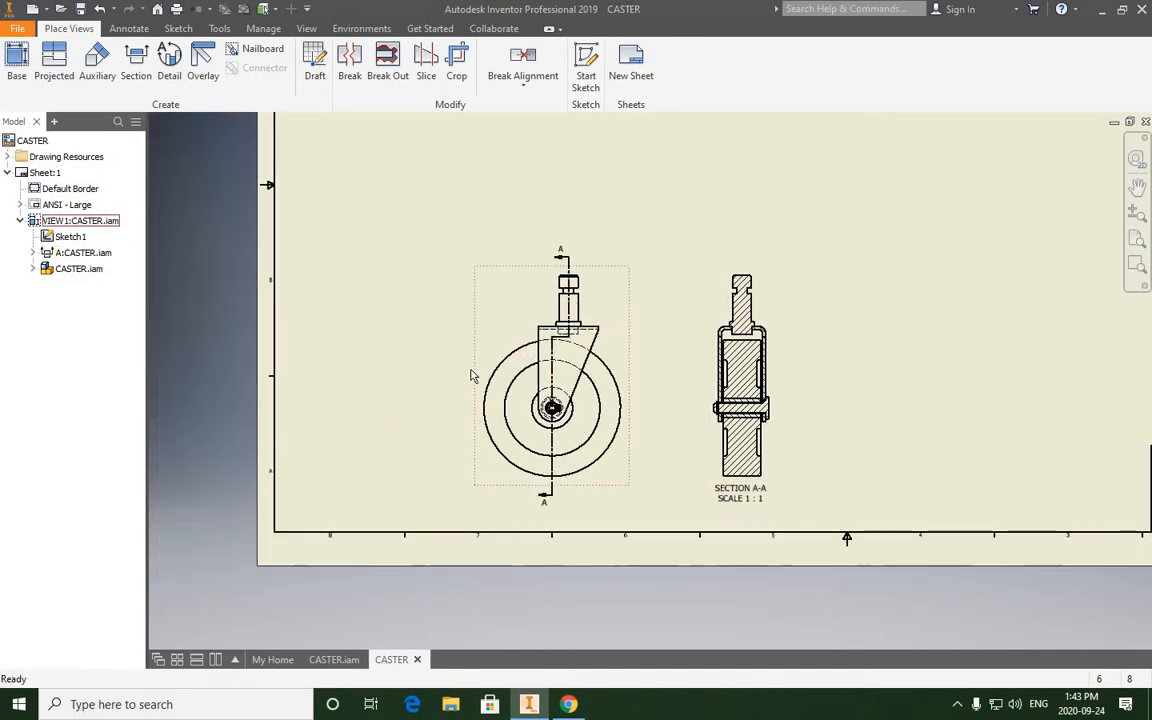
{"action": "scroll", "coordinate": [473, 372], "scroll_direction": "up", "scroll_amount": 3}
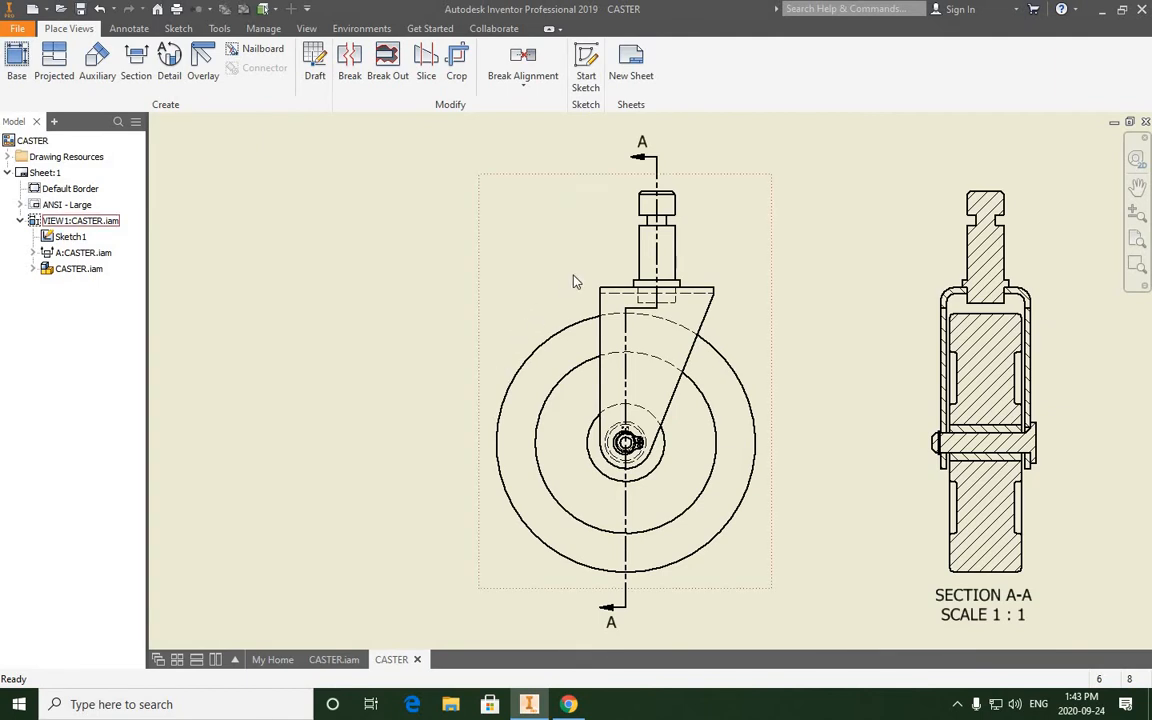
{"action": "left_click_drag", "start_coordinate": [656, 234], "coordinate": [643, 204]}
{"action": "left_click_drag", "start_coordinate": [623, 384], "coordinate": [543, 287]}
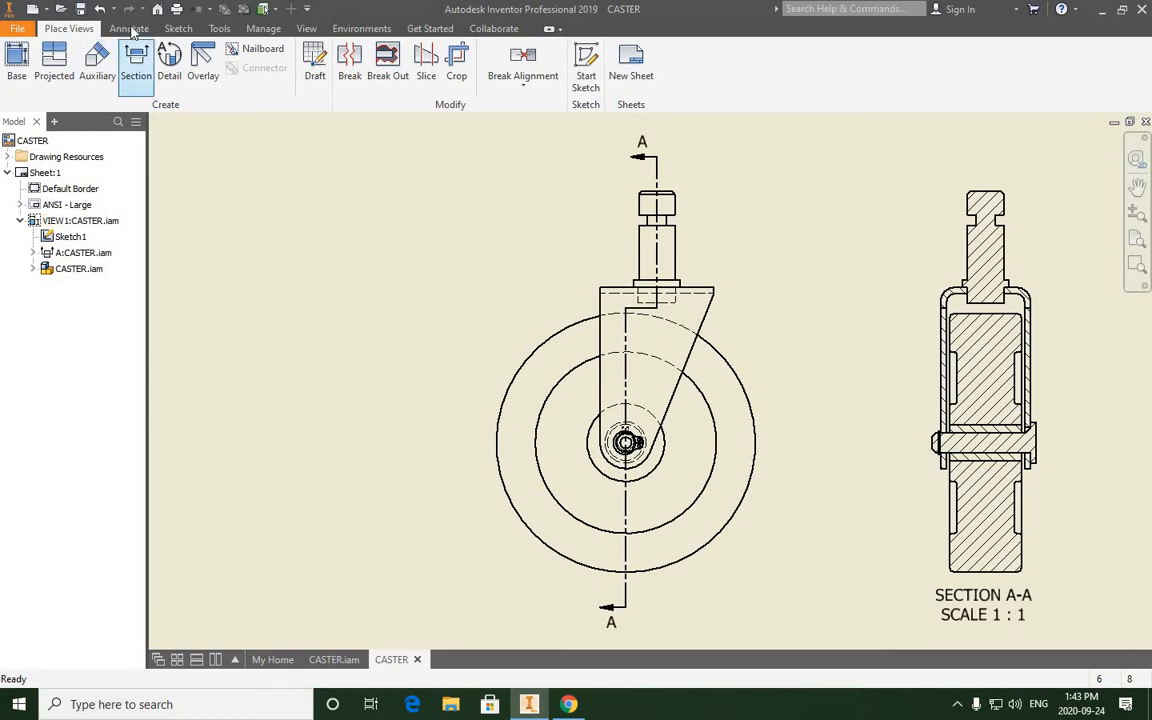
- Add a vertical dimension in the front view from the post's top edge to the wheel's centre, placed outside the wheel
{"action": "left_click", "coordinate": [129, 30]}
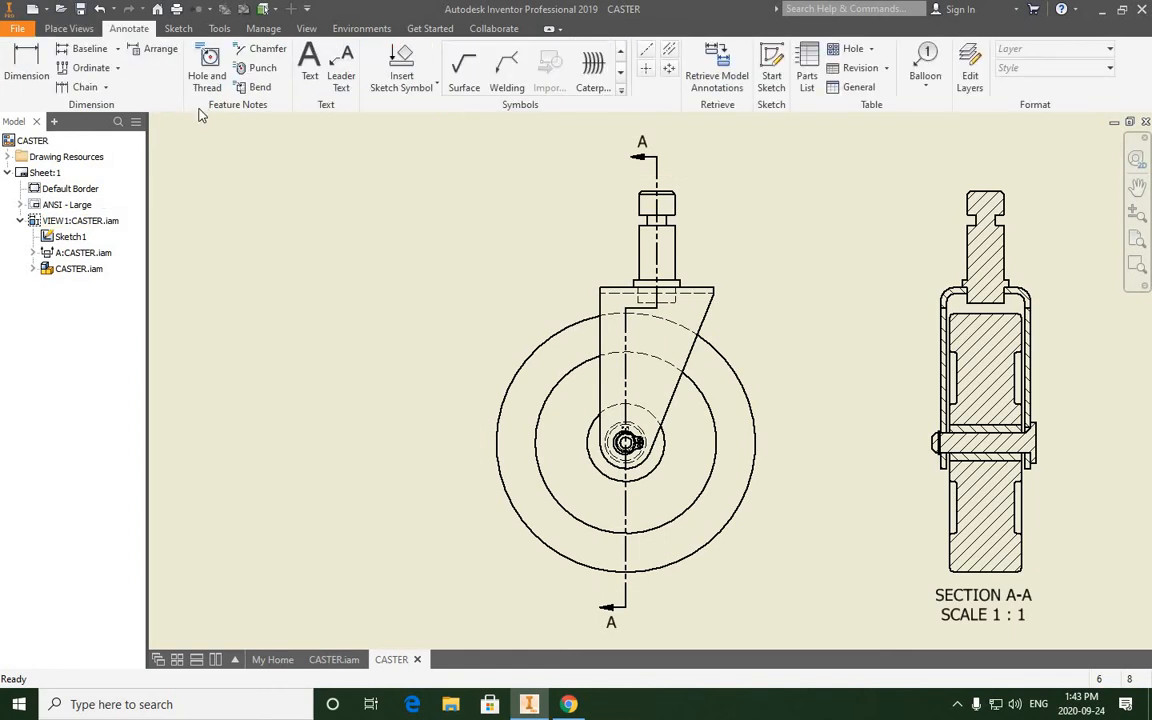
{"action": "left_click", "coordinate": [25, 70]}
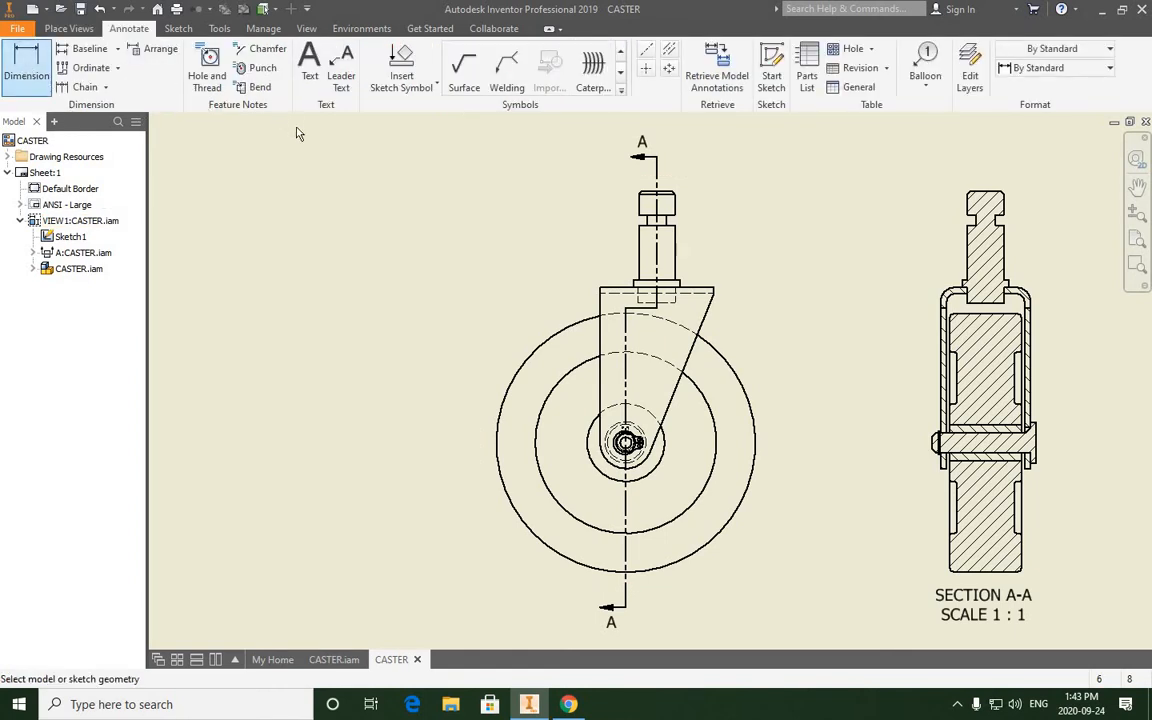
{"action": "scroll", "coordinate": [660, 198], "scroll_direction": "up", "scroll_amount": 3}
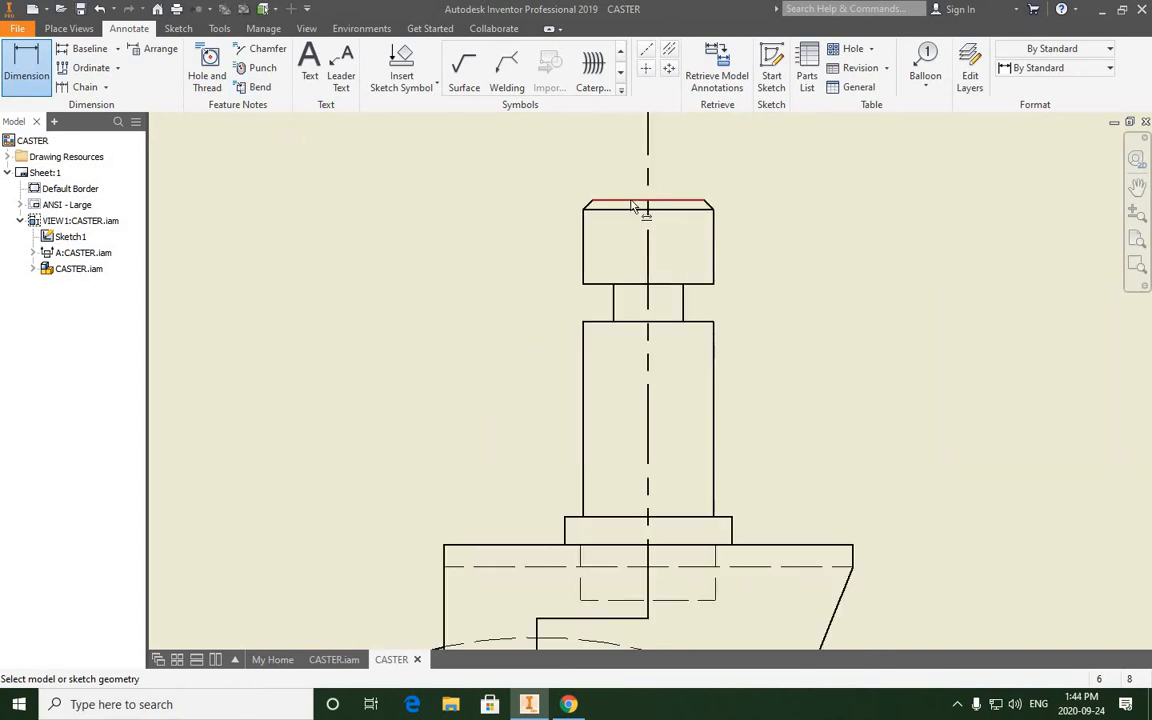
{"action": "left_click", "coordinate": [634, 206]}
{"action": "scroll", "coordinate": [624, 258], "scroll_direction": "up", "scroll_amount": 4}
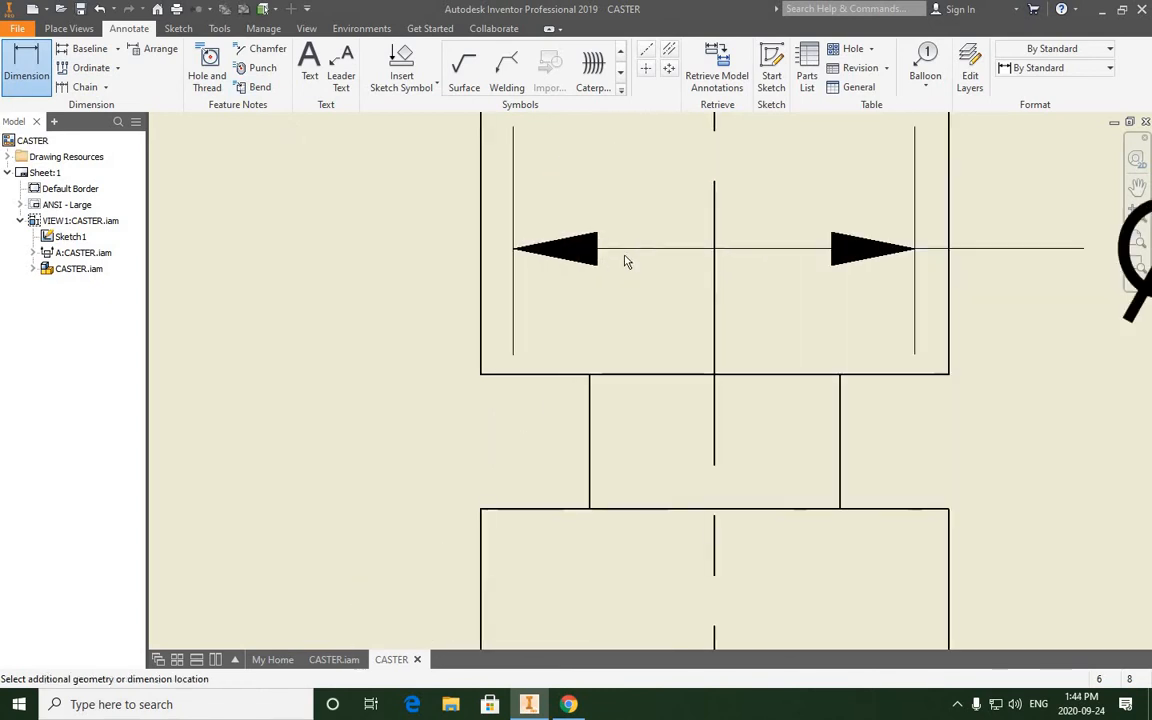
{"action": "scroll", "coordinate": [624, 258], "scroll_direction": "down", "scroll_amount": 4}
{"action": "middle_click_drag", "start_coordinate": [619, 327], "coordinate": [622, 131]}
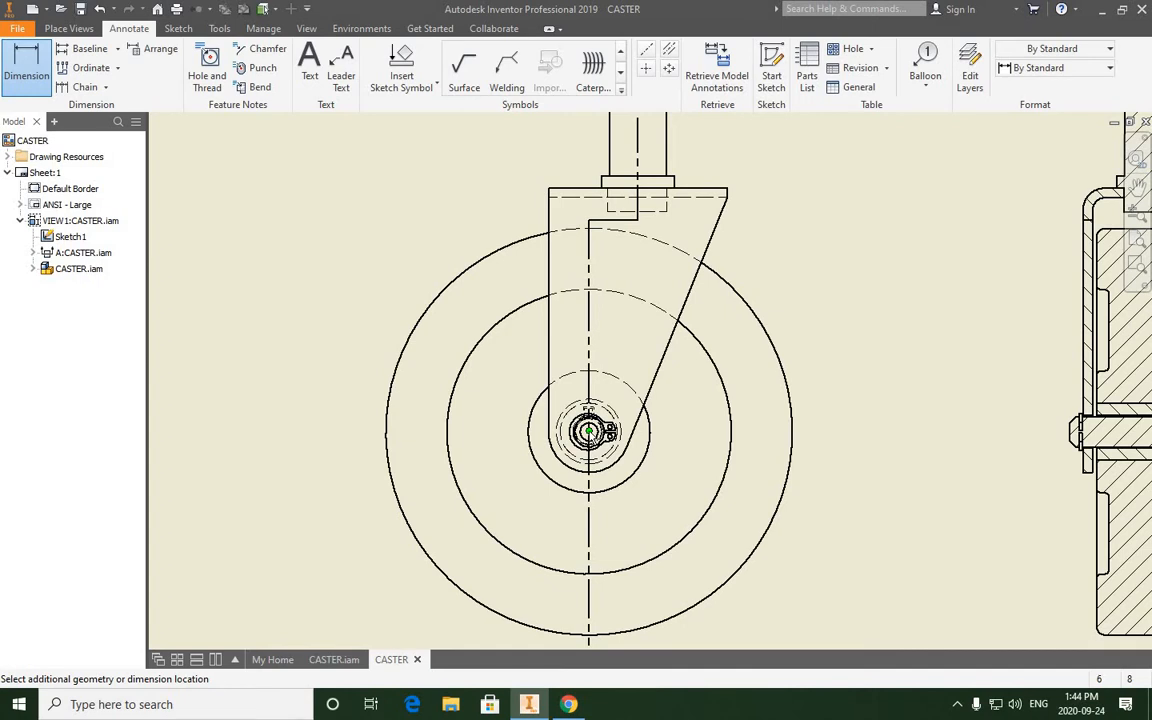
{"action": "left_click", "coordinate": [588, 432]}
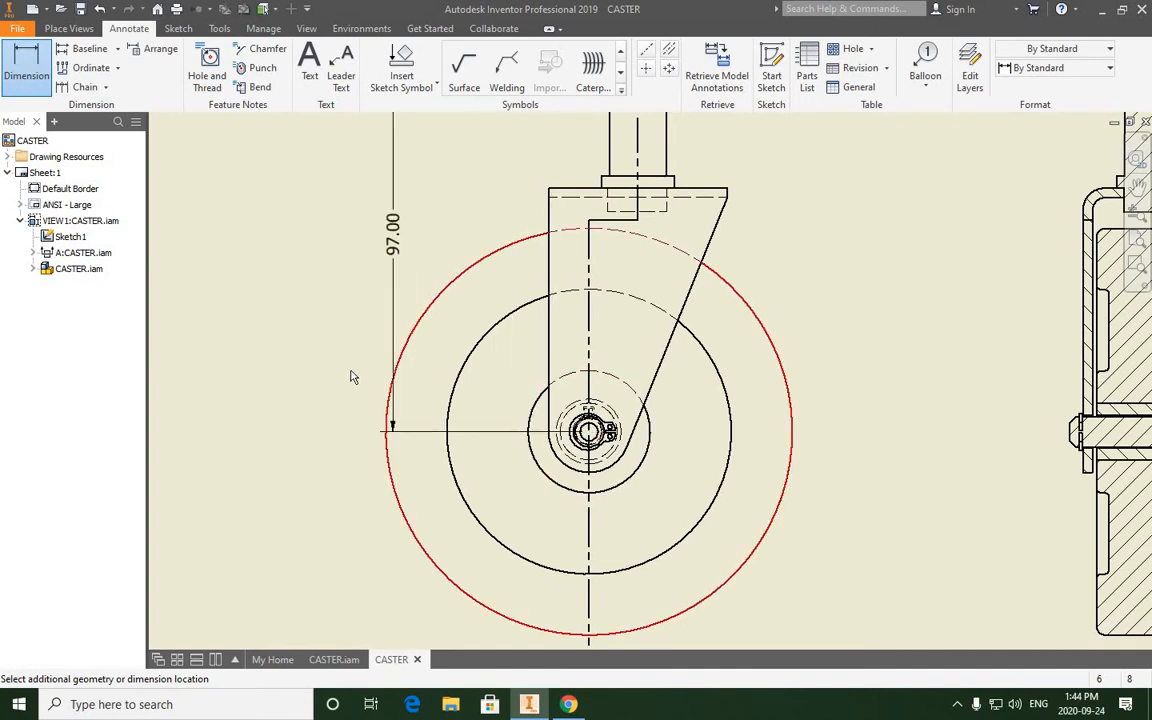
{"action": "middle_click_drag", "start_coordinate": [347, 380], "coordinate": [432, 390]}
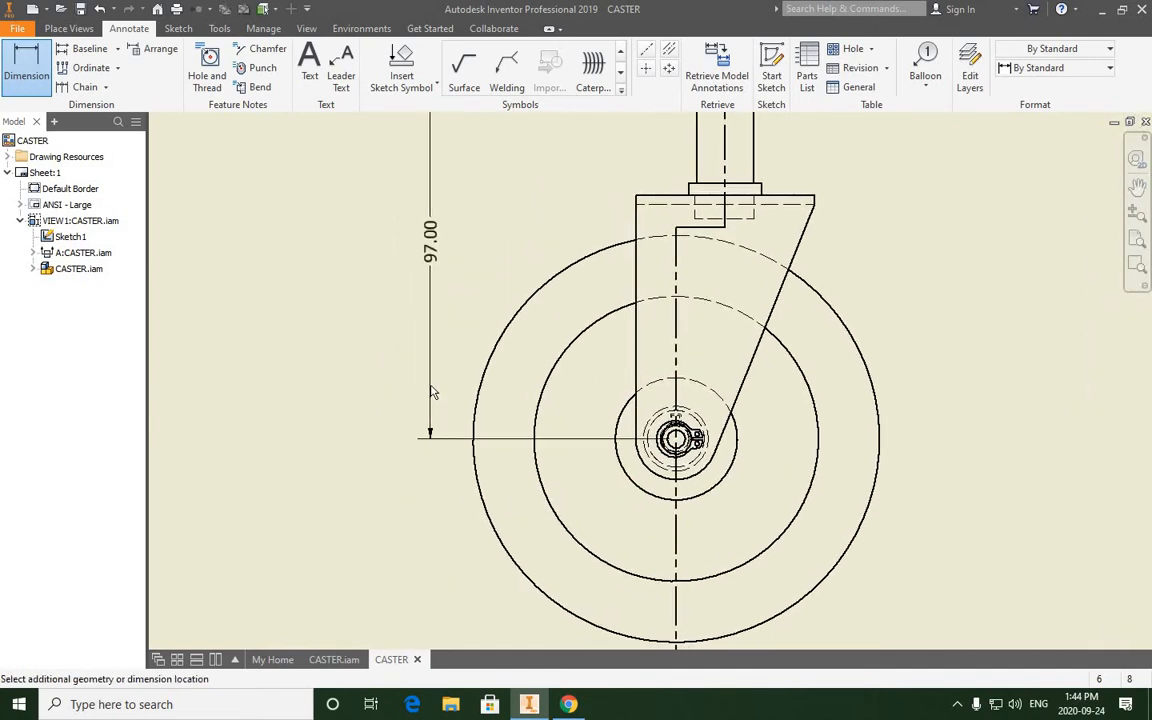
{"action": "scroll", "coordinate": [432, 393], "scroll_direction": "up", "scroll_amount": 2}
{"action": "scroll", "coordinate": [436, 390], "scroll_direction": "down", "scroll_amount": 4}
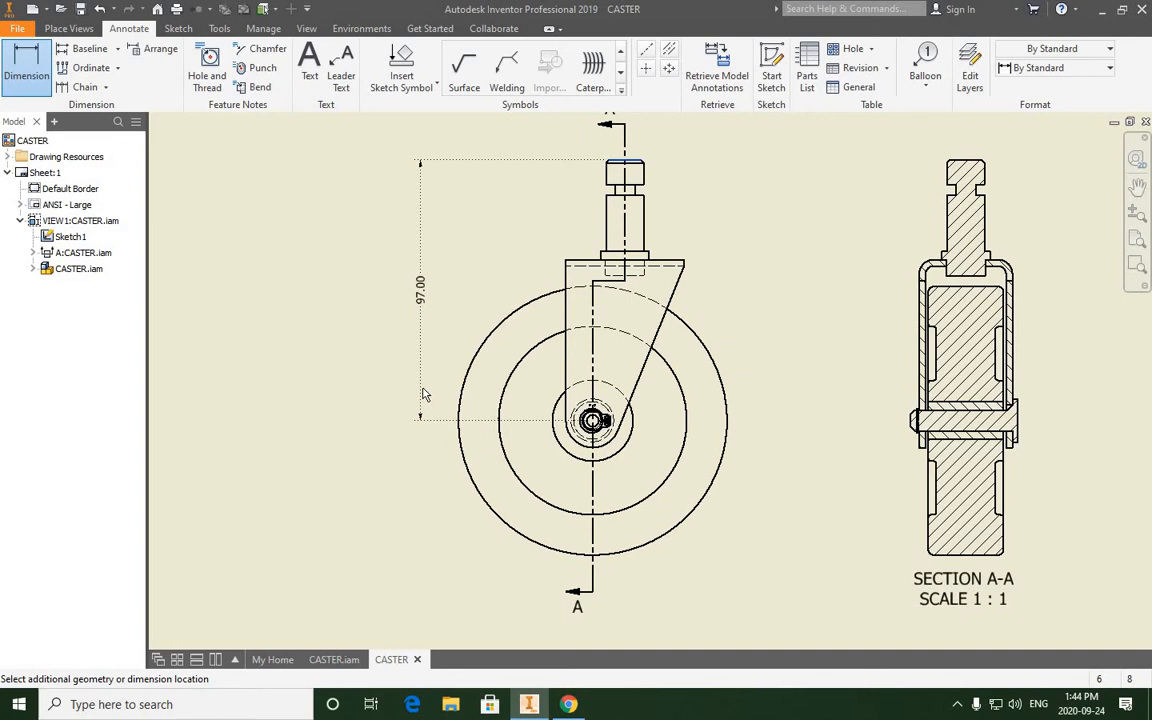
{"action": "left_click", "coordinate": [423, 395]}
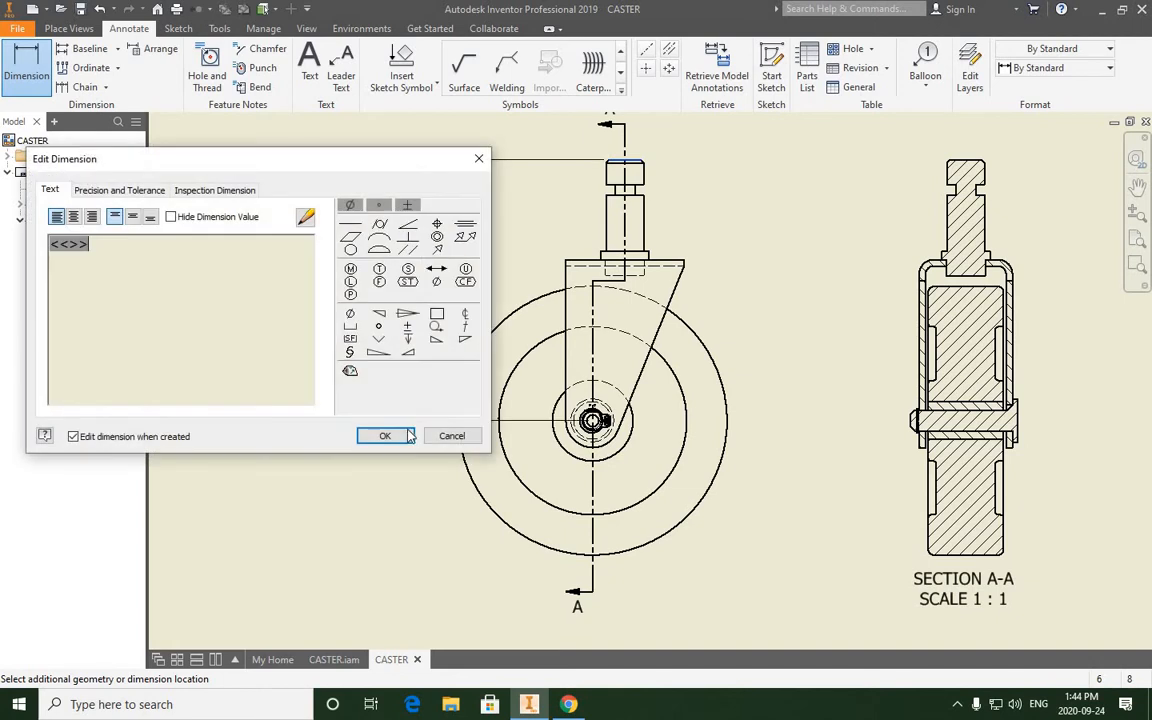
{"action": "left_click", "coordinate": [385, 435]}
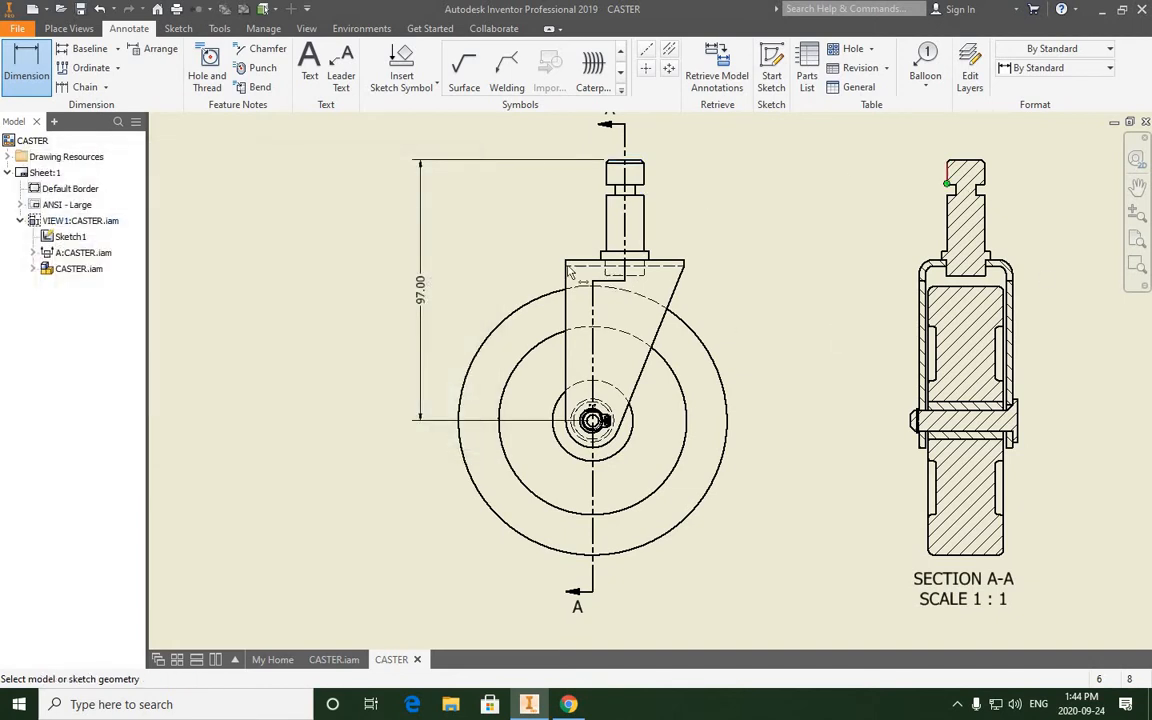
{"action": "right_click", "coordinate": [511, 256]}
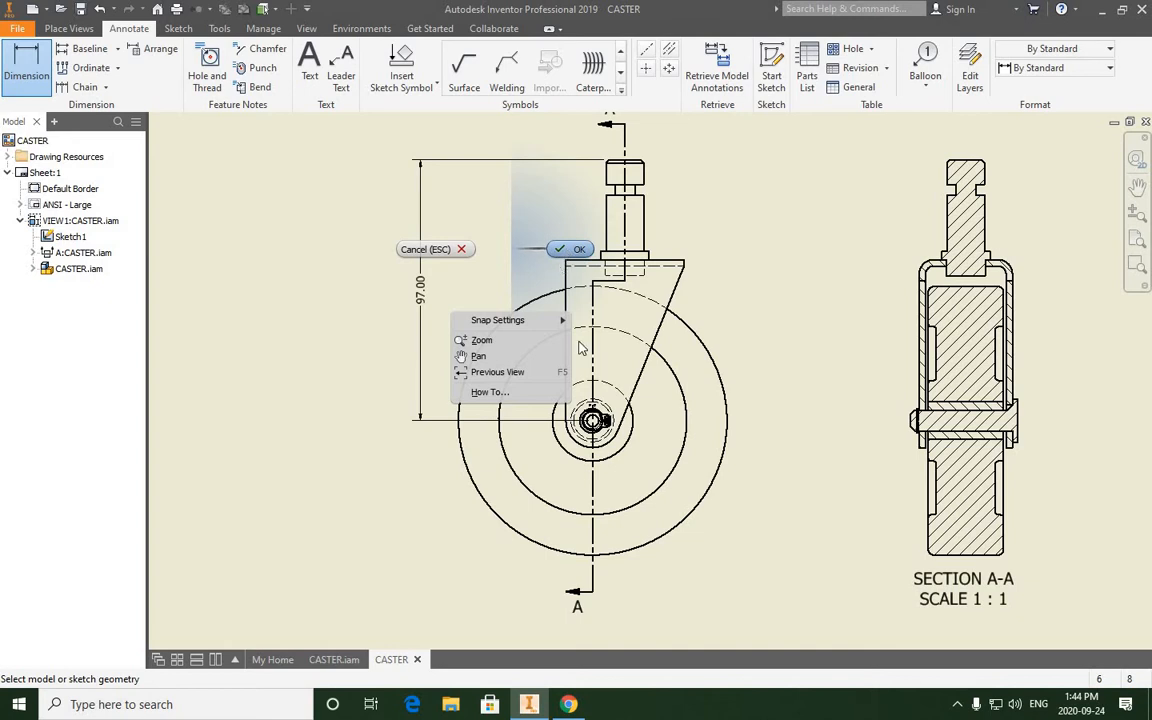
{"action": "left_click", "coordinate": [568, 251]}
{"action": "left_click_drag", "start_coordinate": [592, 383], "coordinate": [590, 383]}
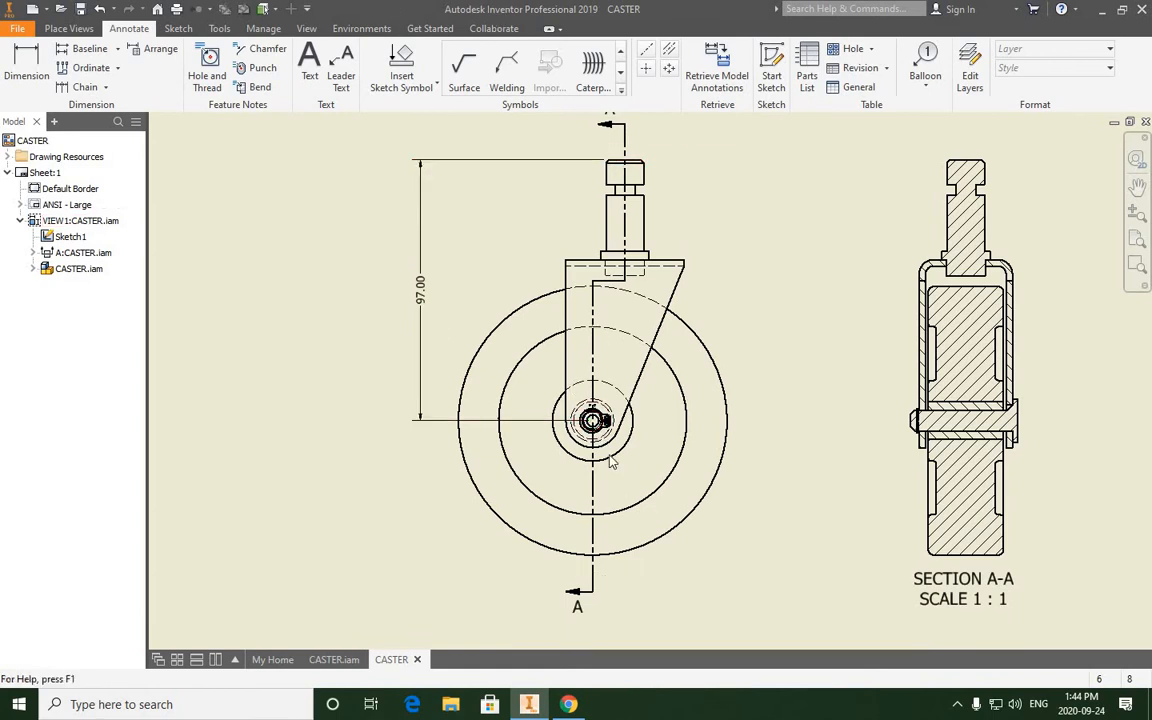
- Move the vertical dimension's lower anchor point from the wheel's centre to the lowest point of its outer circle
{"action": "left_click", "coordinate": [594, 421]}
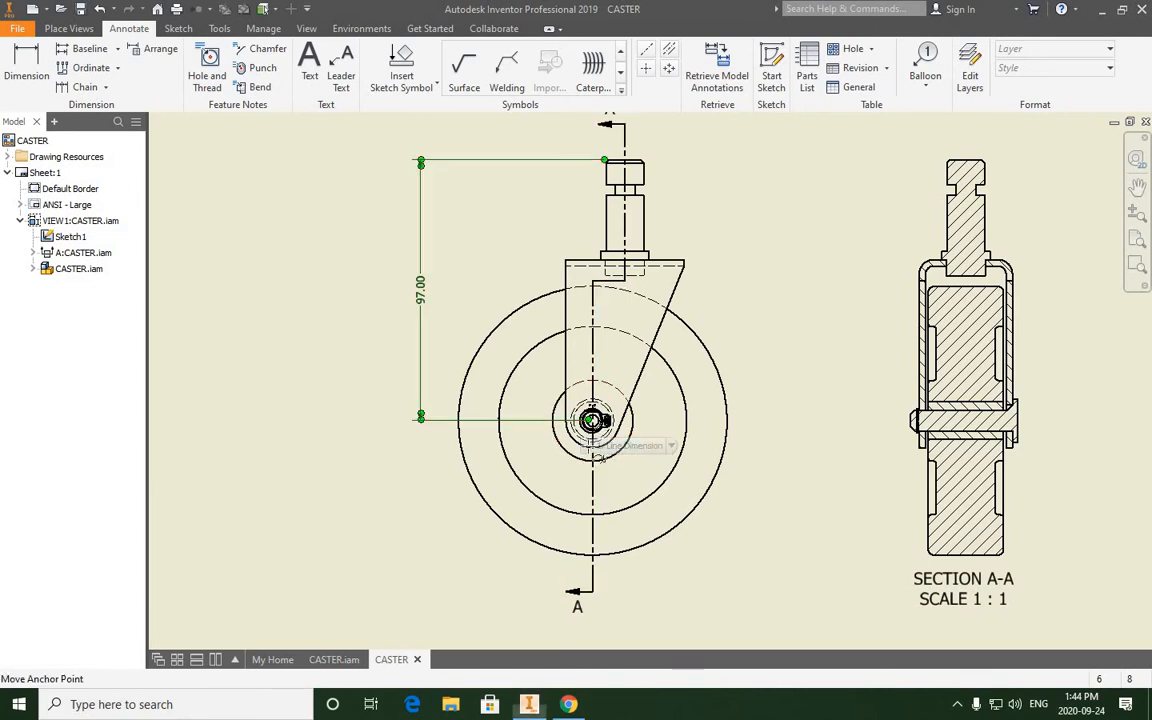
{"action": "left_click_drag", "start_coordinate": [594, 421], "coordinate": [593, 558]}
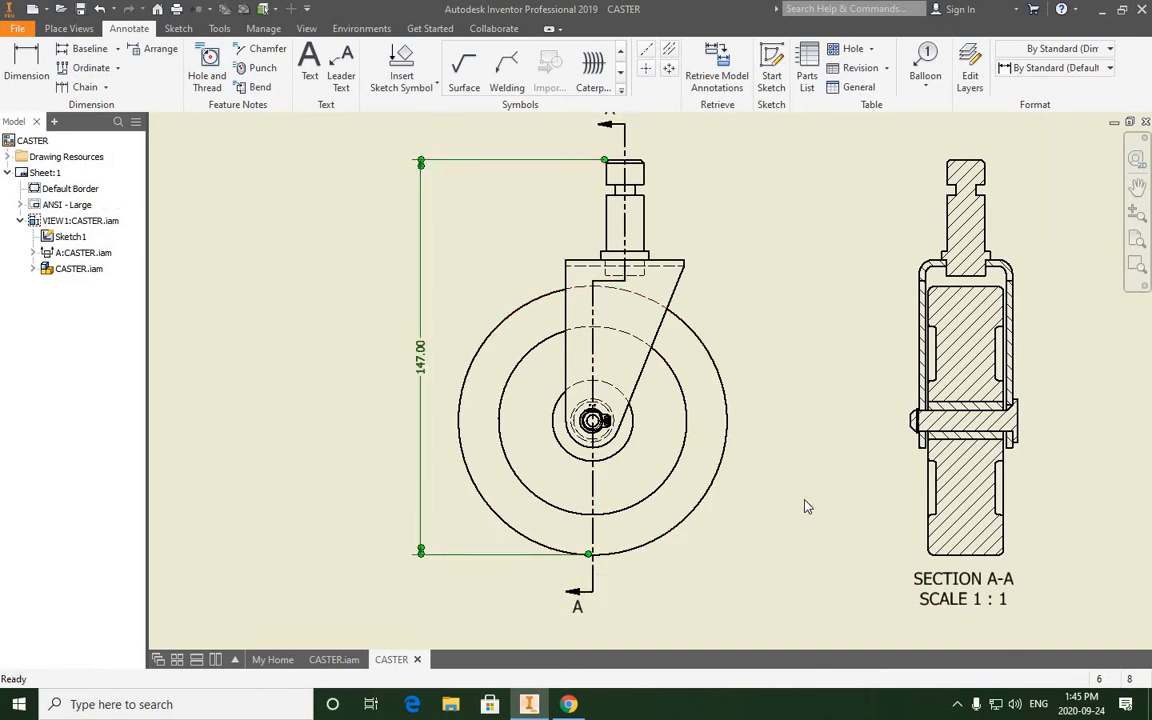
{"action": "left_click", "coordinate": [755, 436]}
- Set the linear precision of the overall height dimension's style, Default - mm (ANSI), to 0 and save the style
{"action": "scroll", "coordinate": [498, 363], "scroll_direction": "up", "scroll_amount": 3}
{"action": "scroll", "coordinate": [493, 362], "scroll_direction": "down", "scroll_amount": 4}
{"action": "scroll", "coordinate": [490, 361], "scroll_direction": "up", "scroll_amount": 3}
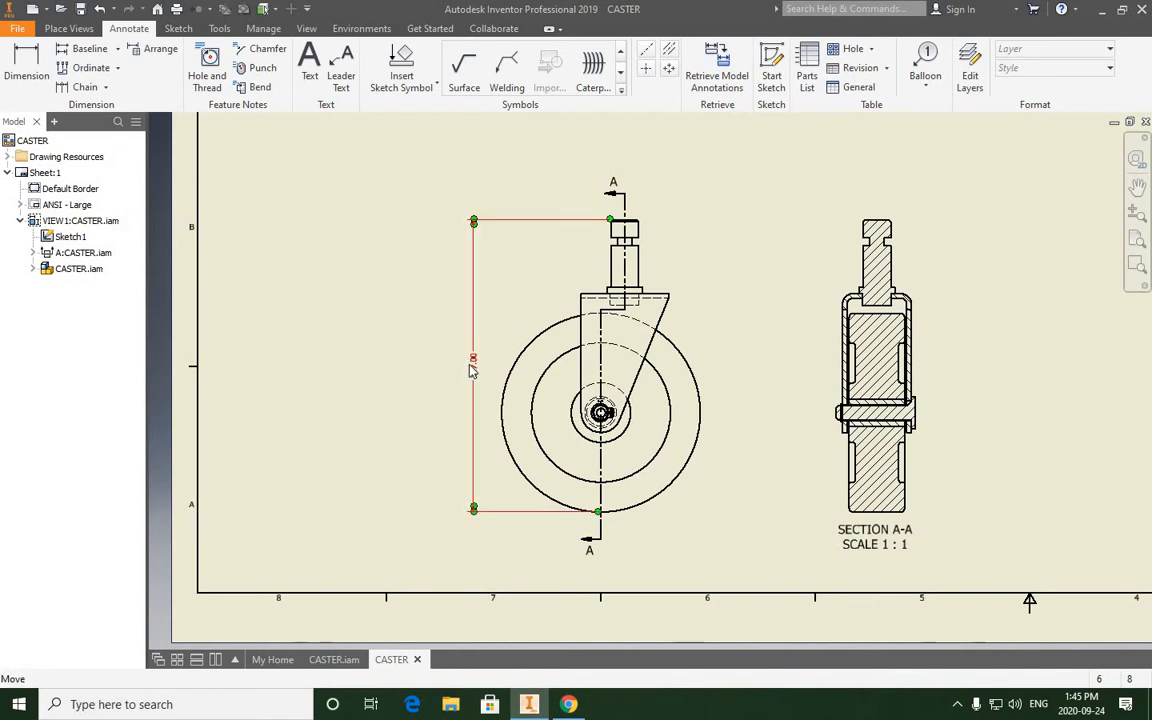
{"action": "scroll", "coordinate": [478, 371], "scroll_direction": "down", "scroll_amount": 5}
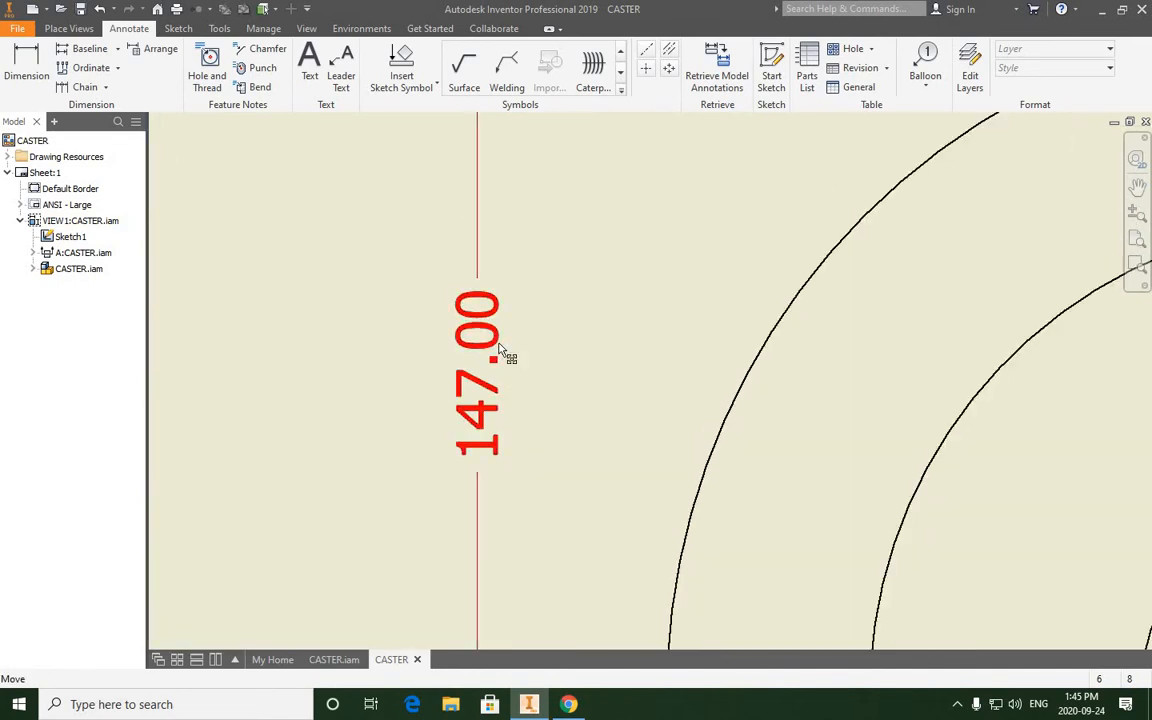
{"action": "scroll", "coordinate": [490, 355], "scroll_direction": "up", "scroll_amount": 5}
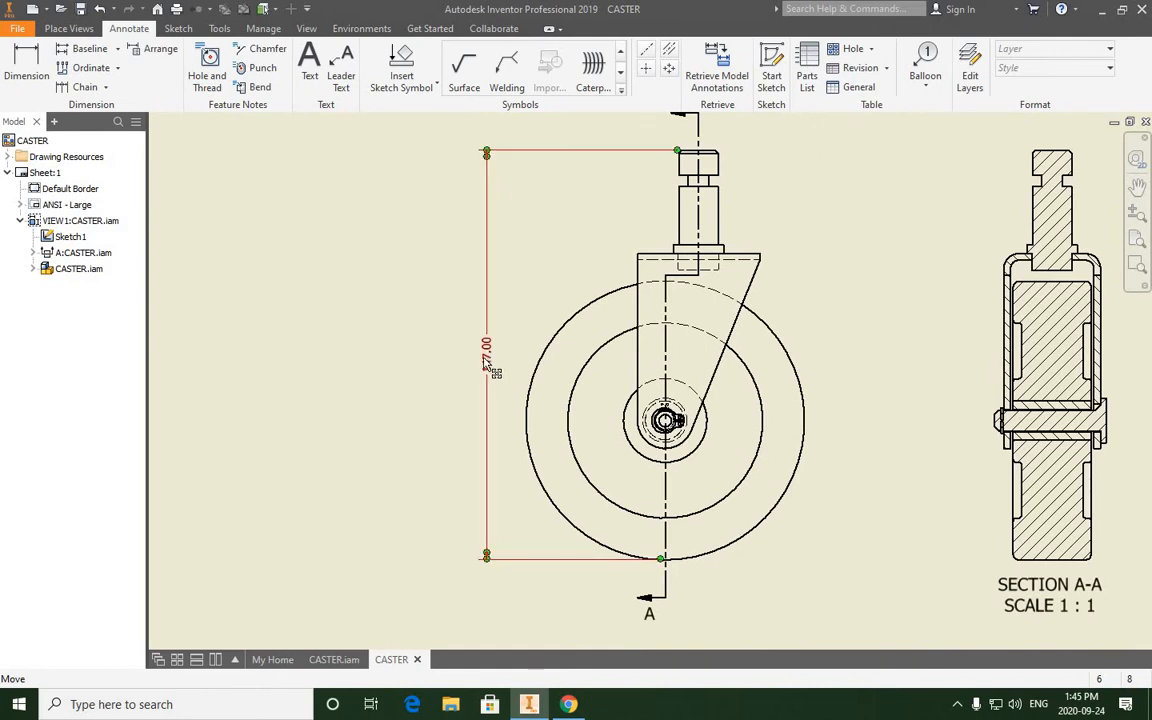
{"action": "scroll", "coordinate": [486, 359], "scroll_direction": "down", "scroll_amount": 3}
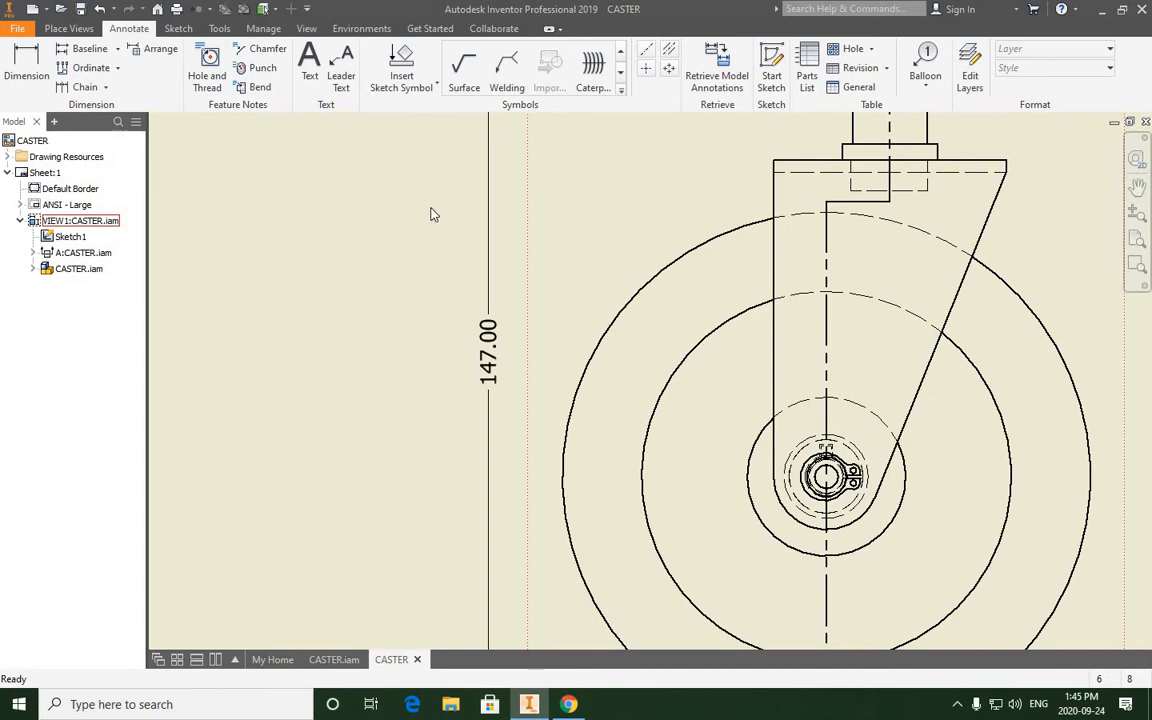
{"action": "right_click", "coordinate": [489, 341]}
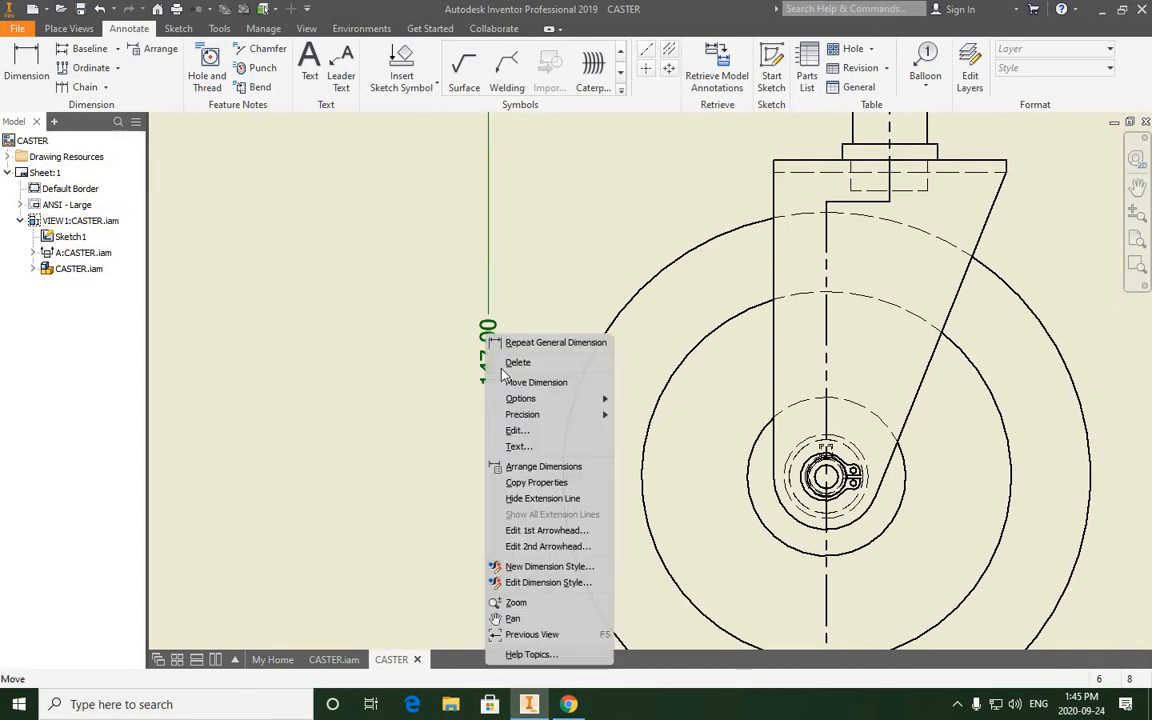
{"action": "left_click", "coordinate": [518, 584]}
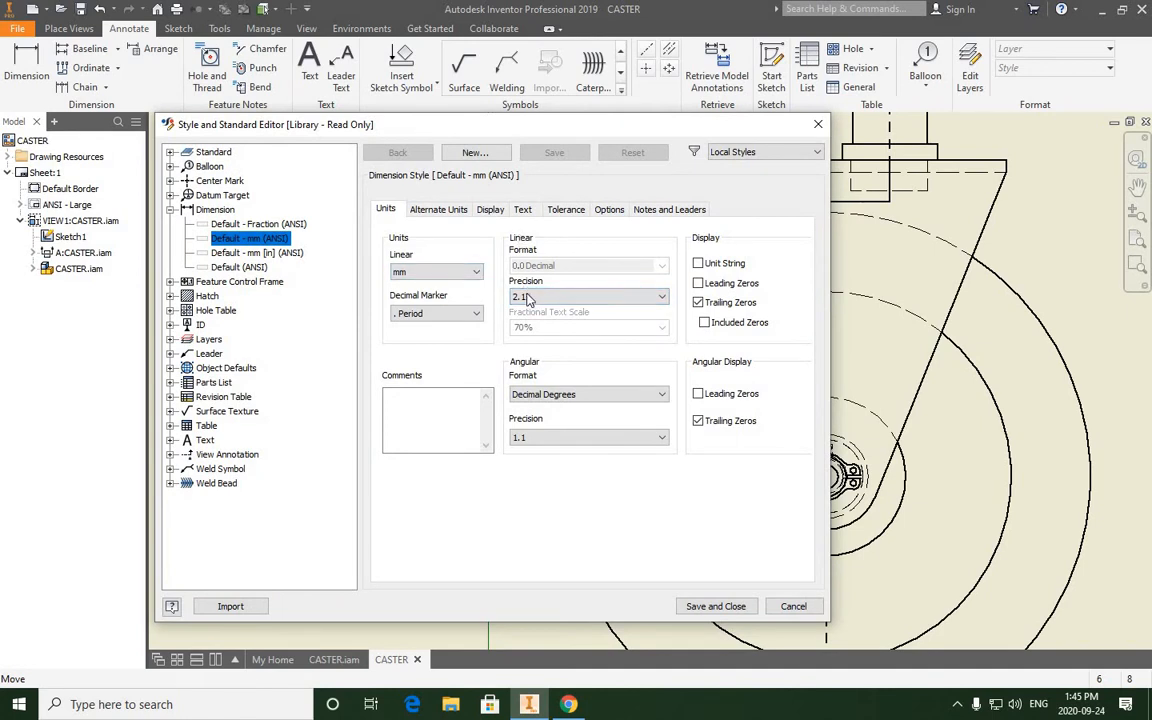
{"action": "left_click", "coordinate": [650, 305]}
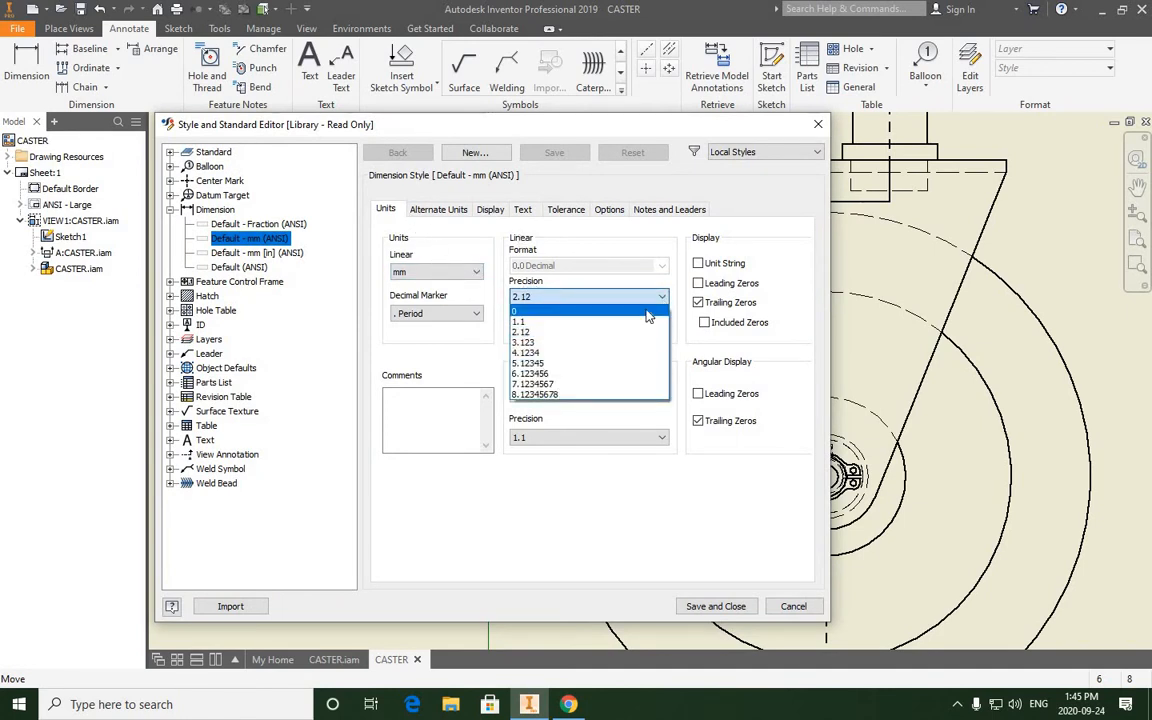
{"action": "left_click", "coordinate": [610, 311]}
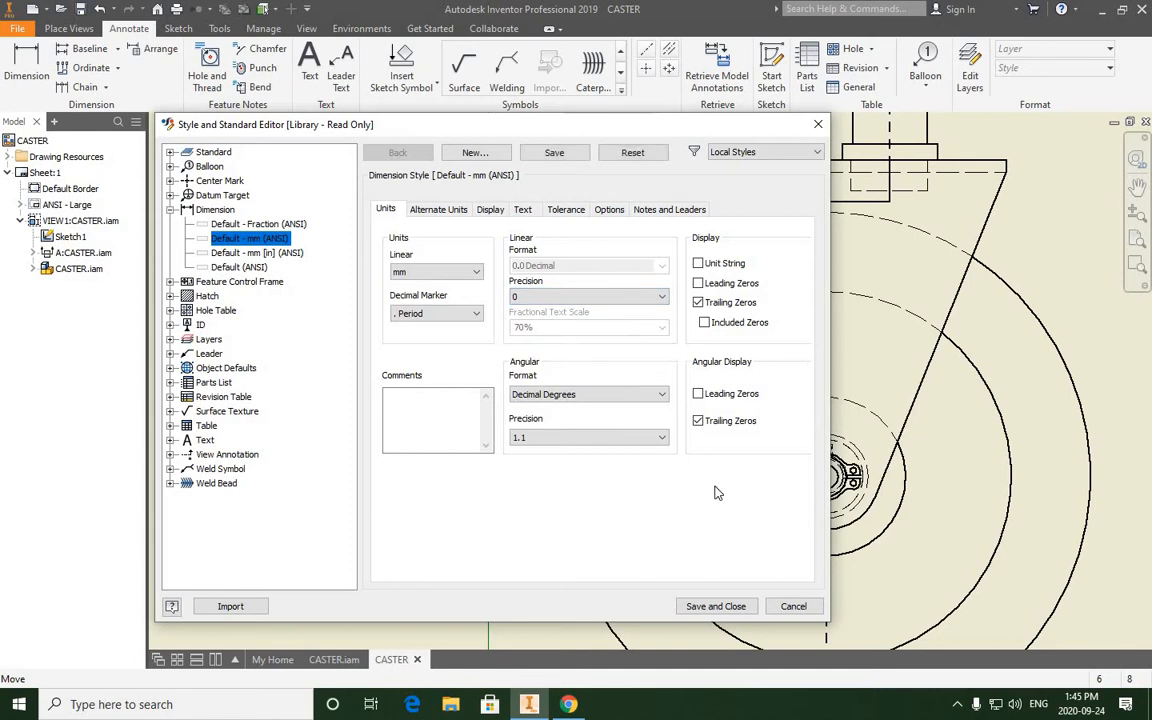
{"action": "left_click", "coordinate": [716, 607]}
{"action": "scroll", "coordinate": [380, 401], "scroll_direction": "up", "scroll_amount": 3}
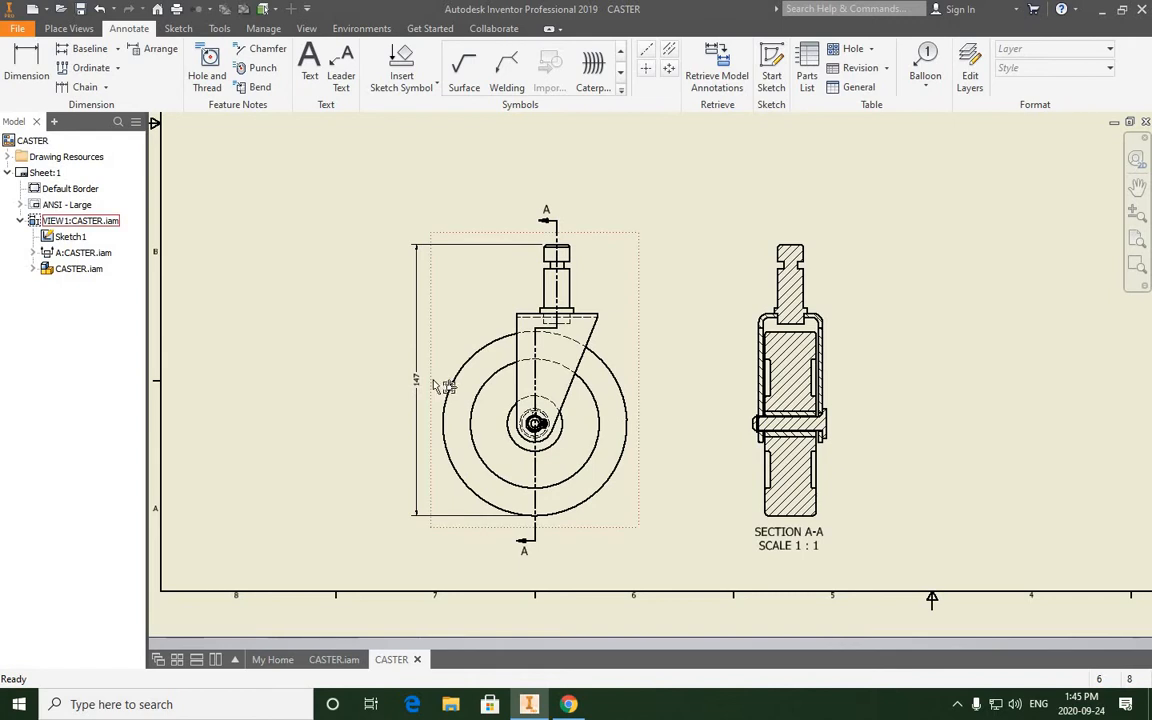
{"action": "left_click", "coordinate": [406, 383]}
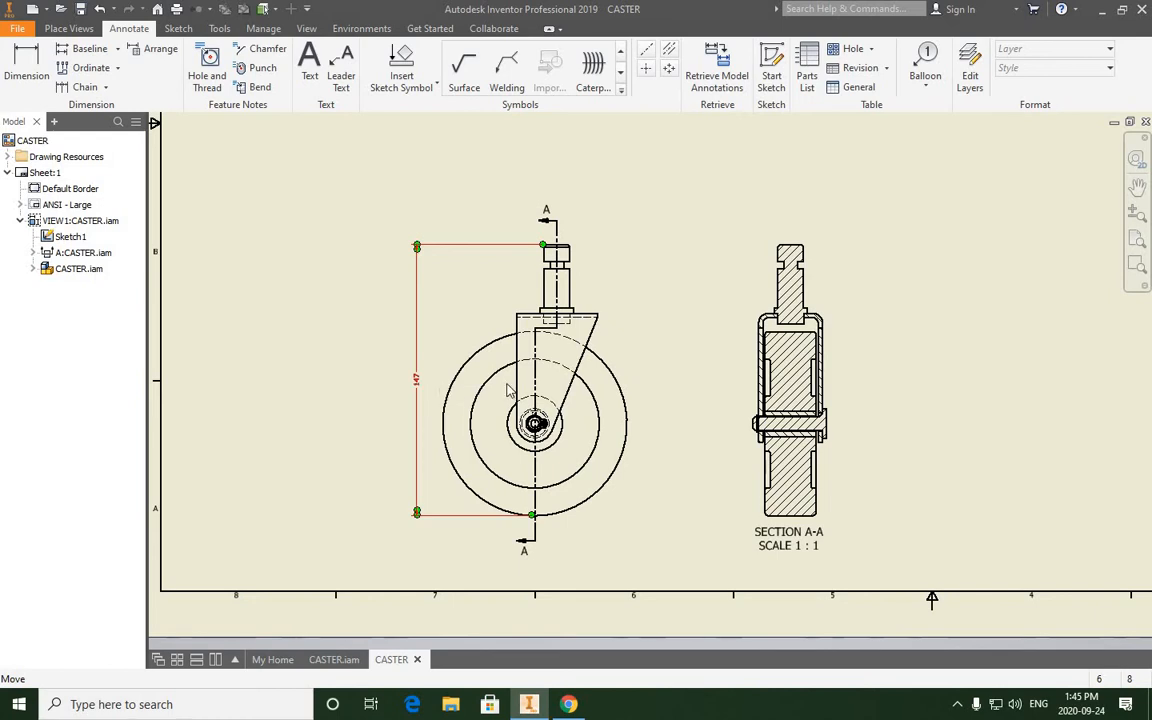
{"action": "scroll", "coordinate": [435, 360], "scroll_direction": "up", "scroll_amount": 5}
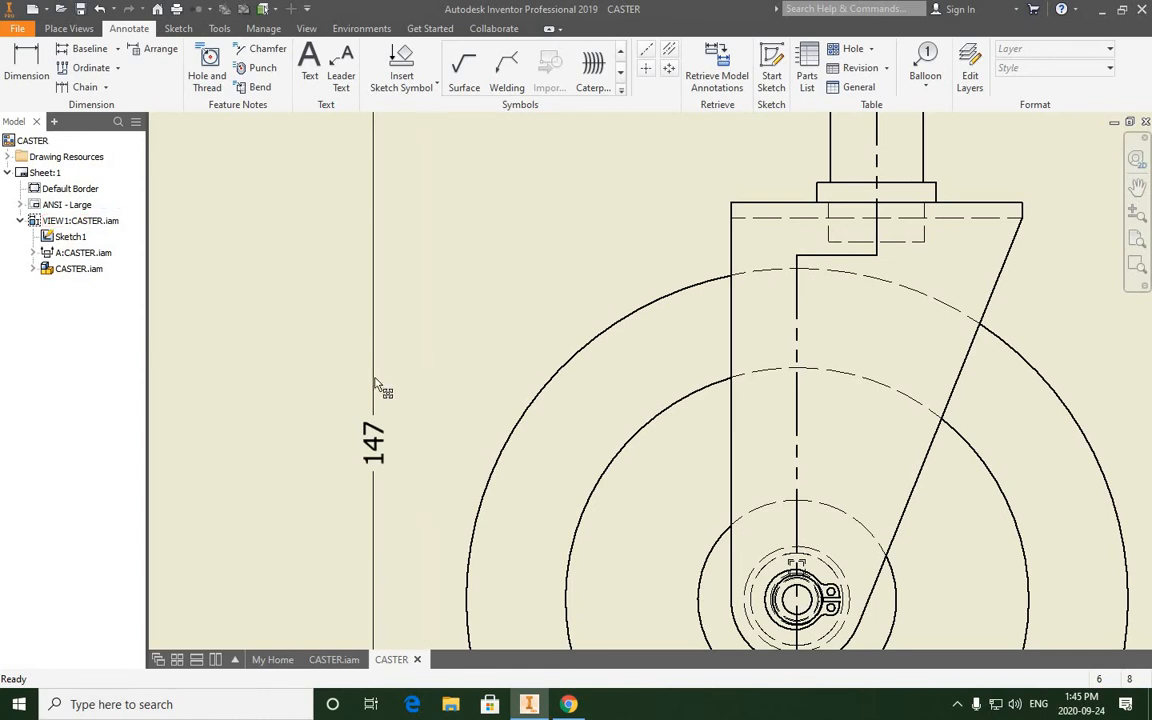
{"action": "scroll", "coordinate": [383, 386], "scroll_direction": "down", "scroll_amount": 5}
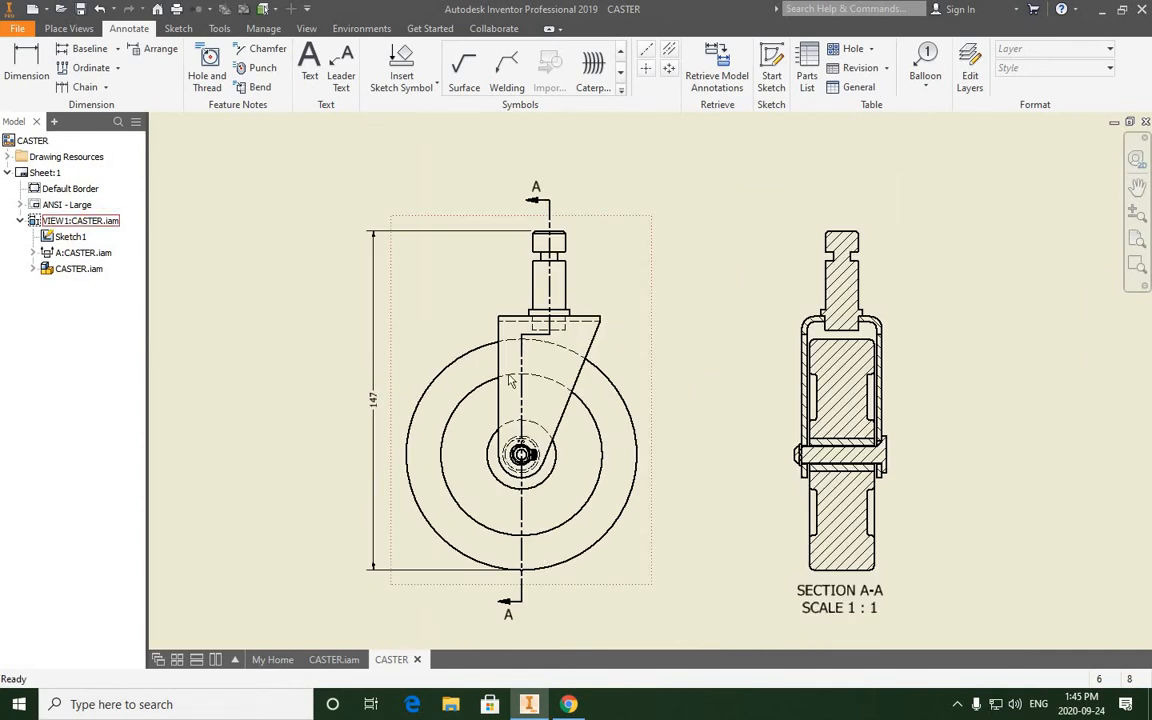
- Create a parts list of CASTER.iam from the front view, using the Structured BOM view and left table wrapping
{"action": "scroll", "coordinate": [515, 384], "scroll_direction": "down", "scroll_amount": 4}
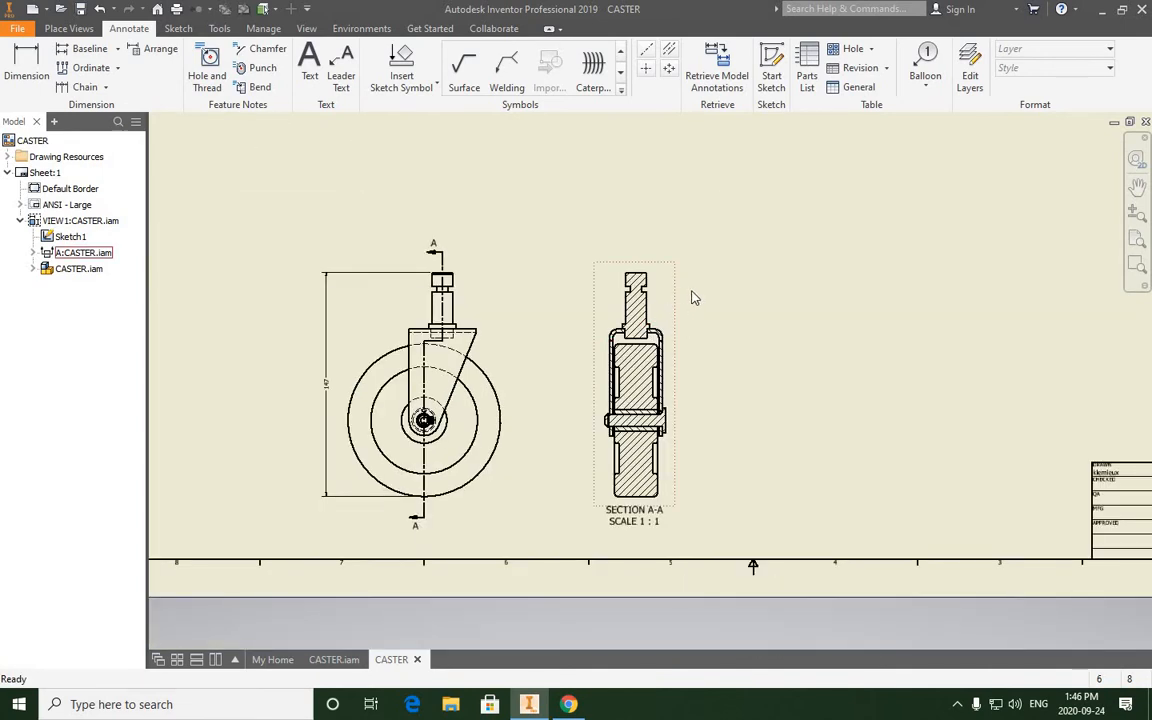
{"action": "scroll", "coordinate": [714, 350], "scroll_direction": "down", "scroll_amount": 4}
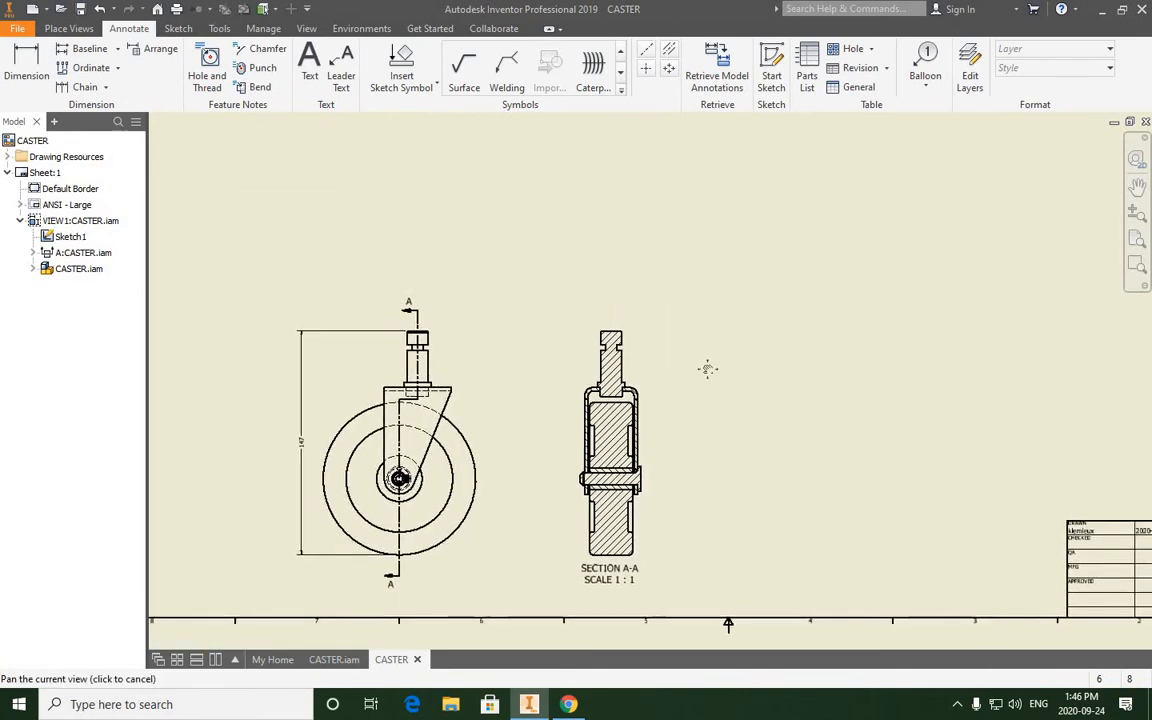
{"action": "scroll", "coordinate": [634, 402], "scroll_direction": "down", "scroll_amount": 2}
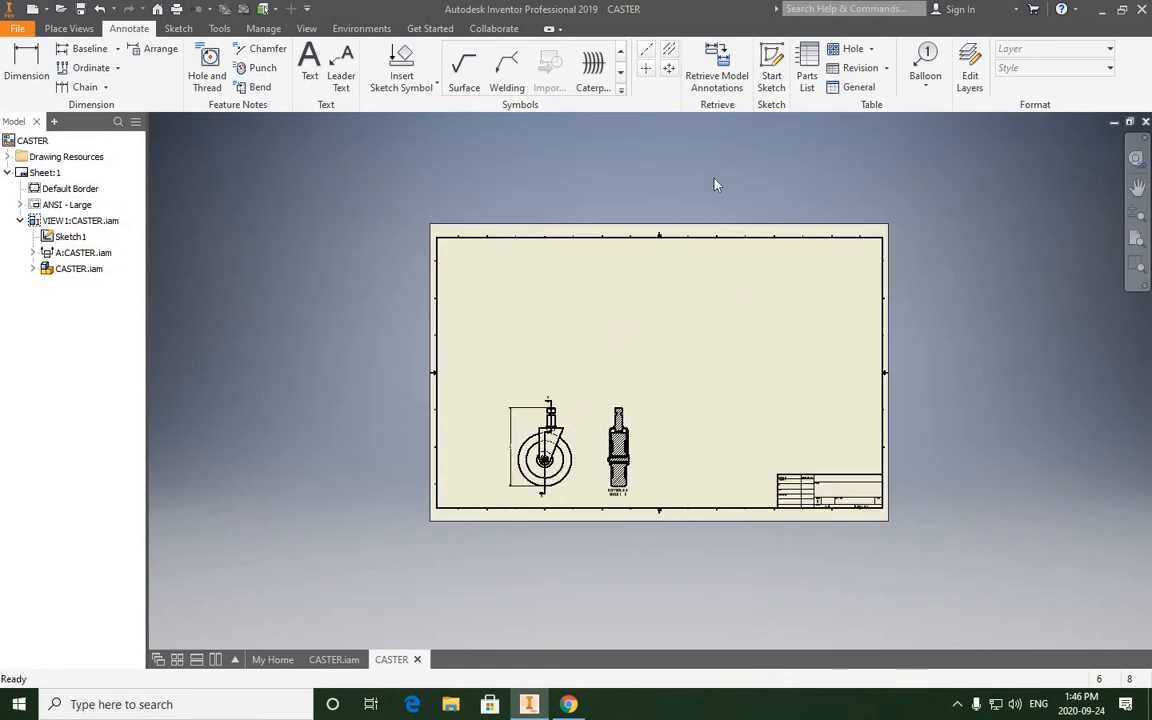
{"action": "left_click", "coordinate": [808, 80]}
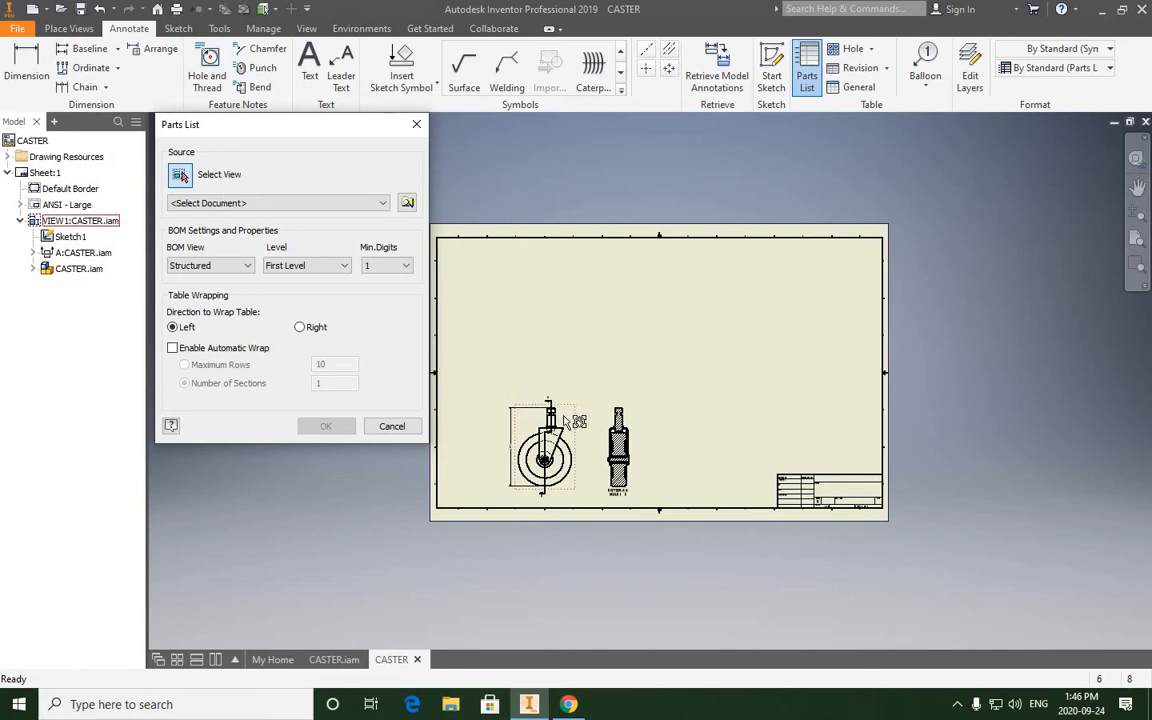
{"action": "scroll", "coordinate": [572, 432], "scroll_direction": "up", "scroll_amount": 4}
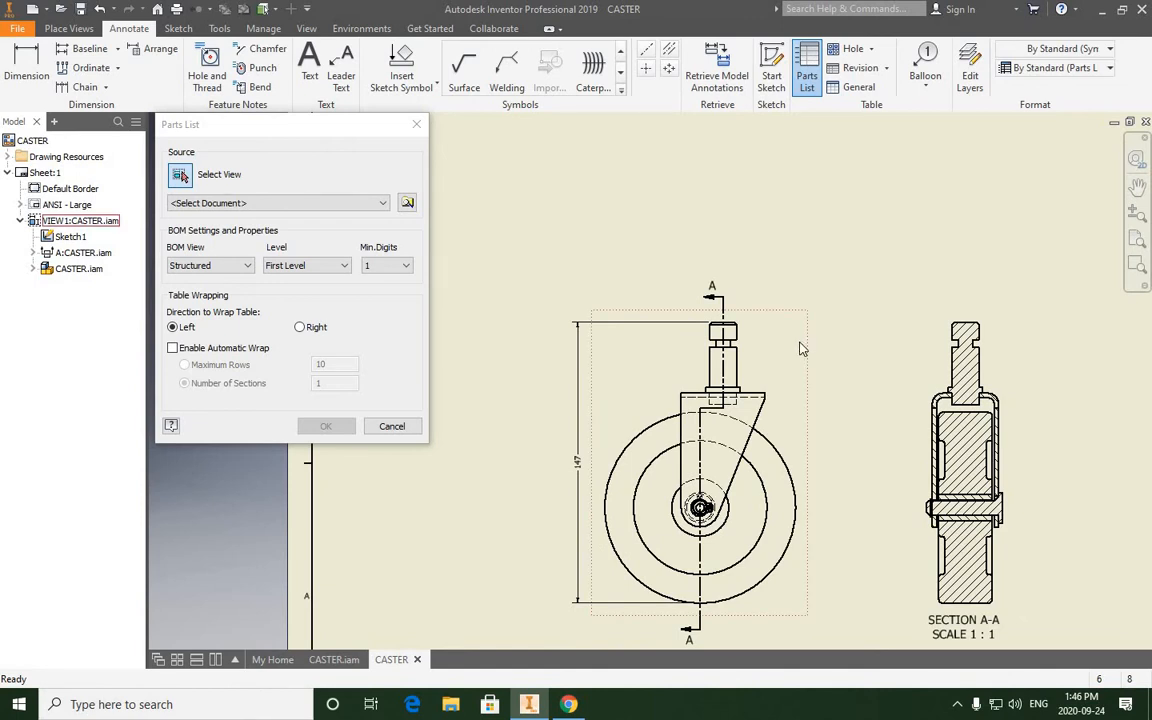
{"action": "left_click", "coordinate": [803, 346]}
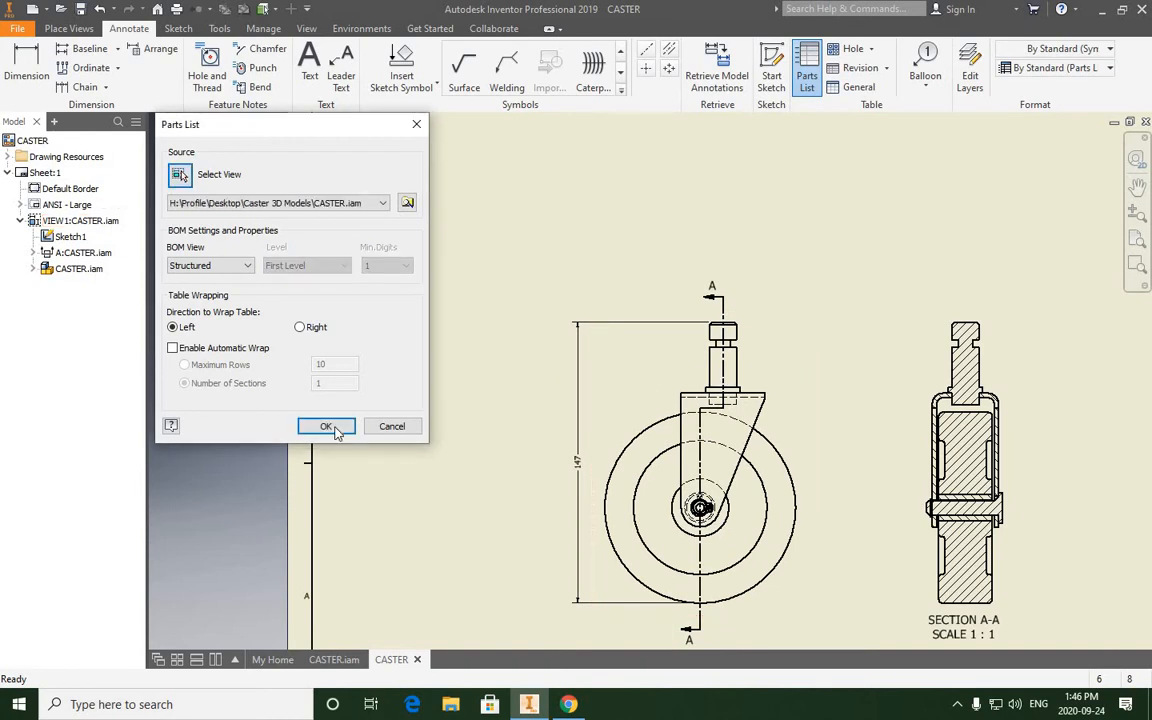
{"action": "left_click", "coordinate": [334, 427]}
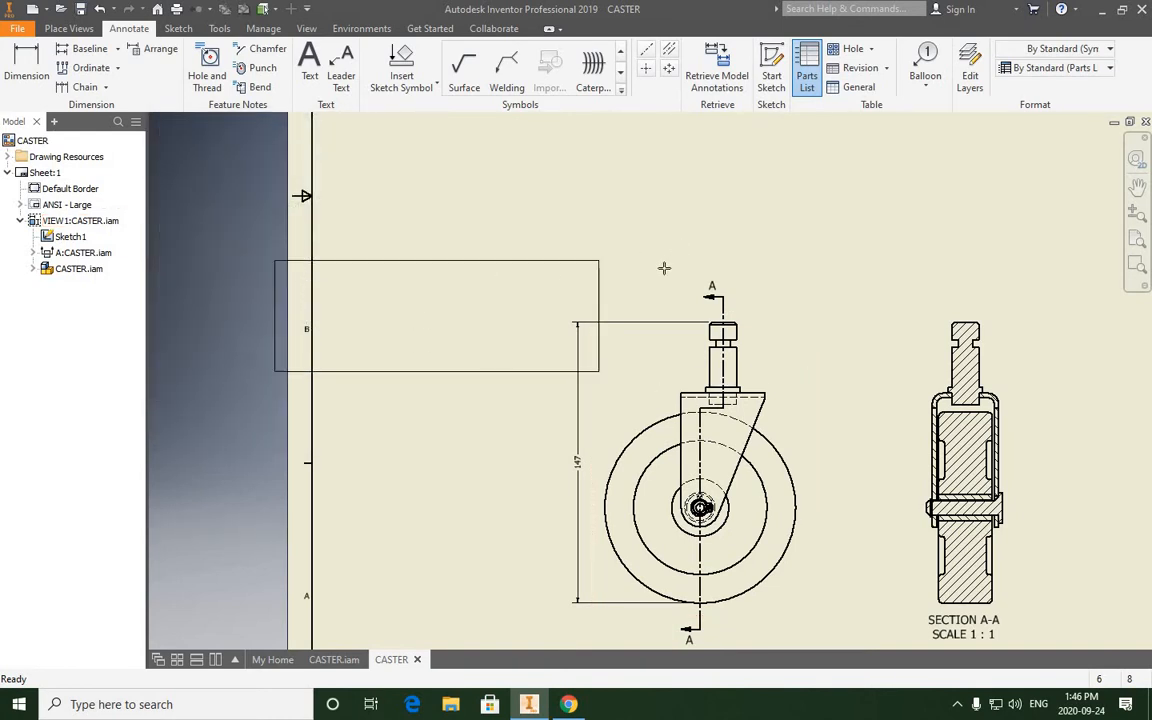
- Place the parts list in the upper-right corner of the sheet's border
{"action": "scroll", "coordinate": [746, 252], "scroll_direction": "up", "scroll_amount": 3}
{"action": "scroll", "coordinate": [823, 208], "scroll_direction": "down", "scroll_amount": 6}
{"action": "middle_click_drag", "start_coordinate": [824, 209], "coordinate": [404, 414]}
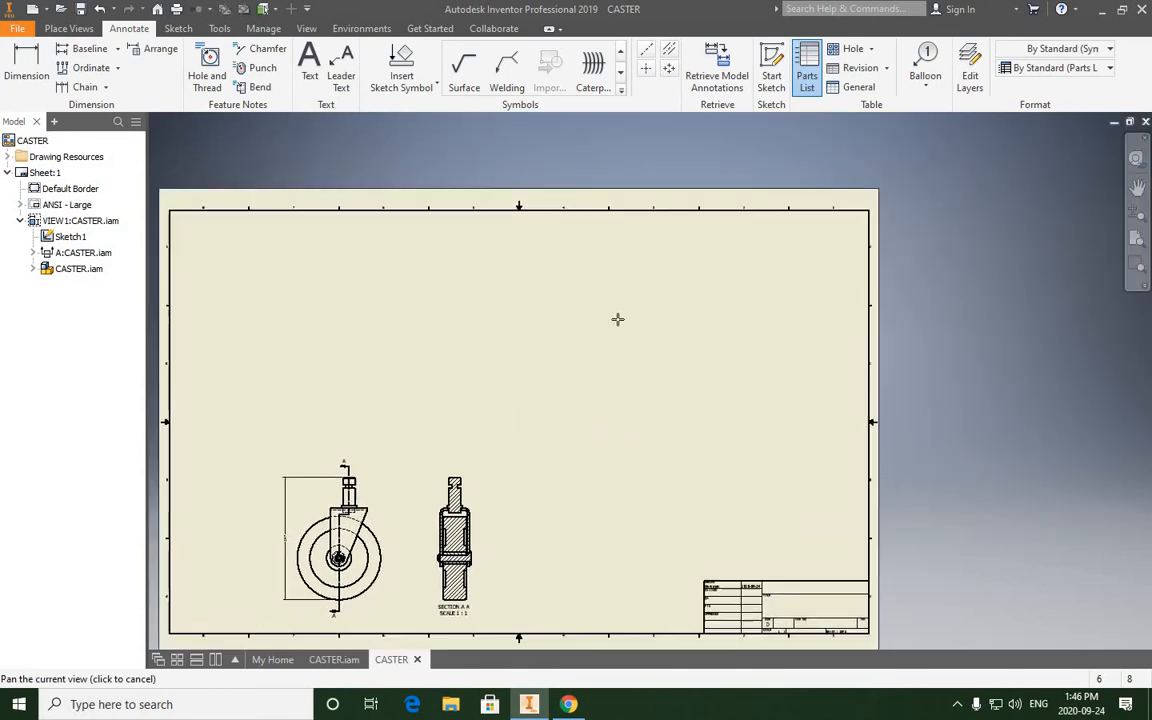
{"action": "left_click", "coordinate": [870, 212]}
{"action": "left_click", "coordinate": [790, 274]}
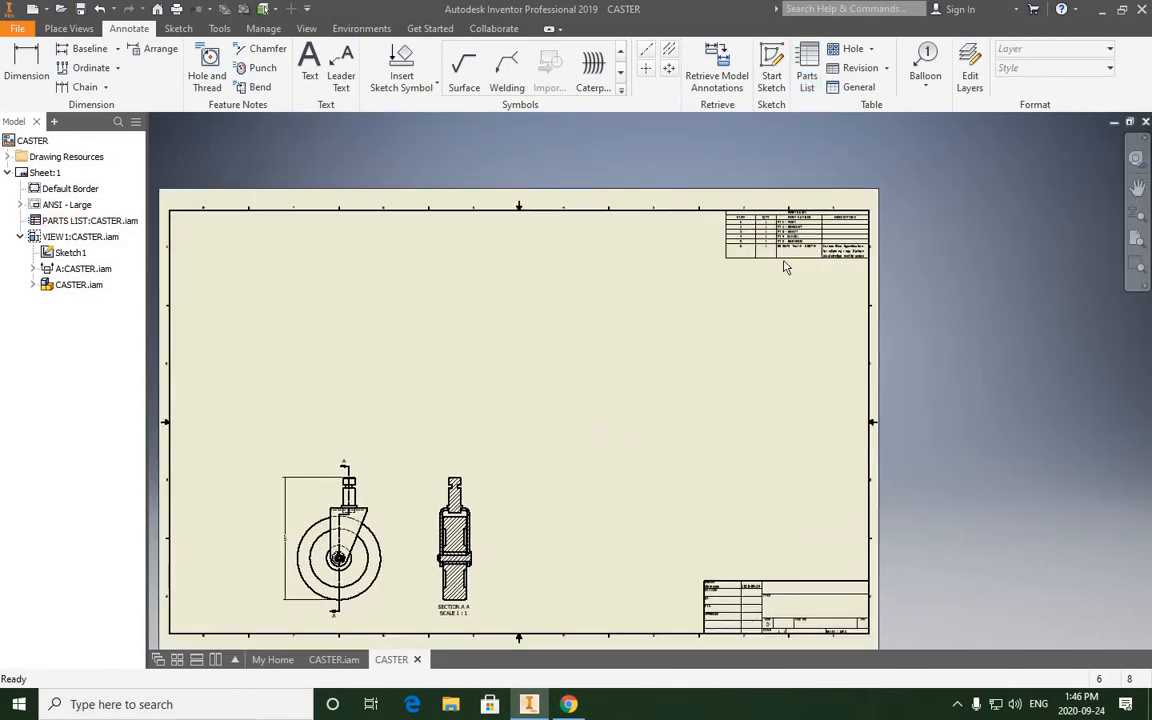
- Examine the parts list's item, quantity, part number and description entries for the caster components
{"action": "scroll", "coordinate": [784, 263], "scroll_direction": "up", "scroll_amount": 5}
{"action": "middle_click_drag", "start_coordinate": [761, 306], "coordinate": [641, 408]}
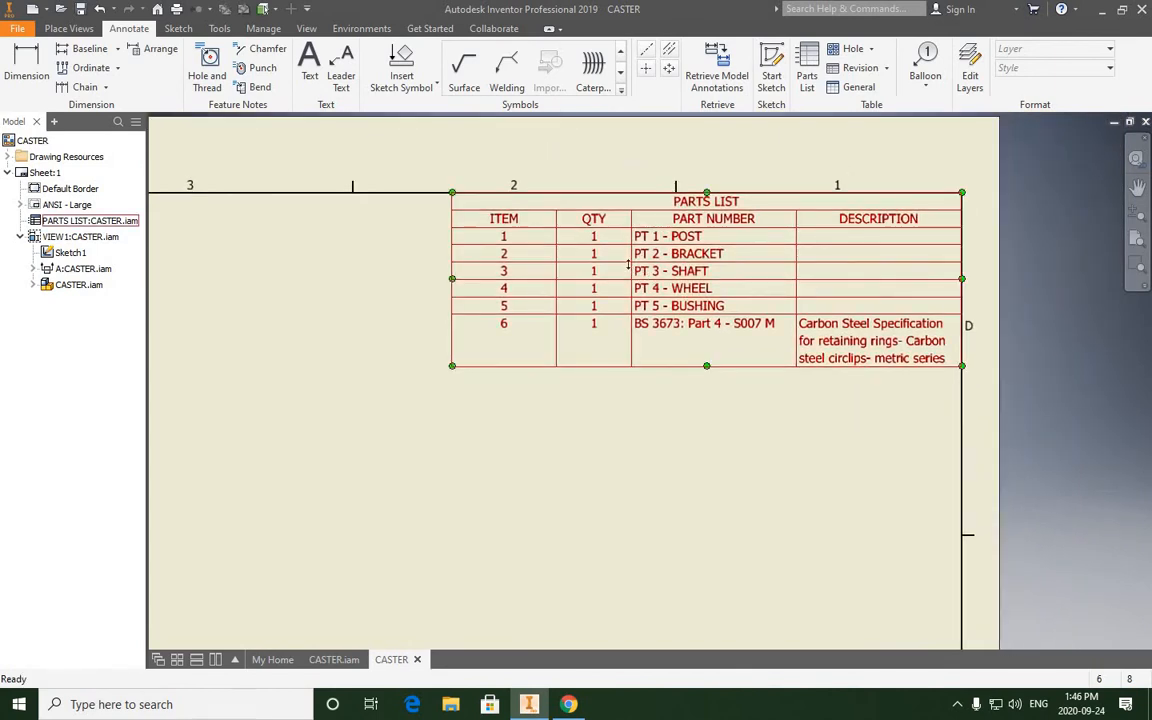
{"action": "scroll", "coordinate": [609, 283], "scroll_direction": "up", "scroll_amount": 3}
{"action": "scroll", "coordinate": [612, 290], "scroll_direction": "down", "scroll_amount": 5}
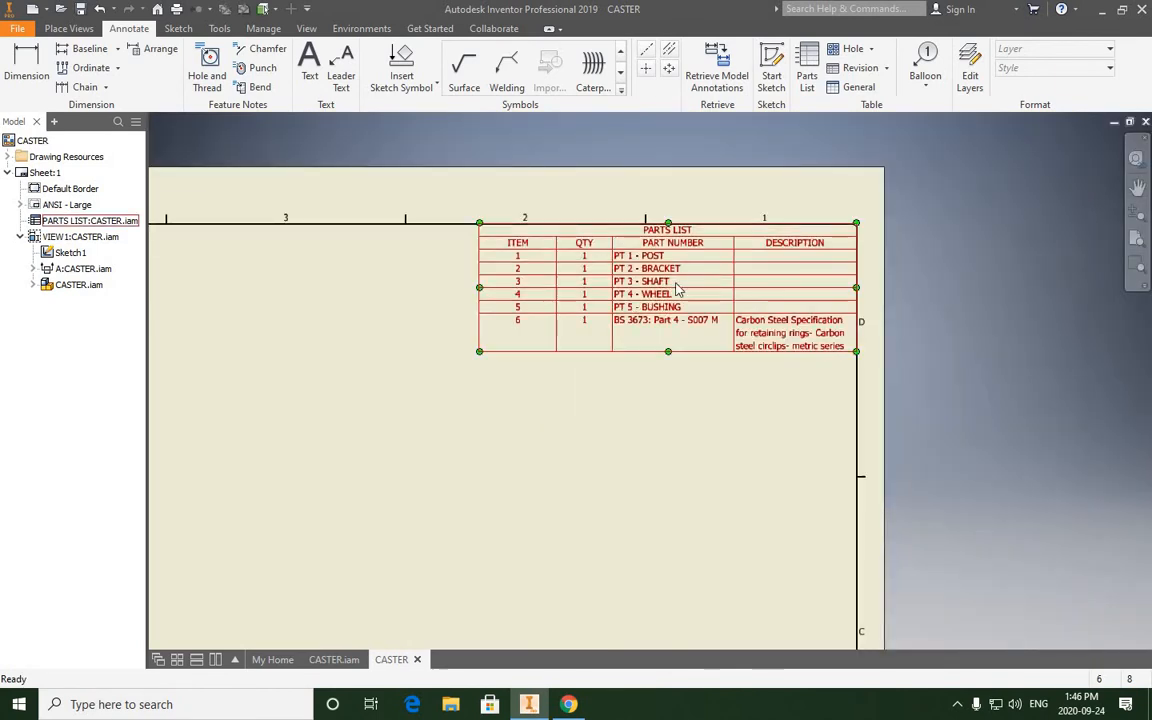
{"action": "scroll", "coordinate": [652, 303], "scroll_direction": "up", "scroll_amount": 3}
{"action": "left_click", "coordinate": [617, 320]}
{"action": "middle_click_drag", "start_coordinate": [555, 300], "coordinate": [553, 336]}
{"action": "key", "text": "Escape"}
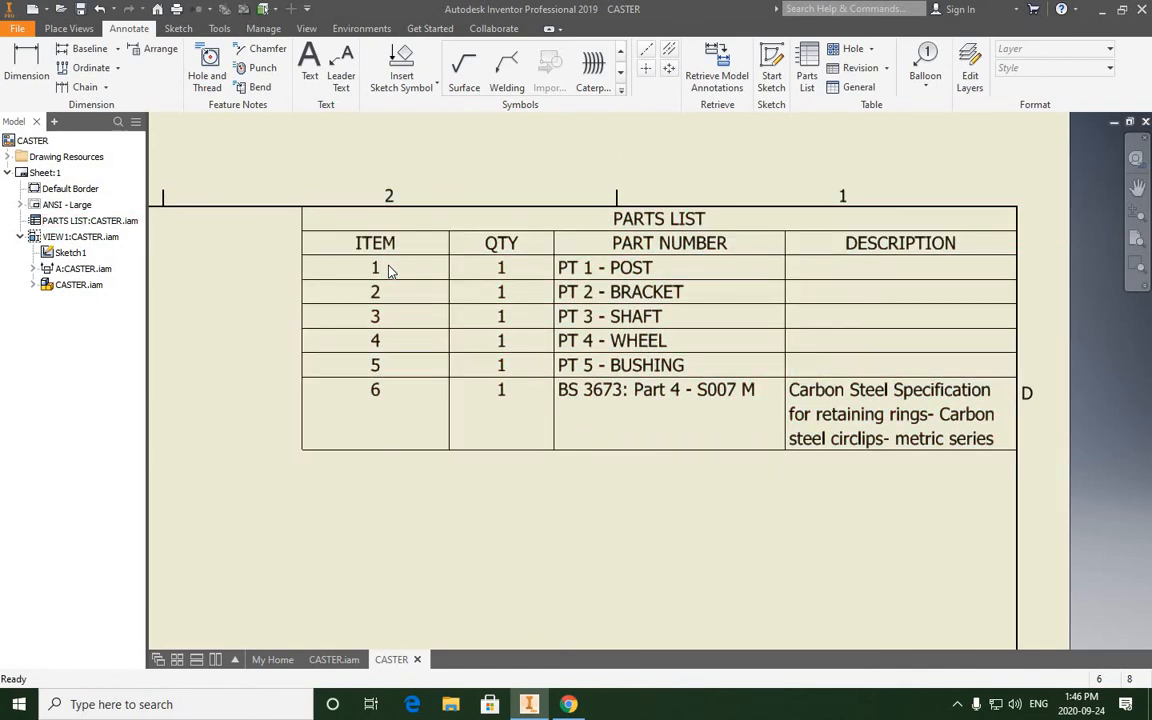
{"action": "left_click", "coordinate": [593, 275]}
{"action": "scroll", "coordinate": [692, 430], "scroll_direction": "down", "scroll_amount": 4}
{"action": "middle_click_drag", "start_coordinate": [687, 446], "coordinate": [739, 385]}
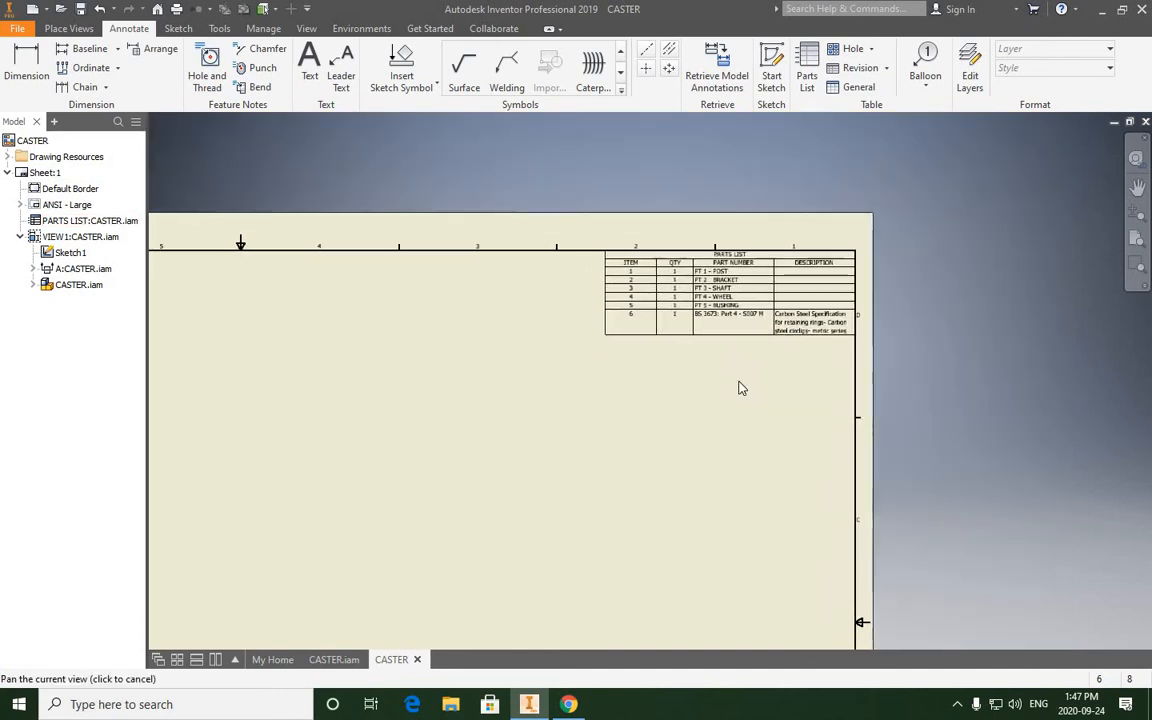
{"action": "scroll", "coordinate": [756, 260], "scroll_direction": "up", "scroll_amount": 6}
{"action": "scroll", "coordinate": [756, 269], "scroll_direction": "down", "scroll_amount": 5}
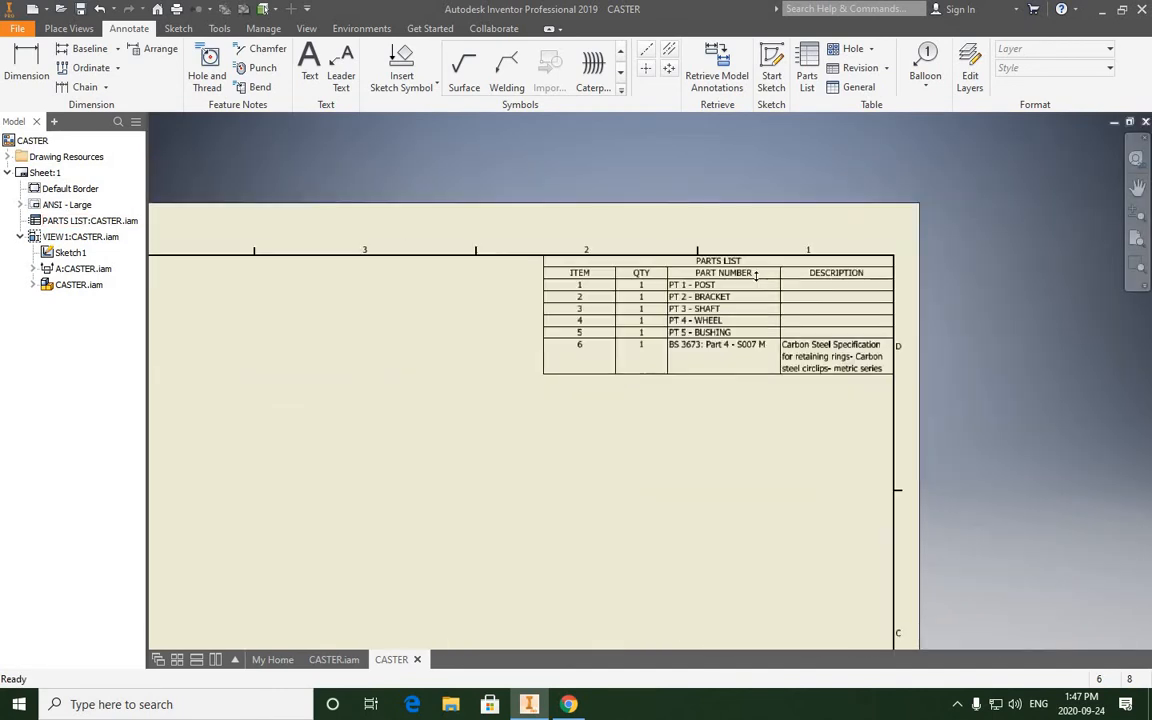
{"action": "scroll", "coordinate": [752, 271], "scroll_direction": "up", "scroll_amount": 2}
{"action": "middle_click_drag", "start_coordinate": [706, 280], "coordinate": [601, 297]}
{"action": "middle_click_drag", "start_coordinate": [631, 338], "coordinate": [666, 314]}
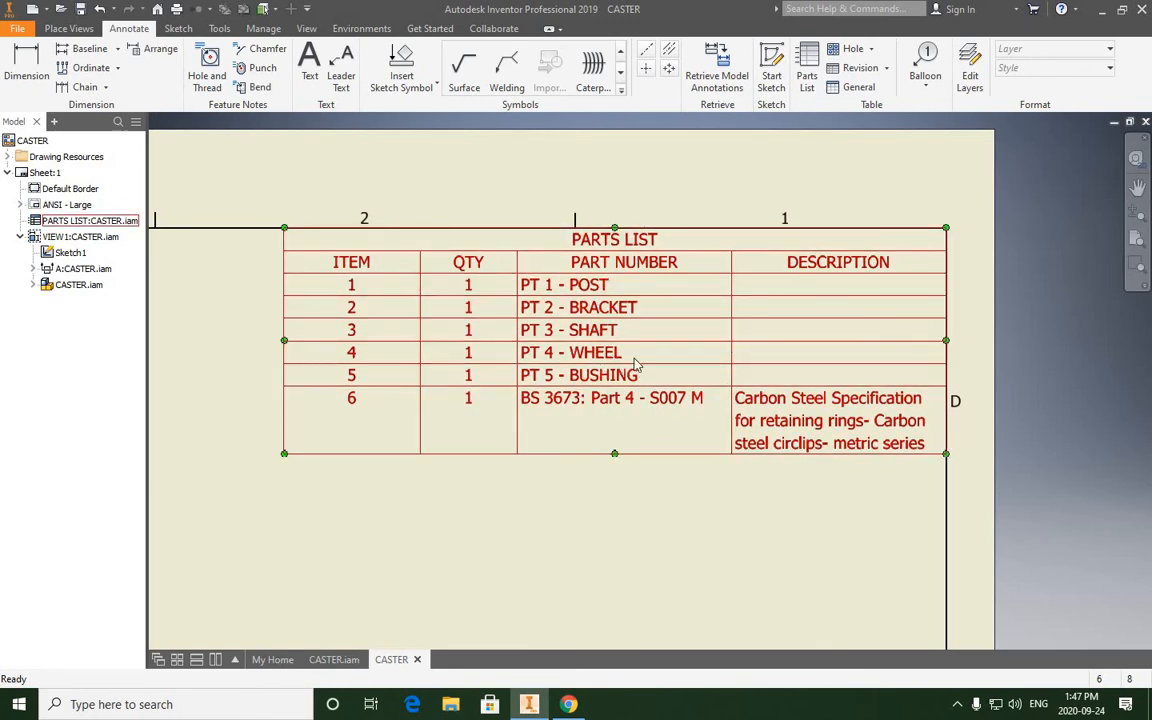
- Open the parts list for editing and remove the PART NUMBER column from its selected properties
{"action": "double_click", "coordinate": [600, 295]}
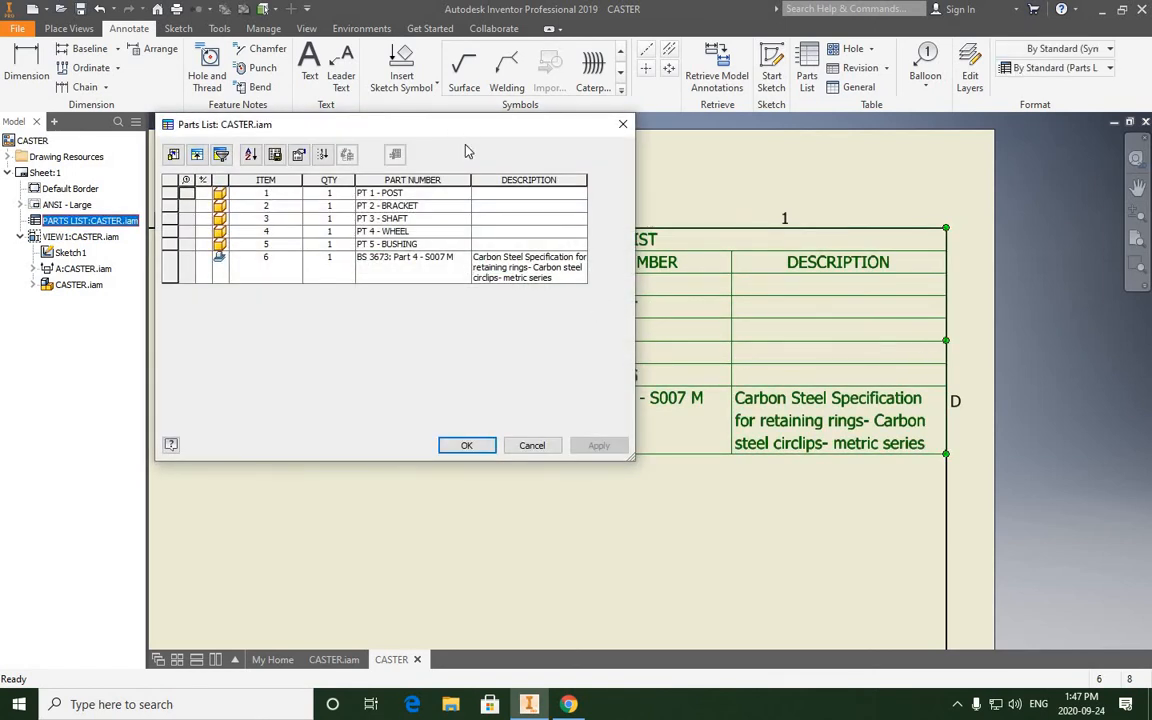
{"action": "left_click_drag", "start_coordinate": [457, 127], "coordinate": [475, 185]}
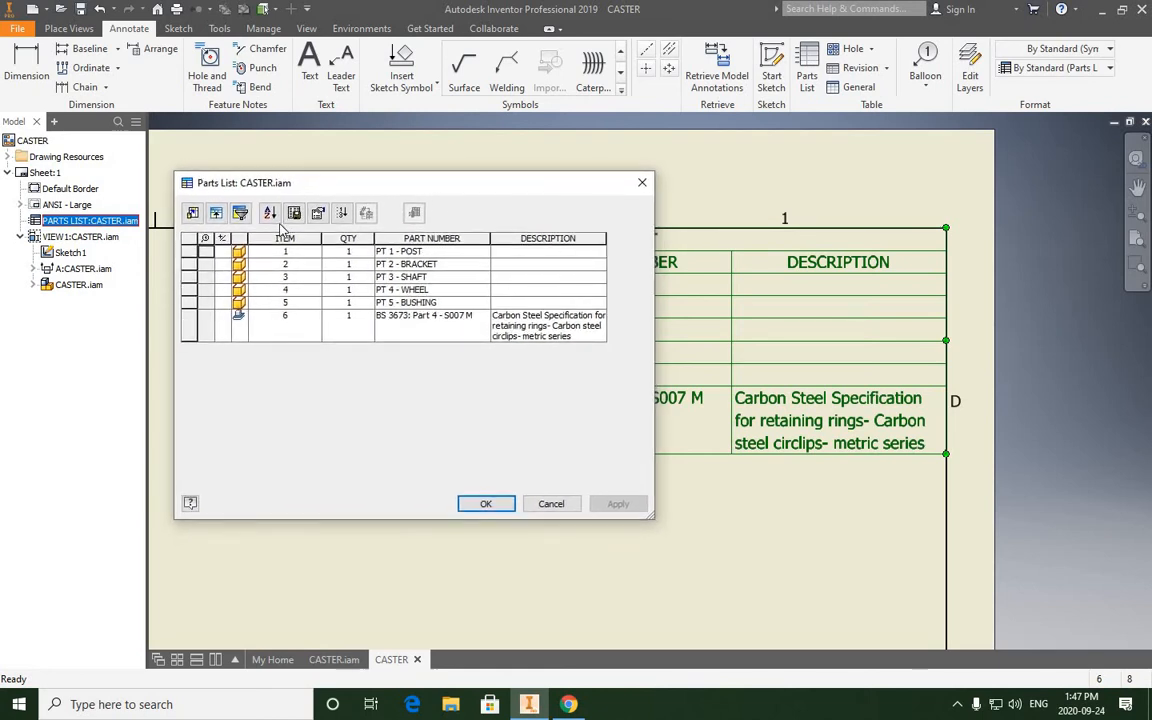
{"action": "left_click", "coordinate": [193, 214]}
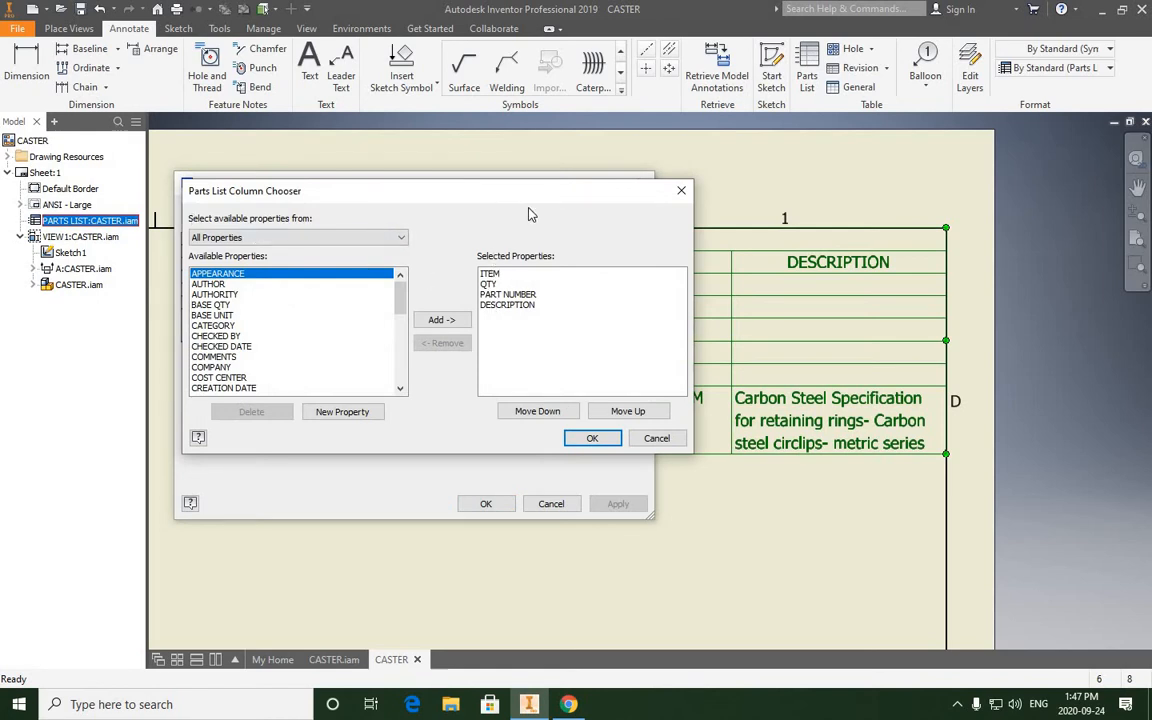
{"action": "left_click_drag", "start_coordinate": [531, 214], "coordinate": [563, 228]}
{"action": "left_click", "coordinate": [545, 308]}
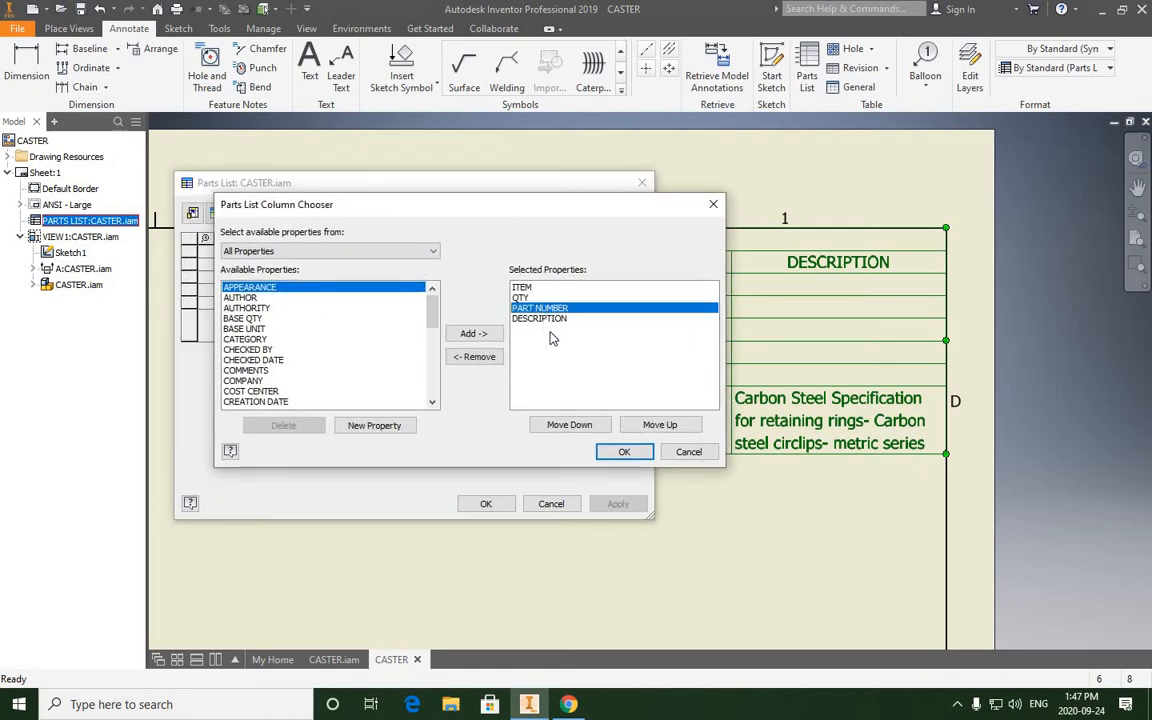
{"action": "left_click", "coordinate": [475, 360]}
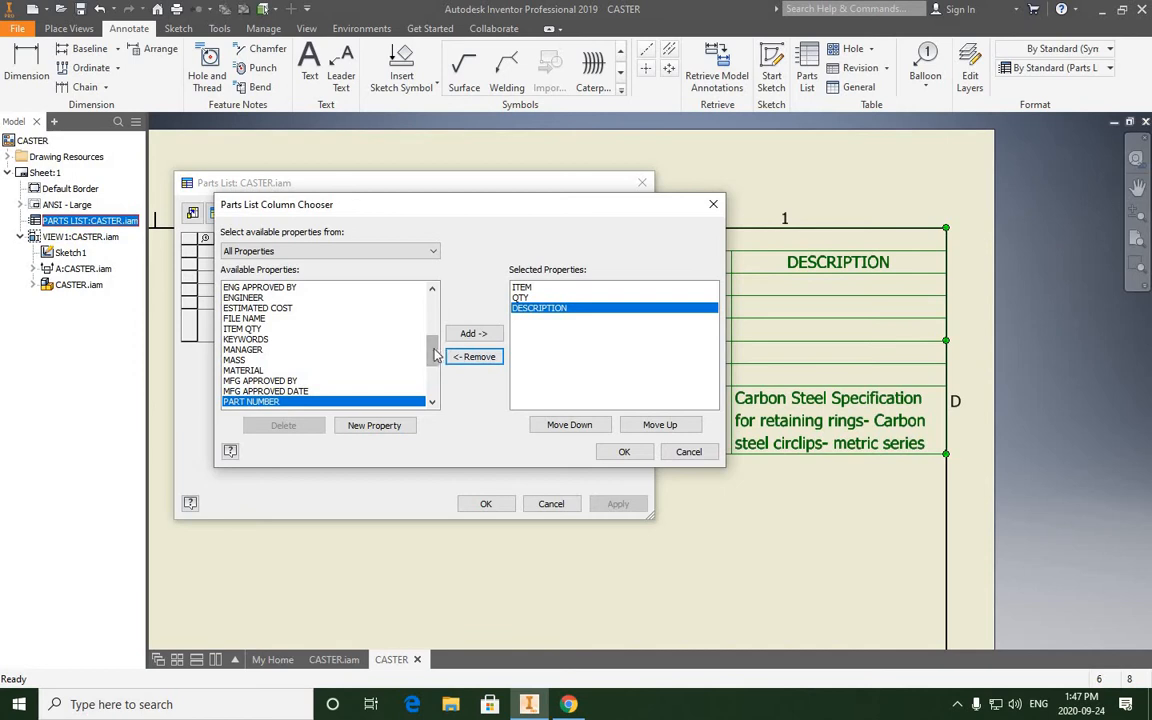
- Add a MATERIAL column to the parts list, placed directly before DESCRIPTION
{"action": "left_click", "coordinate": [375, 370]}
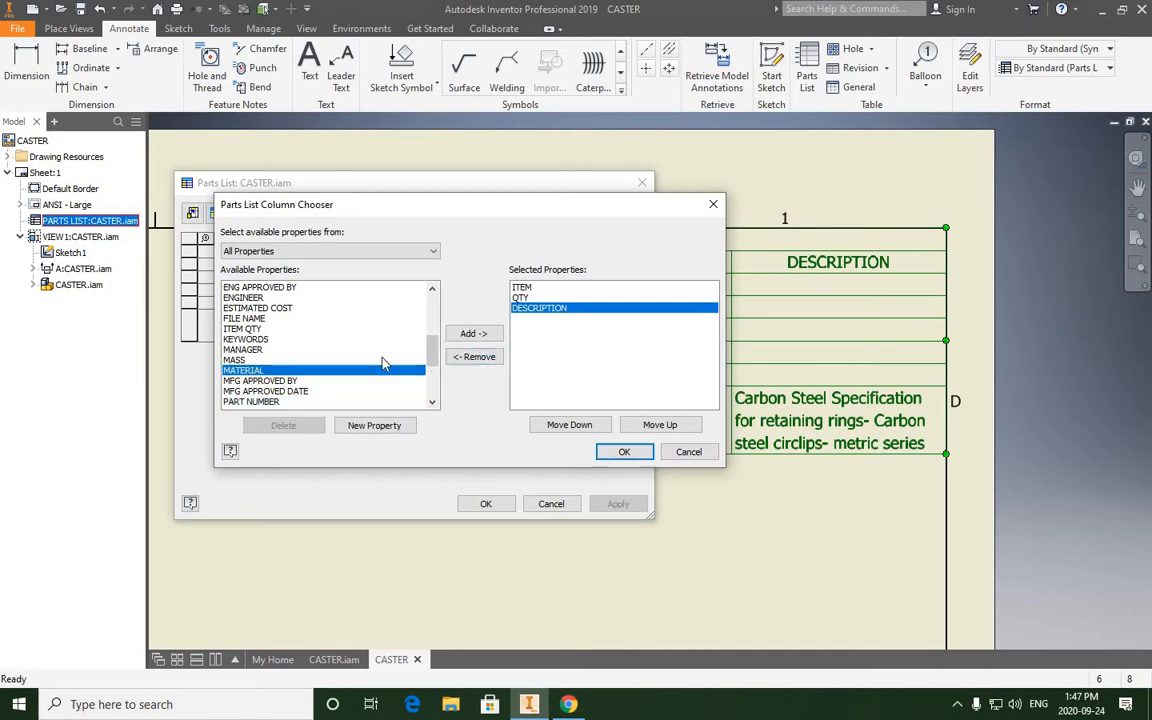
{"action": "left_click", "coordinate": [466, 337]}
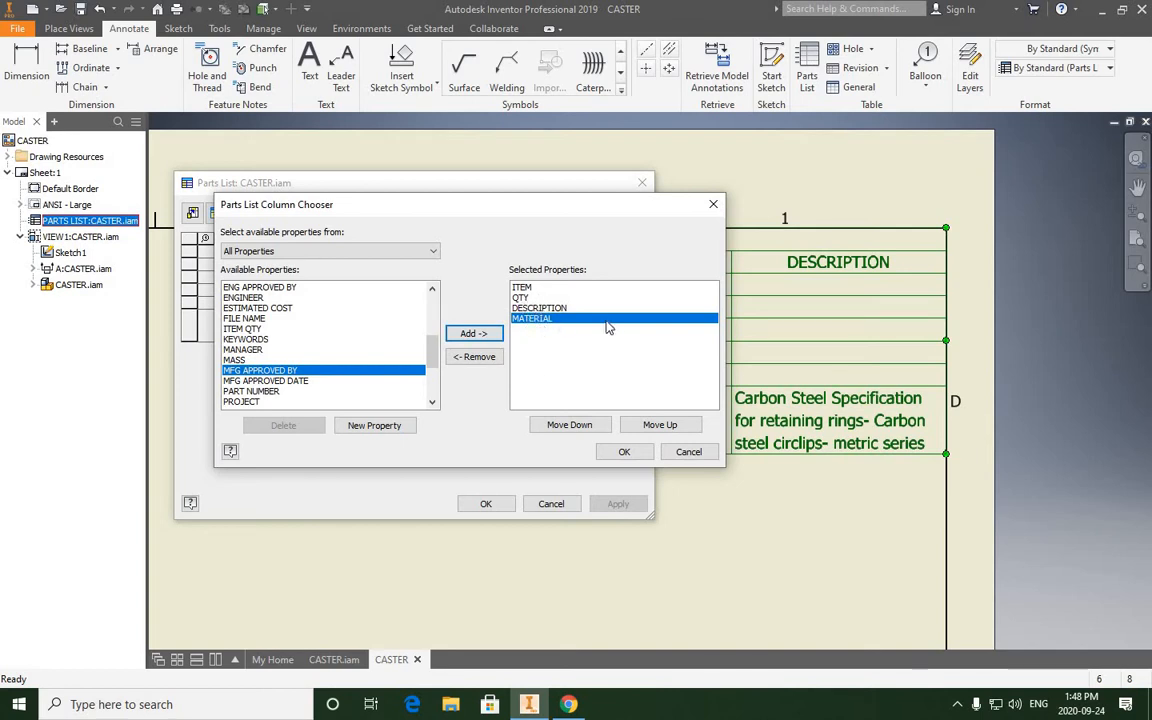
{"action": "left_click", "coordinate": [656, 426]}
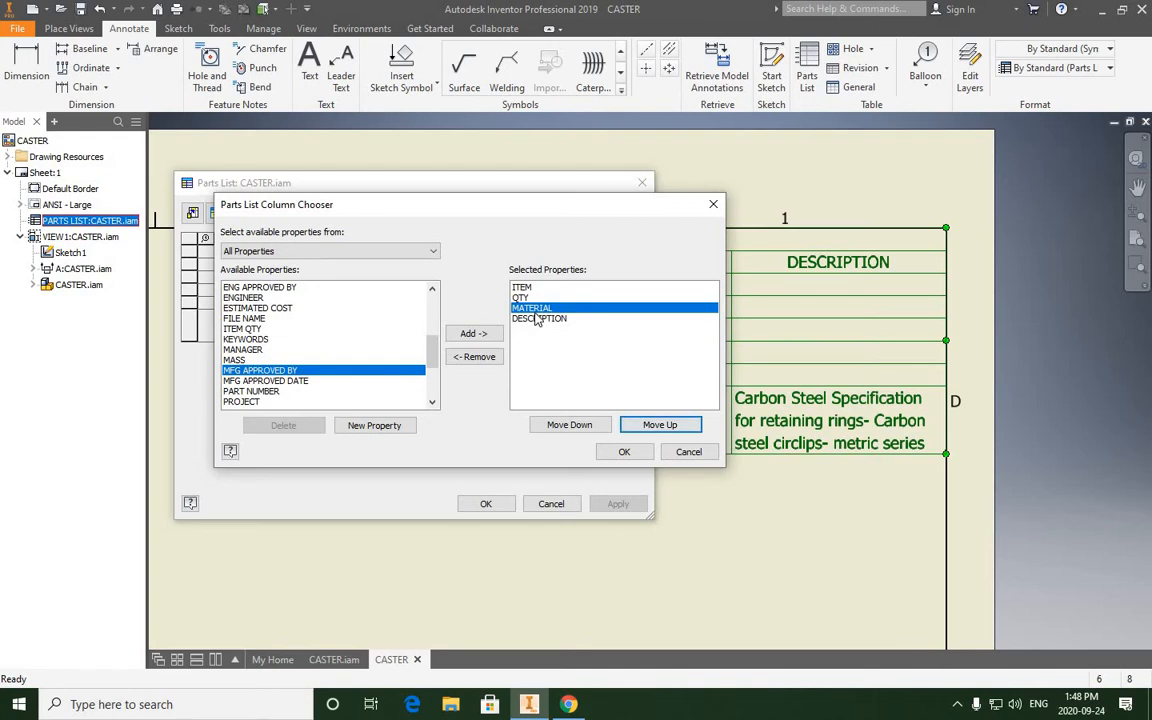
{"action": "left_click", "coordinate": [624, 451]}
- Enter the descriptions POST, BRACKET and SHAFT for items 1, 2 and 3 of the parts list
{"action": "left_click_drag", "start_coordinate": [543, 185], "coordinate": [589, 229]}
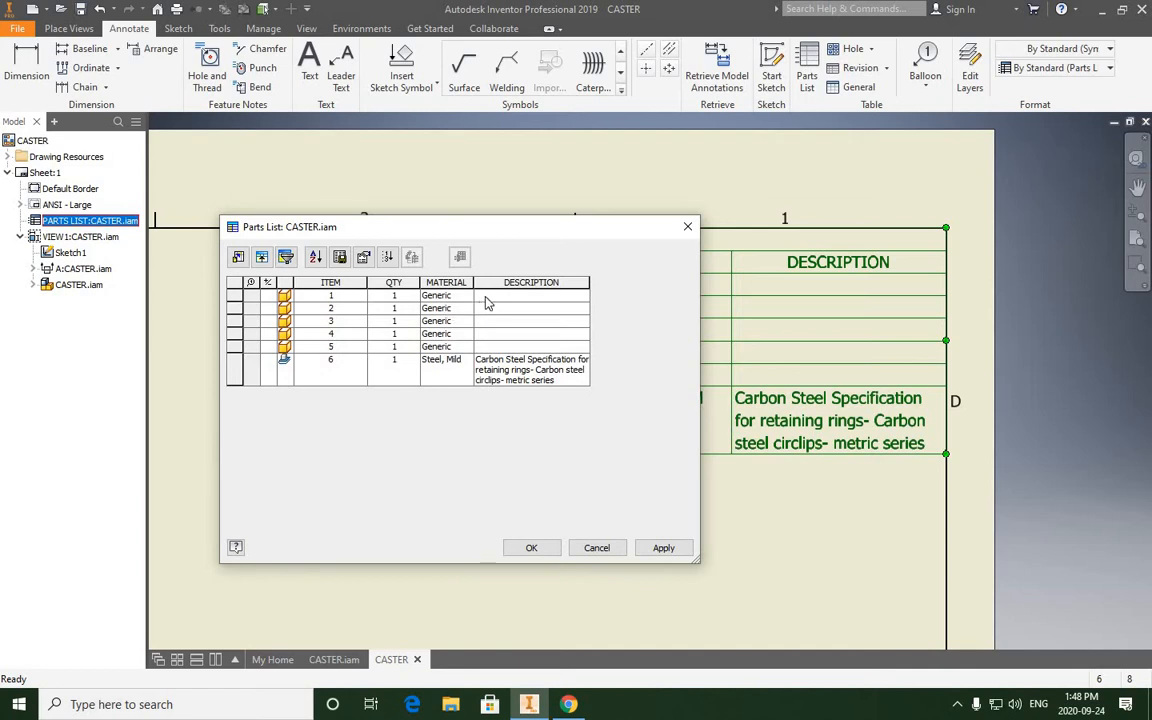
{"action": "left_click", "coordinate": [485, 298]}
{"action": "type", "text": "POST"}
{"action": "left_click", "coordinate": [495, 311]}
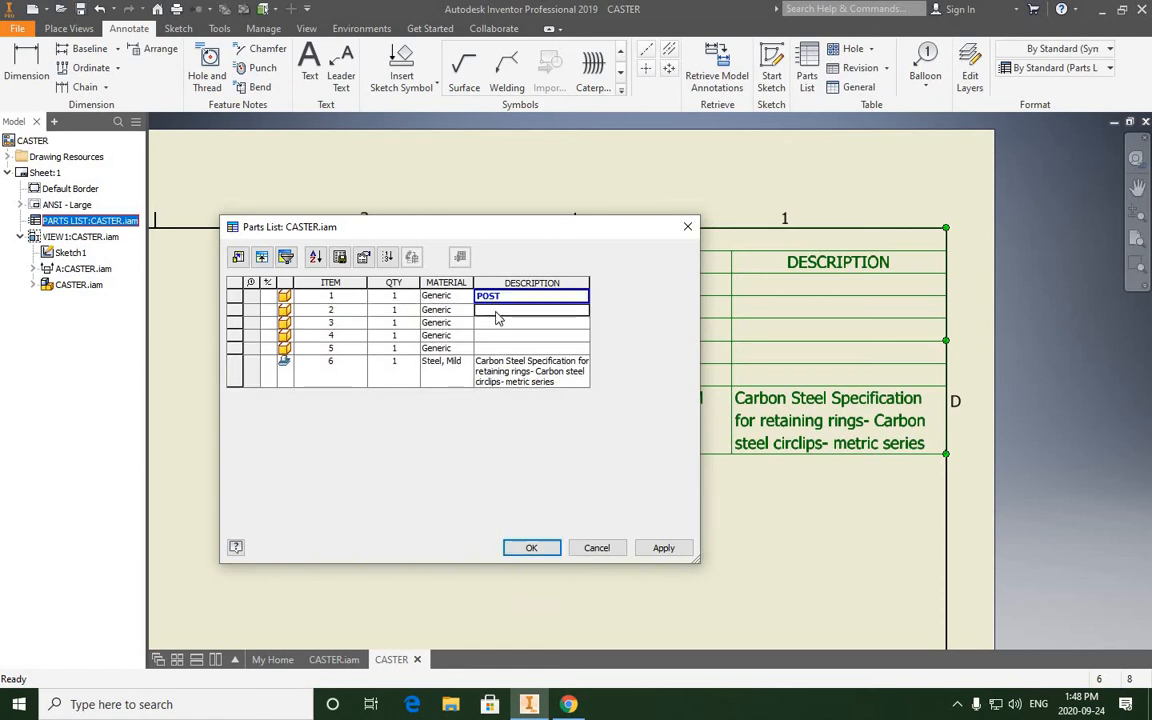
{"action": "type", "text": "BRACKET"}
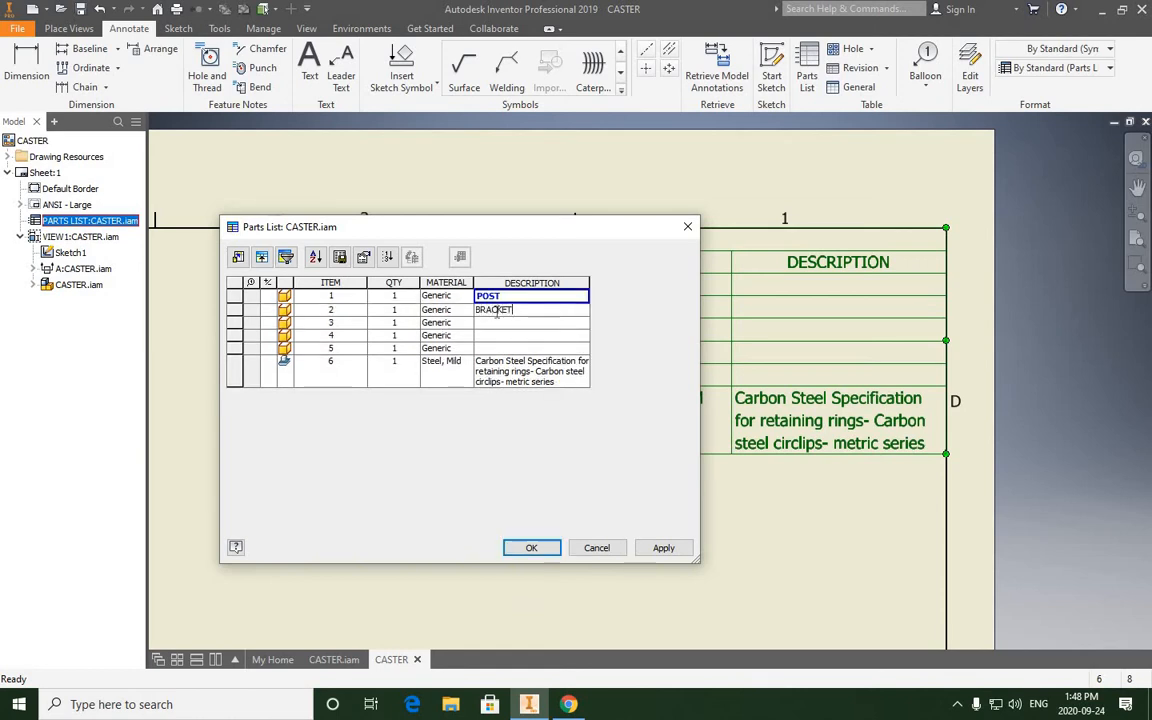
{"action": "left_click", "coordinate": [487, 323]}
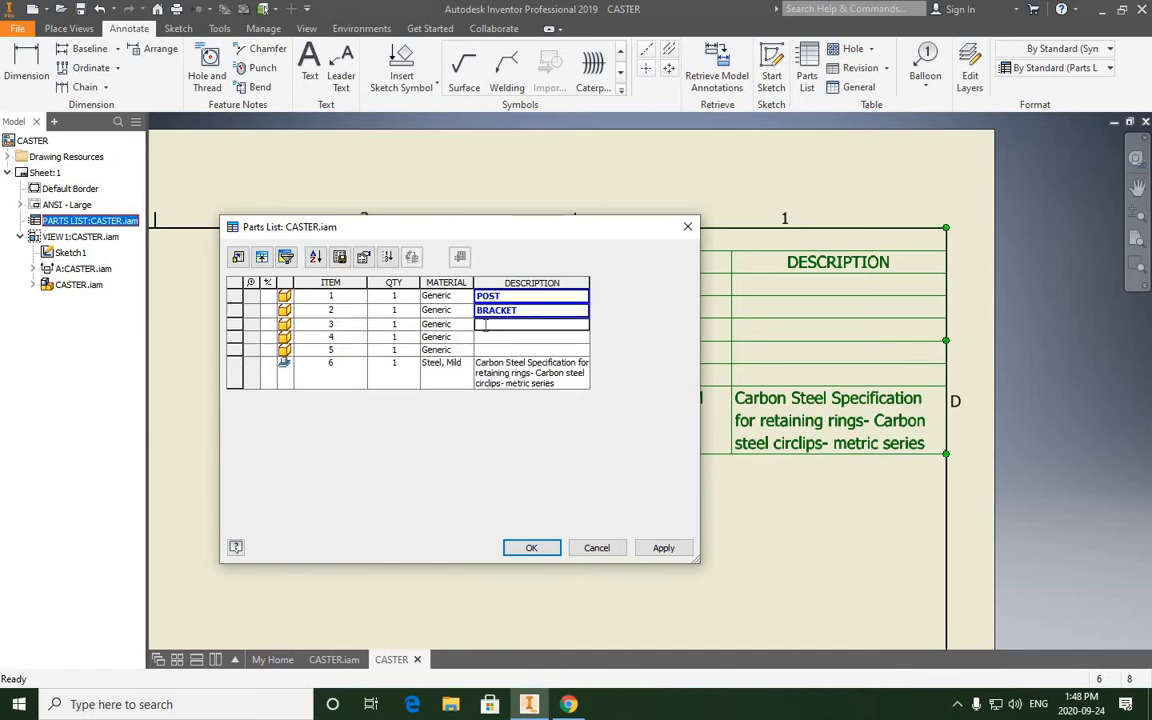
{"action": "type", "text": "SHAFT"}
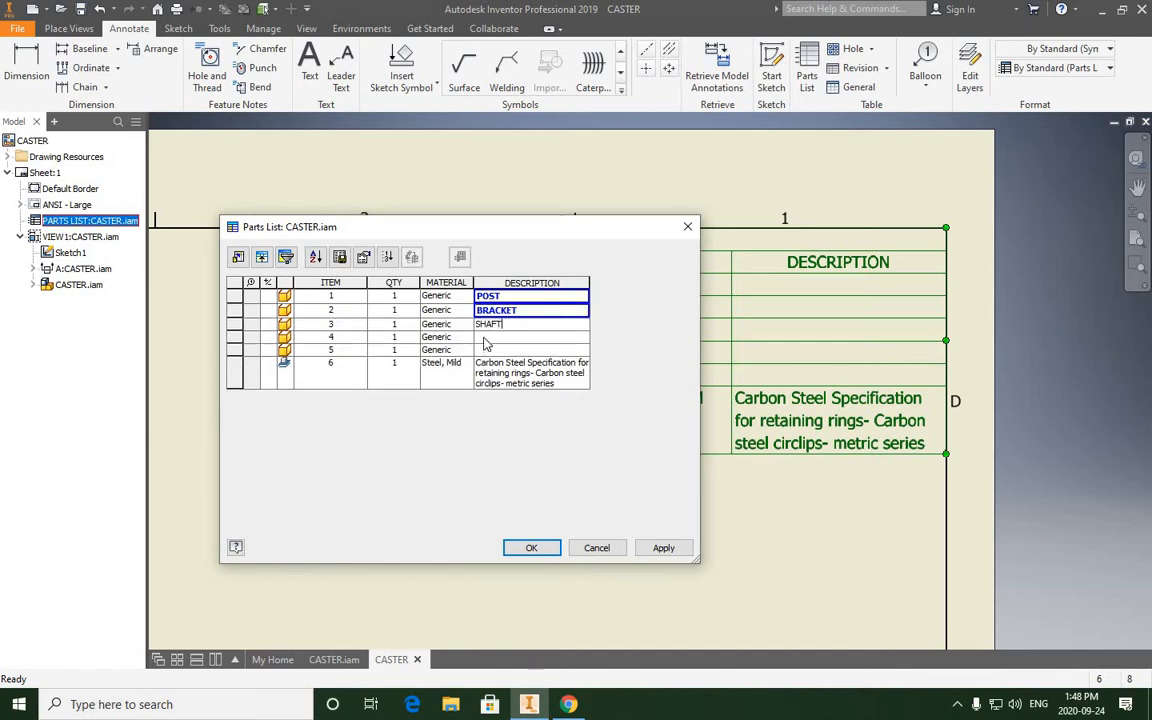
- Enter the descriptions WHEEL and BUSHING for items 4 and 5 of the parts list
{"action": "left_click", "coordinate": [484, 341]}
{"action": "type", "text": "WHEEL"}
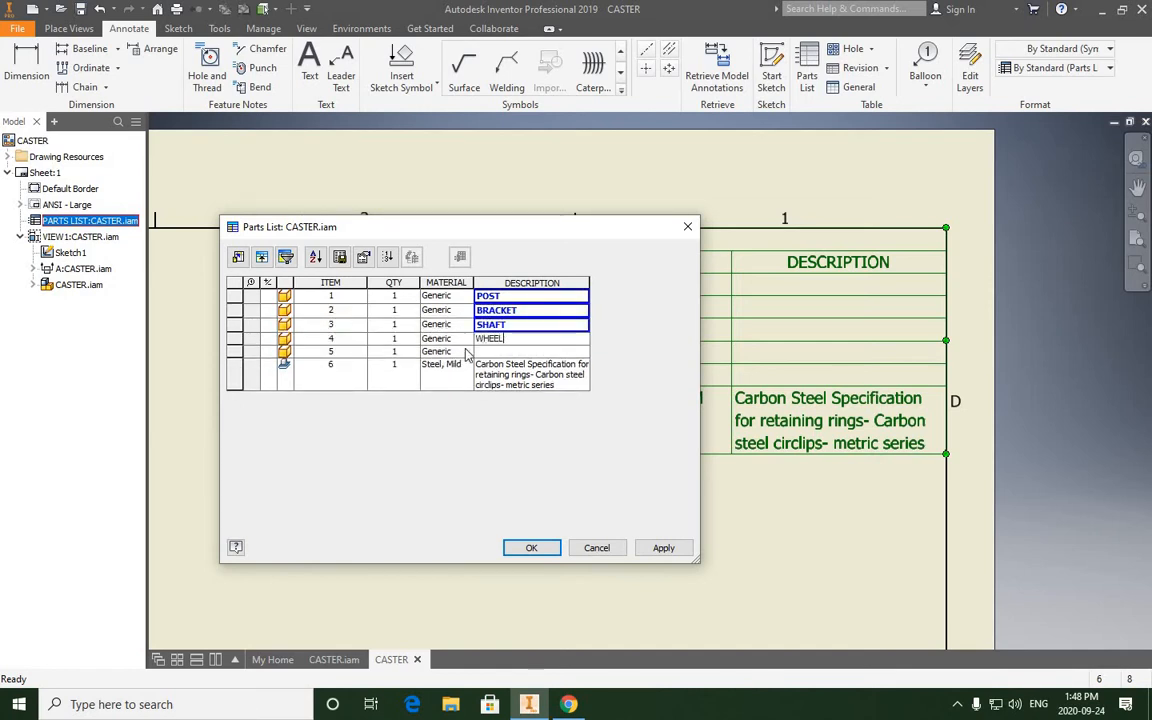
{"action": "left_click", "coordinate": [489, 354]}
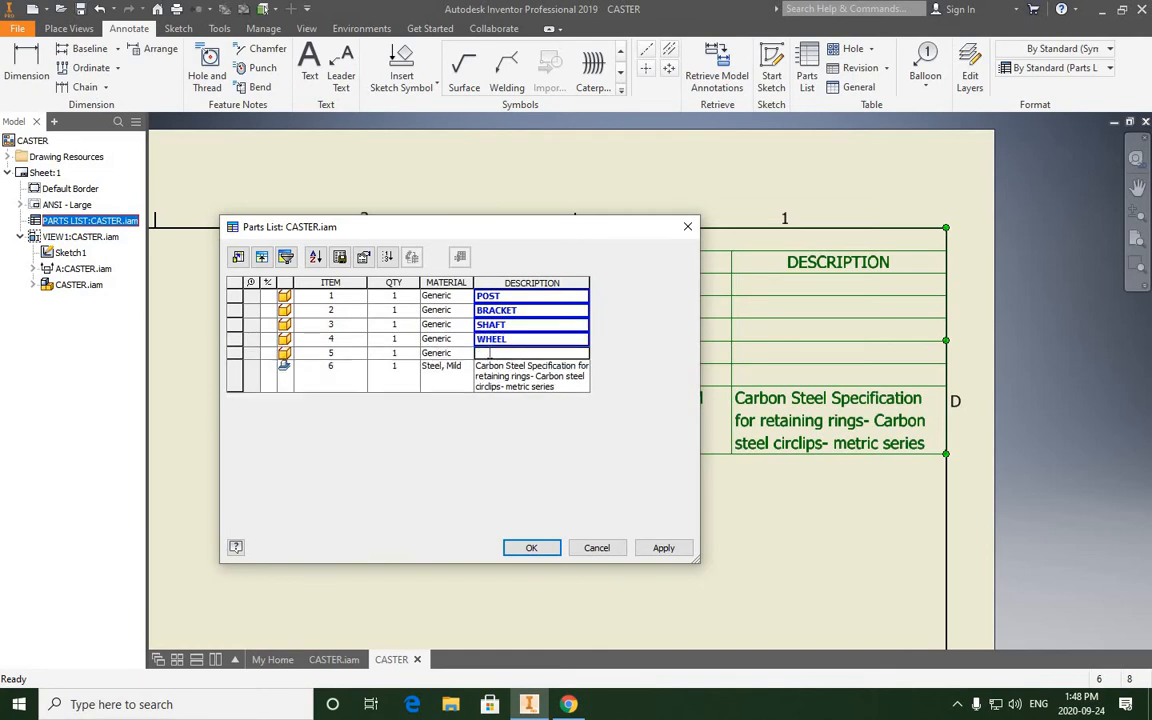
{"action": "type", "text": "BUSHING"}
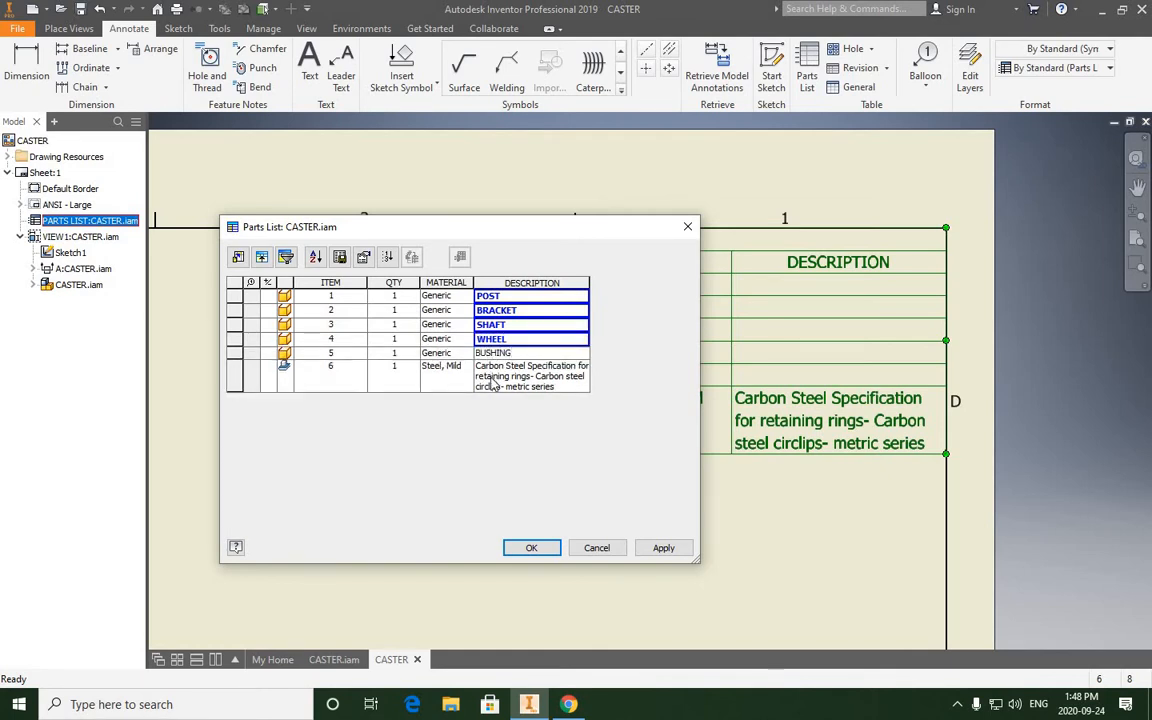
{"action": "key", "text": "Return"}
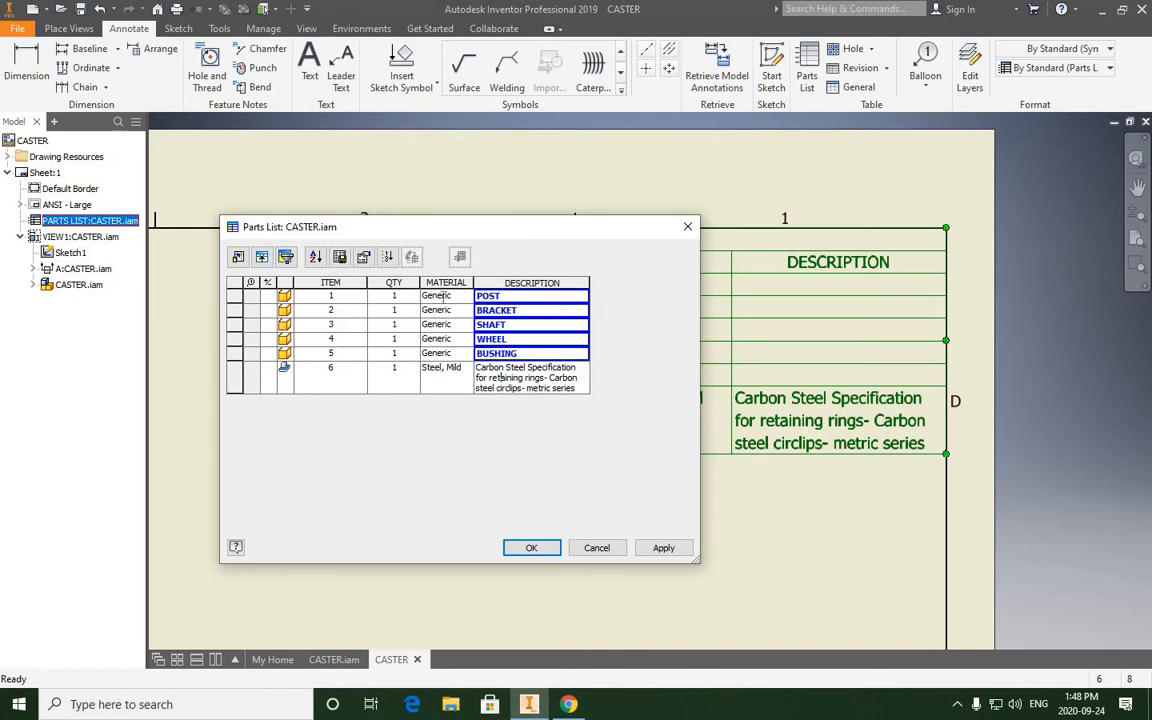
- Set the material of item 1 to SAE 1112 and of item 2 to 2.38 (#13GS GA)
{"action": "left_click", "coordinate": [441, 296]}
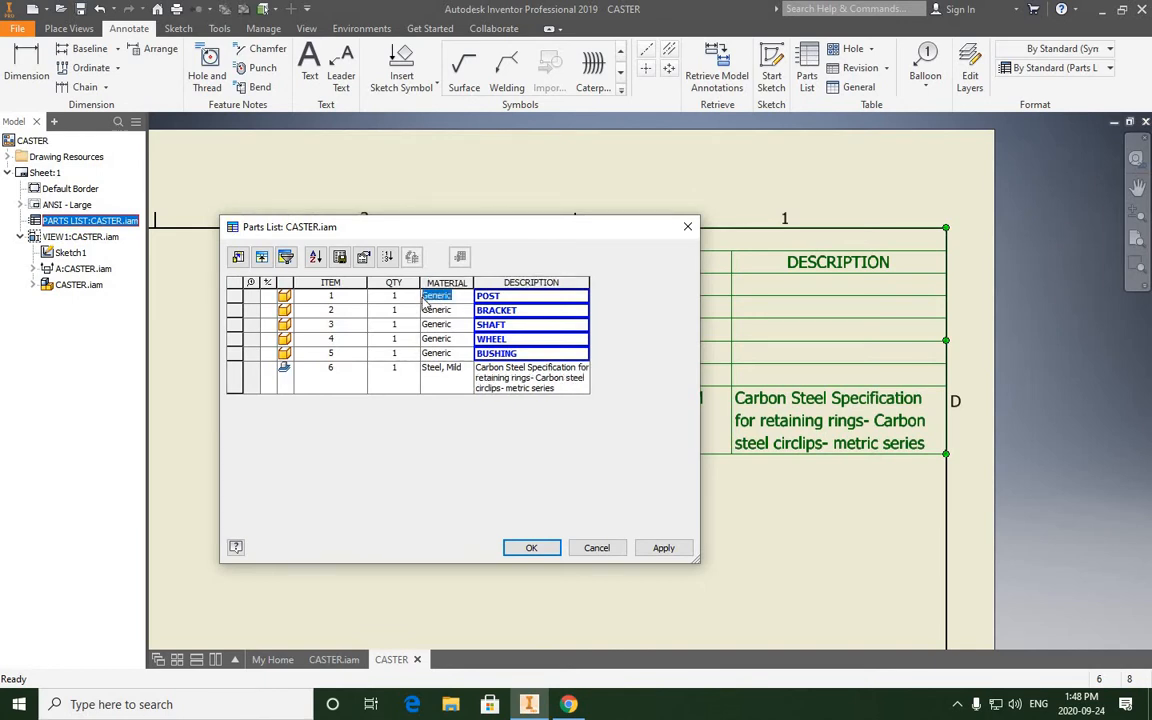
{"action": "type", "text": "SAE 1112"}
{"action": "left_click", "coordinate": [456, 311]}
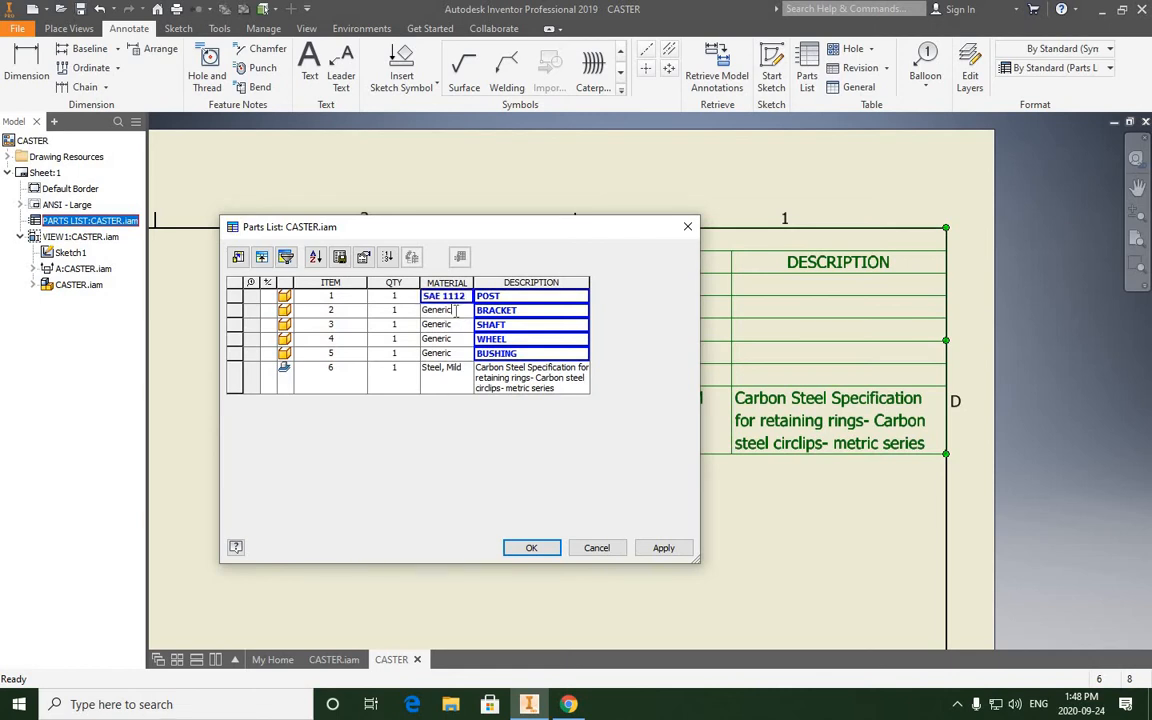
{"action": "double_click", "coordinate": [438, 311]}
{"action": "type", "text": "2.38 (#"}
{"action": "type", "text": "A"}
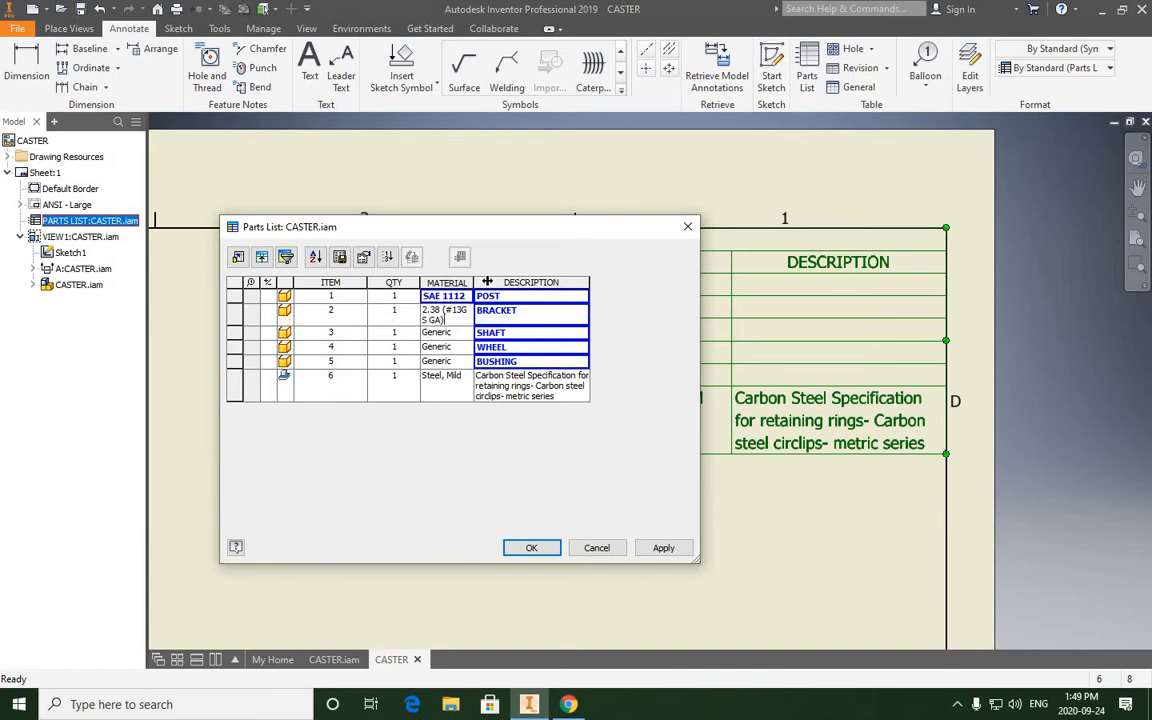
- Widen the MATERIAL column in the parts list editor and set the material of item 3 to SAE 1112
{"action": "left_click_drag", "start_coordinate": [474, 282], "coordinate": [503, 282]}
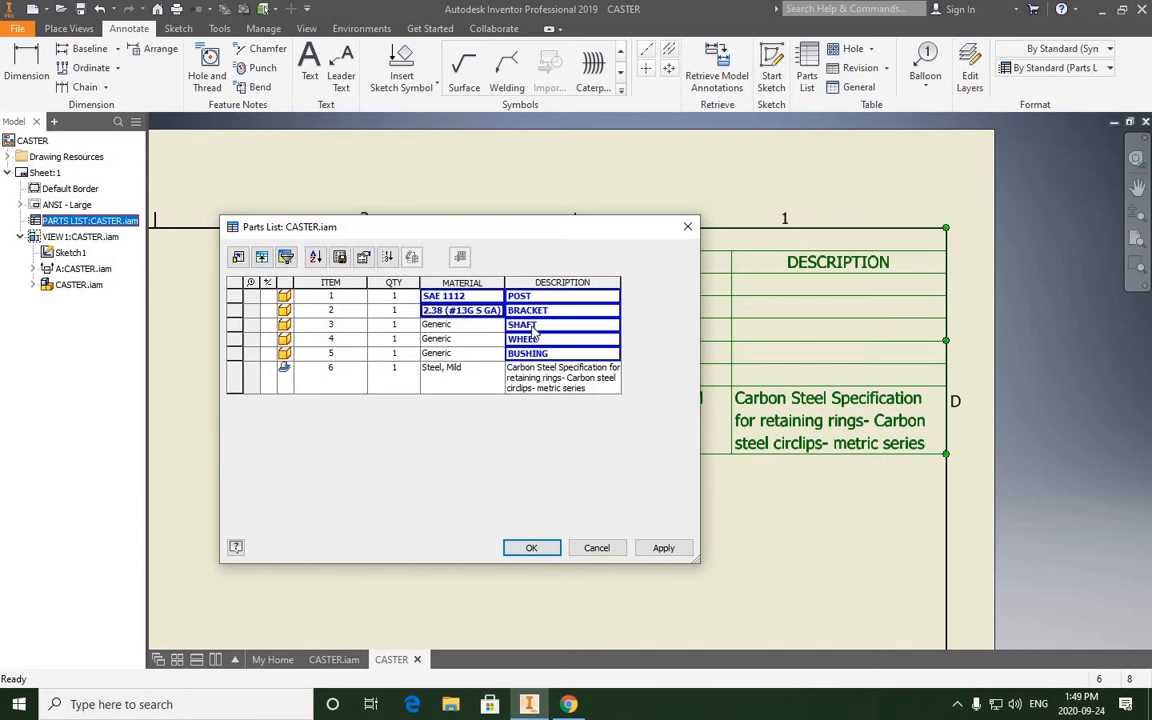
{"action": "left_click", "coordinate": [470, 324]}
{"action": "type", "text": "SAE 1112"}
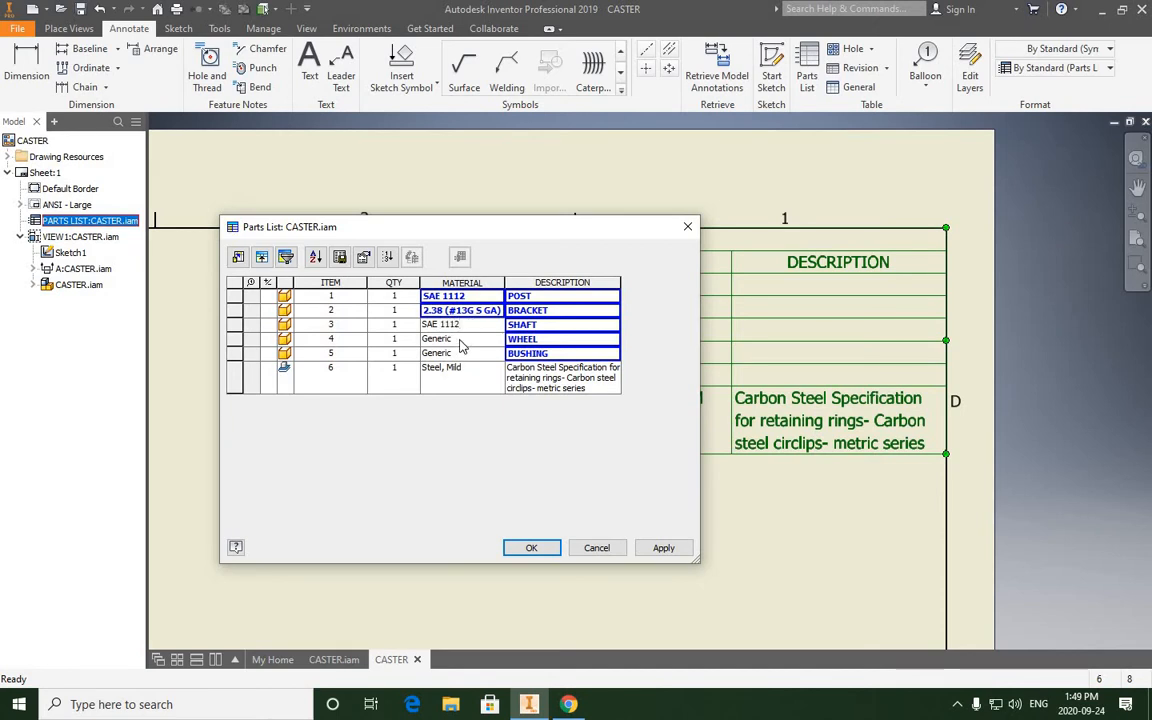
{"action": "key", "text": "Return"}
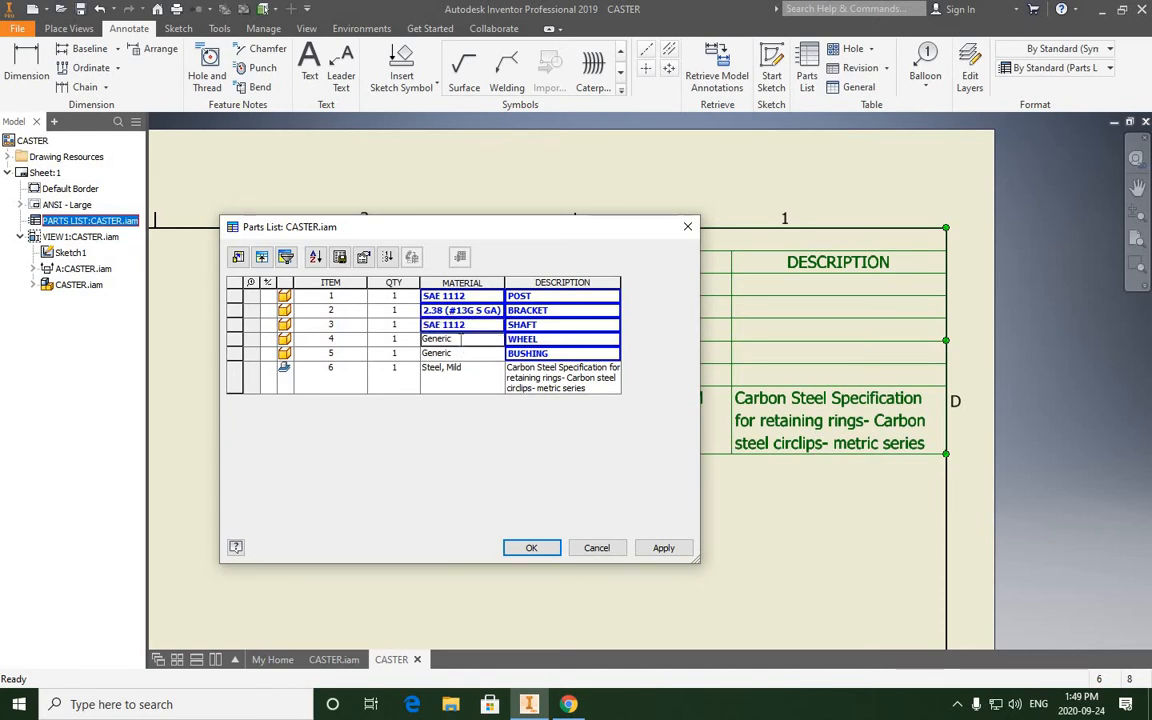
- Set the material of item 4 to HARD RUBBER and of item 5 to BRASS
{"action": "left_click", "coordinate": [462, 340]}
{"action": "type", "text": "HARD RUBB"}
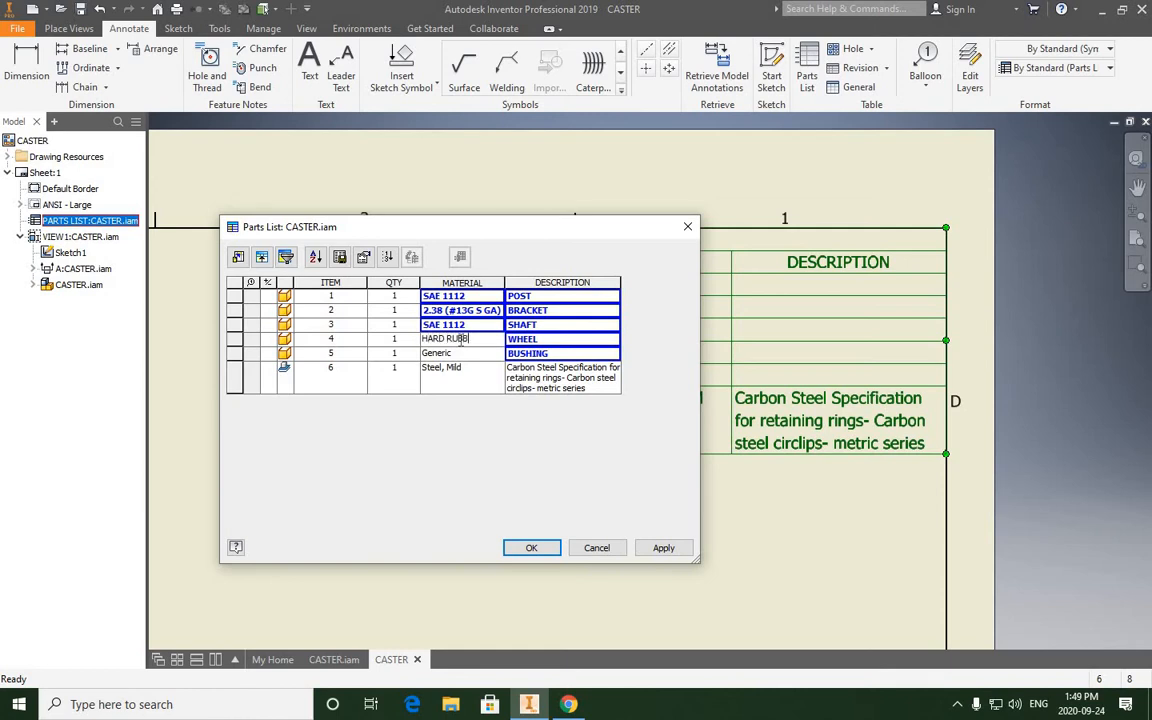
{"action": "type", "text": "ER"}
{"action": "key", "text": "Return"}
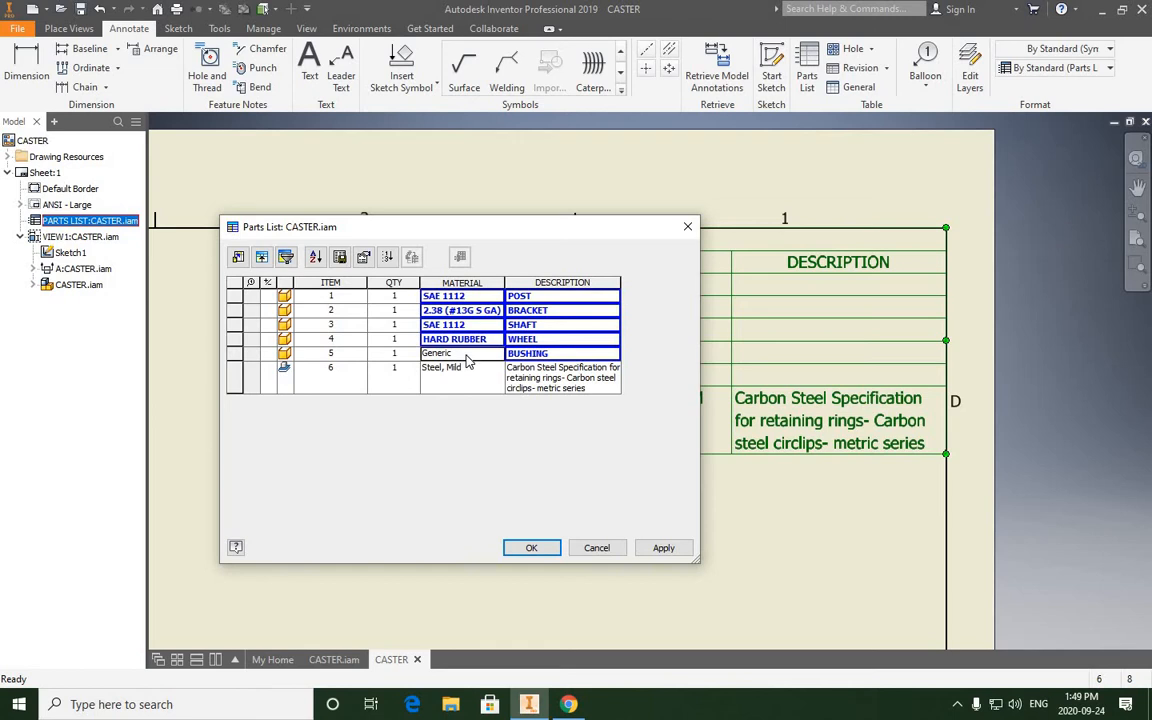
{"action": "type", "text": "BRASS"}
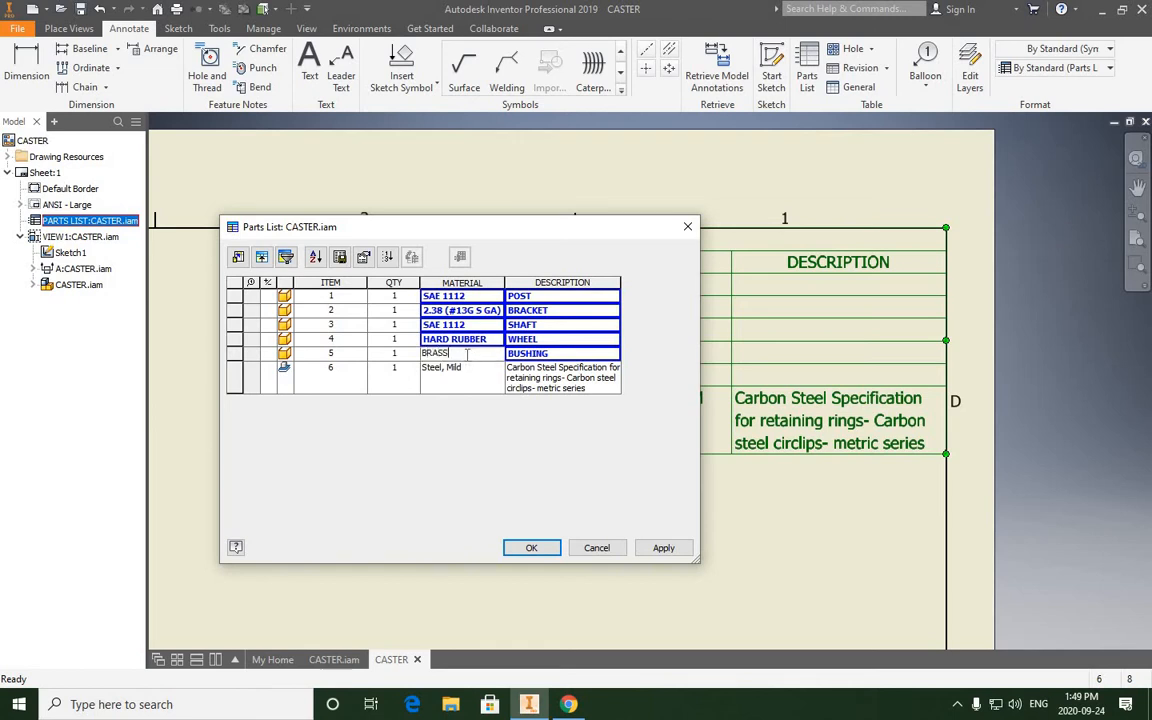
{"action": "left_click", "coordinate": [460, 368]}
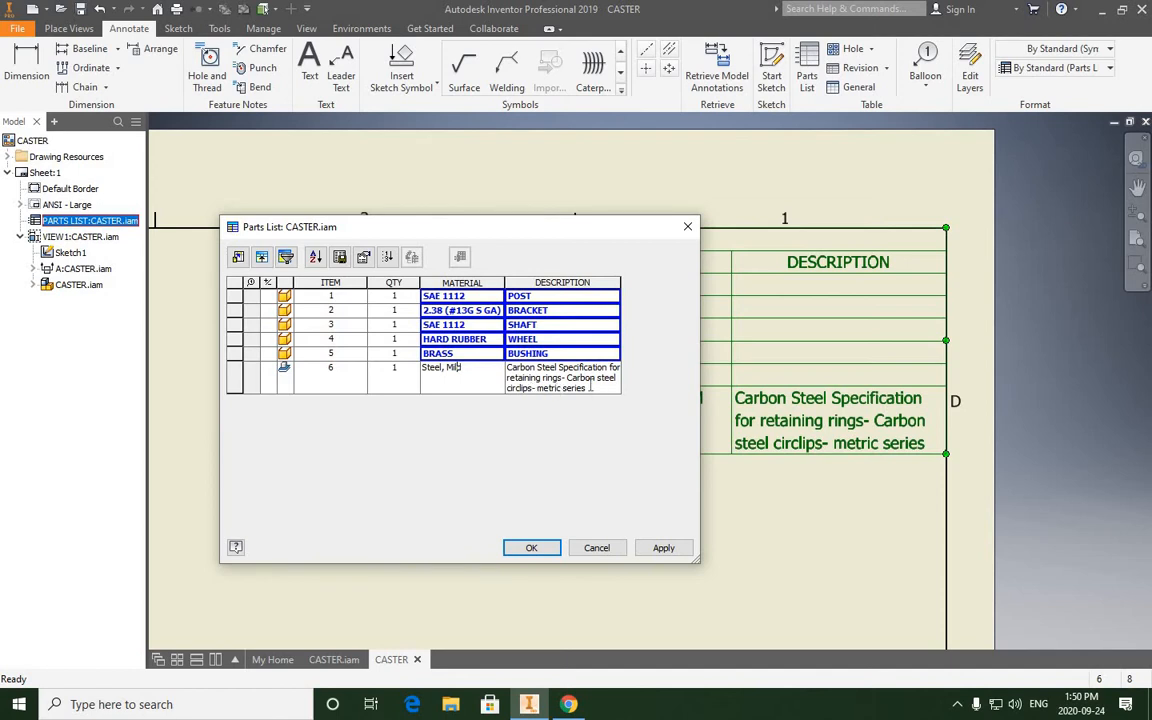
- Replace the description of item 6 with EXT. RETAINING RING SERIES 5133
{"action": "left_click", "coordinate": [518, 377]}
{"action": "left_click_drag", "start_coordinate": [606, 388], "coordinate": [506, 371]}
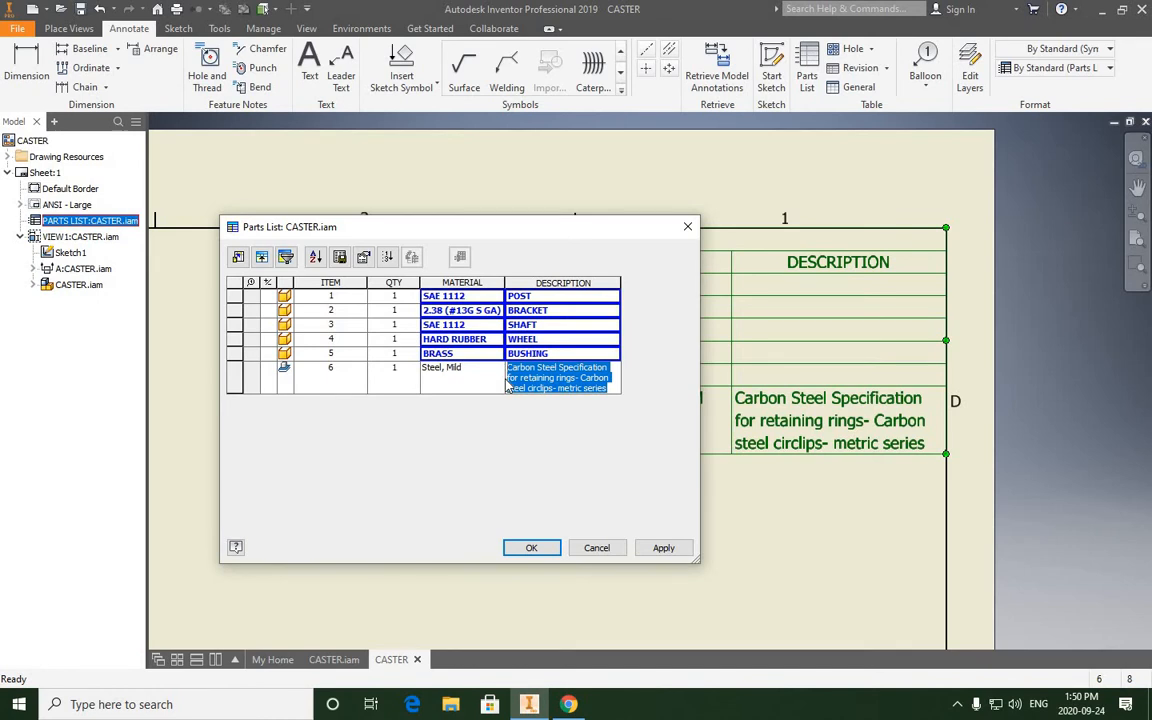
{"action": "type", "text": "EX"}
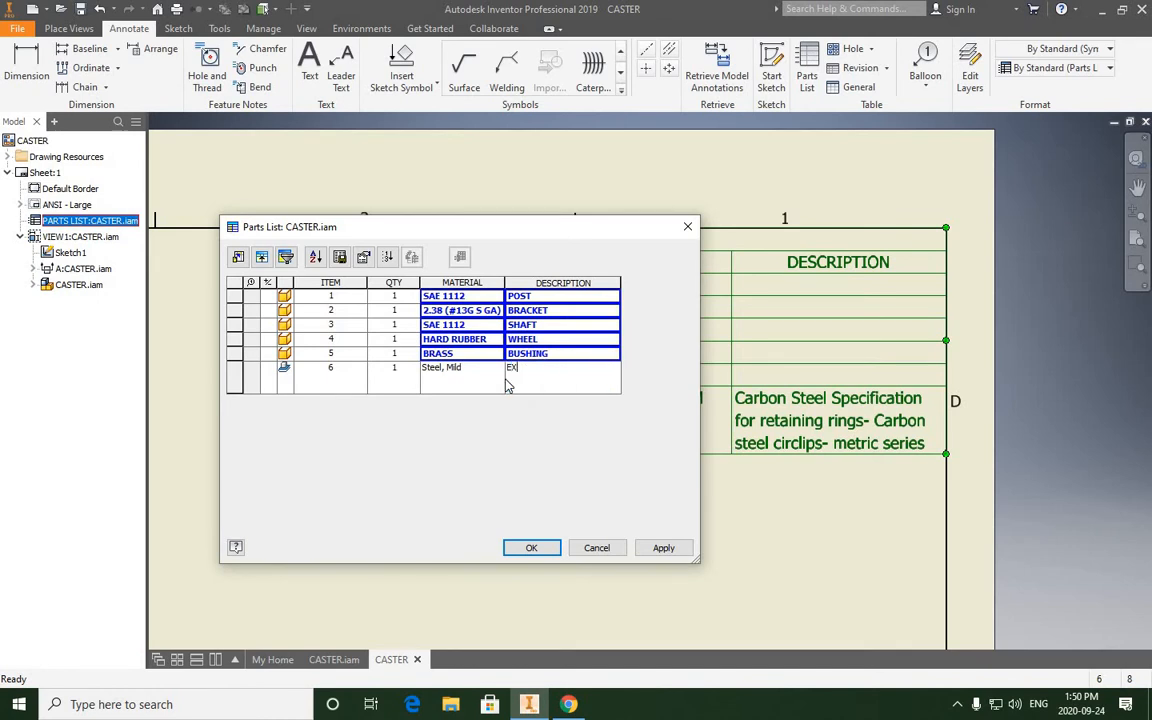
{"action": "type", "text": "T. RETAINING RING"}
{"action": "type", "text": "SERIES"}
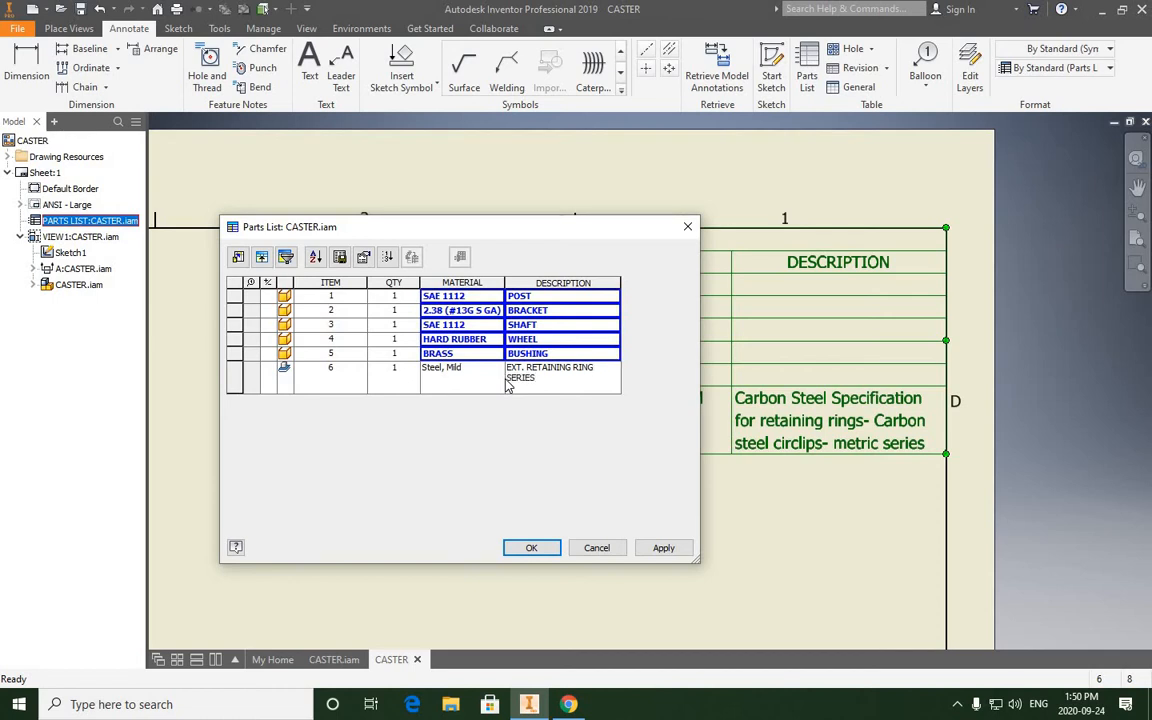
{"action": "type", "text": " 5133"}
- Set the material of item 6 to STOCK and apply the edits to the parts list
{"action": "left_click", "coordinate": [463, 368]}
{"action": "left_click_drag", "start_coordinate": [463, 368], "coordinate": [426, 370]}
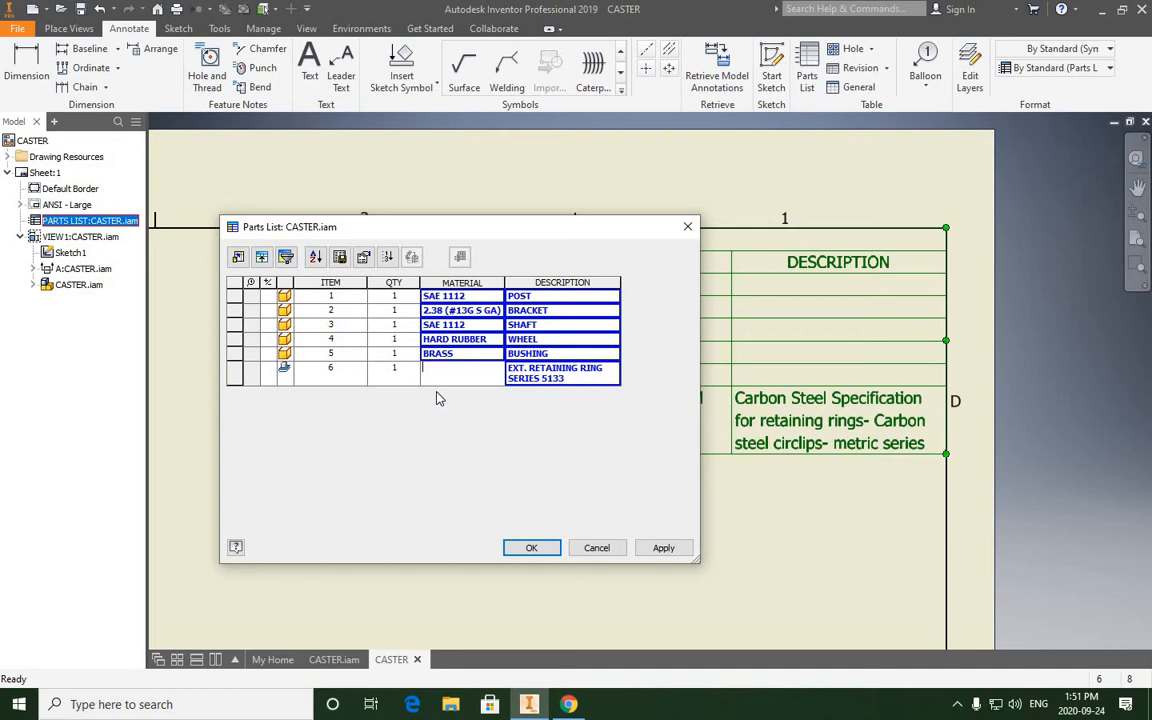
{"action": "type", "text": "K"}
{"action": "left_click", "coordinate": [660, 549]}
{"action": "left_click", "coordinate": [529, 548]}
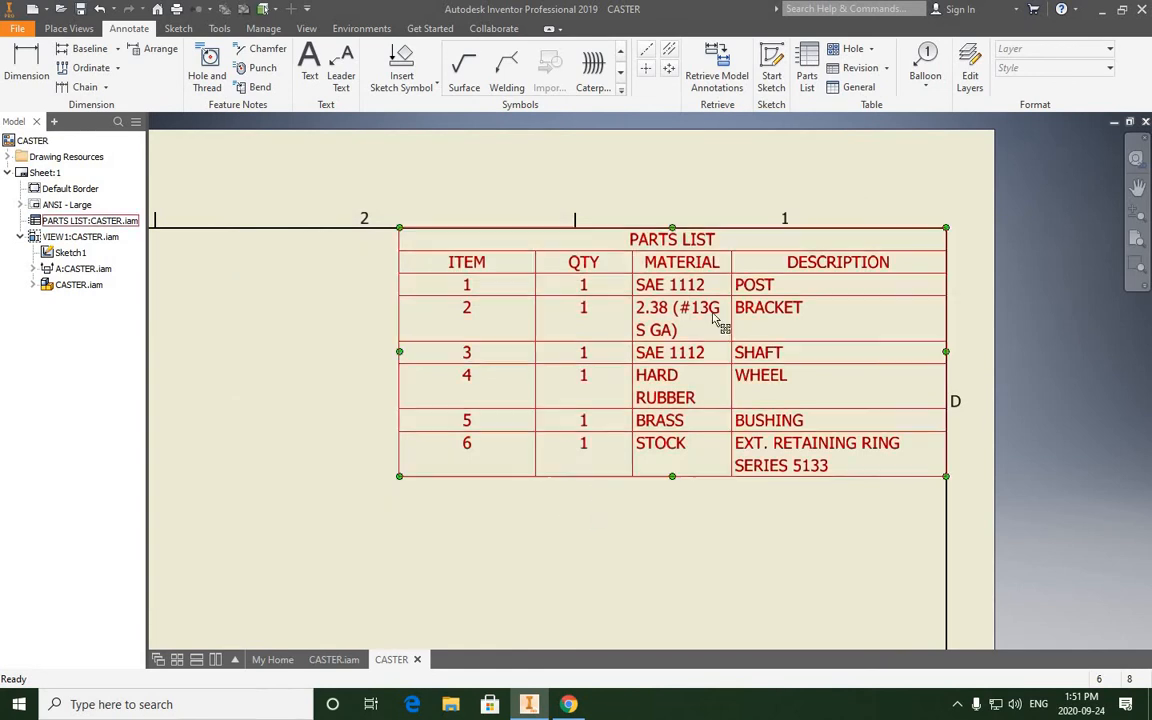
- Adjust the MATERIAL and DESCRIPTION column widths of the placed parts list so that every entry fits on one line
{"action": "scroll", "coordinate": [674, 330], "scroll_direction": "down", "scroll_amount": 3}
{"action": "scroll", "coordinate": [672, 342], "scroll_direction": "up", "scroll_amount": 8}
{"action": "scroll", "coordinate": [660, 358], "scroll_direction": "down", "scroll_amount": 4}
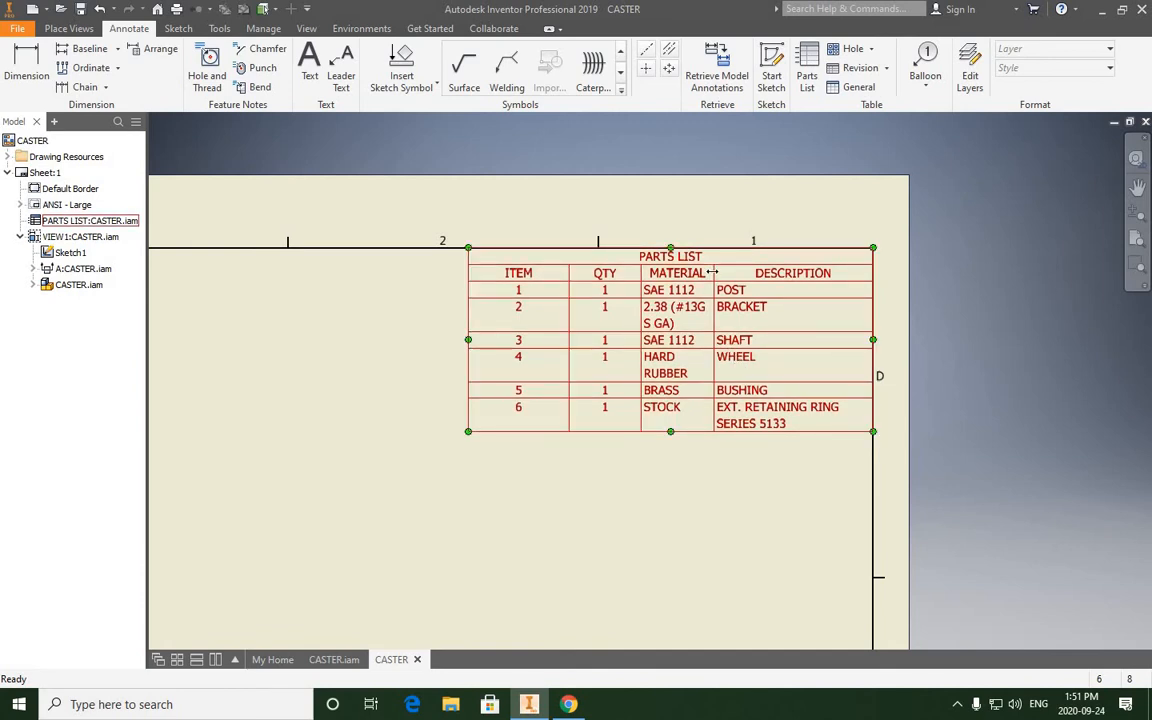
{"action": "left_click_drag", "start_coordinate": [713, 271], "coordinate": [549, 276]}
{"action": "left_click", "coordinate": [589, 473]}
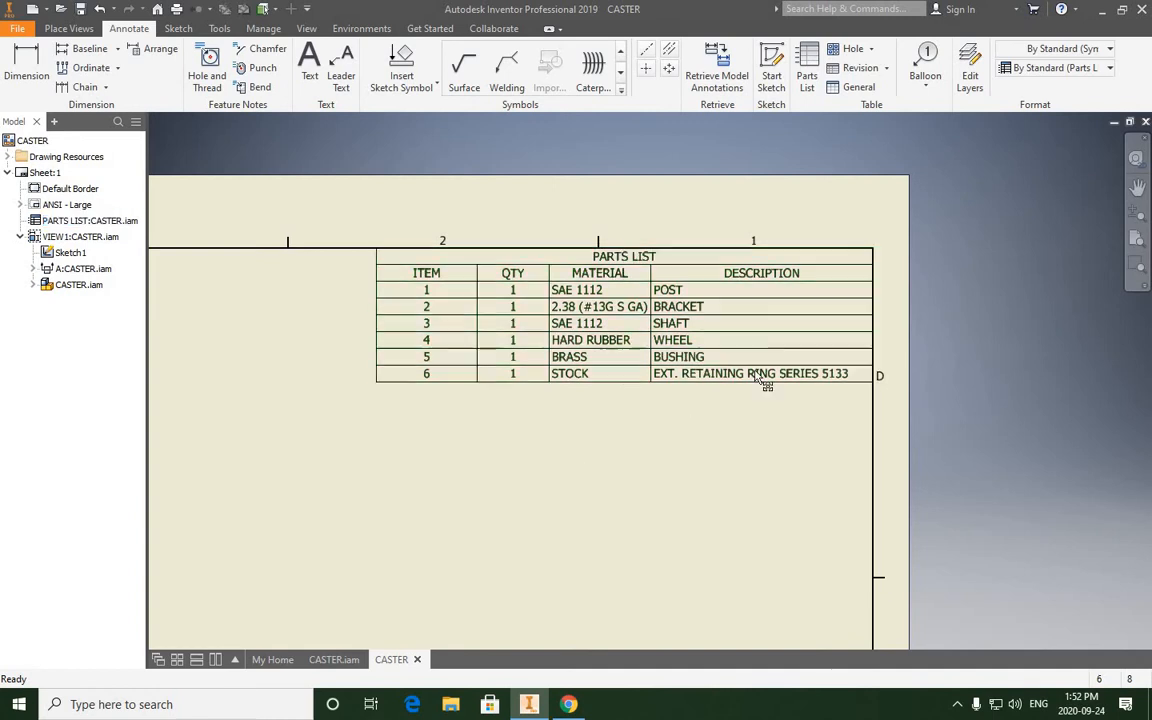
{"action": "left_click", "coordinate": [653, 273]}
{"action": "left_click_drag", "start_coordinate": [651, 274], "coordinate": [670, 273]}
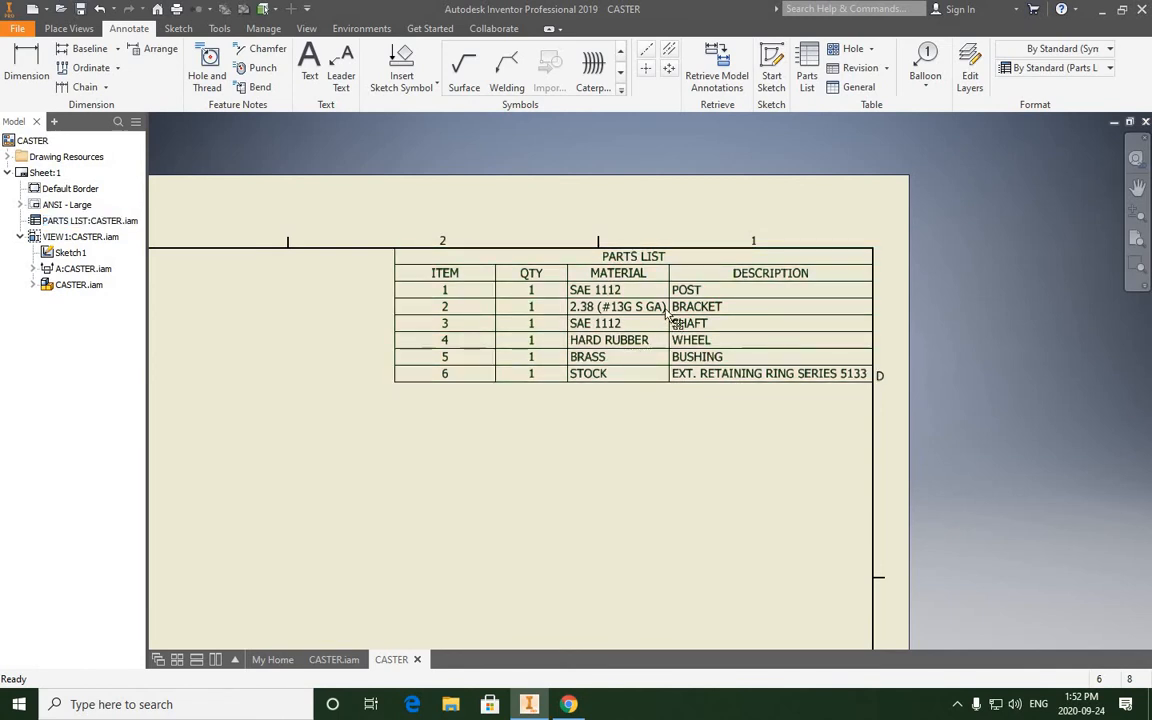
{"action": "left_click", "coordinate": [490, 382]}
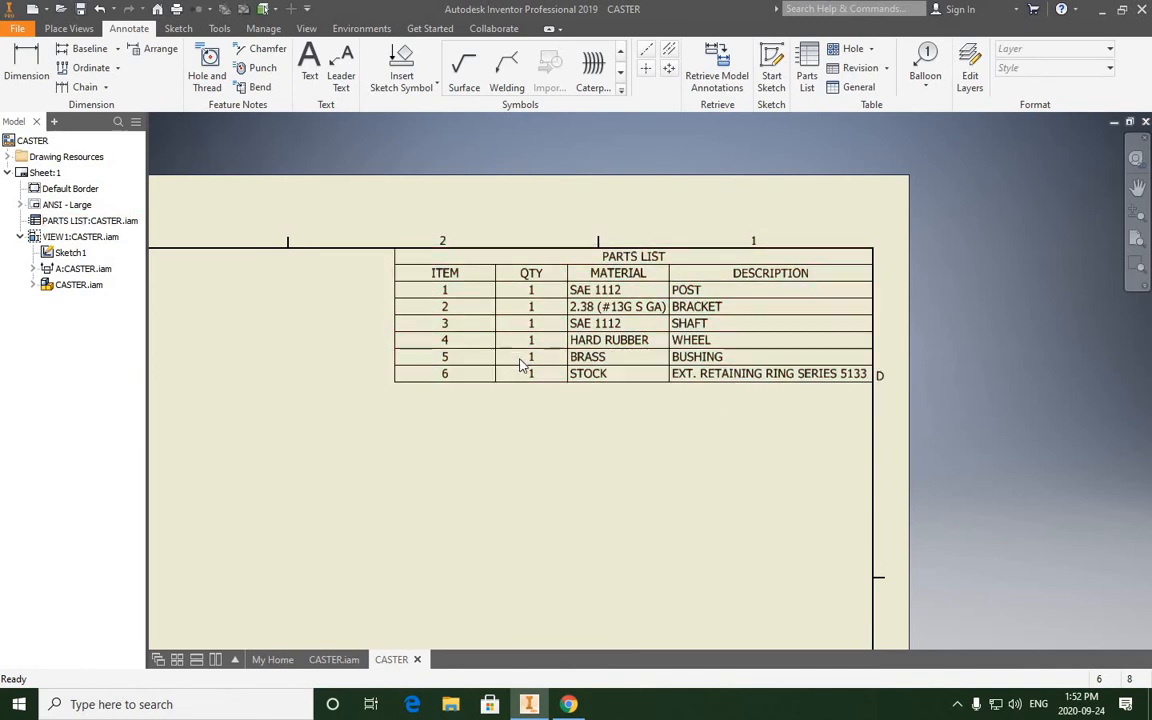
- Reopen the parts list editor to review the material and description entries, and close it
{"action": "scroll", "coordinate": [530, 378], "scroll_direction": "up", "scroll_amount": 5}
{"action": "scroll", "coordinate": [535, 402], "scroll_direction": "down", "scroll_amount": 3}
{"action": "scroll", "coordinate": [480, 478], "scroll_direction": "down", "scroll_amount": 3}
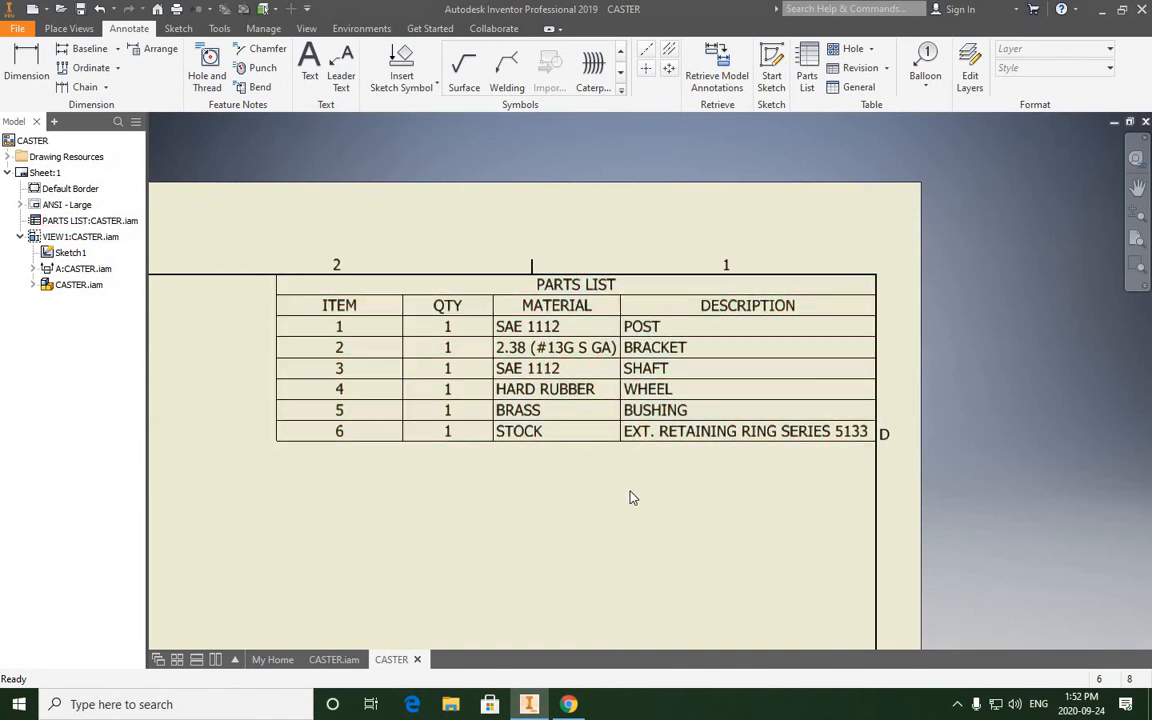
{"action": "double_click", "coordinate": [623, 318]}
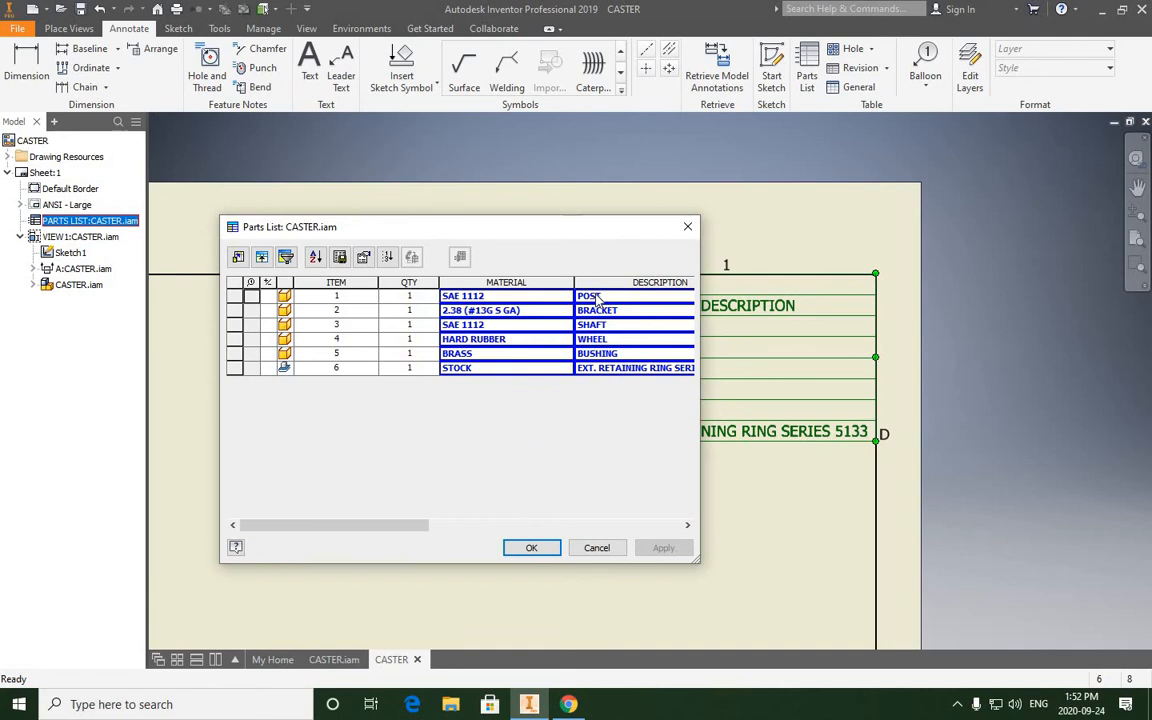
{"action": "left_click", "coordinate": [593, 297]}
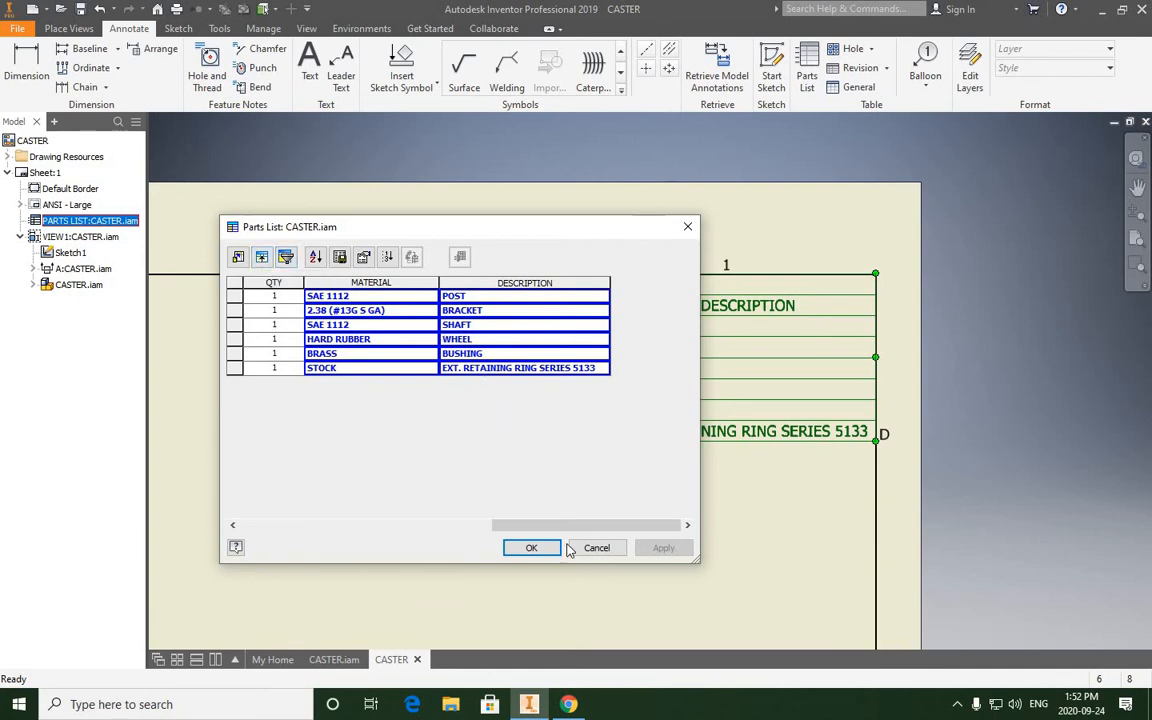
{"action": "left_click", "coordinate": [531, 548]}
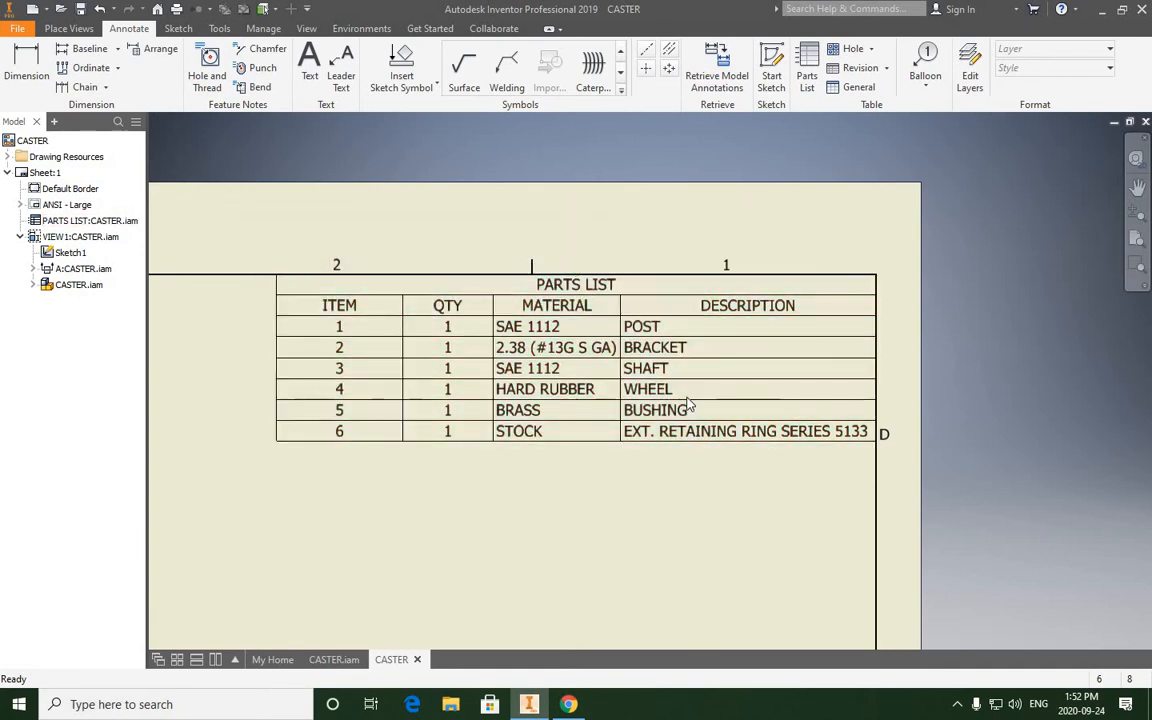
- Create a projected isometric view from the front view of the caster and place it below the parts list
{"action": "scroll", "coordinate": [699, 411], "scroll_direction": "up", "scroll_amount": 3}
{"action": "mouse_move", "coordinate": [668, 414]}
{"action": "middle_mouse_down"}
{"action": "mouse_move", "coordinate": [687, 312]}
{"action": "mouse_move", "coordinate": [766, 292]}
{"action": "mouse_move", "coordinate": [775, 277]}
{"action": "middle_mouse_up"}
{"action": "scroll", "coordinate": [661, 357], "scroll_direction": "down", "scroll_amount": 3}
{"action": "scroll", "coordinate": [661, 357], "scroll_direction": "up", "scroll_amount": 7}
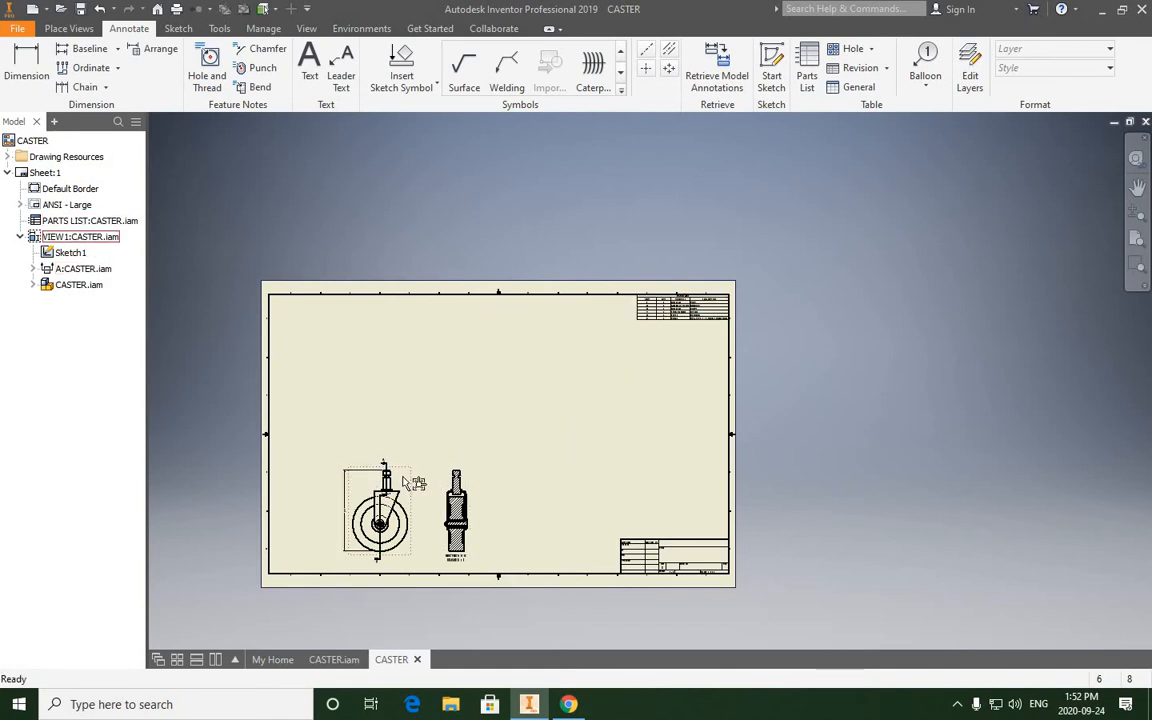
{"action": "scroll", "coordinate": [397, 494], "scroll_direction": "down", "scroll_amount": 3}
{"action": "scroll", "coordinate": [399, 494], "scroll_direction": "up", "scroll_amount": 4}
{"action": "scroll", "coordinate": [405, 486], "scroll_direction": "down", "scroll_amount": 5}
{"action": "middle_click_drag", "start_coordinate": [425, 456], "coordinate": [507, 343]}
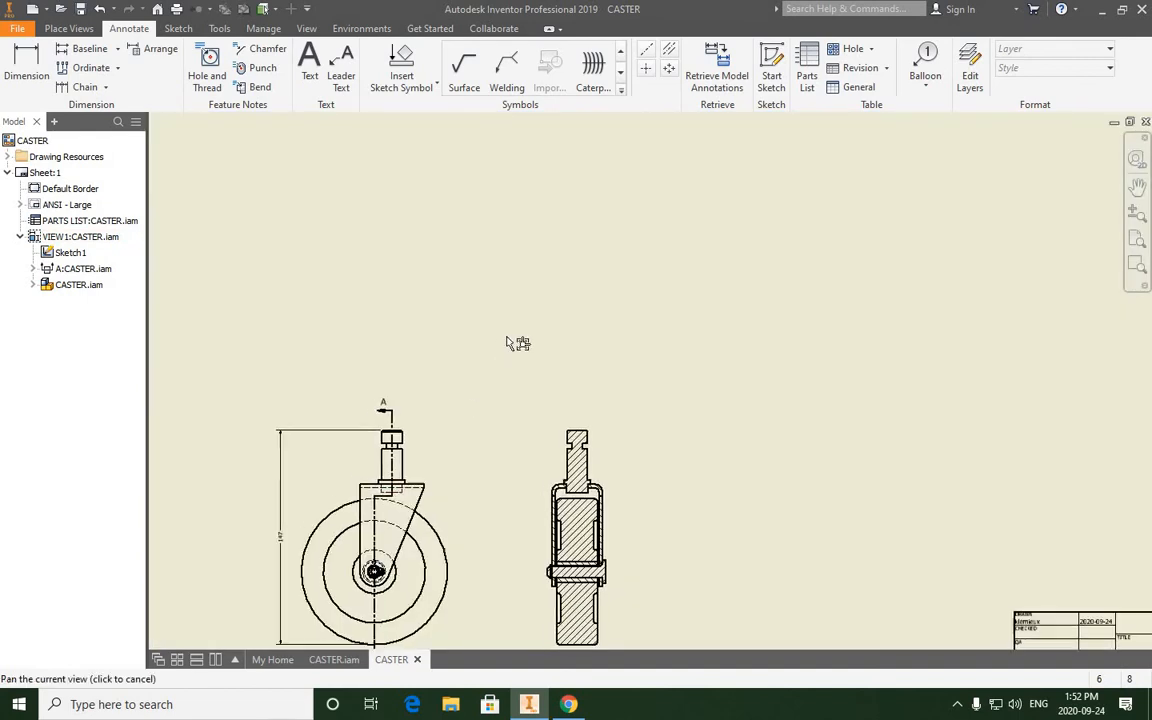
{"action": "right_click", "coordinate": [501, 362]}
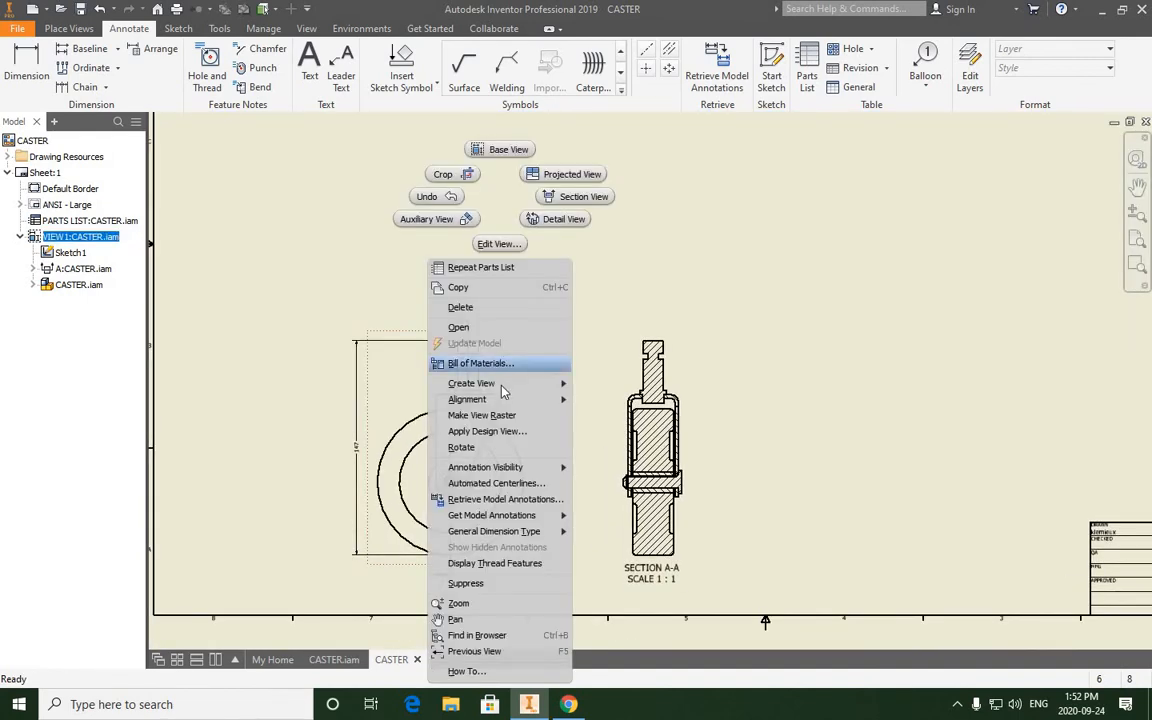
{"action": "mouse_move", "coordinate": [505, 385]}
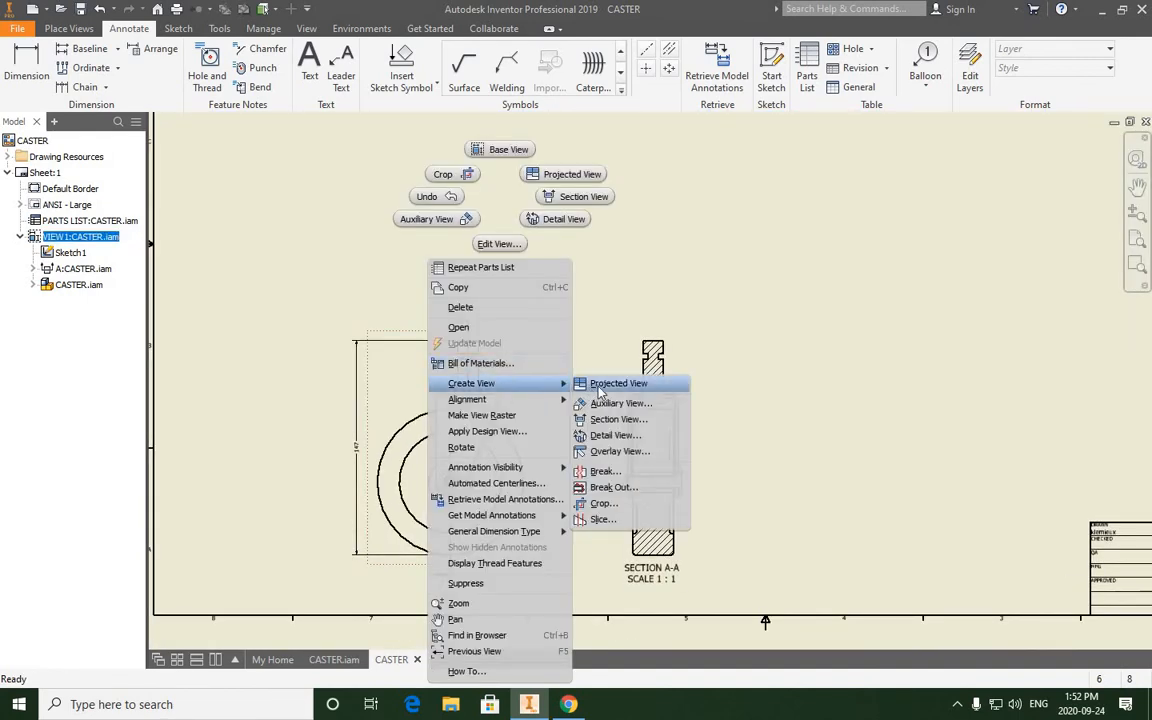
{"action": "left_click", "coordinate": [602, 385]}
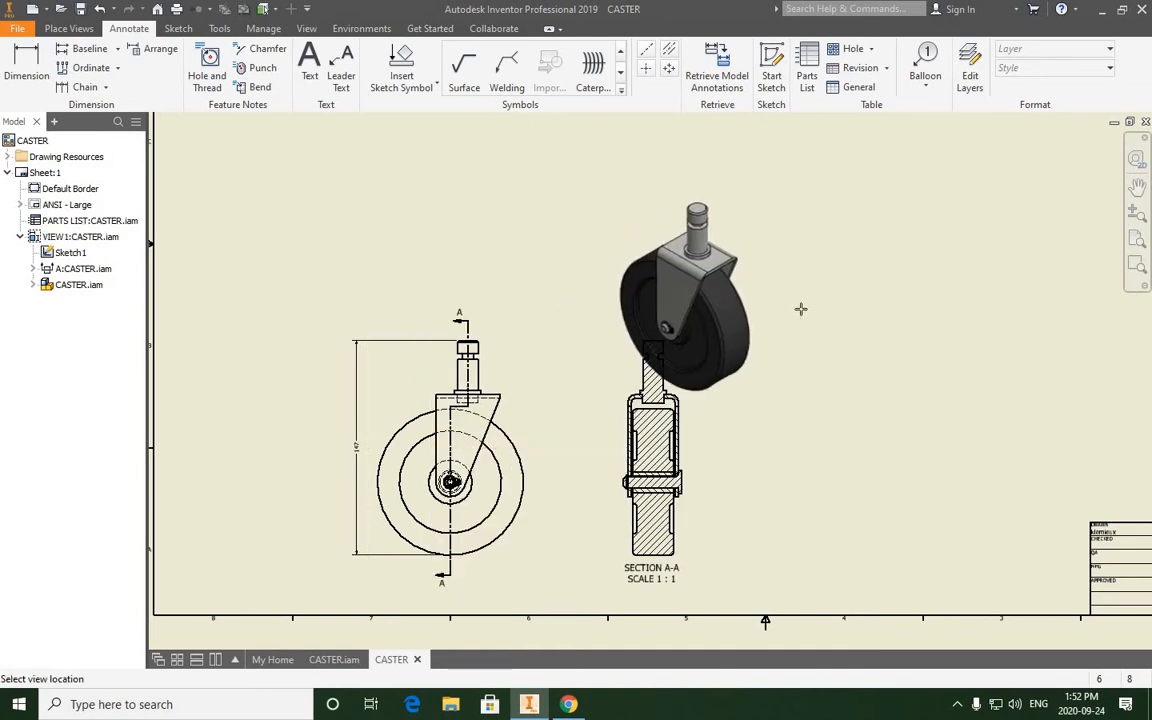
{"action": "middle_click_drag", "start_coordinate": [689, 355], "coordinate": [316, 500]}
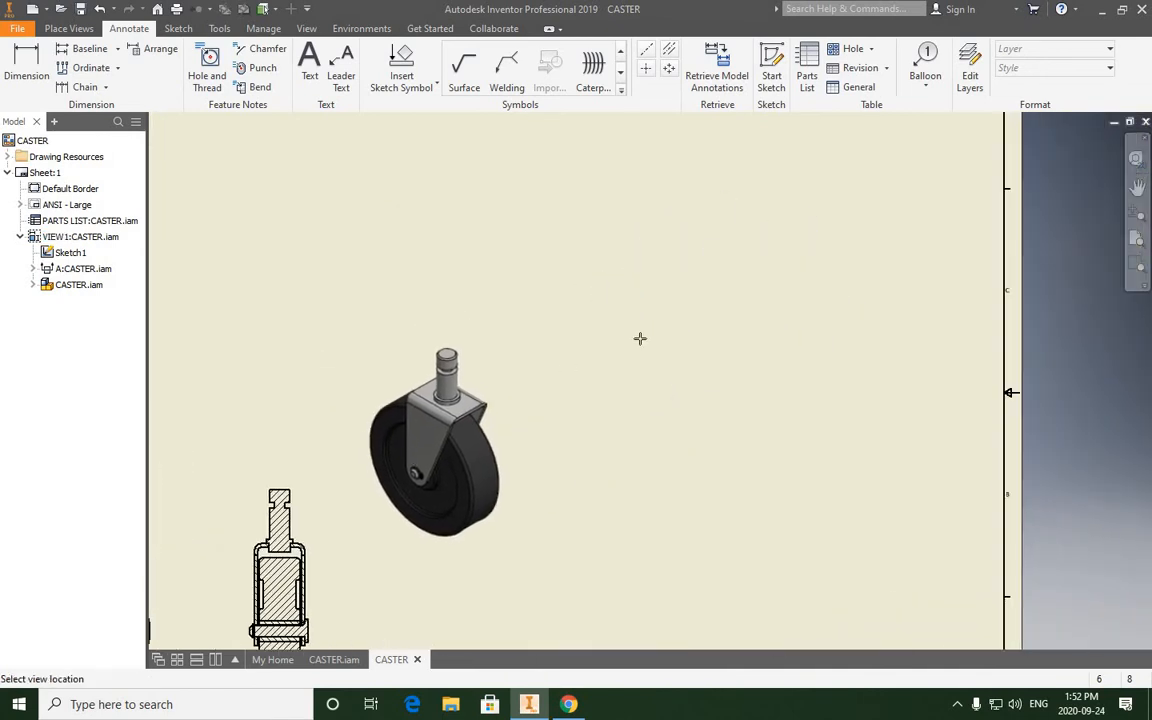
{"action": "scroll", "coordinate": [640, 338], "scroll_direction": "down", "scroll_amount": 3}
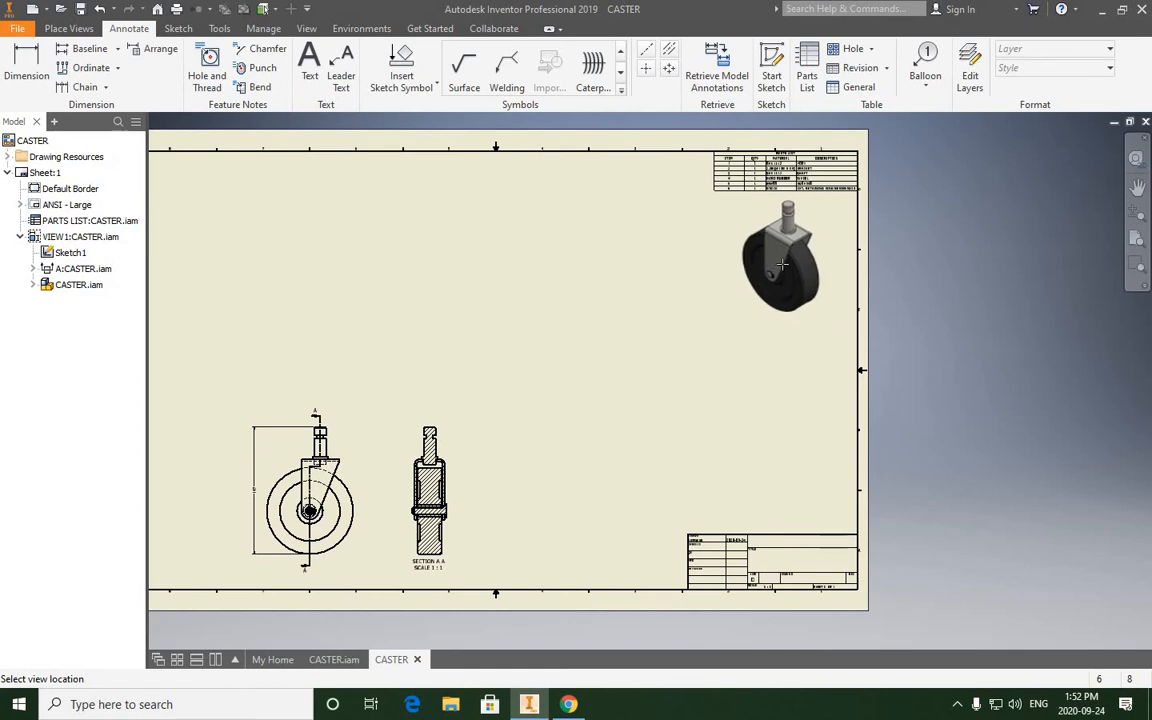
{"action": "left_click", "coordinate": [781, 264]}
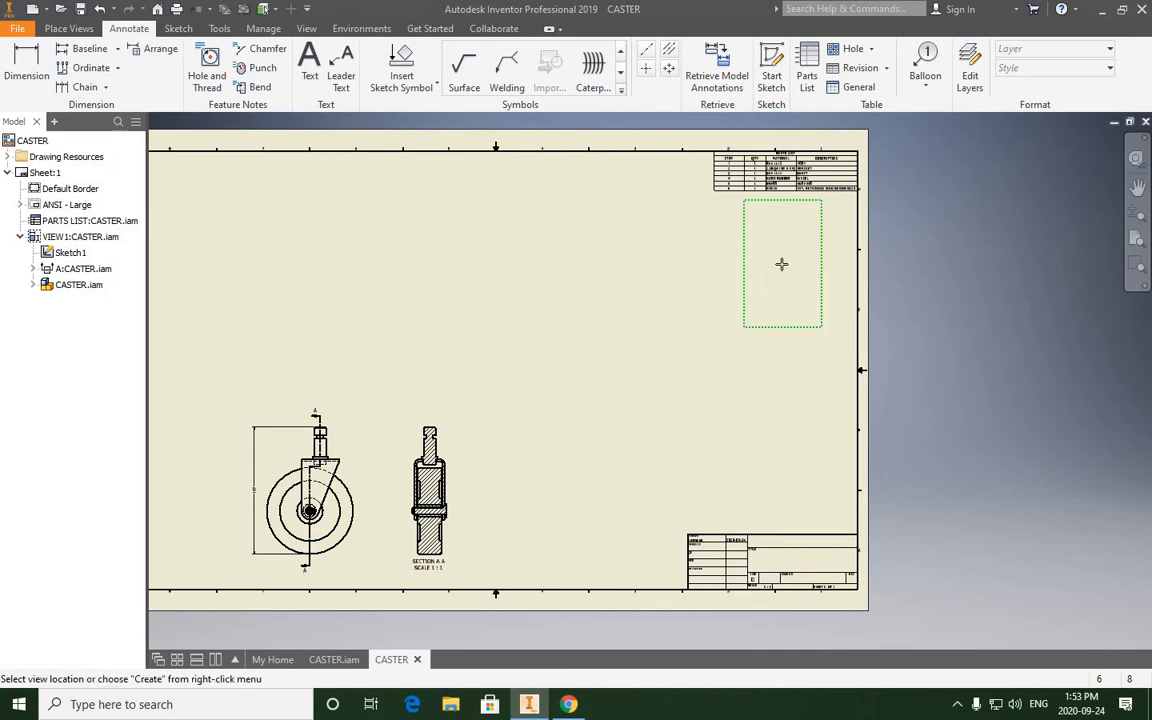
{"action": "right_click", "coordinate": [784, 267]}
{"action": "left_click", "coordinate": [840, 265]}
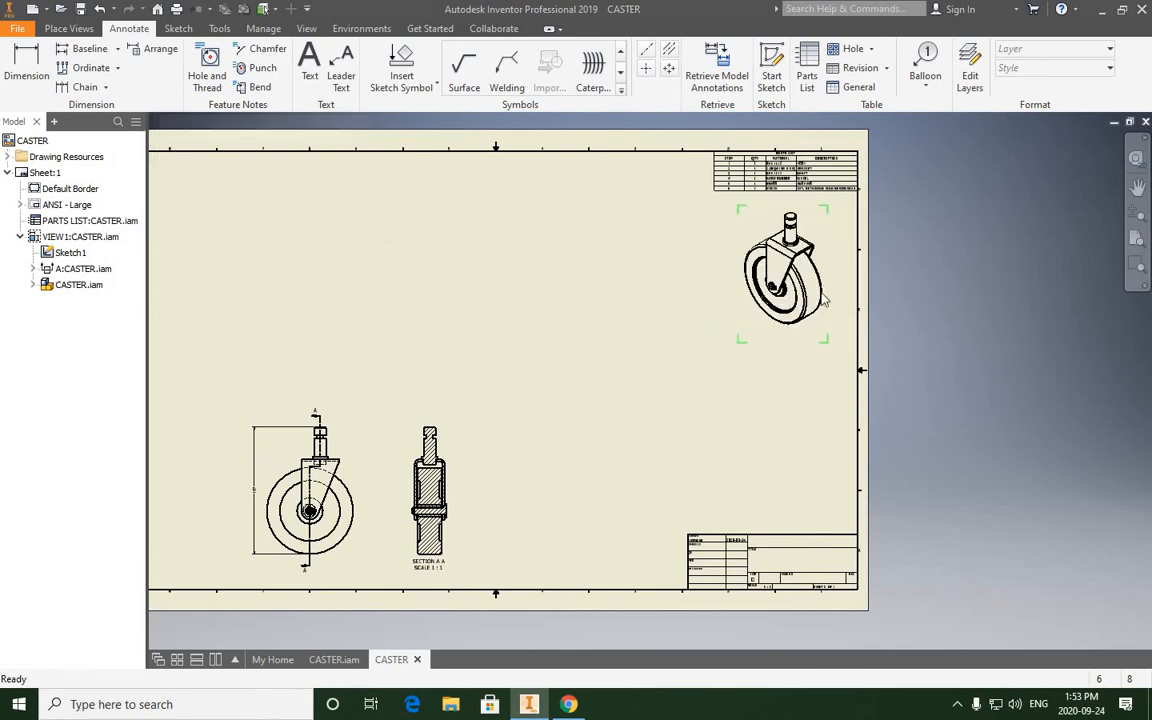
- Reposition the isometric view so that it sits just below the parts list, inside the sheet border
{"action": "middle_click_drag", "start_coordinate": [763, 237], "coordinate": [637, 396]}
{"action": "left_click_drag", "start_coordinate": [722, 213], "coordinate": [735, 192]}
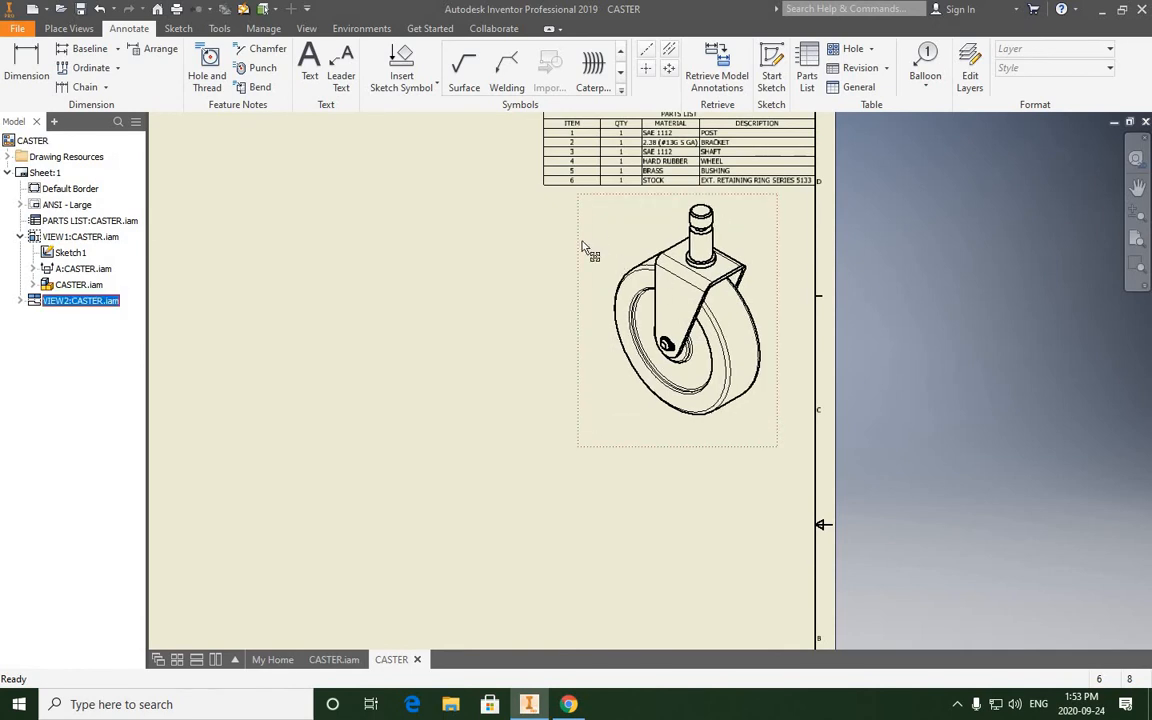
{"action": "left_click_drag", "start_coordinate": [617, 273], "coordinate": [616, 272]}
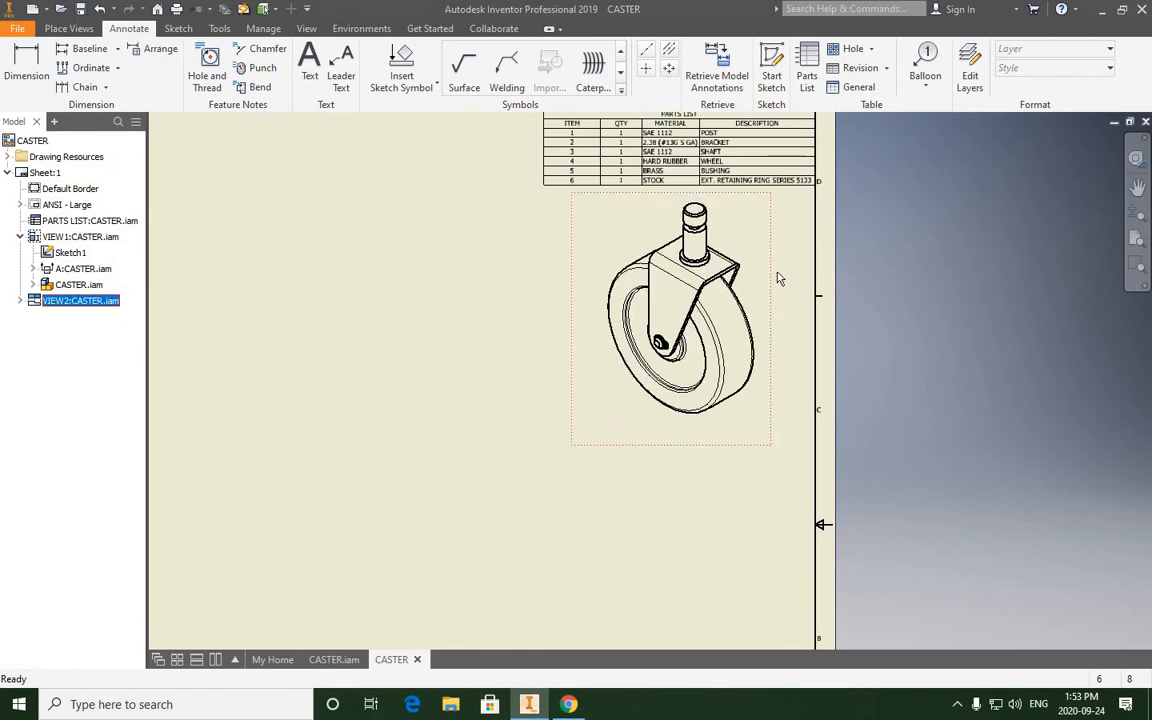
{"action": "left_click_drag", "start_coordinate": [771, 283], "coordinate": [774, 279]}
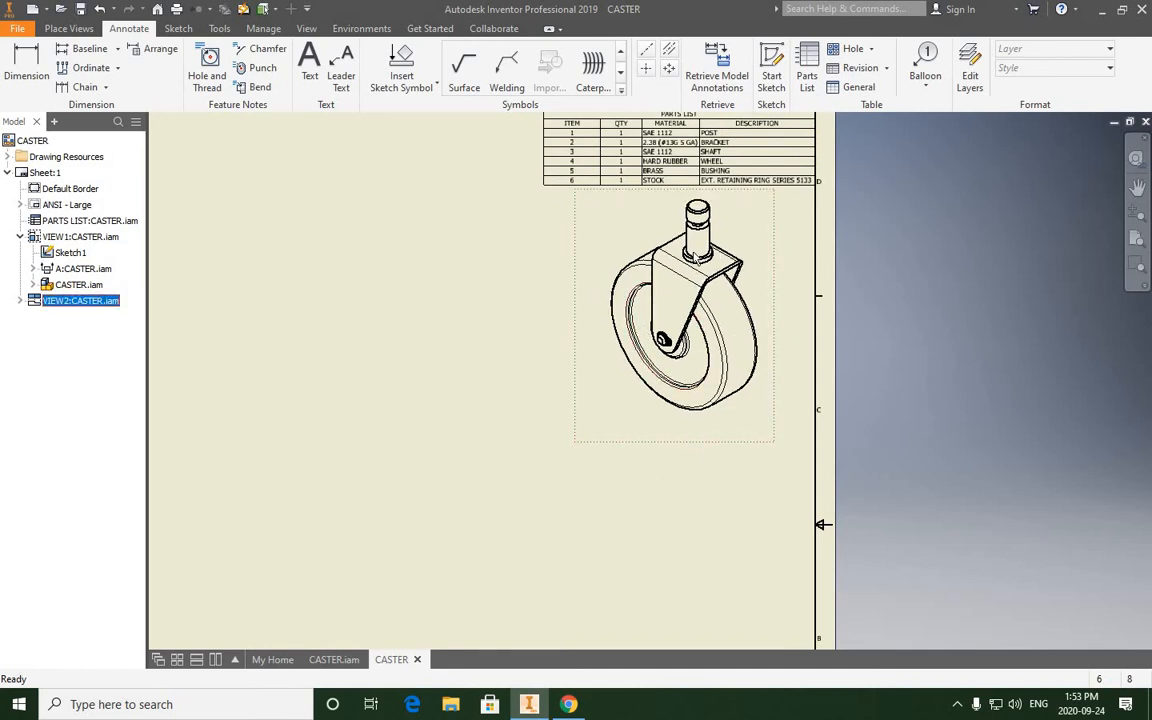
- Examine the shaft end and retaining ring in the isometric view of the caster
{"action": "scroll", "coordinate": [693, 258], "scroll_direction": "up", "scroll_amount": 5}
{"action": "scroll", "coordinate": [615, 320], "scroll_direction": "up", "scroll_amount": 1}
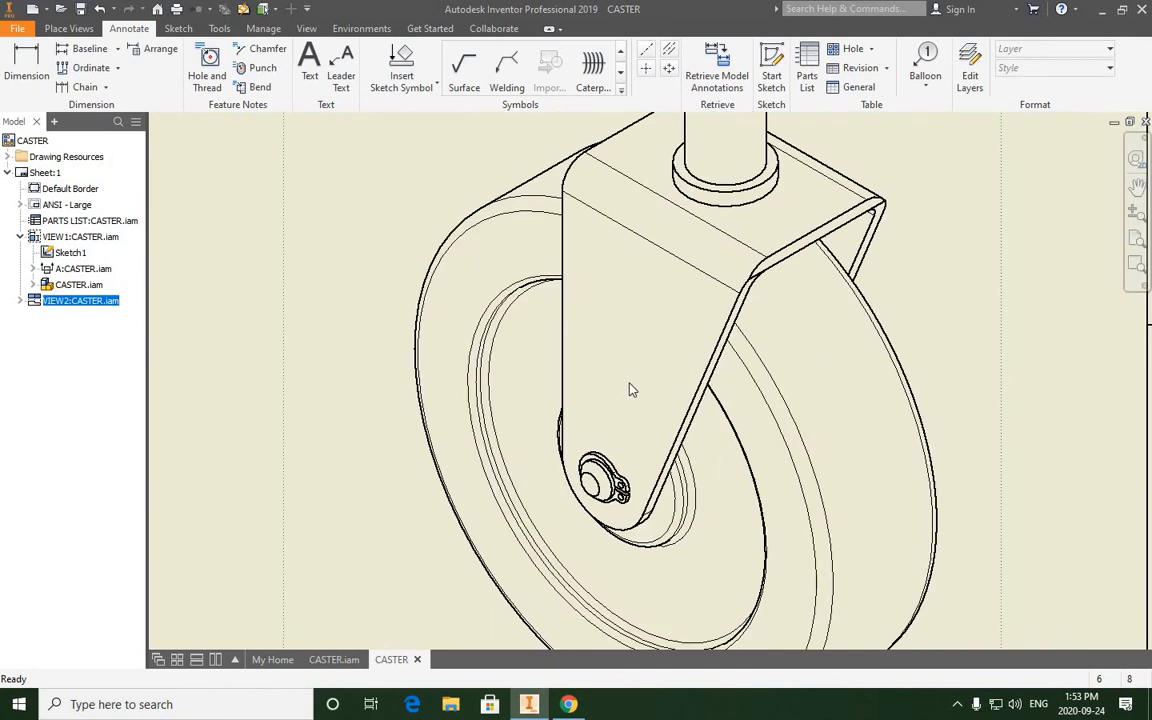
{"action": "scroll", "coordinate": [630, 390], "scroll_direction": "down", "scroll_amount": 3}
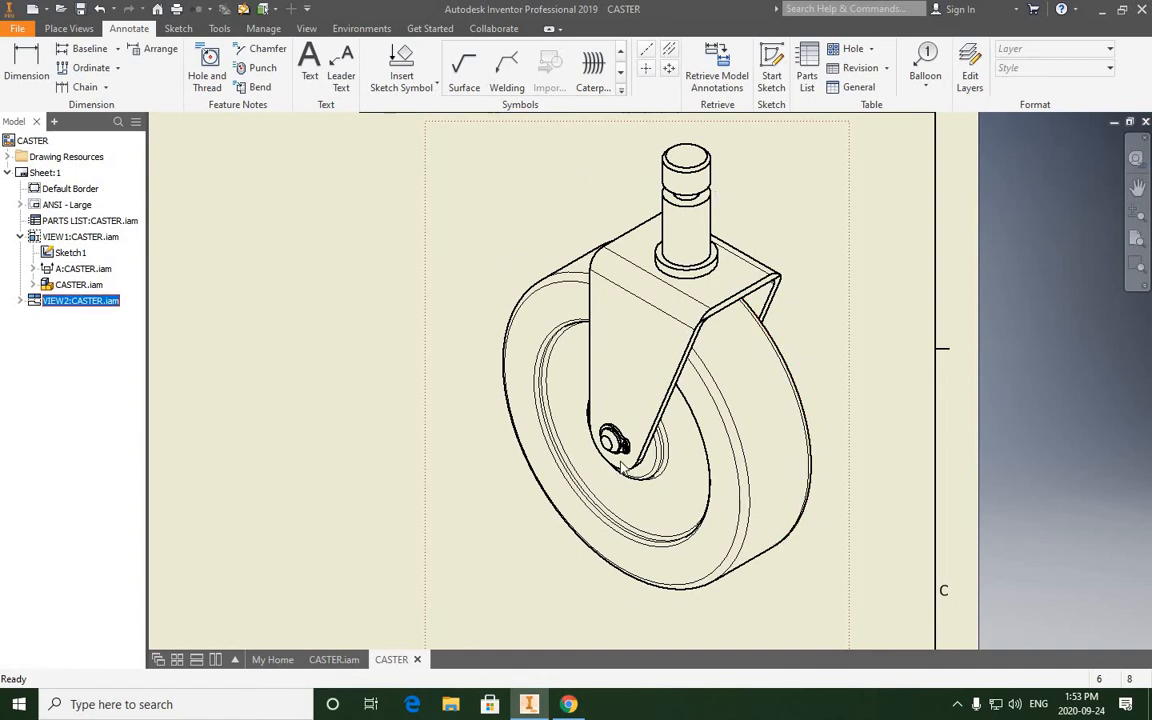
{"action": "scroll", "coordinate": [630, 410], "scroll_direction": "up", "scroll_amount": 4}
{"action": "scroll", "coordinate": [638, 357], "scroll_direction": "down", "scroll_amount": 5}
{"action": "scroll", "coordinate": [642, 363], "scroll_direction": "up", "scroll_amount": 2}
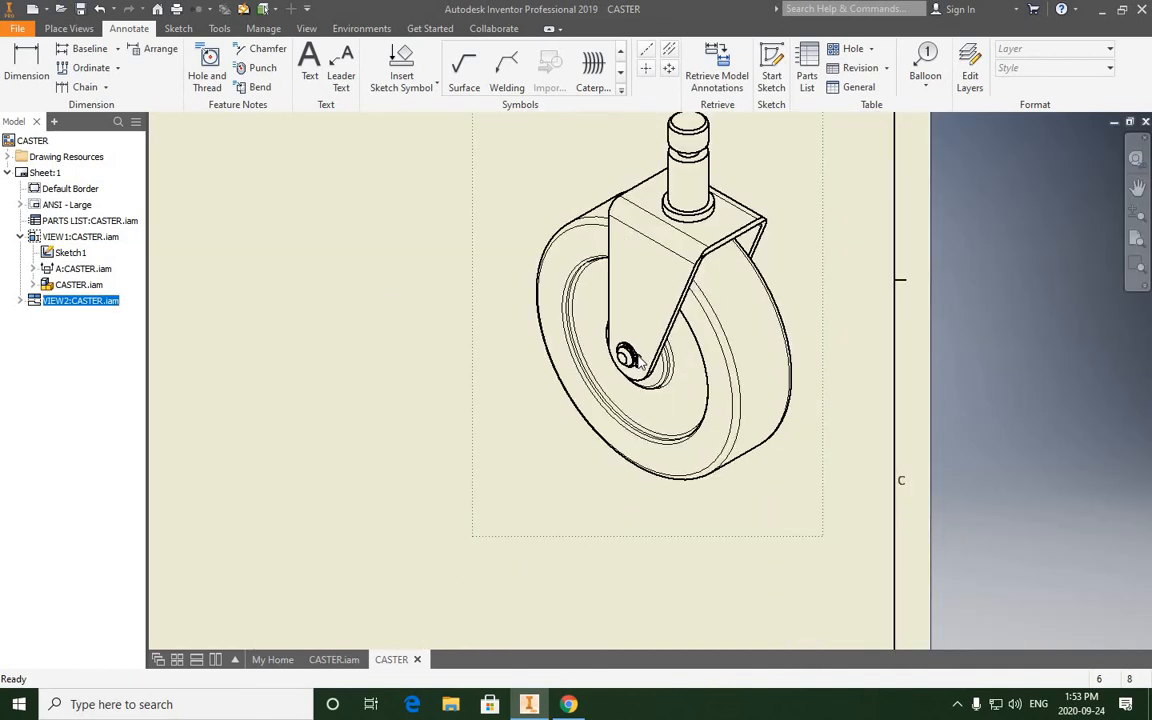
- Set the scale of the caster's isometric view to 3/4
{"action": "scroll", "coordinate": [641, 362], "scroll_direction": "up", "scroll_amount": 3}
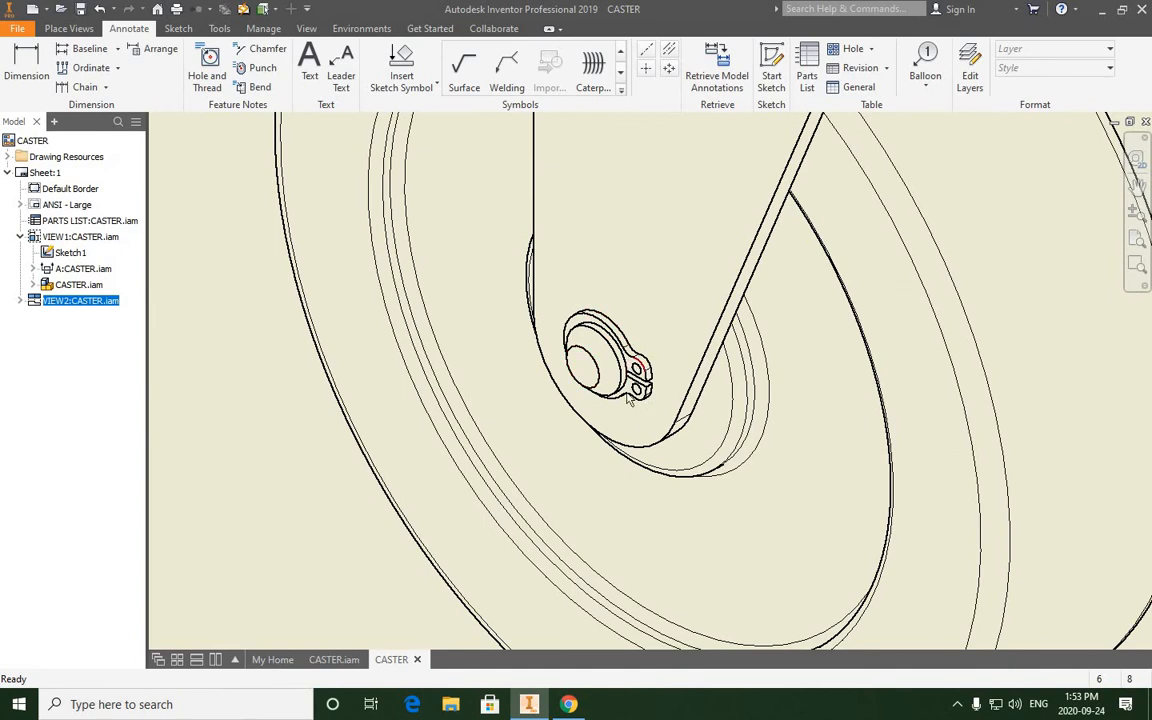
{"action": "scroll", "coordinate": [628, 398], "scroll_direction": "down", "scroll_amount": 5}
{"action": "scroll", "coordinate": [657, 336], "scroll_direction": "up", "scroll_amount": 2}
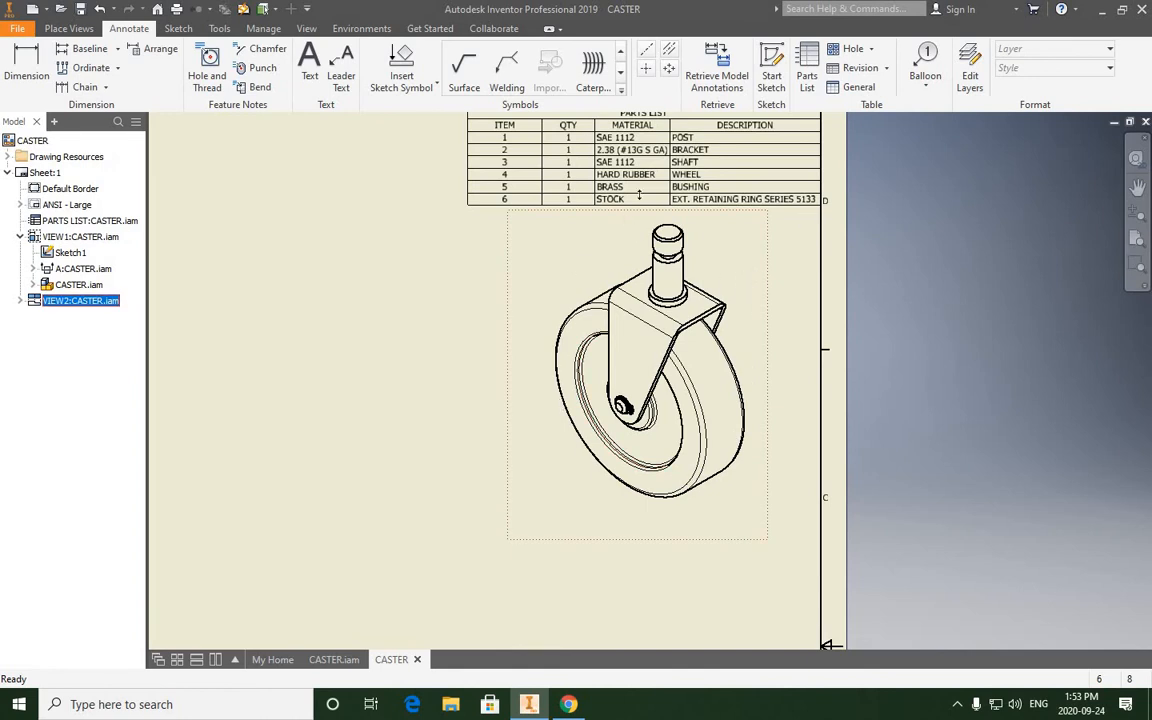
{"action": "scroll", "coordinate": [585, 277], "scroll_direction": "up", "scroll_amount": 3}
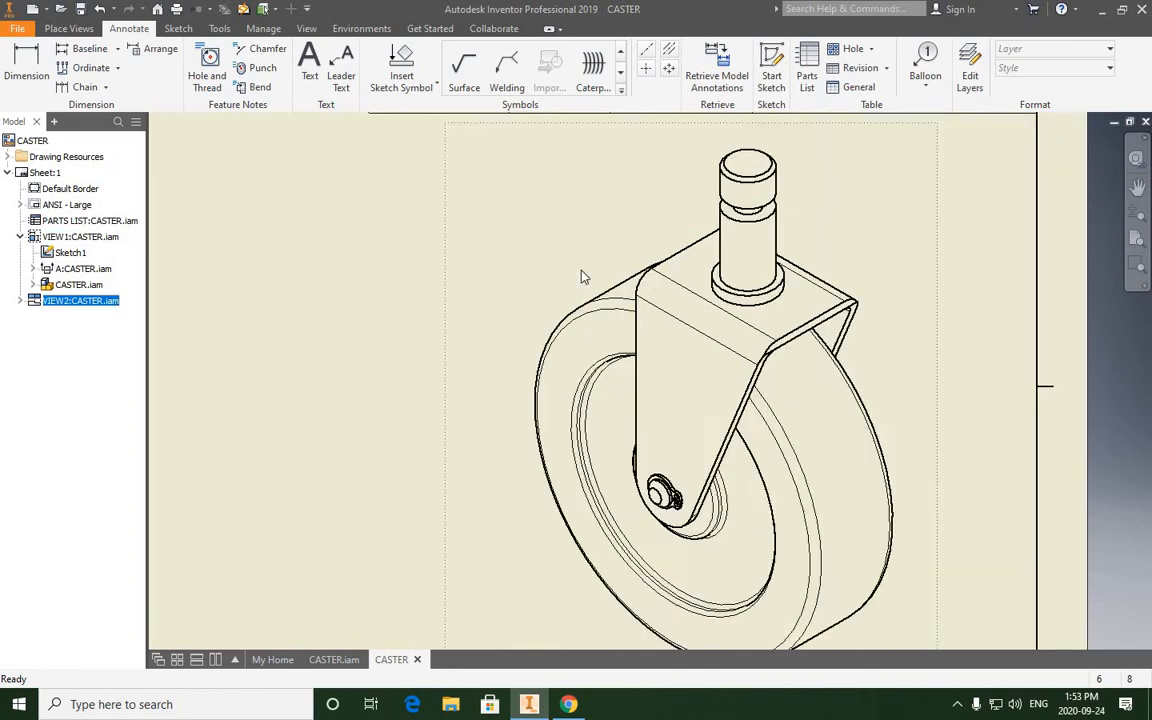
{"action": "scroll", "coordinate": [585, 277], "scroll_direction": "down", "scroll_amount": 4}
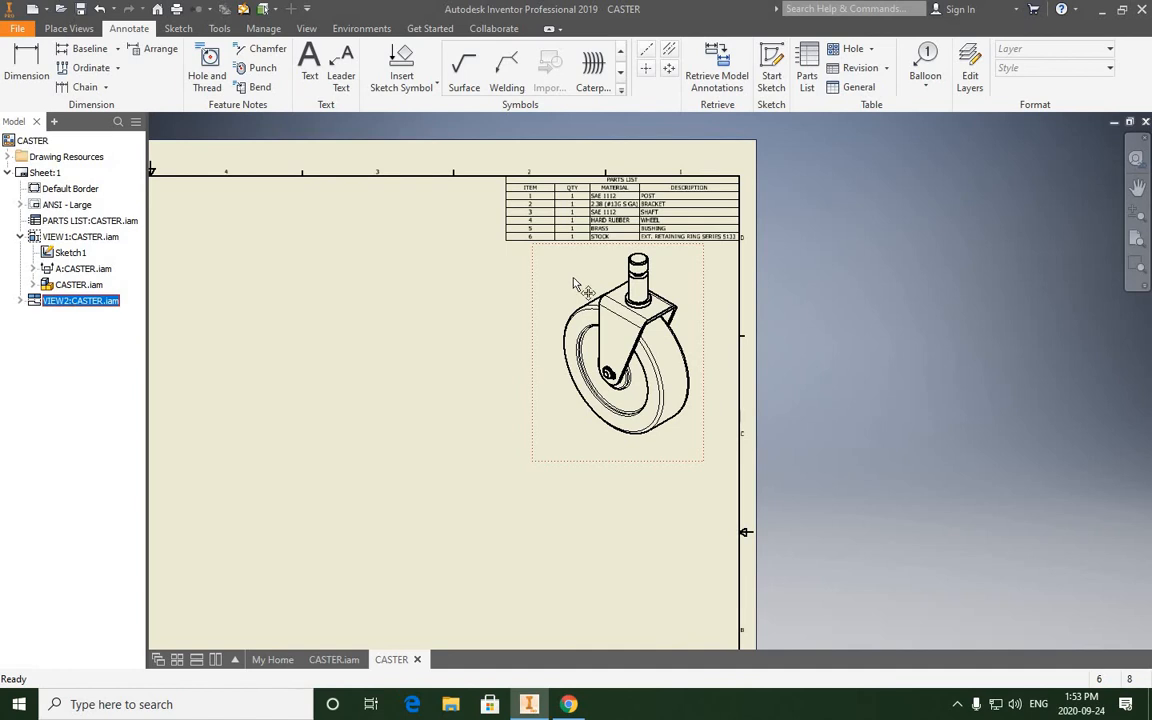
{"action": "double_click", "coordinate": [575, 284]}
{"action": "double_click", "coordinate": [374, 353]}
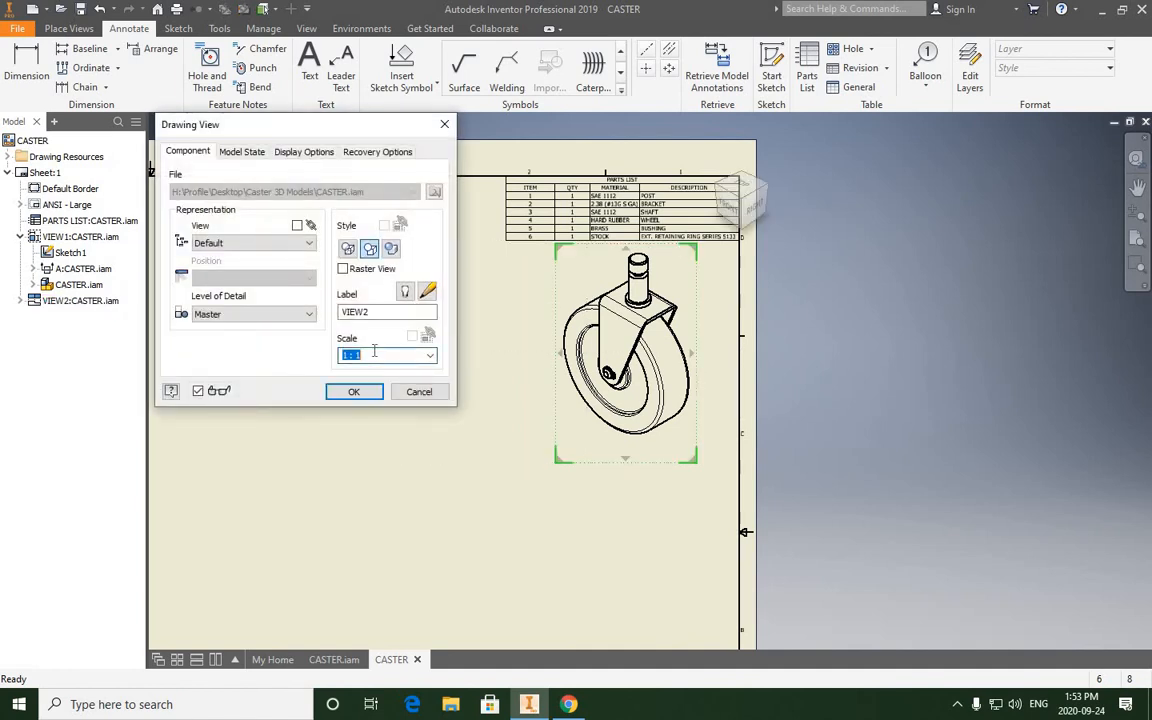
{"action": "type", "text": "3/4"}
{"action": "left_click", "coordinate": [355, 391]}
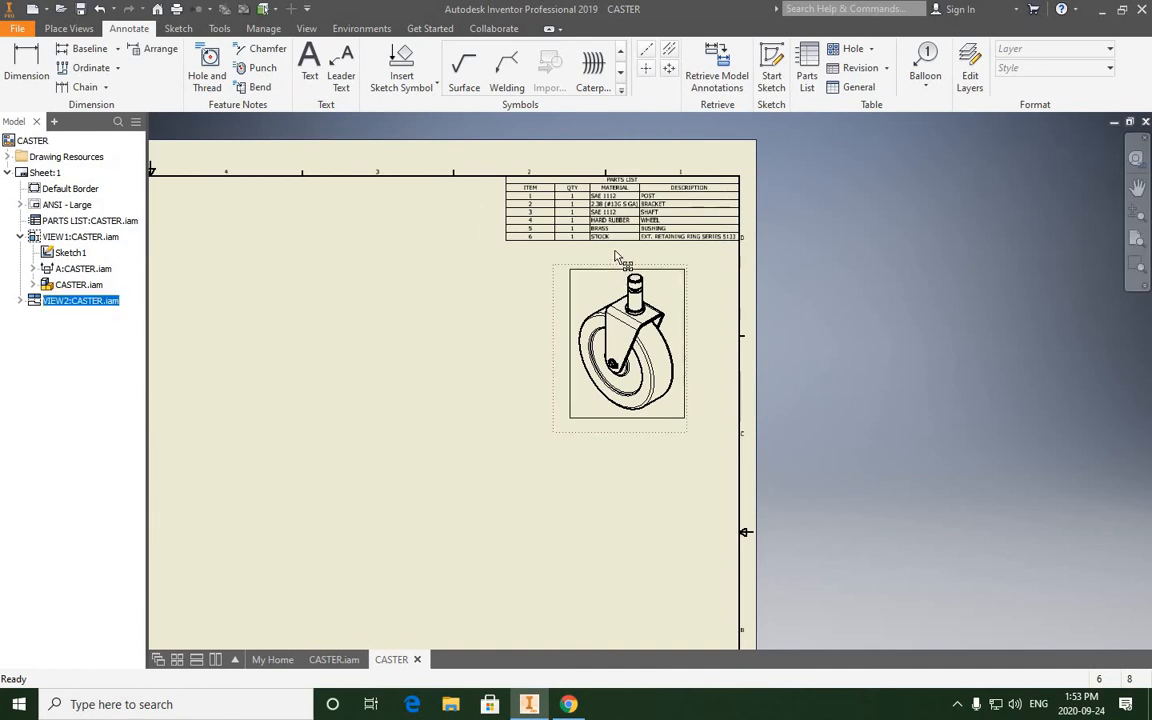
- Move the reduced isometric view up so that it sits closer beneath the parts list
{"action": "mouse_move", "coordinate": [631, 263]}
{"action": "left_mouse_down"}
{"action": "mouse_move", "coordinate": [638, 250]}
{"action": "mouse_move", "coordinate": [652, 255]}
{"action": "mouse_move", "coordinate": [627, 248]}
{"action": "left_mouse_up"}
{"action": "left_click", "coordinate": [523, 382]}
{"action": "scroll", "coordinate": [523, 387], "scroll_direction": "down", "scroll_amount": 5}
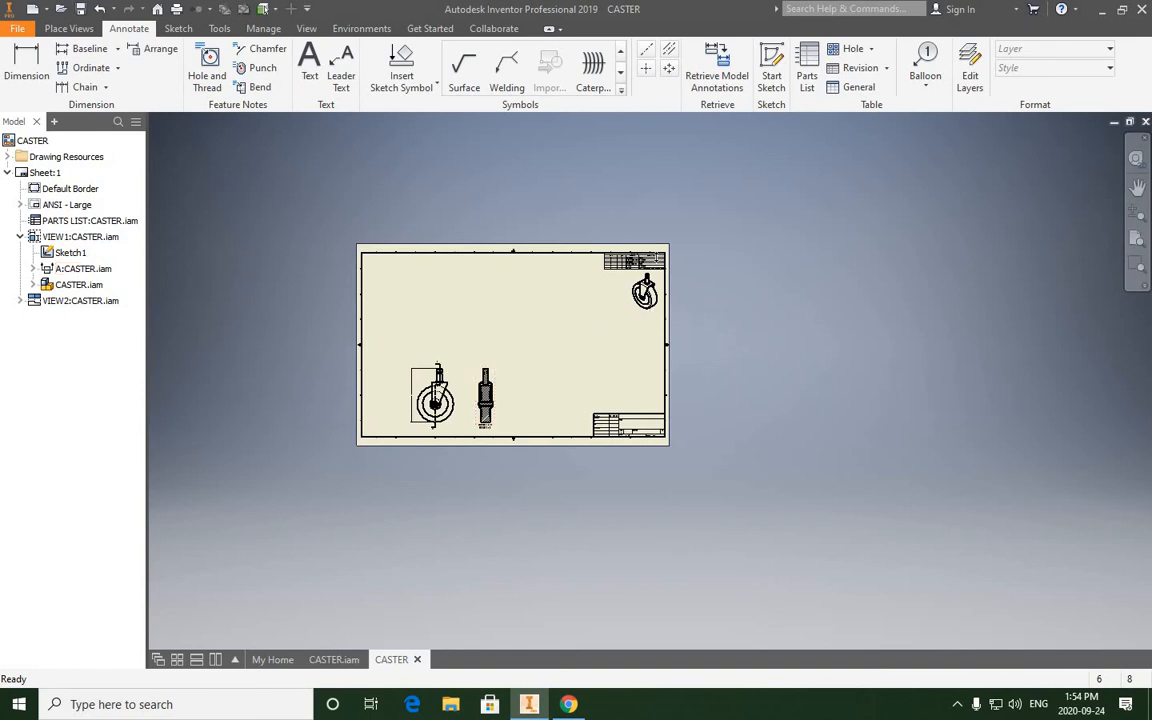
{"action": "scroll", "coordinate": [636, 289], "scroll_direction": "up", "scroll_amount": 5}
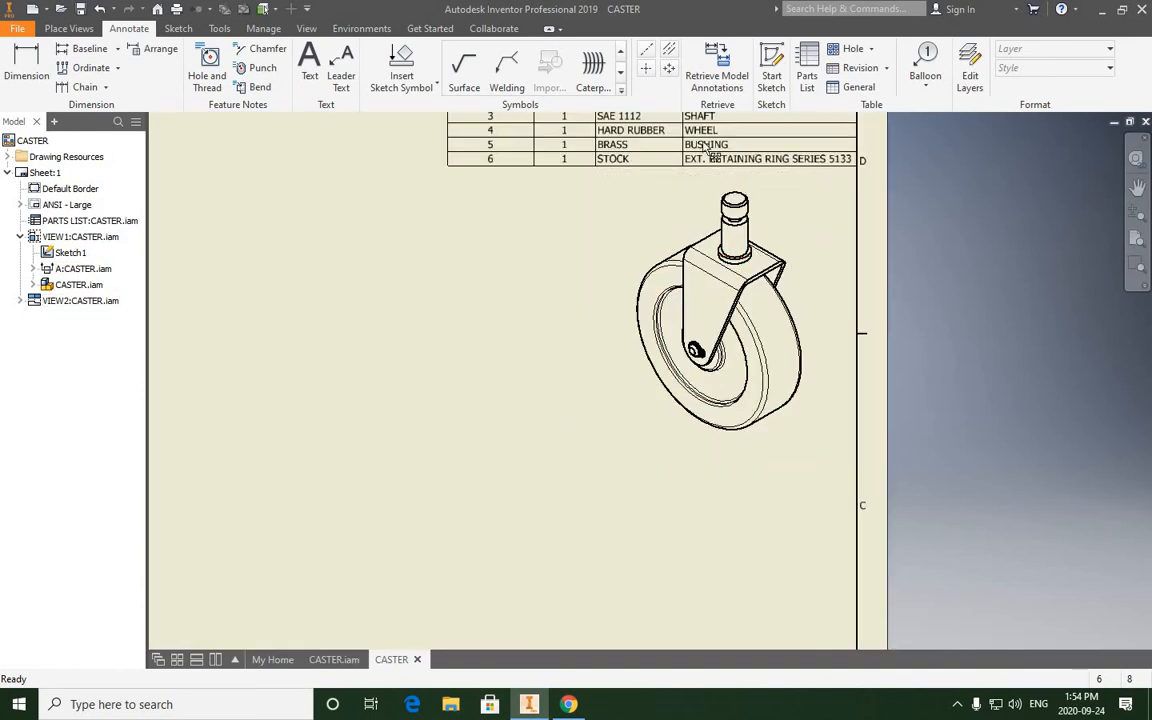
- Add an item balloon to the post in section A-A, with its leader bending into a horizontal shoulder beside the post's upper end
{"action": "scroll", "coordinate": [520, 428], "scroll_direction": "down", "scroll_amount": 6}
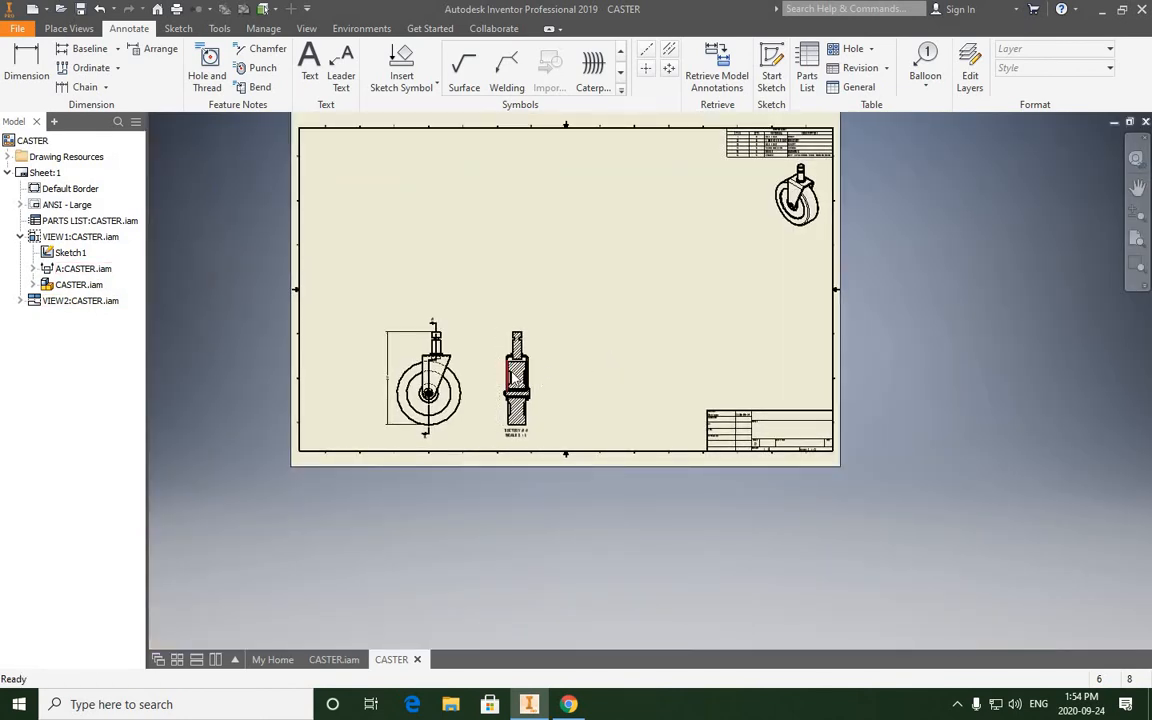
{"action": "scroll", "coordinate": [510, 380], "scroll_direction": "up", "scroll_amount": 3}
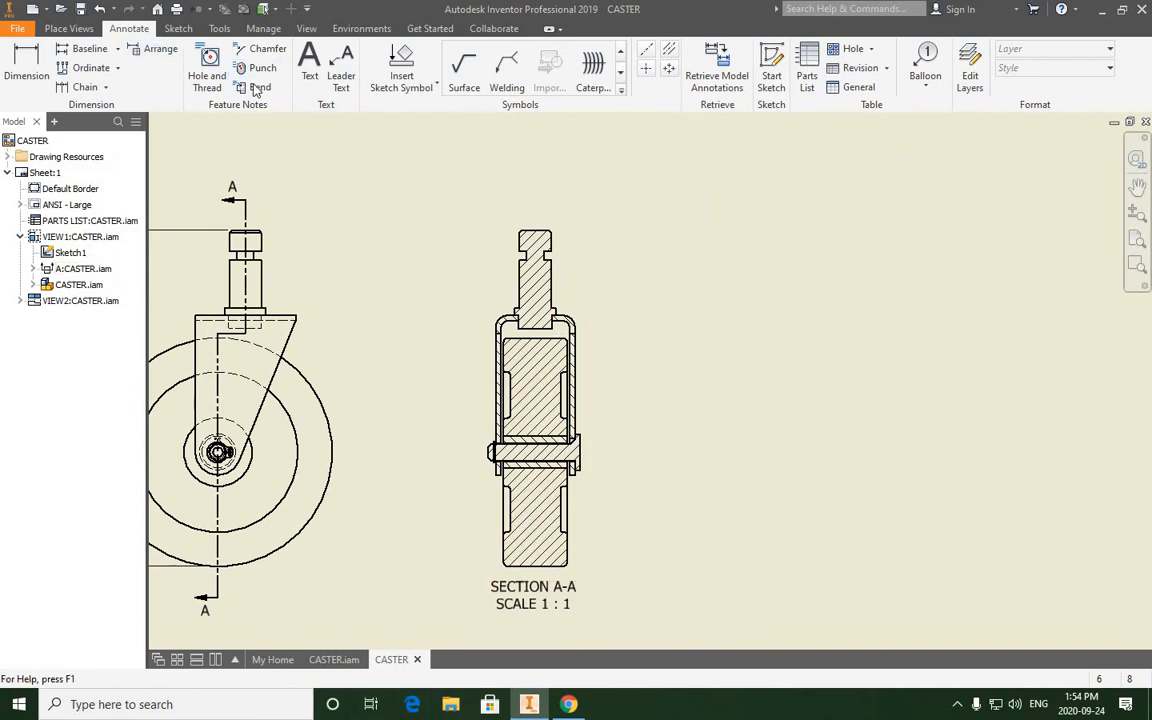
{"action": "left_click", "coordinate": [927, 67]}
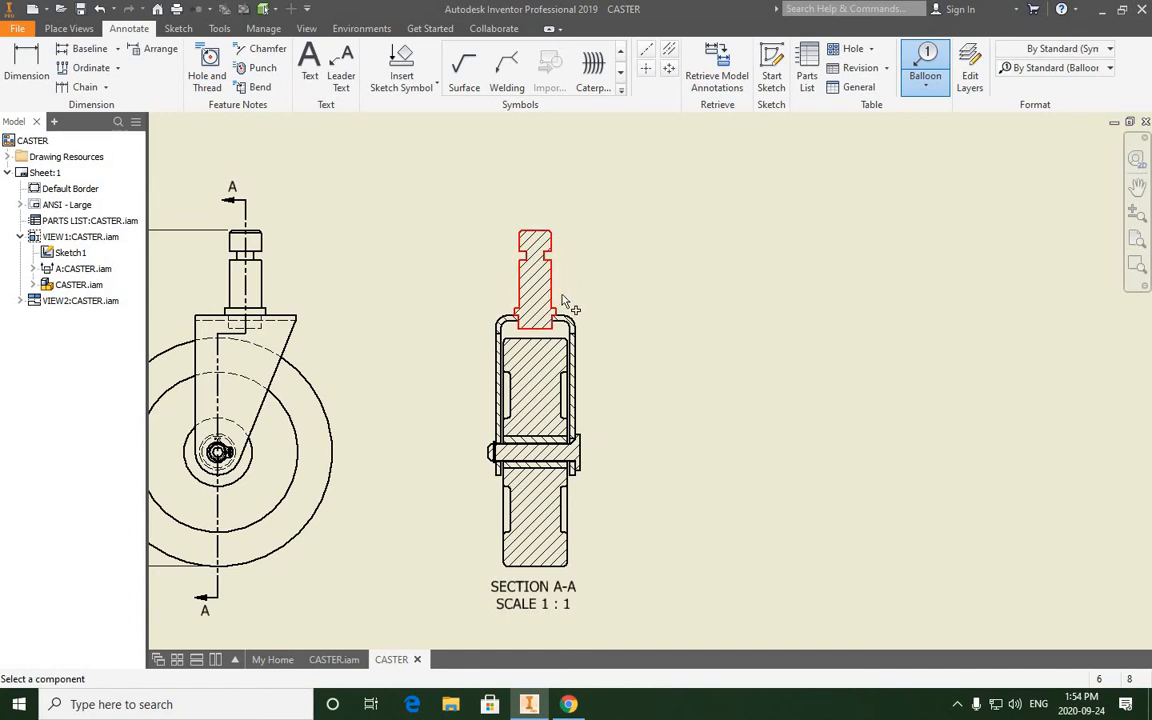
{"action": "scroll", "coordinate": [555, 287], "scroll_direction": "up", "scroll_amount": 5}
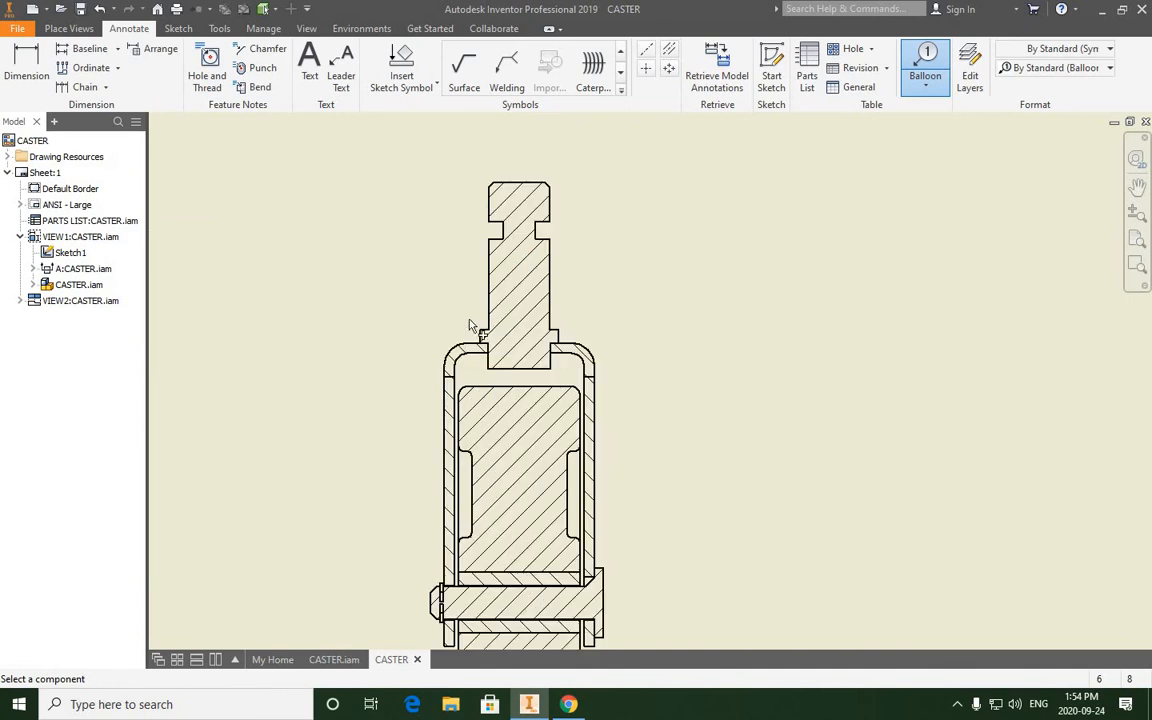
{"action": "scroll", "coordinate": [553, 288], "scroll_direction": "down", "scroll_amount": 4}
{"action": "middle_click_drag", "start_coordinate": [469, 319], "coordinate": [569, 298]}
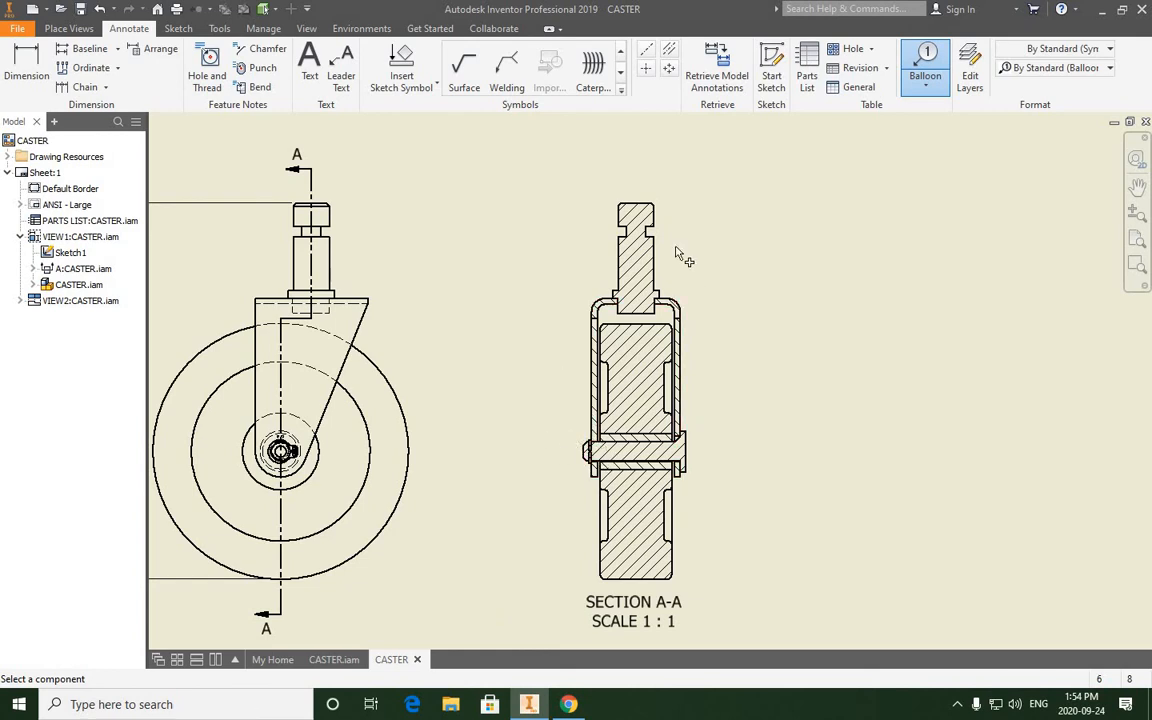
{"action": "scroll", "coordinate": [595, 289], "scroll_direction": "up", "scroll_amount": 3}
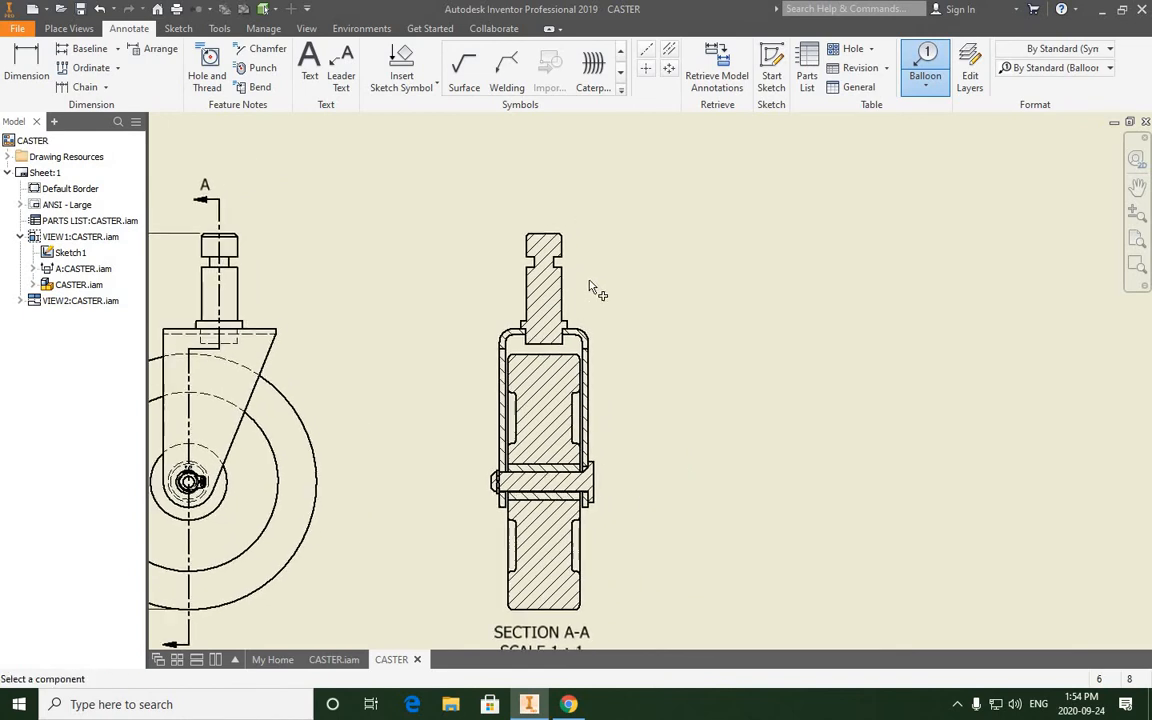
{"action": "left_click", "coordinate": [539, 294]}
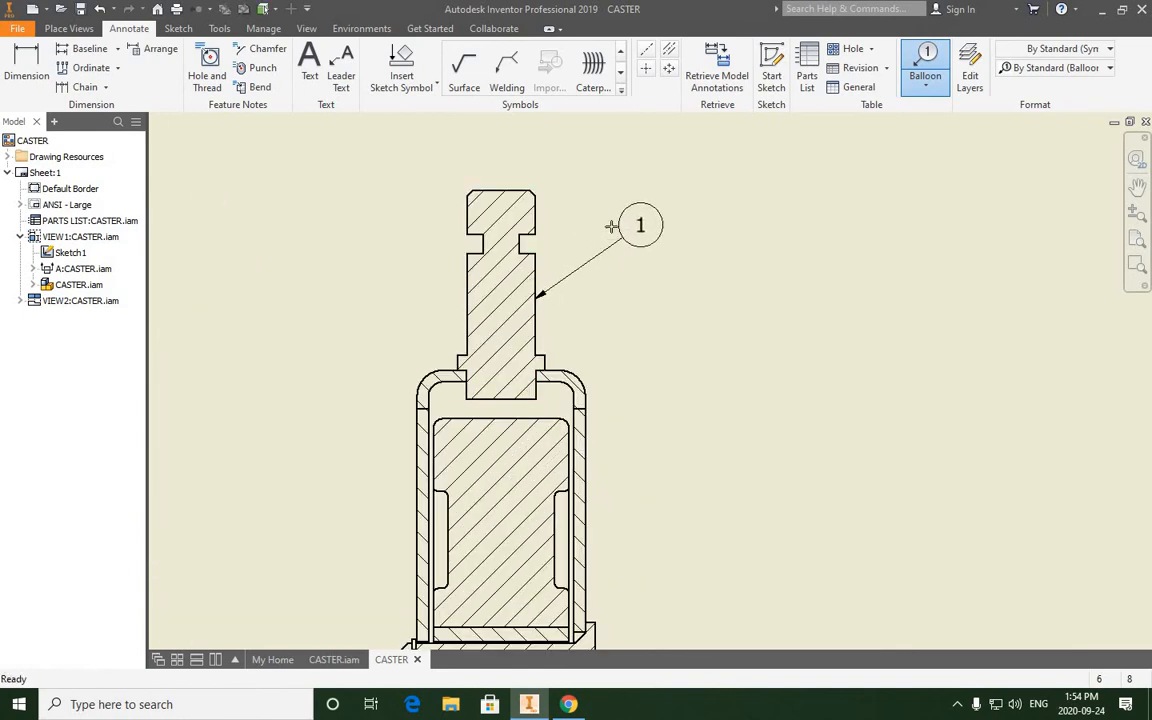
{"action": "scroll", "coordinate": [608, 223], "scroll_direction": "up", "scroll_amount": 3}
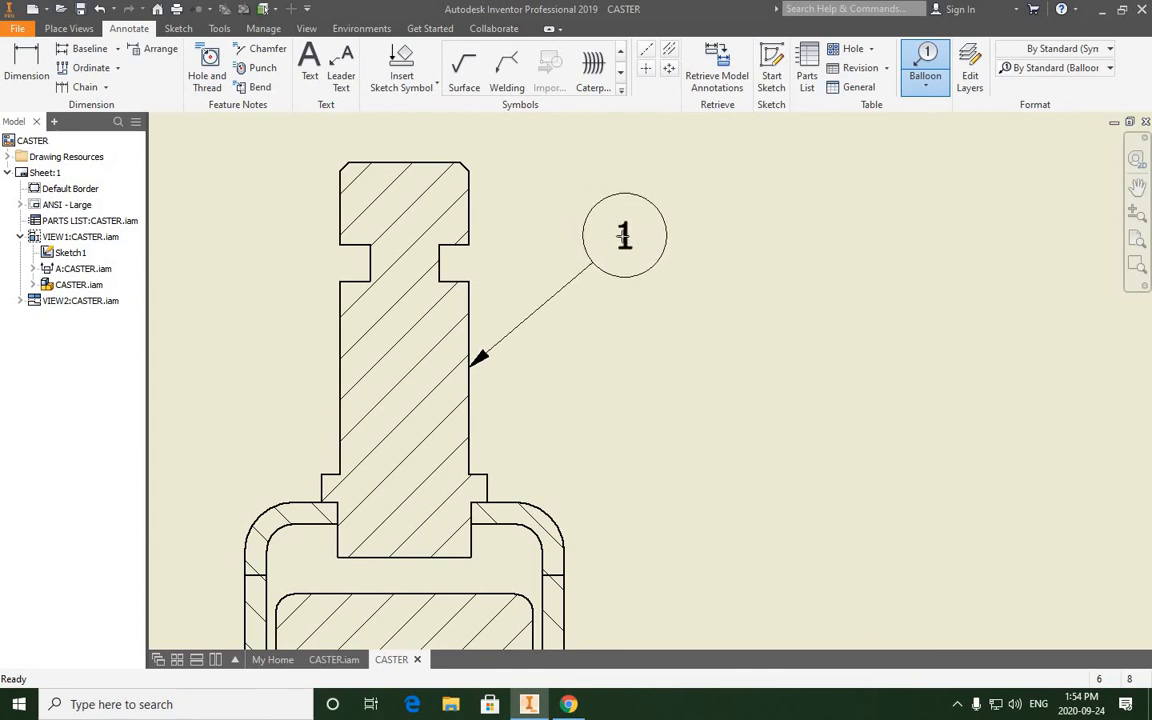
{"action": "scroll", "coordinate": [620, 231], "scroll_direction": "down", "scroll_amount": 2}
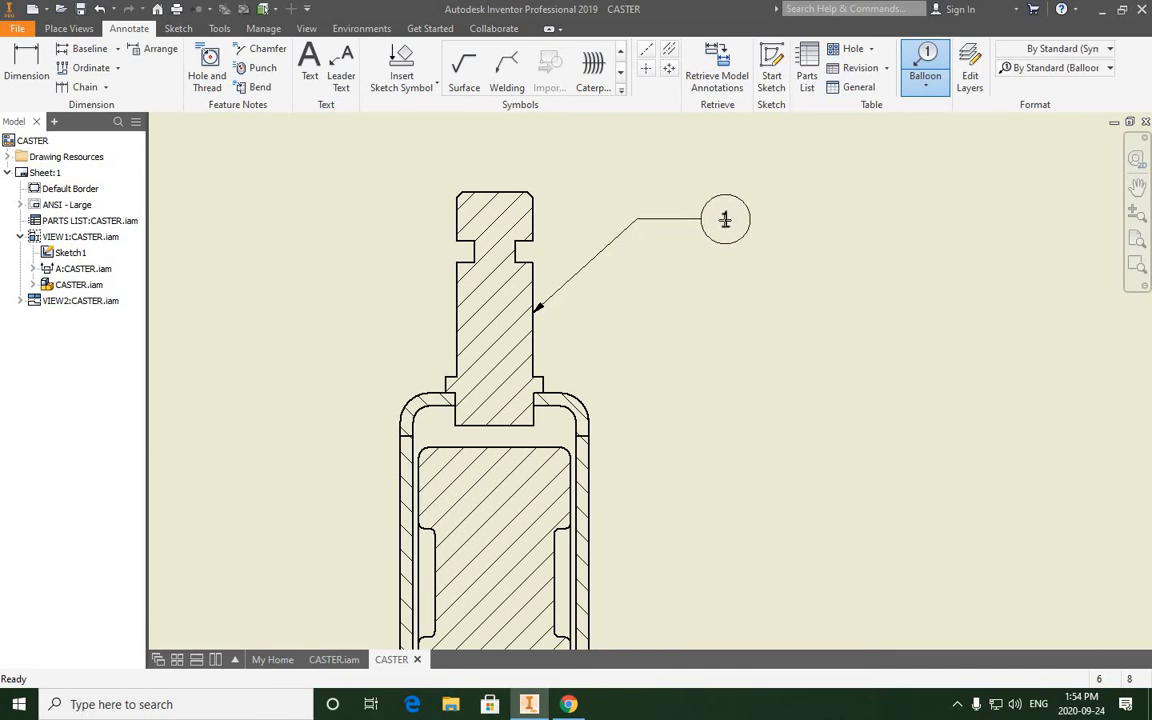
{"action": "right_click", "coordinate": [727, 225]}
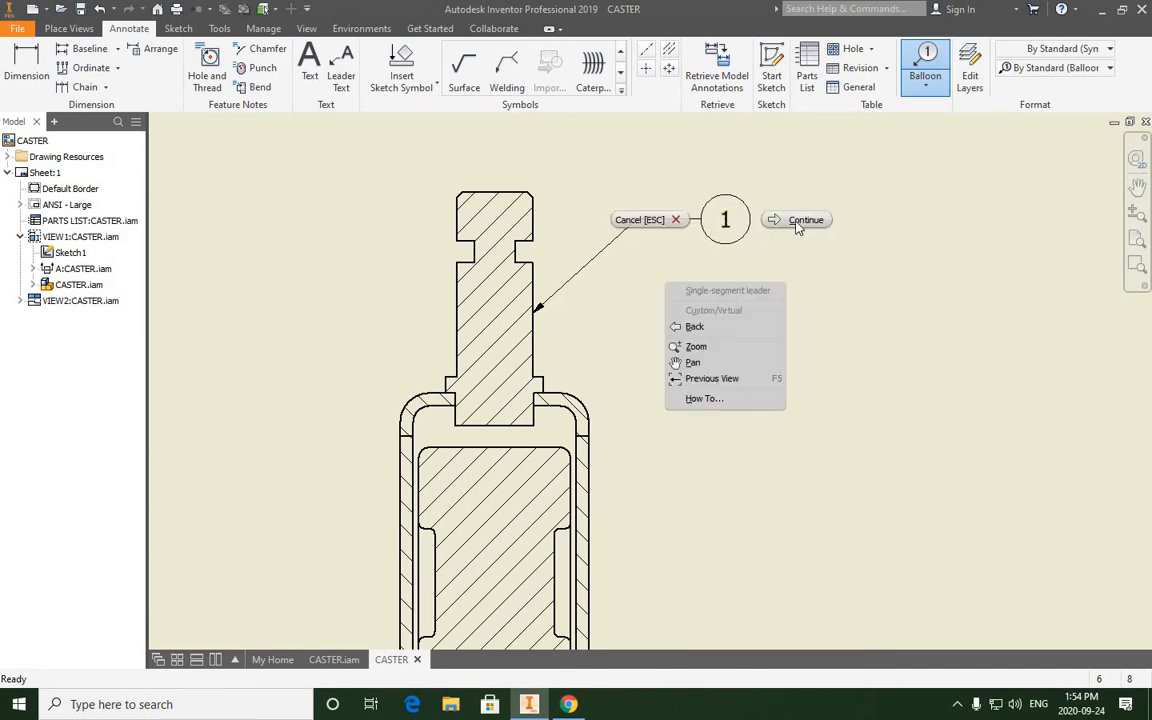
{"action": "left_click", "coordinate": [795, 221]}
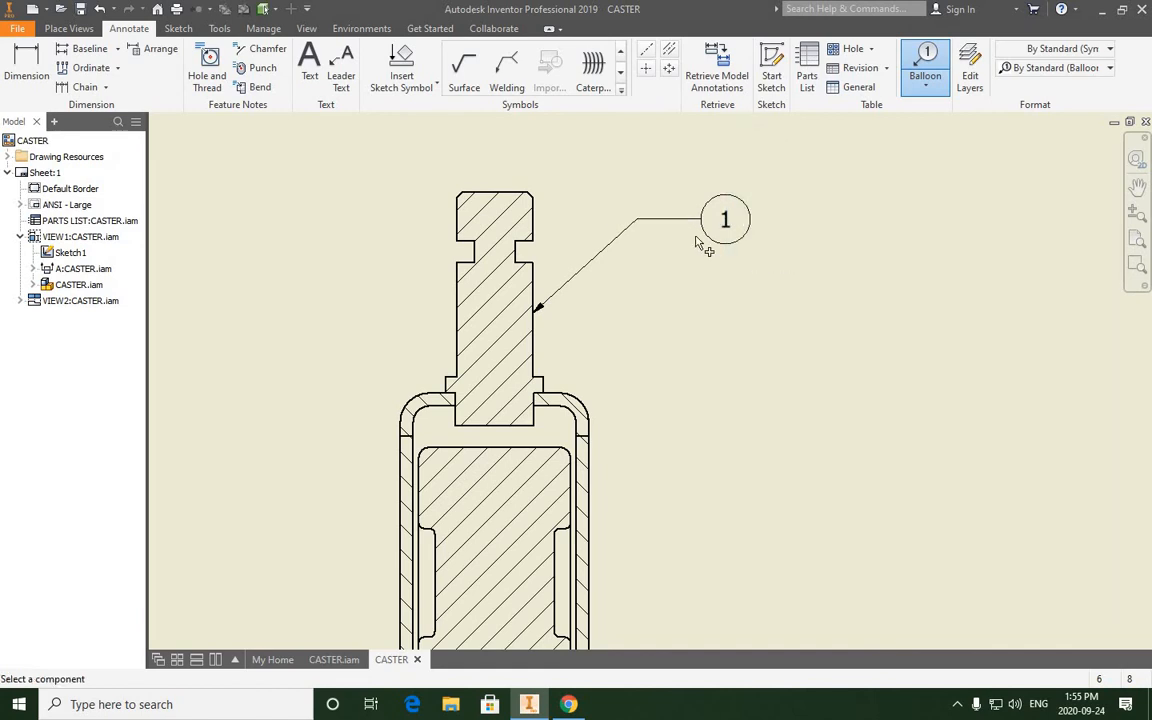
{"action": "scroll", "coordinate": [652, 252], "scroll_direction": "up", "scroll_amount": 2}
{"action": "scroll", "coordinate": [650, 251], "scroll_direction": "down", "scroll_amount": 4}
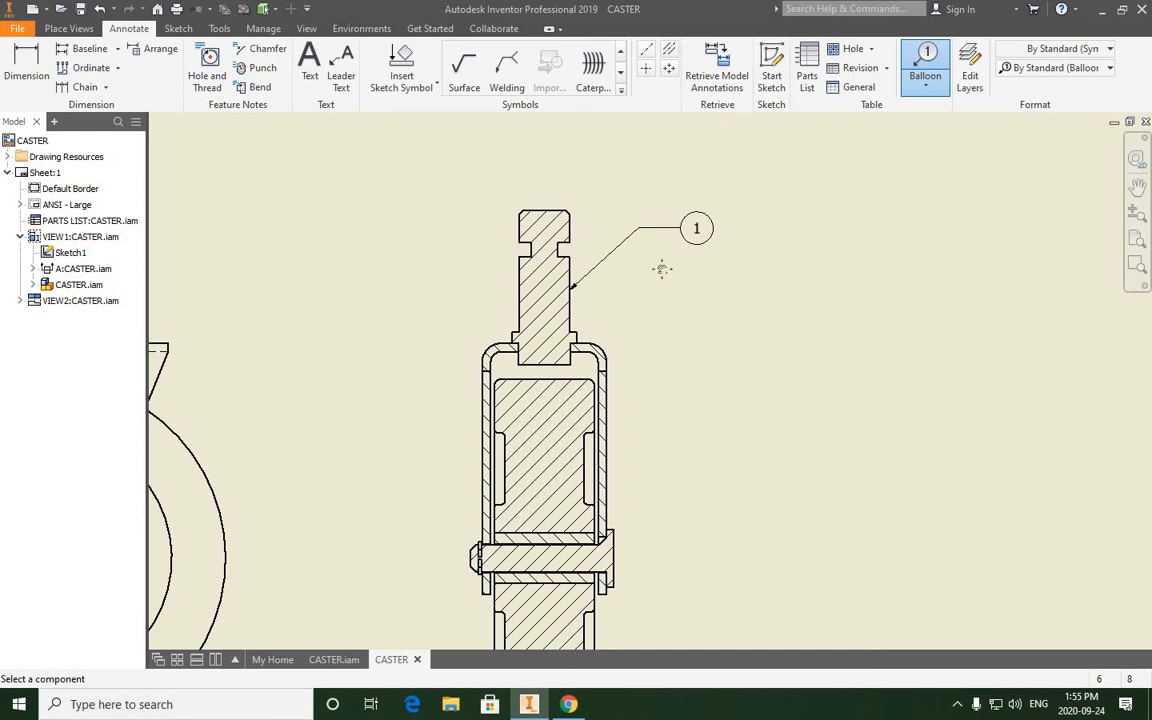
{"action": "middle_click_drag", "start_coordinate": [607, 253], "coordinate": [556, 240]}
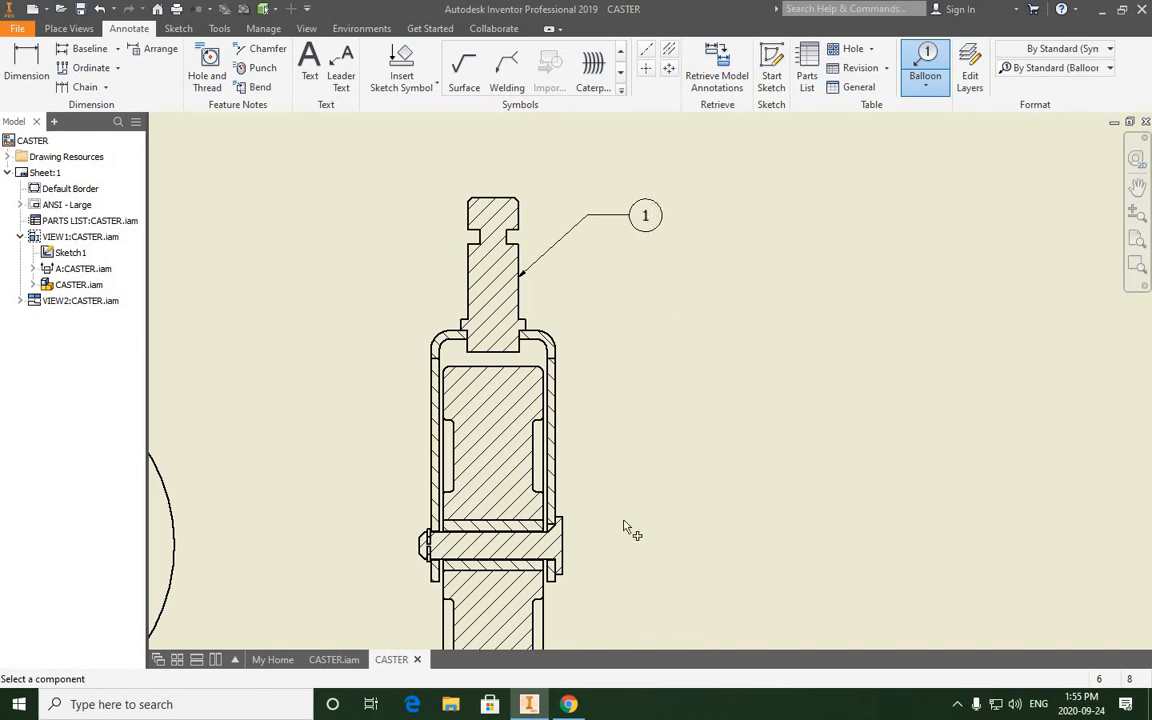
- Add an item balloon to the outer side of the U-shaped fork in section A-A, aligned vertically beneath the post's balloon
{"action": "left_click", "coordinate": [558, 380]}
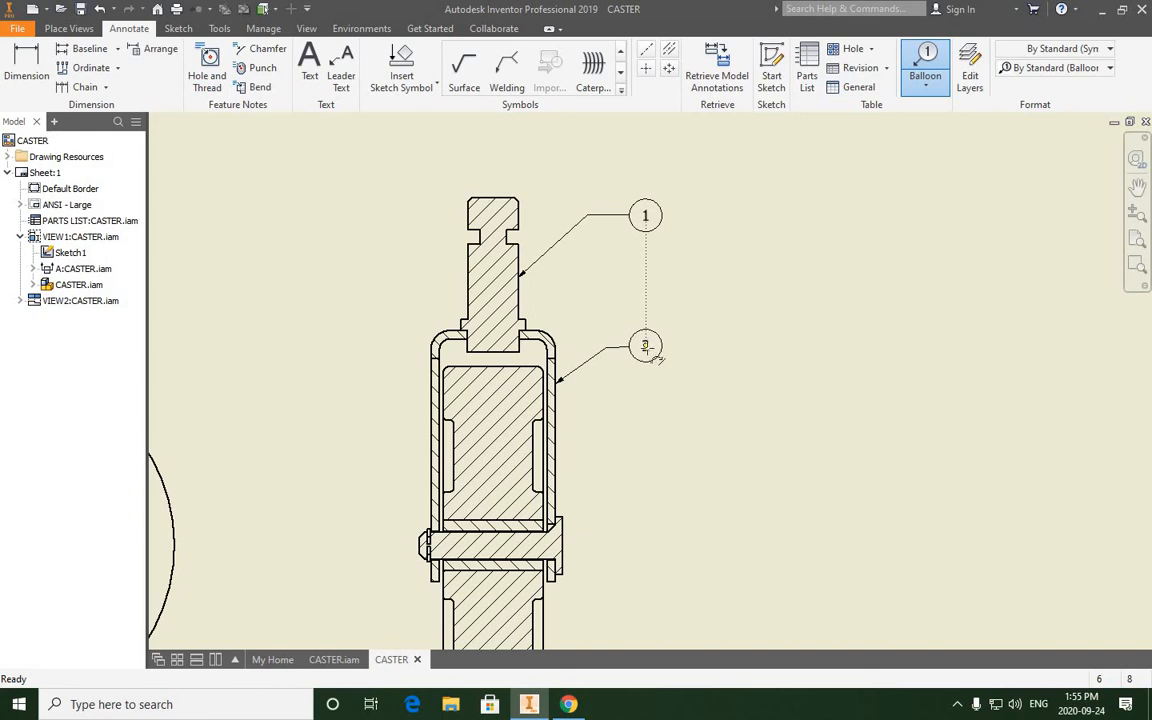
{"action": "scroll", "coordinate": [647, 347], "scroll_direction": "down", "scroll_amount": 4}
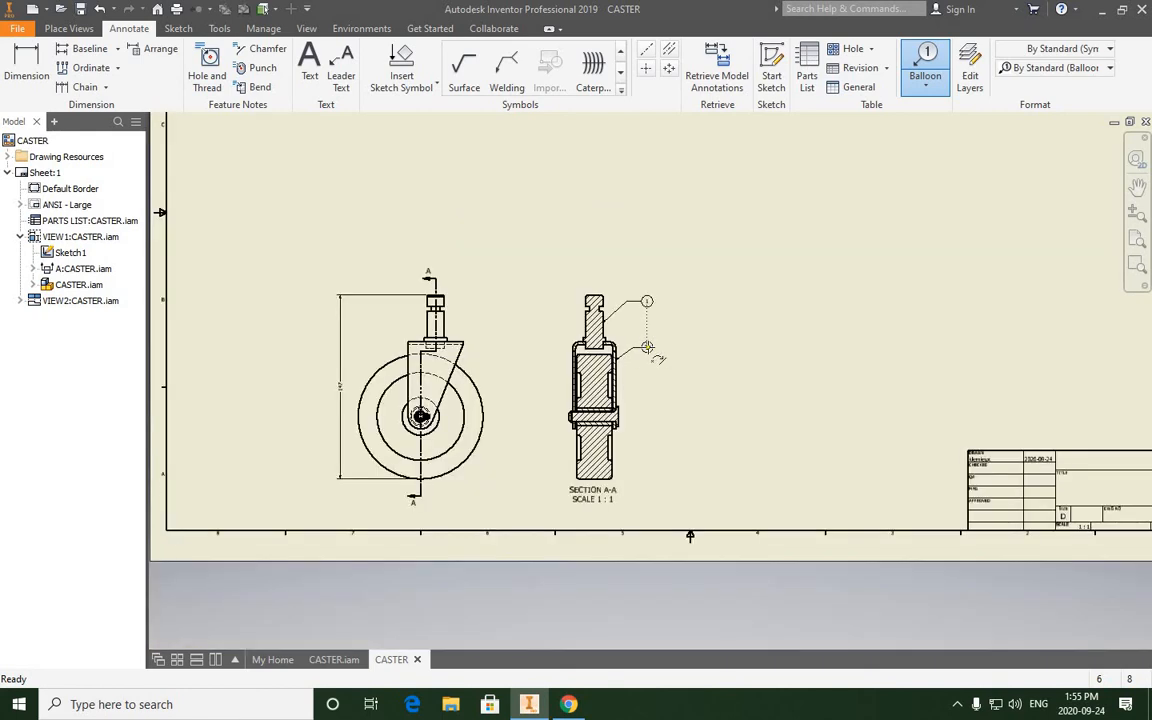
{"action": "scroll", "coordinate": [647, 347], "scroll_direction": "up", "scroll_amount": 8}
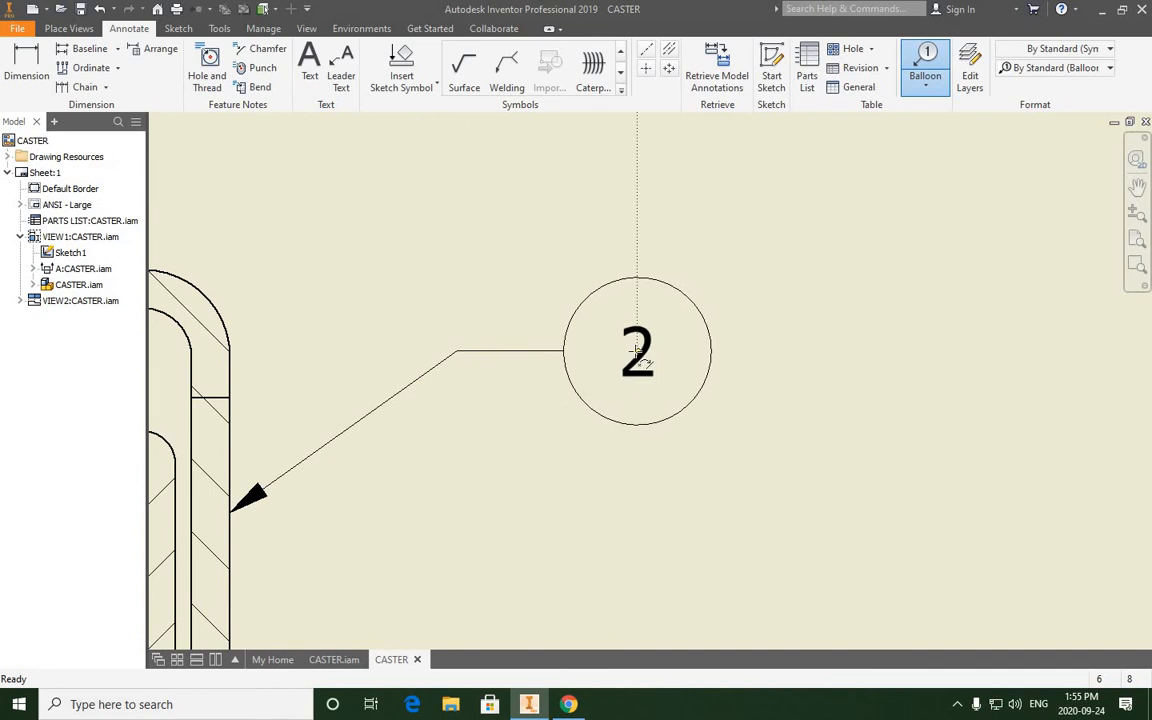
{"action": "right_click", "coordinate": [637, 357]}
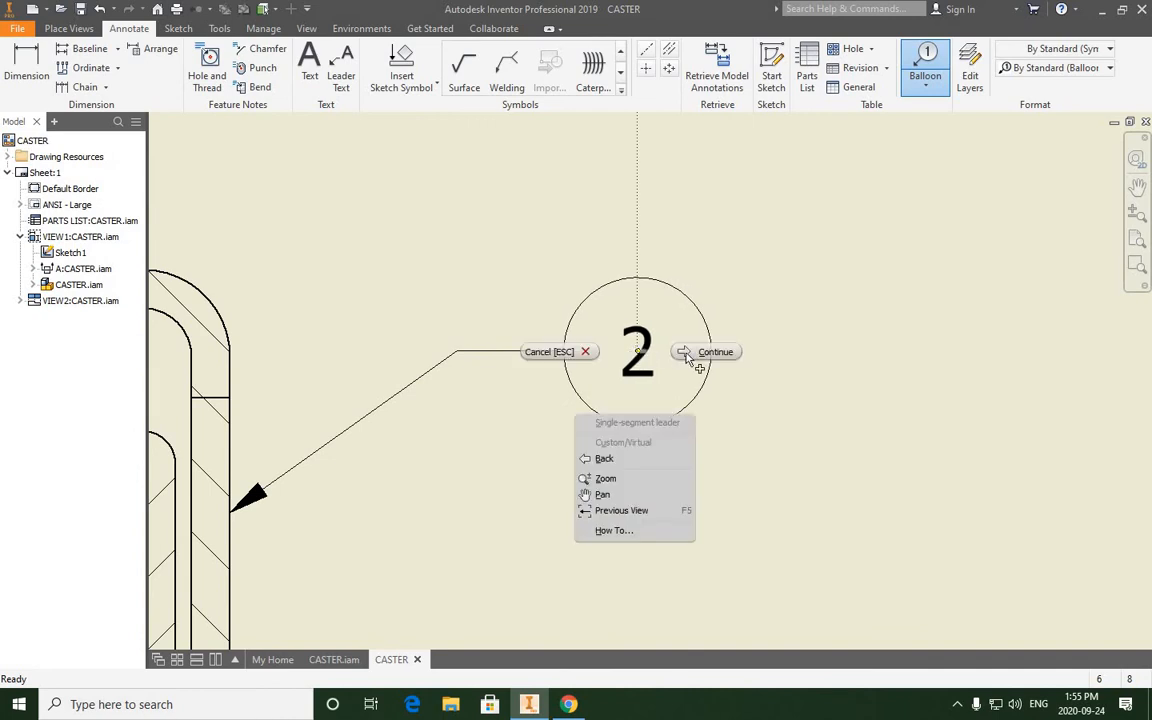
{"action": "left_click", "coordinate": [688, 352]}
{"action": "scroll", "coordinate": [632, 404], "scroll_direction": "down", "scroll_amount": 4}
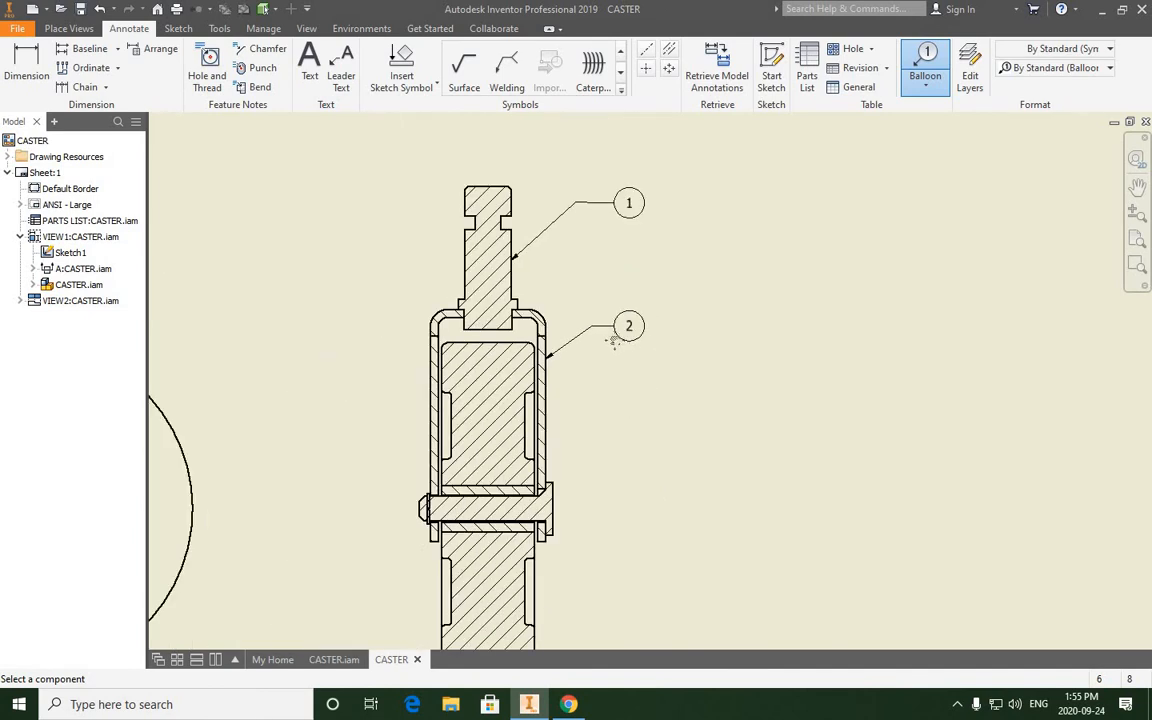
- Nudge the post's balloon in section A-A so that the short shoulder of its leader runs level
{"action": "middle_click_drag", "start_coordinate": [632, 404], "coordinate": [610, 338]}
{"action": "middle_click_drag", "start_coordinate": [577, 137], "coordinate": [578, 250]}
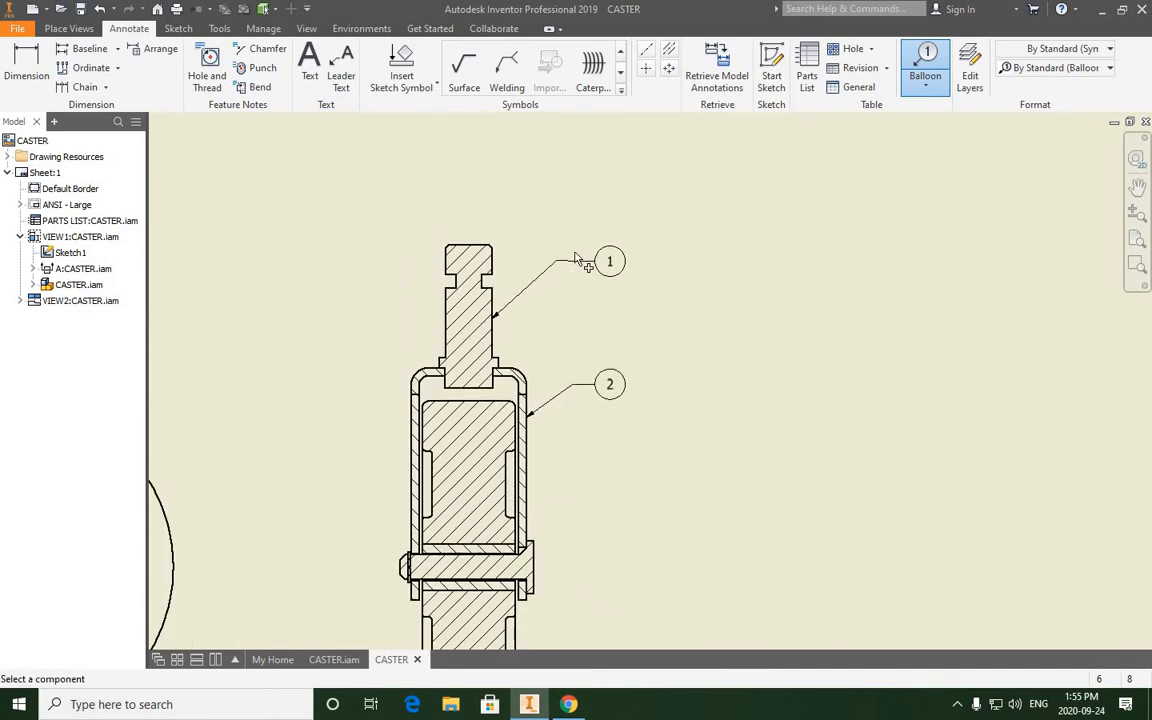
{"action": "scroll", "coordinate": [580, 253], "scroll_direction": "up", "scroll_amount": 4}
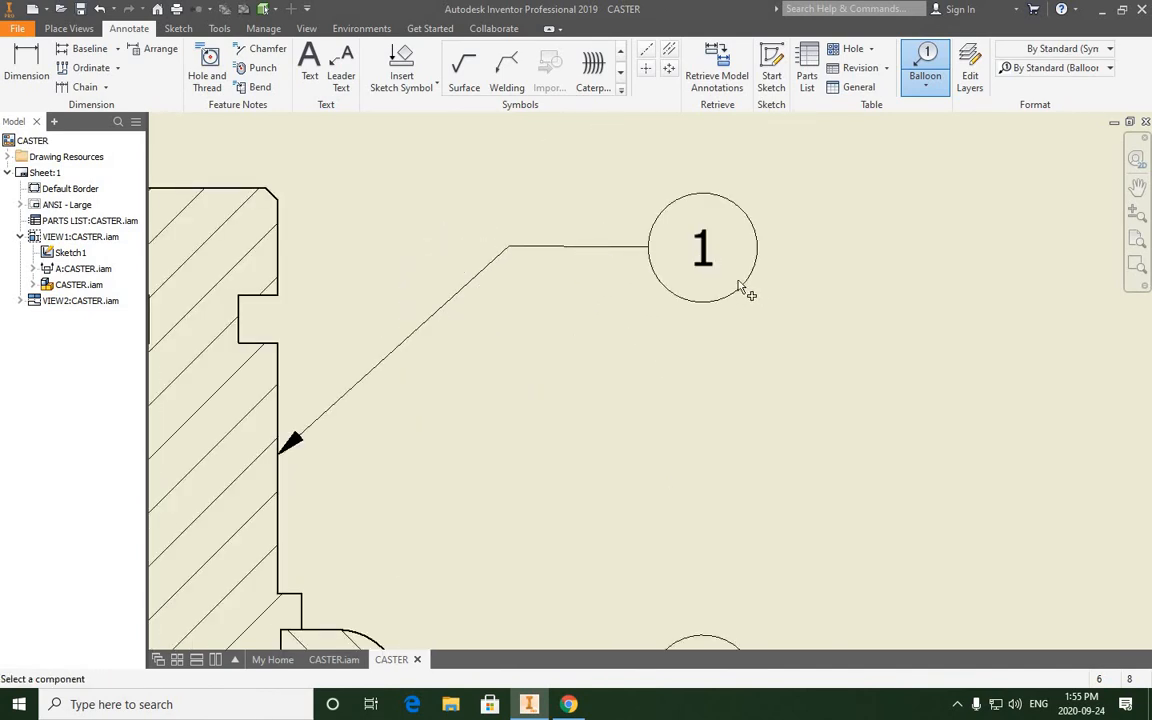
{"action": "right_click", "coordinate": [817, 277]}
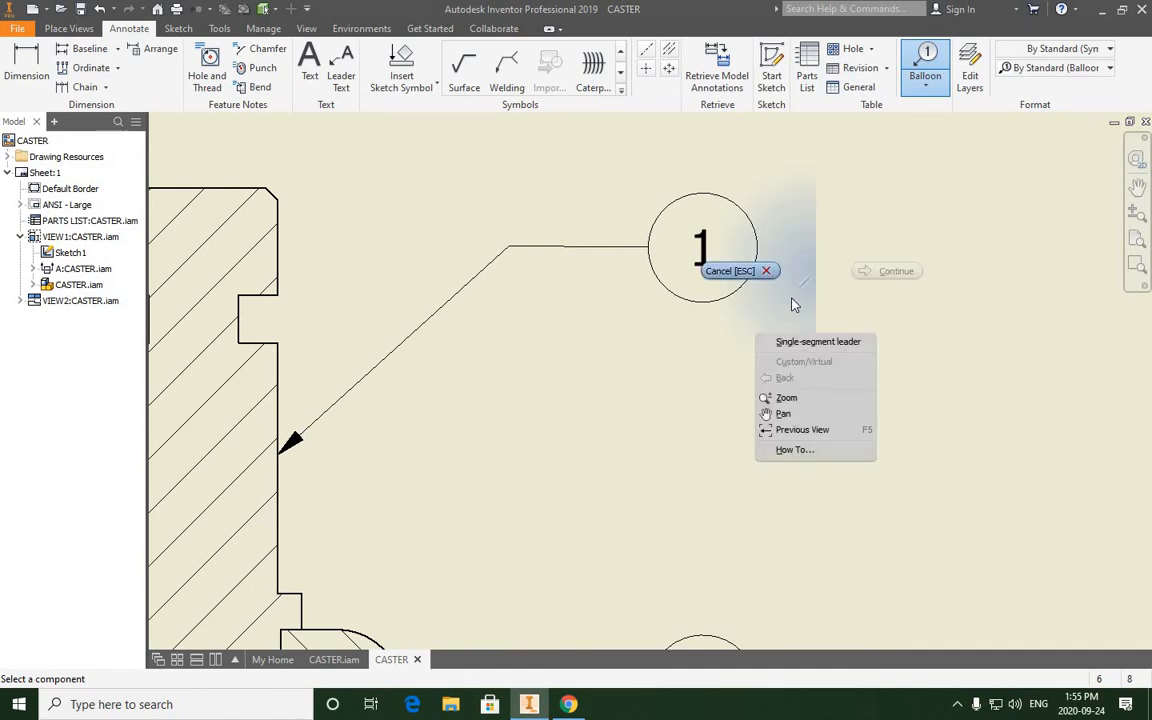
{"action": "left_click", "coordinate": [700, 267]}
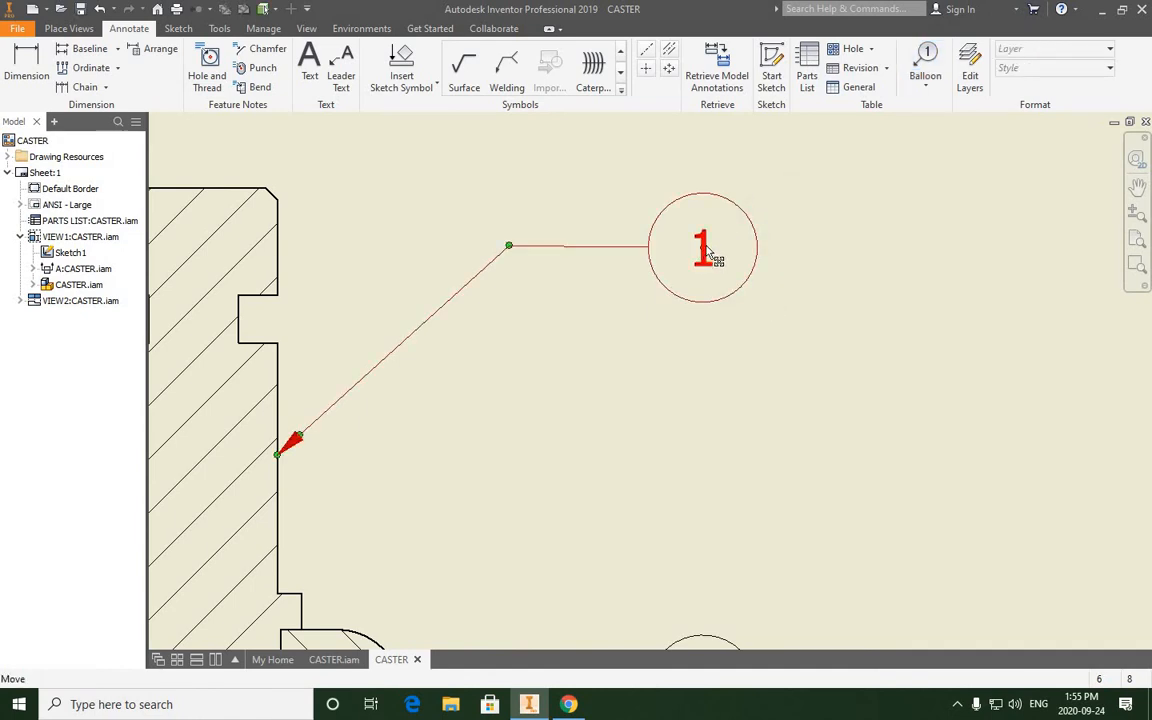
{"action": "left_click", "coordinate": [705, 255]}
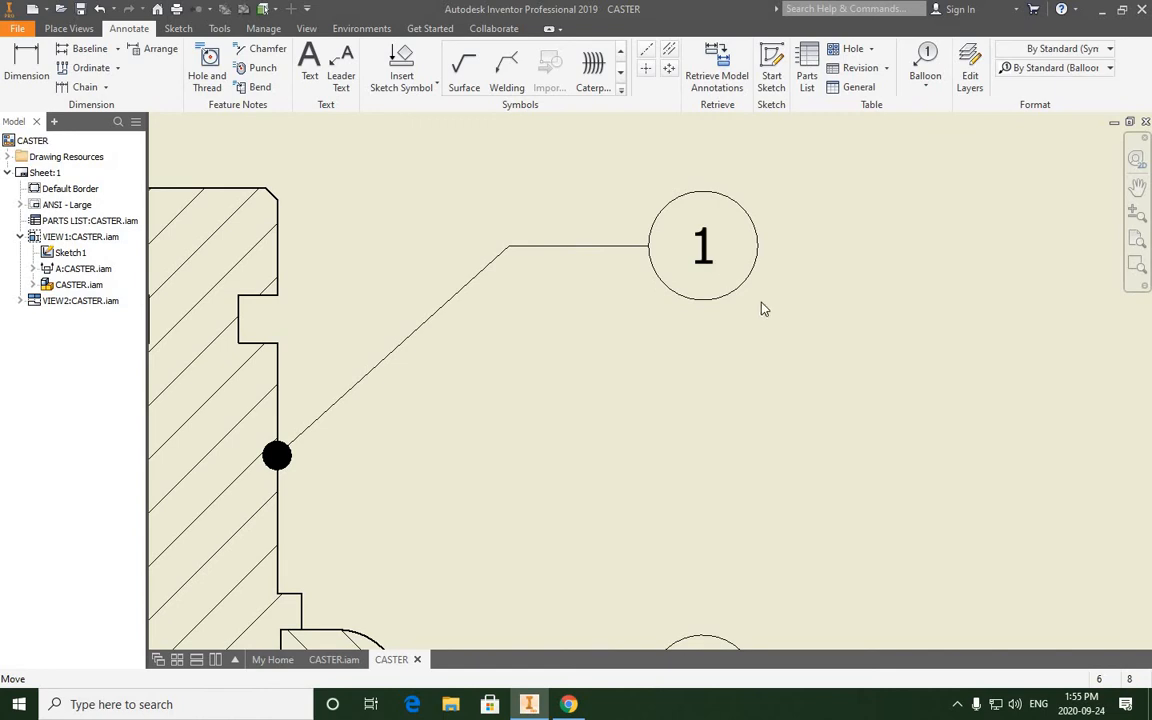
{"action": "left_click_drag", "start_coordinate": [761, 302], "coordinate": [778, 309]}
{"action": "left_click", "coordinate": [548, 260]}
{"action": "scroll", "coordinate": [548, 260], "scroll_direction": "up", "scroll_amount": 2}
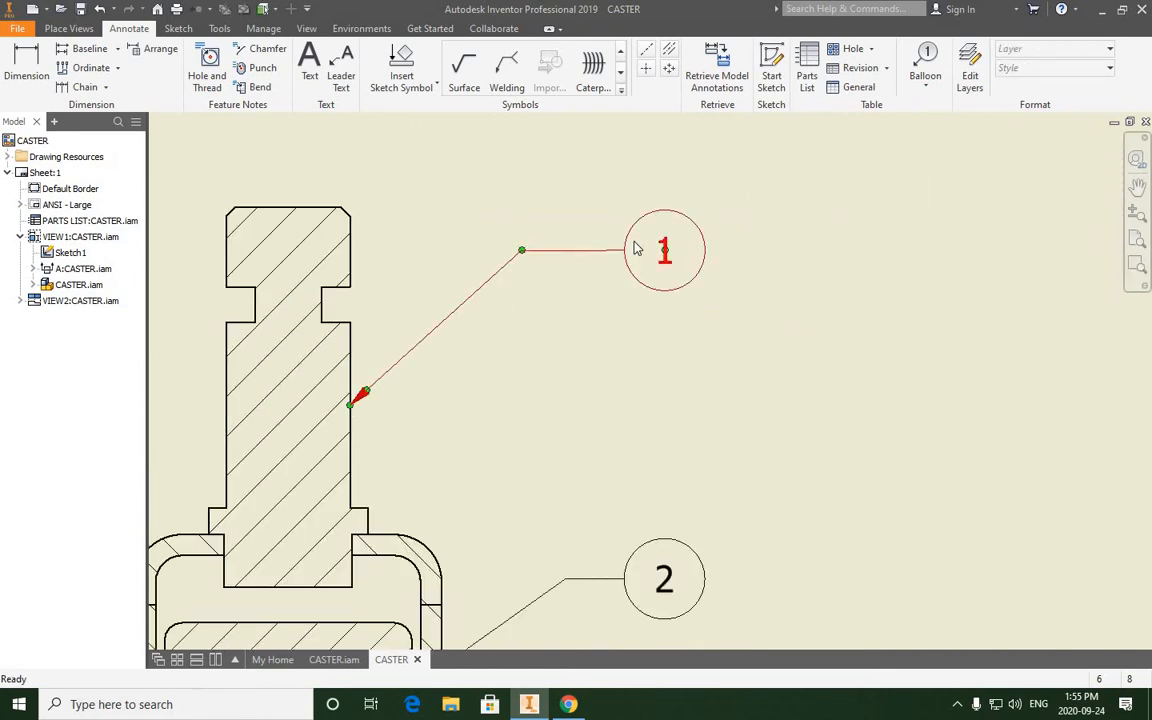
- Add an item balloon to the head of the axle shaft in section A-A, aligned vertically beneath the fork's balloon
{"action": "scroll", "coordinate": [634, 249], "scroll_direction": "down", "scroll_amount": 3}
{"action": "scroll", "coordinate": [616, 345], "scroll_direction": "up", "scroll_amount": 4}
{"action": "mouse_move", "coordinate": [641, 483]}
{"action": "middle_mouse_down"}
{"action": "mouse_move", "coordinate": [605, 313]}
{"action": "mouse_move", "coordinate": [563, 380]}
{"action": "middle_mouse_up"}
{"action": "scroll", "coordinate": [618, 372], "scroll_direction": "down", "scroll_amount": 4}
{"action": "scroll", "coordinate": [588, 303], "scroll_direction": "up", "scroll_amount": 5}
{"action": "scroll", "coordinate": [577, 284], "scroll_direction": "down", "scroll_amount": 3}
{"action": "middle_click_drag", "start_coordinate": [556, 222], "coordinate": [556, 274]}
{"action": "scroll", "coordinate": [556, 213], "scroll_direction": "up", "scroll_amount": 5}
{"action": "mouse_move", "coordinate": [594, 399]}
{"action": "middle_mouse_down"}
{"action": "mouse_move", "coordinate": [532, 386]}
{"action": "mouse_move", "coordinate": [548, 358]}
{"action": "mouse_move", "coordinate": [548, 374]}
{"action": "middle_mouse_up"}
{"action": "scroll", "coordinate": [548, 358], "scroll_direction": "down", "scroll_amount": 3}
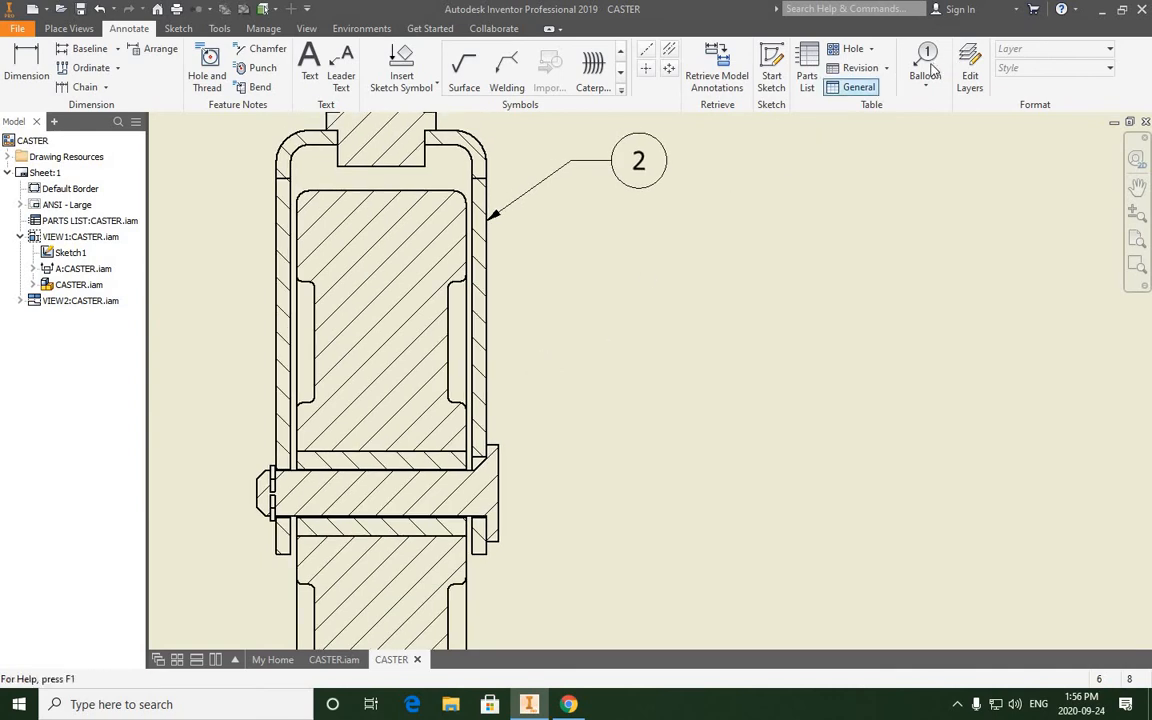
{"action": "key", "text": "b"}
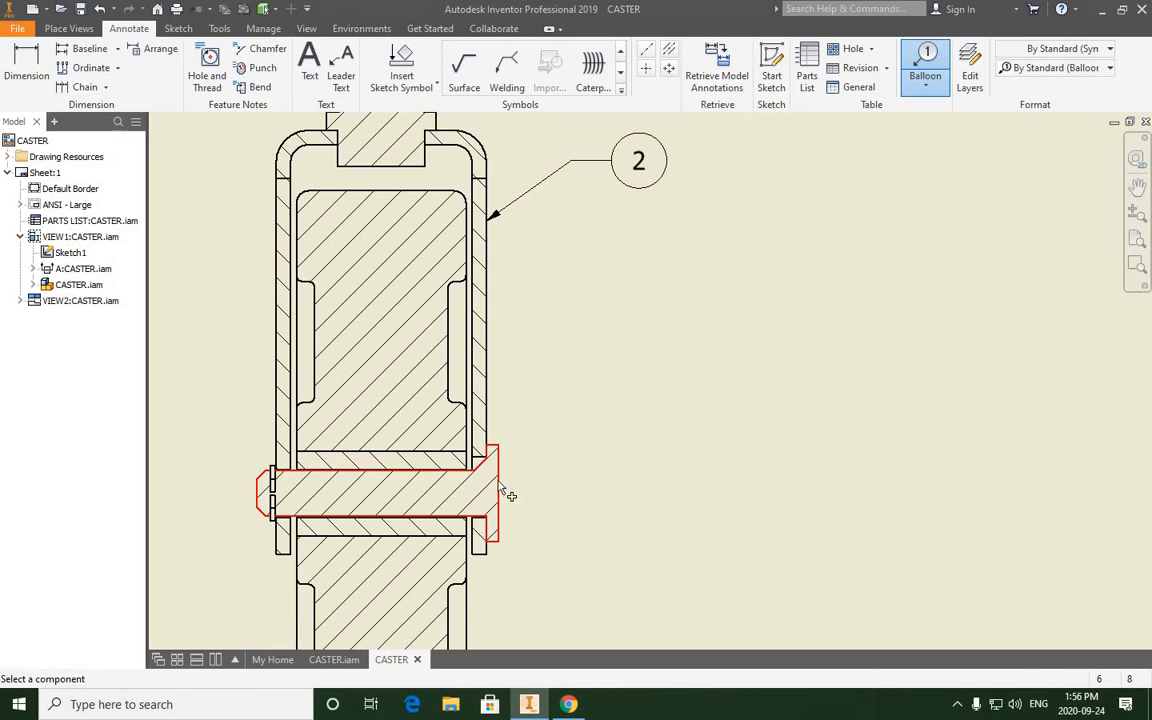
{"action": "left_click", "coordinate": [497, 479]}
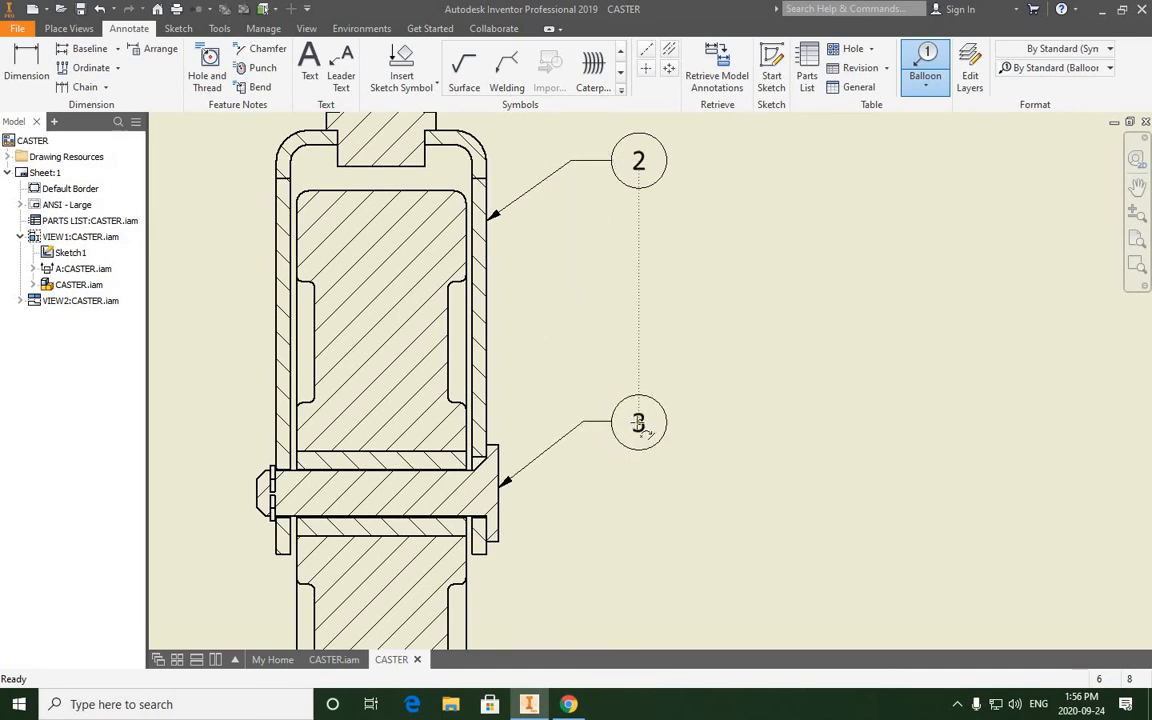
{"action": "right_click", "coordinate": [638, 424]}
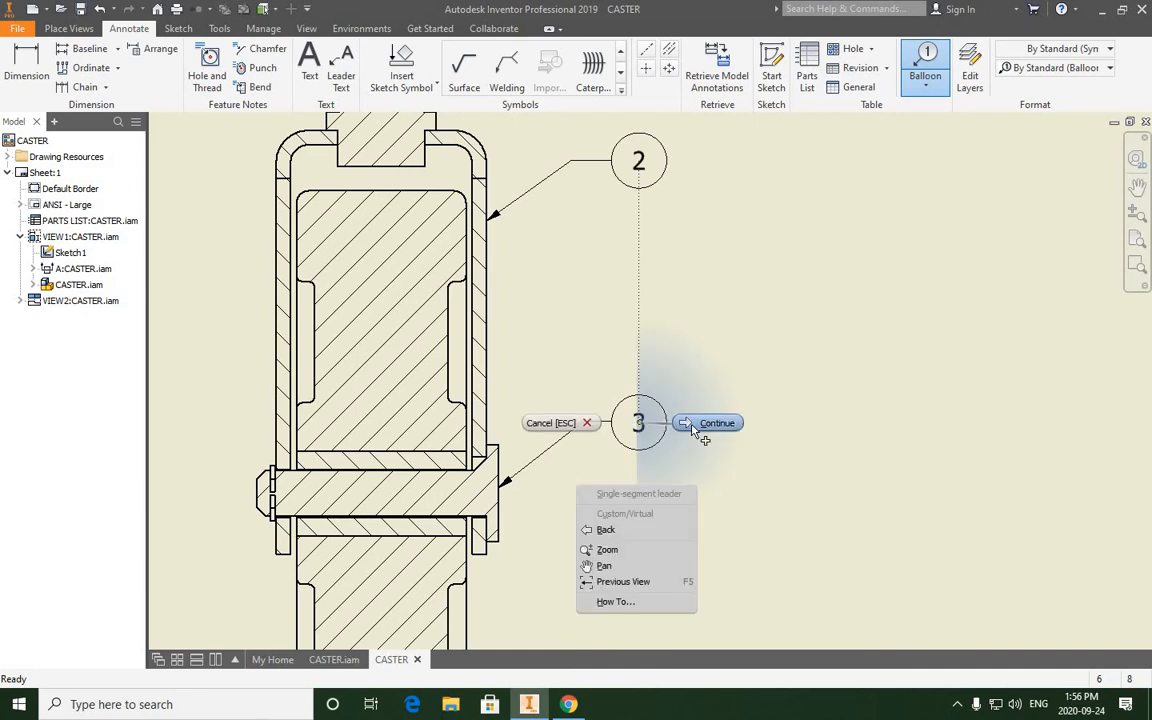
{"action": "left_click", "coordinate": [692, 426]}
- Add an item balloon to the bushing's lower edge in section A-A, aligned vertically beneath the shaft's balloon
{"action": "scroll", "coordinate": [567, 411], "scroll_direction": "down", "scroll_amount": 3}
{"action": "scroll", "coordinate": [567, 420], "scroll_direction": "up", "scroll_amount": 3}
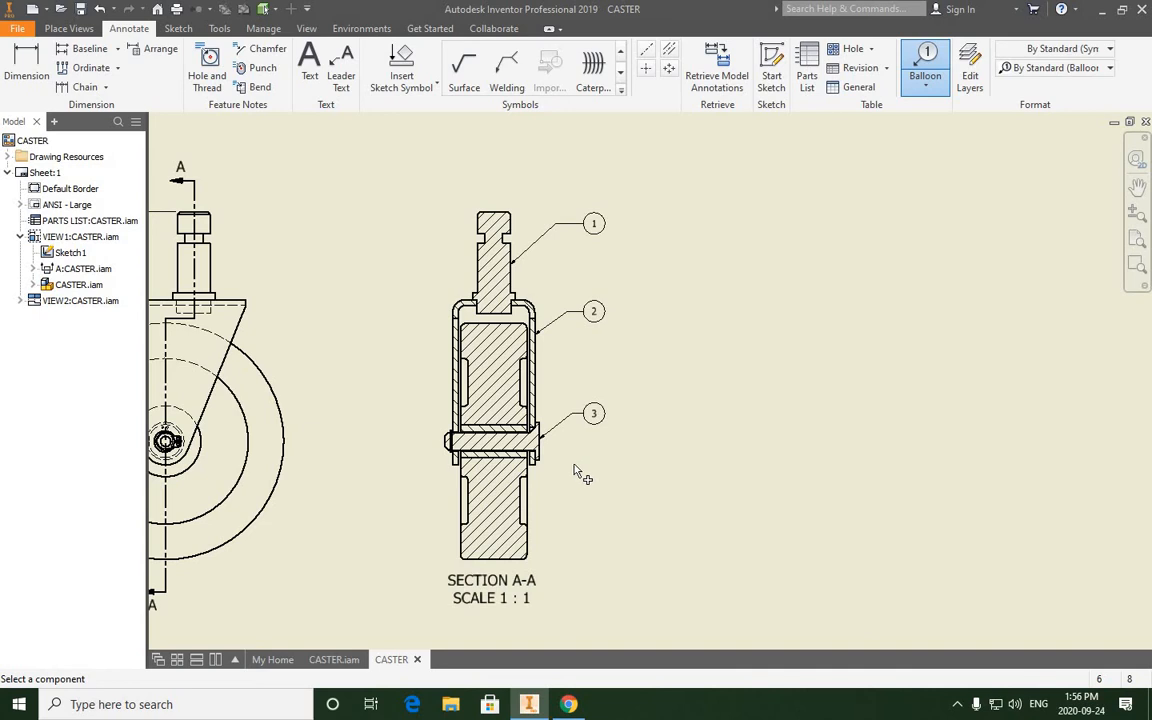
{"action": "middle_click_drag", "start_coordinate": [530, 457], "coordinate": [553, 394]}
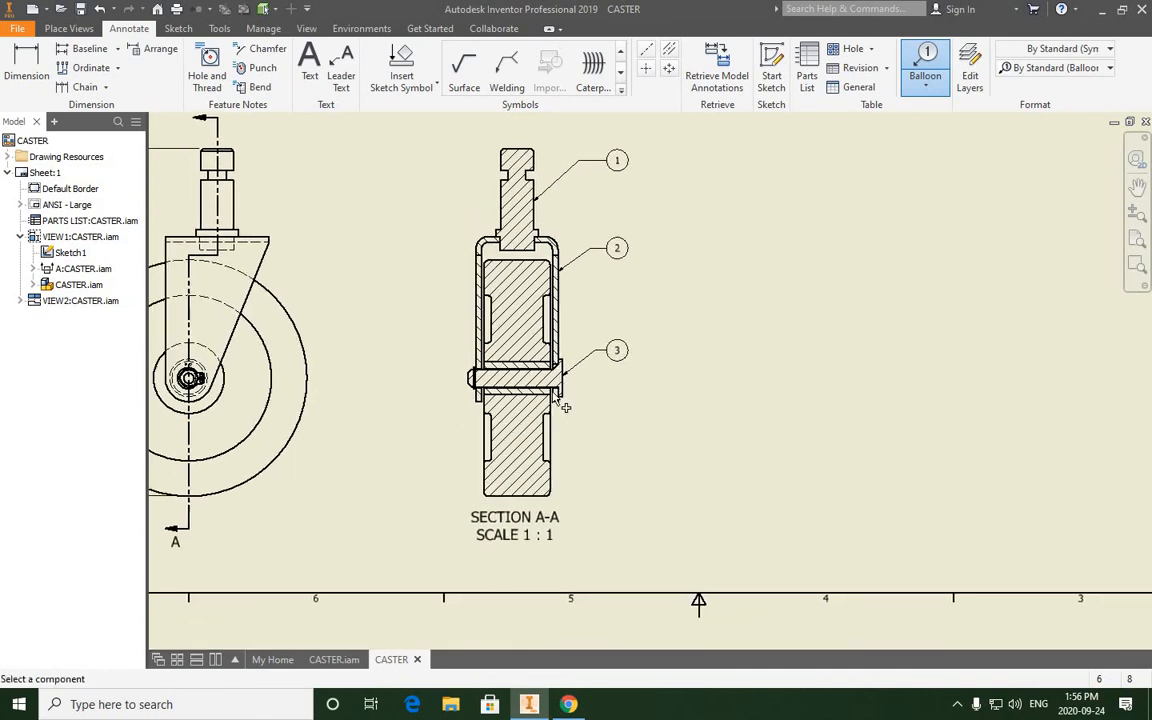
{"action": "scroll", "coordinate": [553, 394], "scroll_direction": "down", "scroll_amount": 6}
{"action": "middle_click_drag", "start_coordinate": [651, 315], "coordinate": [620, 317]}
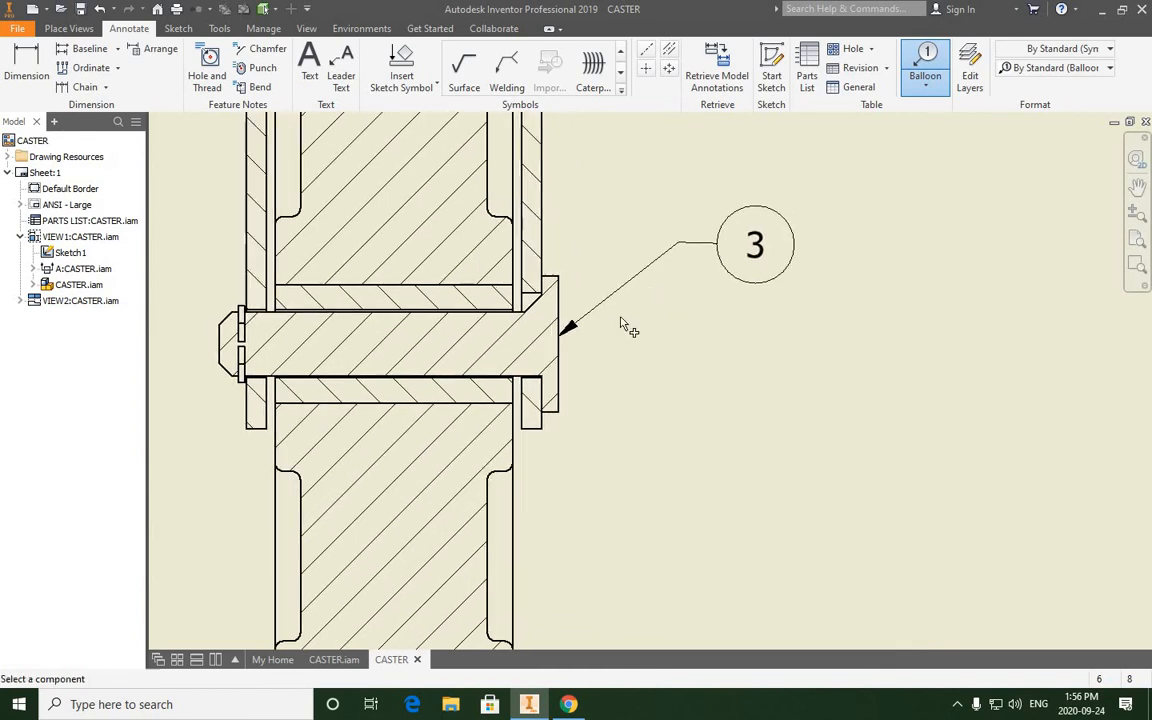
{"action": "scroll", "coordinate": [452, 393], "scroll_direction": "up", "scroll_amount": 2}
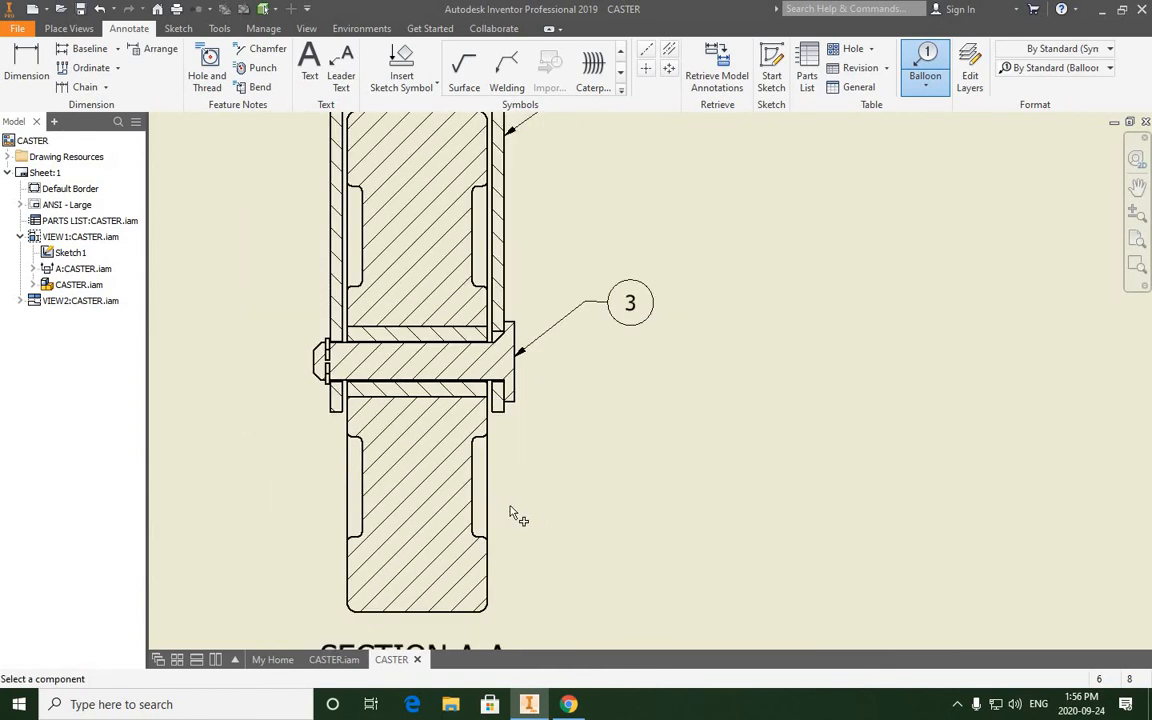
{"action": "left_click", "coordinate": [421, 398]}
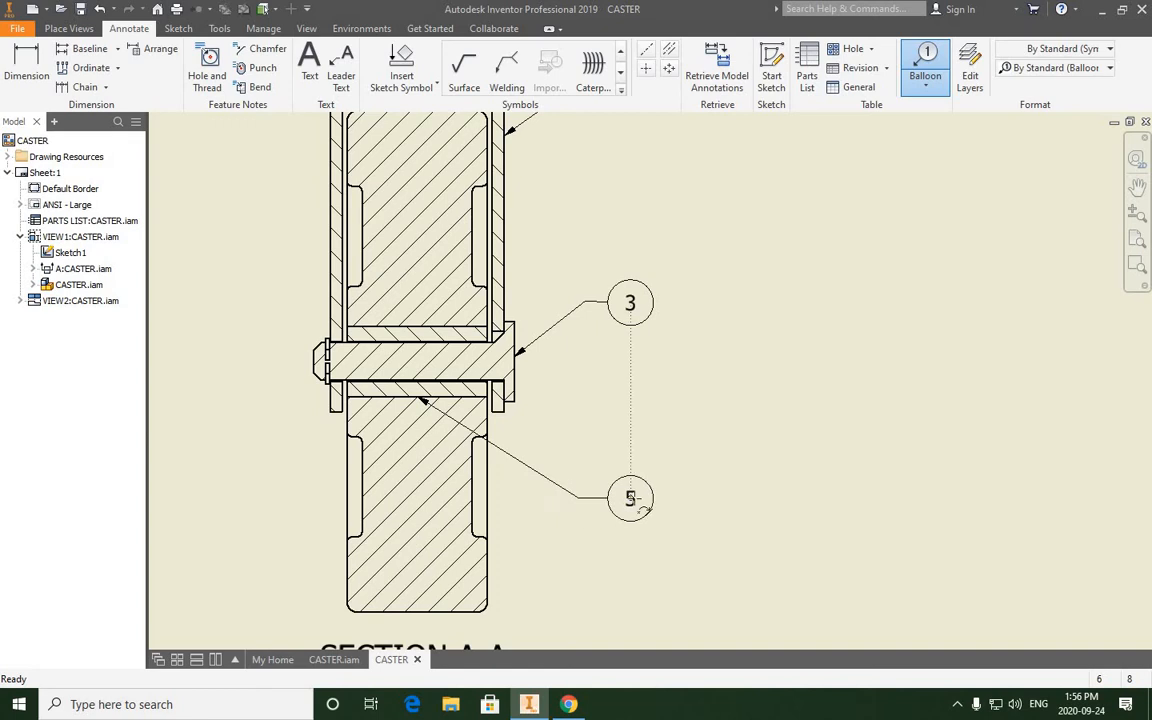
{"action": "left_click", "coordinate": [683, 507]}
{"action": "right_click", "coordinate": [690, 507]}
{"action": "left_click", "coordinate": [699, 505]}
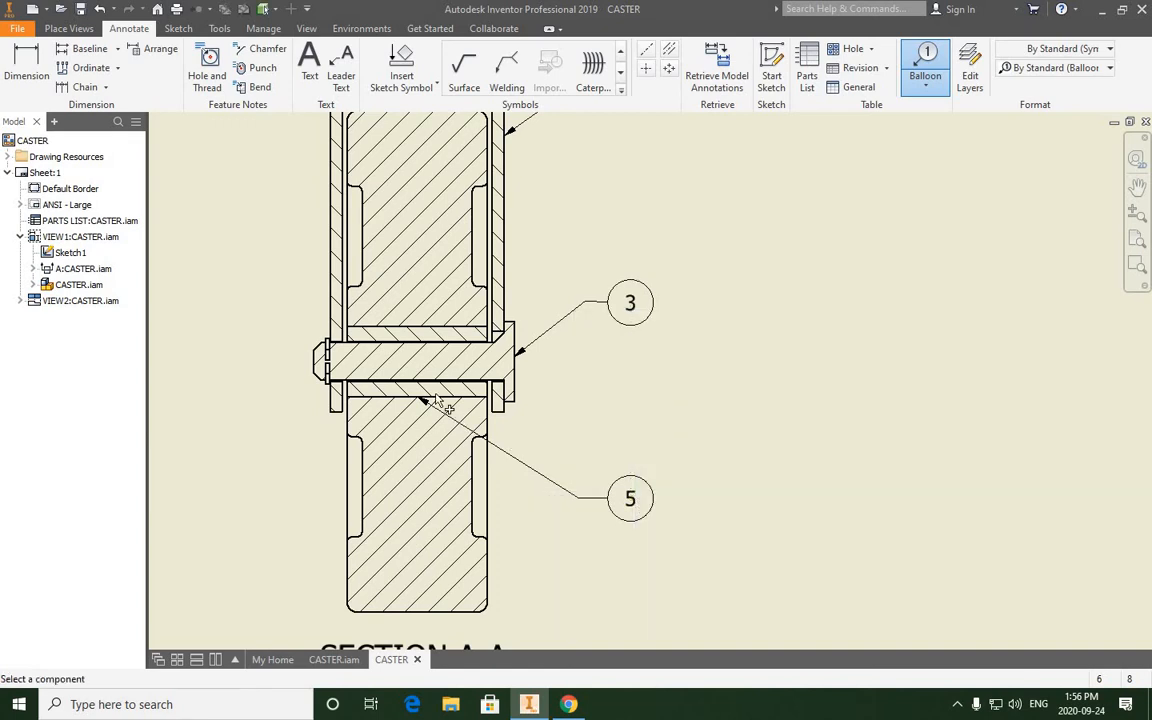
- Move the leader end of the bushing's balloon off the edge and into the bushing's hatched area, so it ends in a dot
{"action": "scroll", "coordinate": [400, 405], "scroll_direction": "up", "scroll_amount": 5}
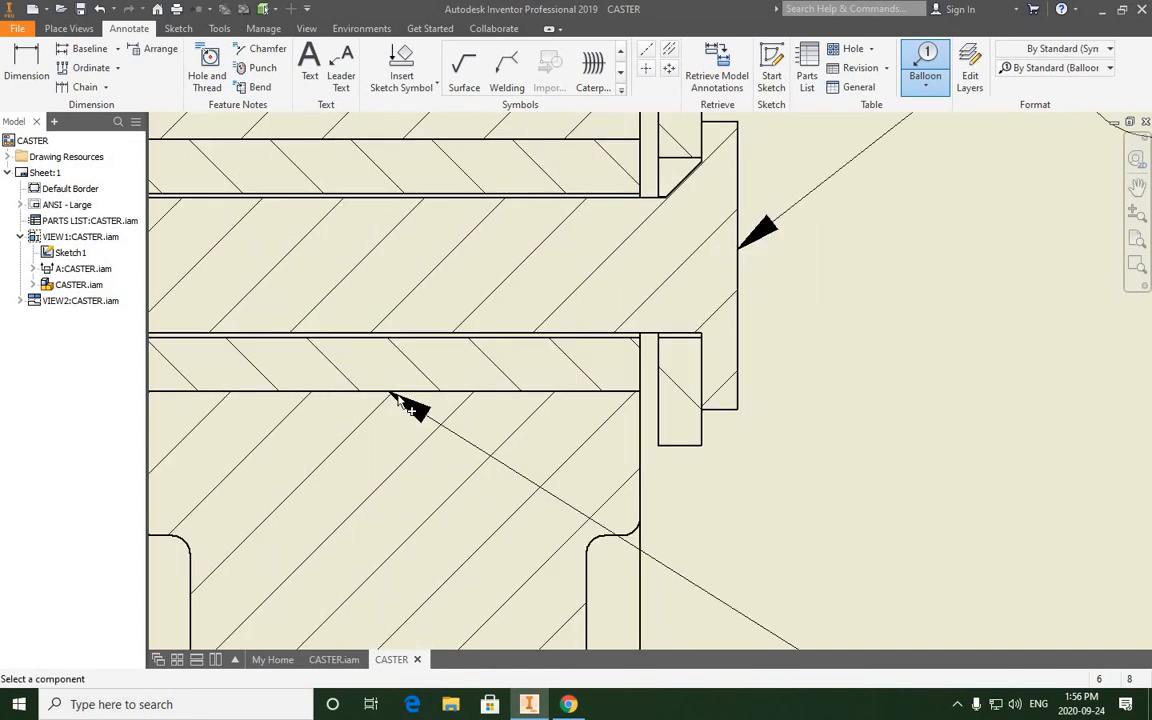
{"action": "scroll", "coordinate": [398, 401], "scroll_direction": "down", "scroll_amount": 4}
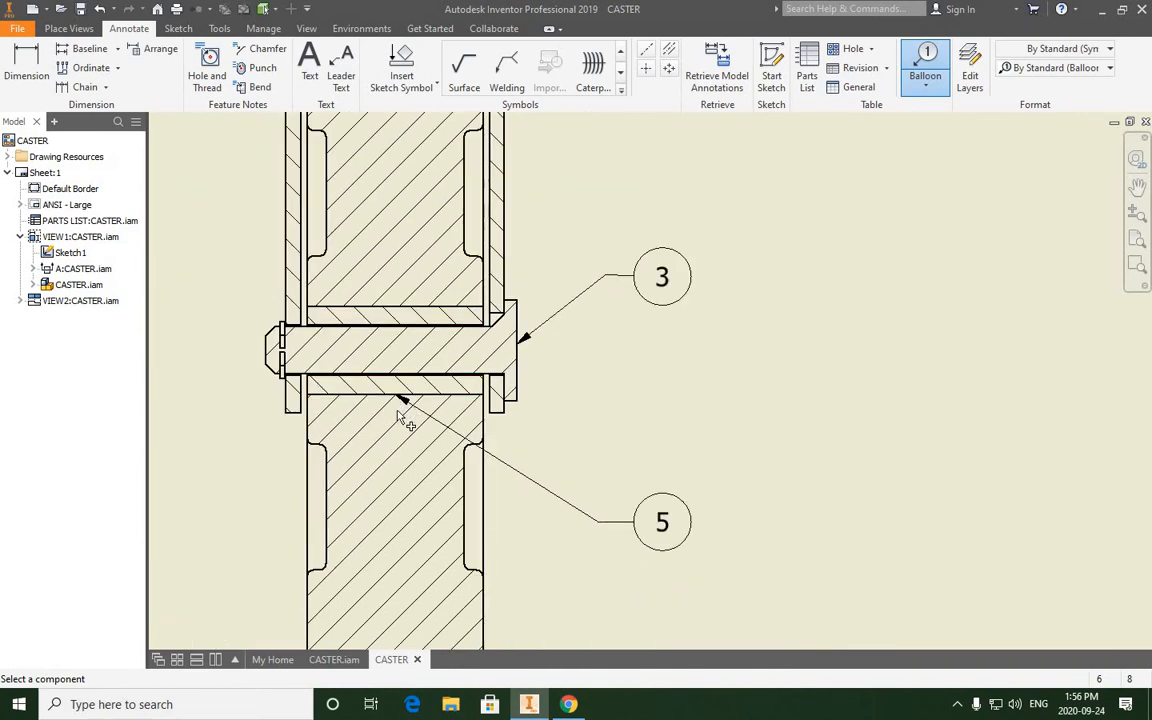
{"action": "scroll", "coordinate": [405, 405], "scroll_direction": "up", "scroll_amount": 3}
{"action": "right_click", "coordinate": [700, 368]}
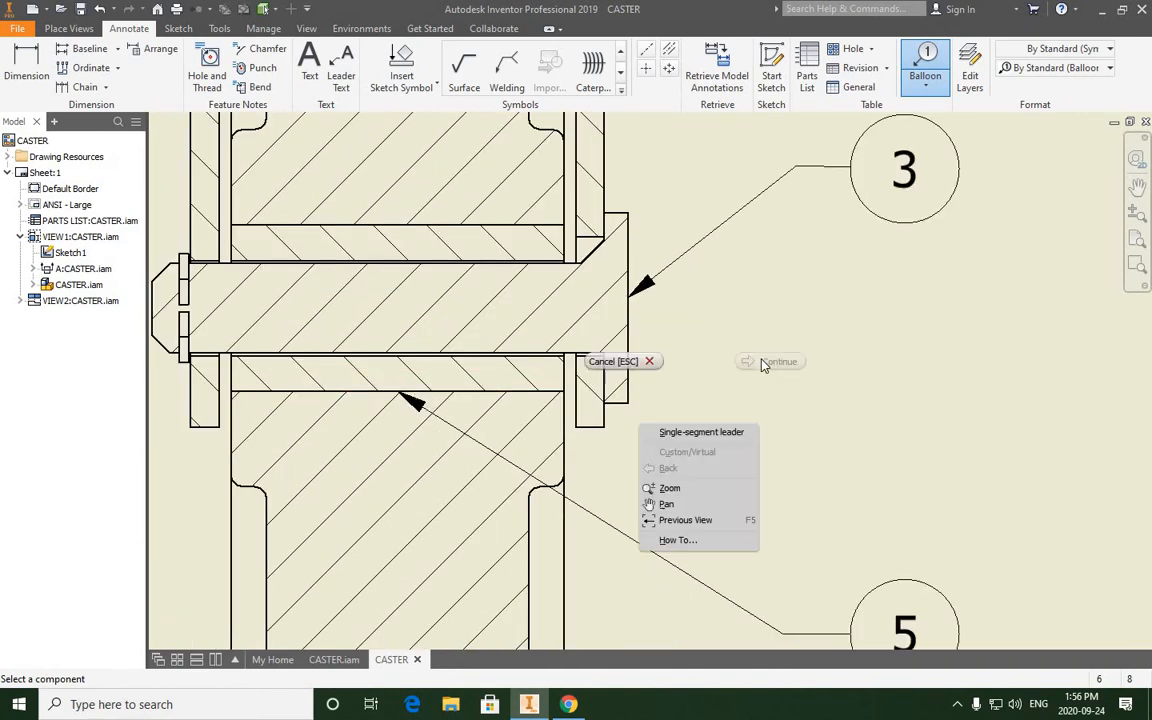
{"action": "left_click", "coordinate": [434, 352]}
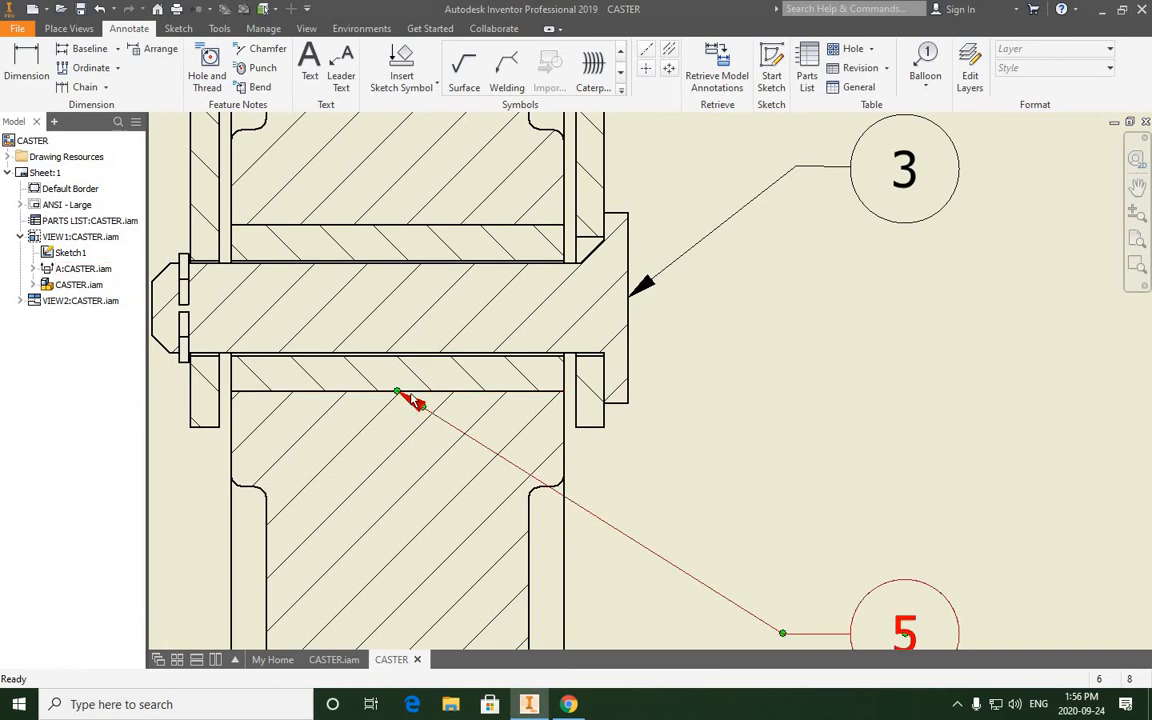
{"action": "mouse_move", "coordinate": [399, 391]}
{"action": "left_mouse_down"}
{"action": "mouse_move", "coordinate": [406, 373]}
{"action": "mouse_move", "coordinate": [389, 374]}
{"action": "left_mouse_up"}
{"action": "left_click", "coordinate": [397, 391]}
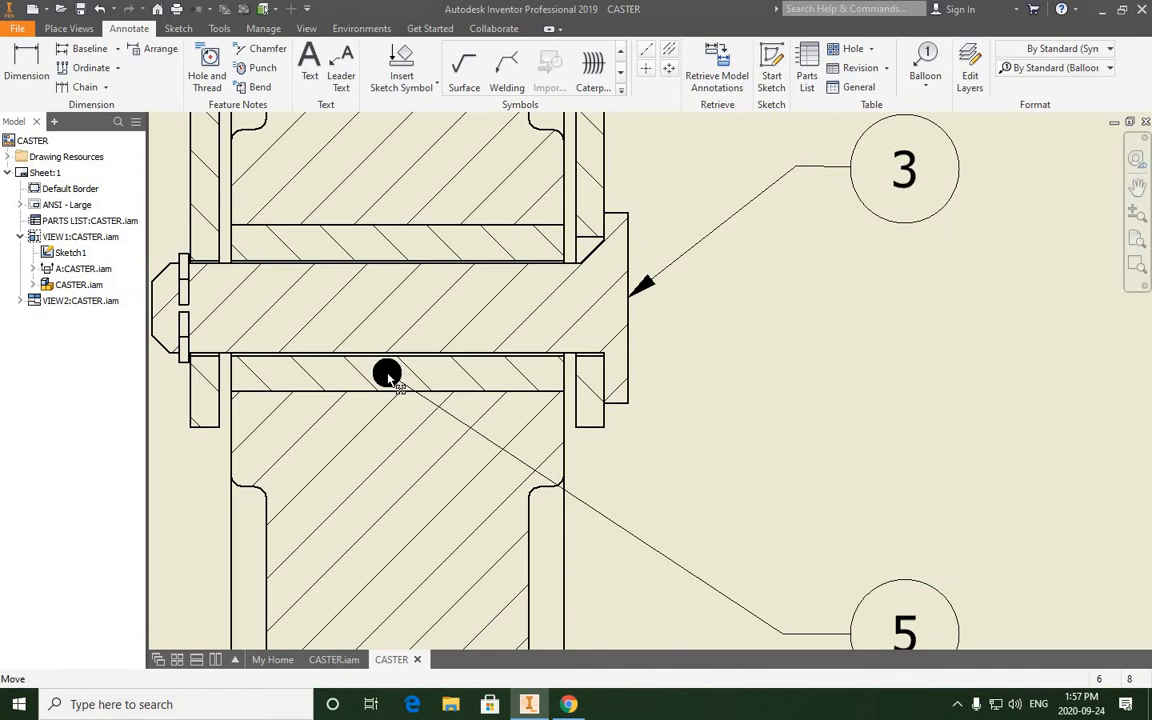
{"action": "left_click", "coordinate": [391, 376]}
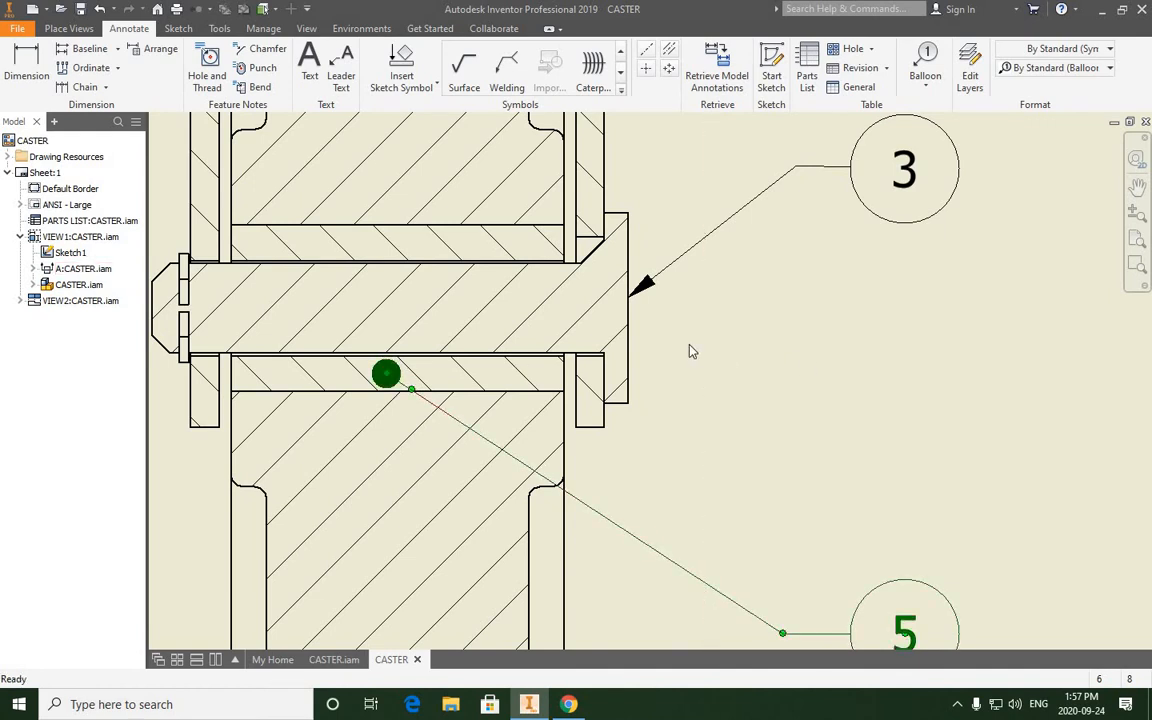
{"action": "left_click", "coordinate": [688, 346]}
{"action": "scroll", "coordinate": [688, 345], "scroll_direction": "up", "scroll_amount": 3}
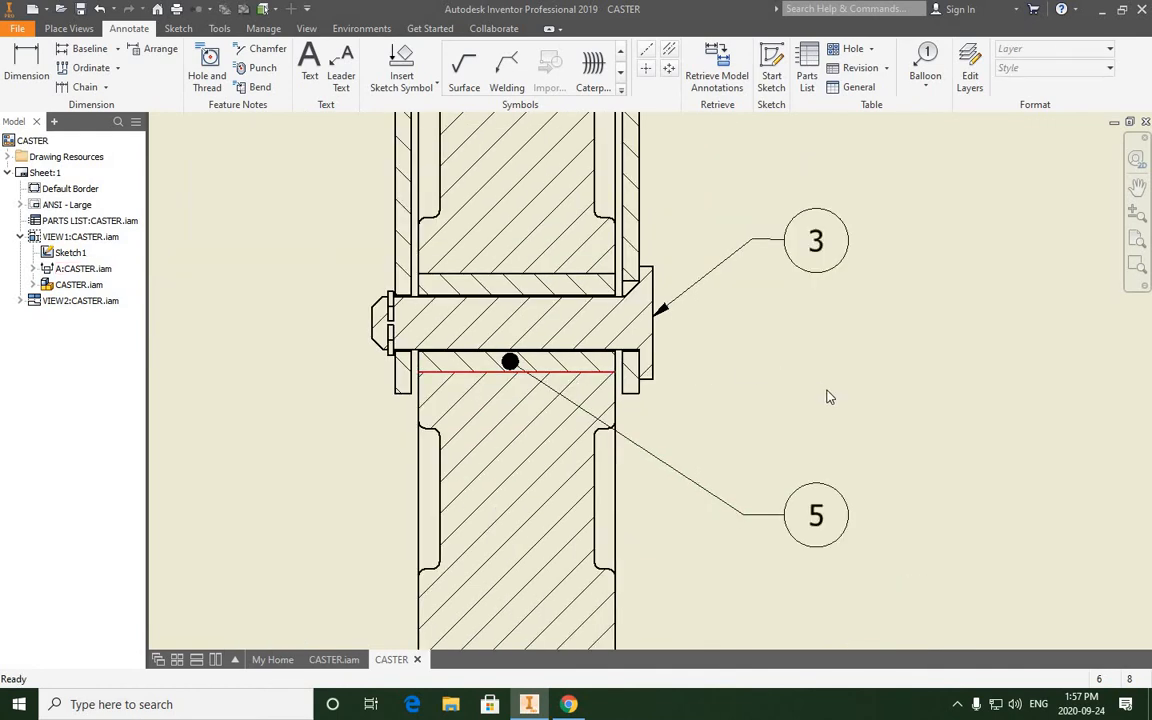
{"action": "middle_click_drag", "start_coordinate": [703, 414], "coordinate": [649, 426]}
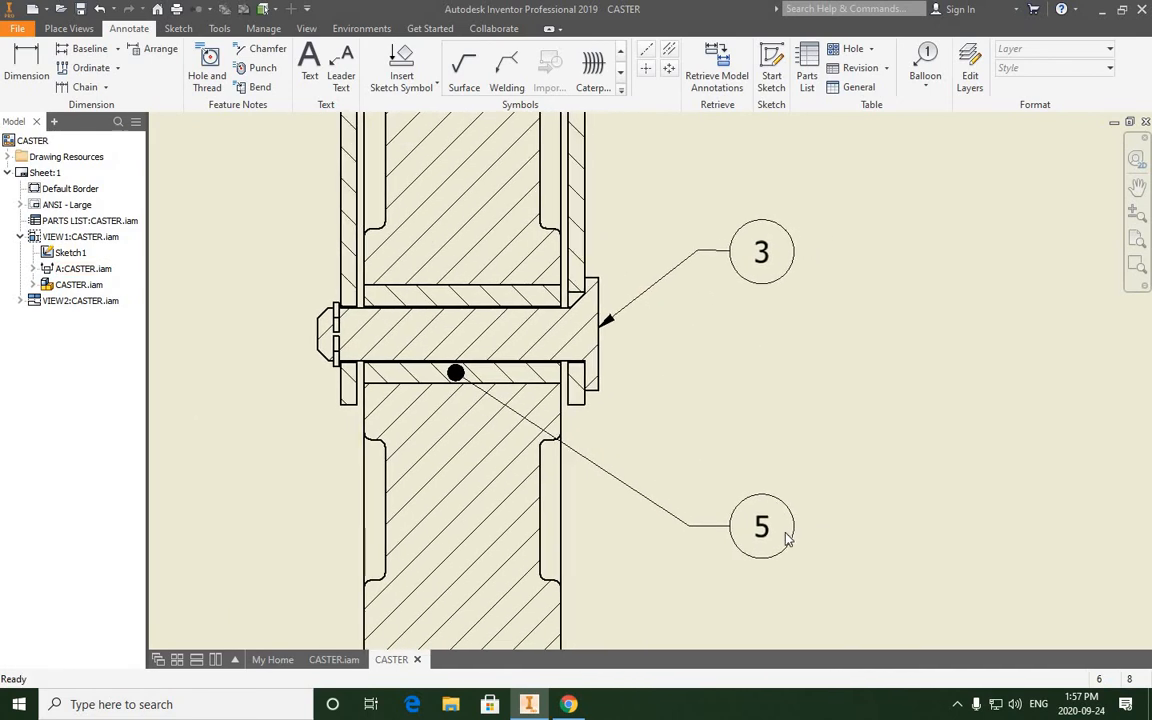
{"action": "double_click", "coordinate": [470, 377]}
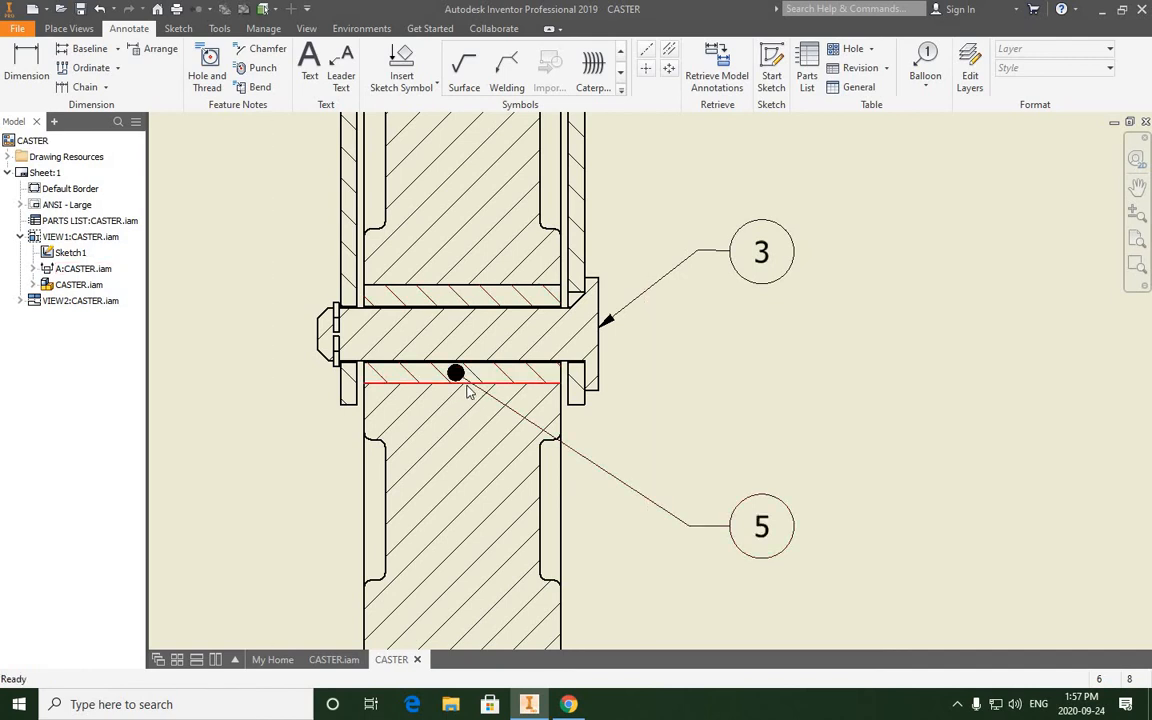
- Add an item balloon to the wheel's lower side edge in section A-A, aligned vertically beneath the bushing's balloon
{"action": "scroll", "coordinate": [468, 391], "scroll_direction": "down", "scroll_amount": 5}
{"action": "scroll", "coordinate": [493, 424], "scroll_direction": "up", "scroll_amount": 3}
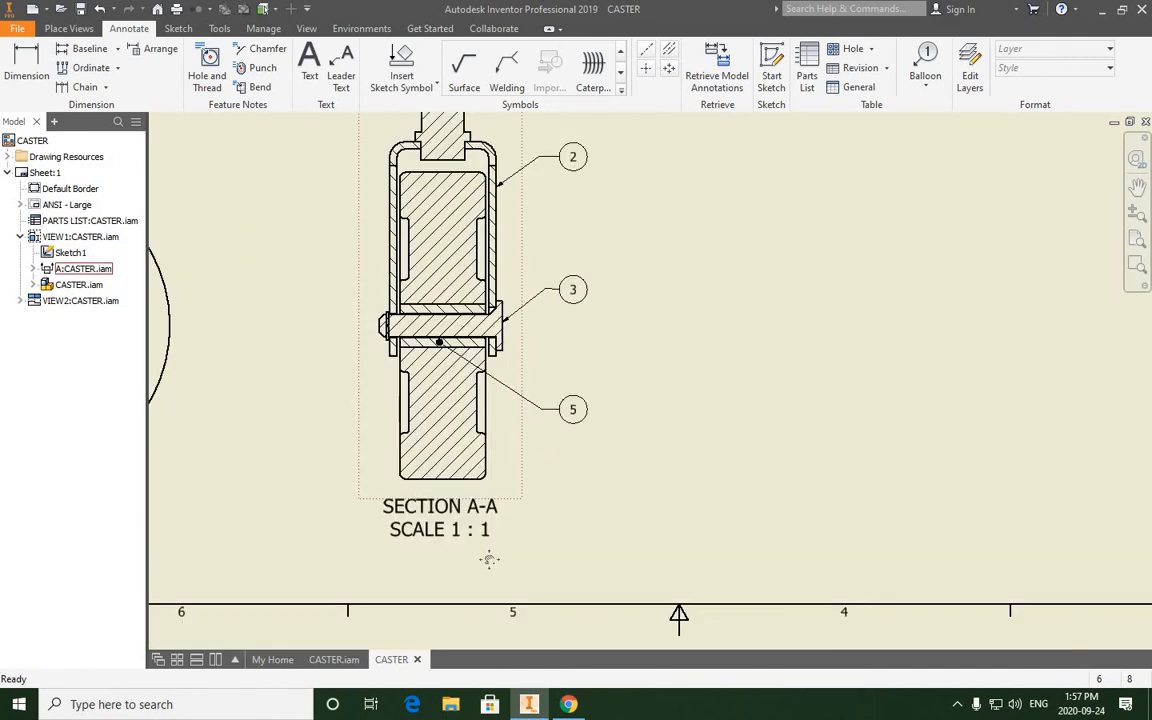
{"action": "middle_click_drag", "start_coordinate": [523, 278], "coordinate": [517, 403]}
{"action": "middle_click_drag", "start_coordinate": [470, 573], "coordinate": [521, 408]}
{"action": "scroll", "coordinate": [501, 411], "scroll_direction": "up", "scroll_amount": 3}
{"action": "left_click", "coordinate": [925, 62]}
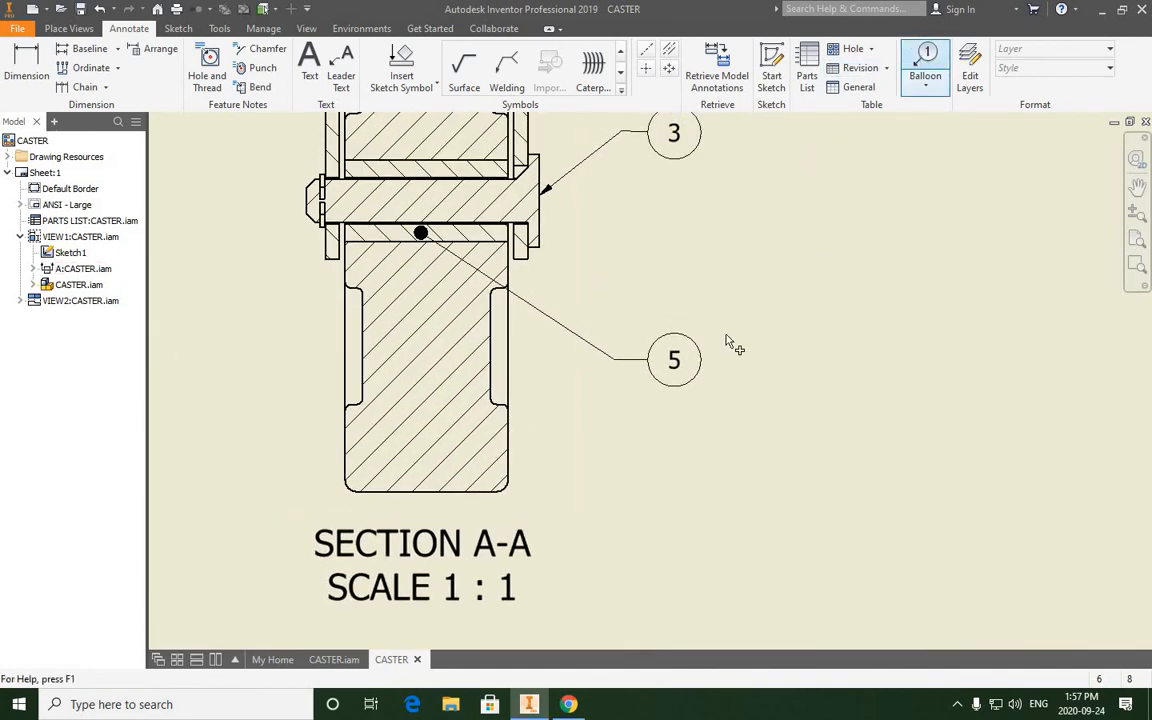
{"action": "left_click", "coordinate": [509, 438]}
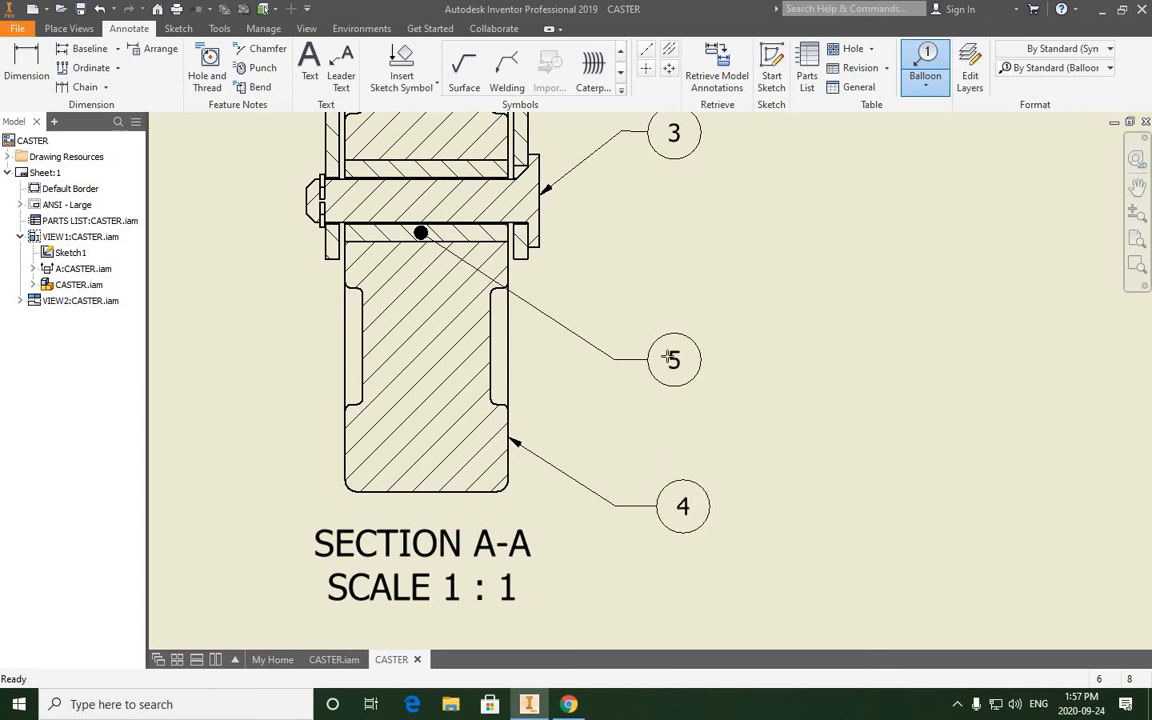
{"action": "left_click", "coordinate": [676, 510]}
{"action": "right_click", "coordinate": [676, 510]}
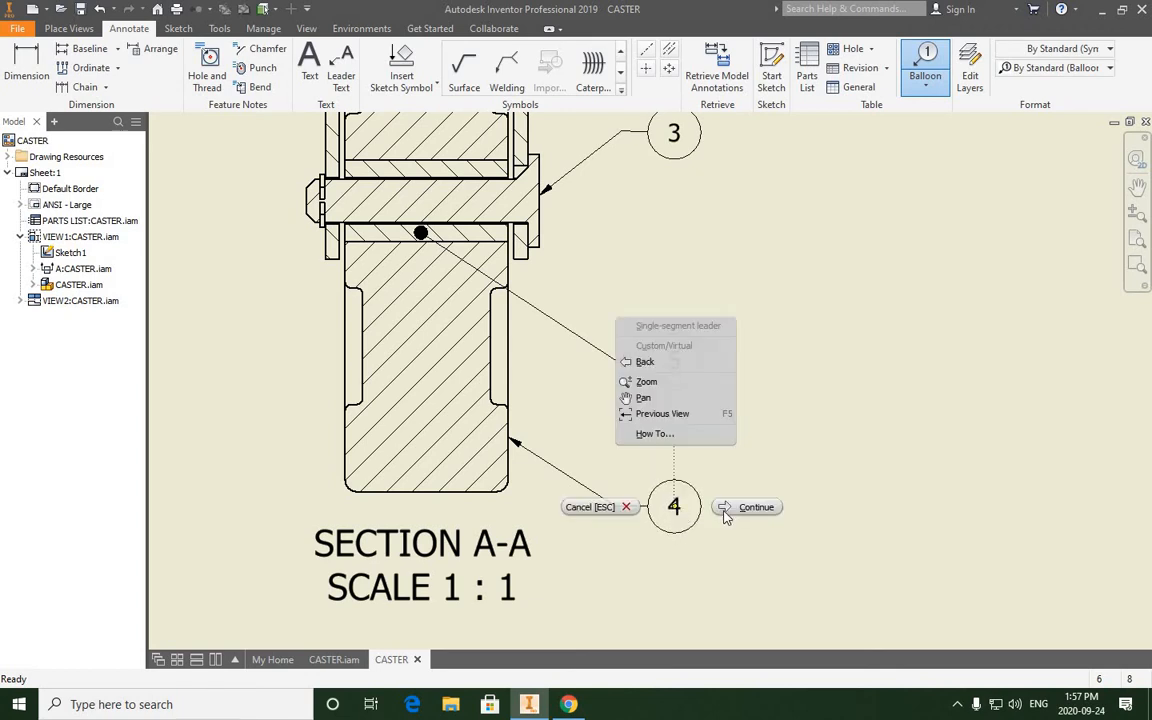
{"action": "left_click", "coordinate": [751, 506]}
{"action": "scroll", "coordinate": [730, 391], "scroll_direction": "down", "scroll_amount": 3}
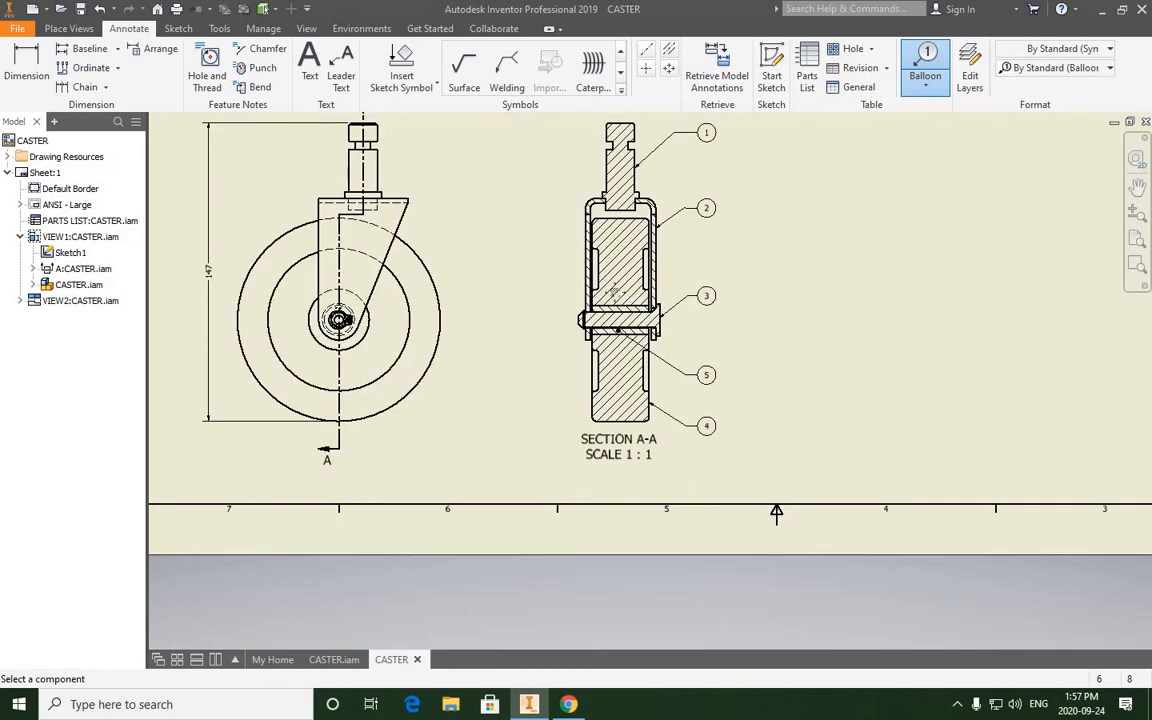
- Add an item balloon to the retaining ring at the axle shaft's left end in section A-A, aligned horizontally with the shaft's balloon
{"action": "middle_click_drag", "start_coordinate": [621, 283], "coordinate": [603, 335]}
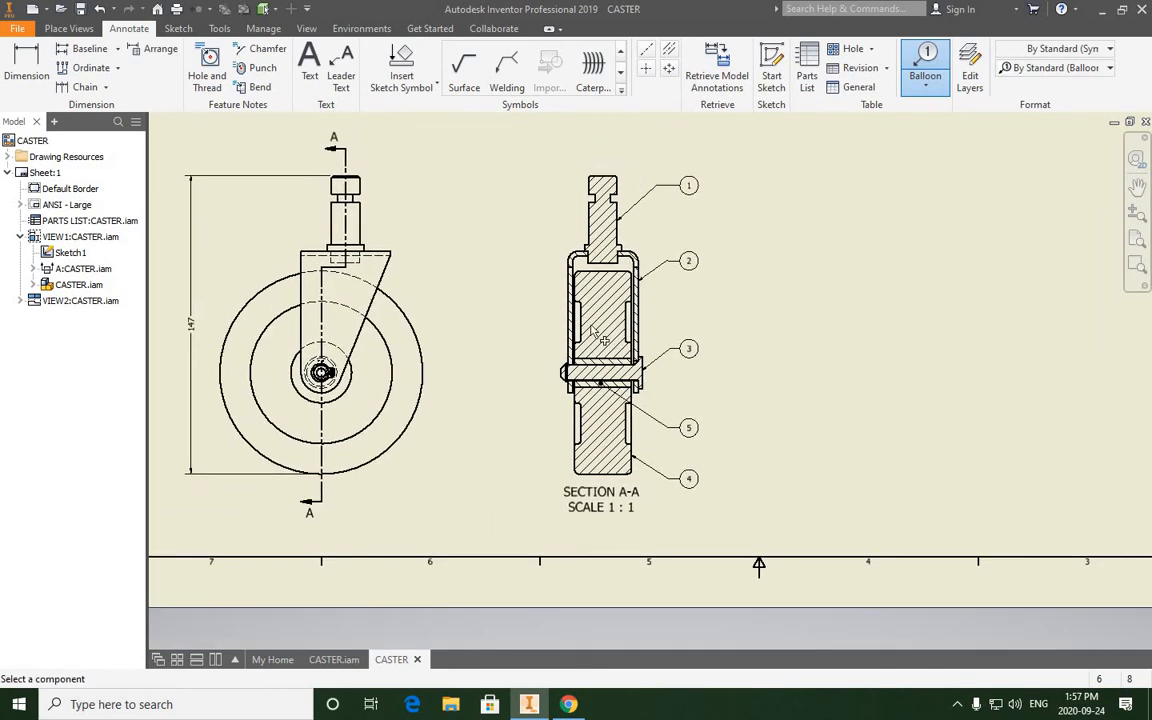
{"action": "scroll", "coordinate": [598, 371], "scroll_direction": "up", "scroll_amount": 5}
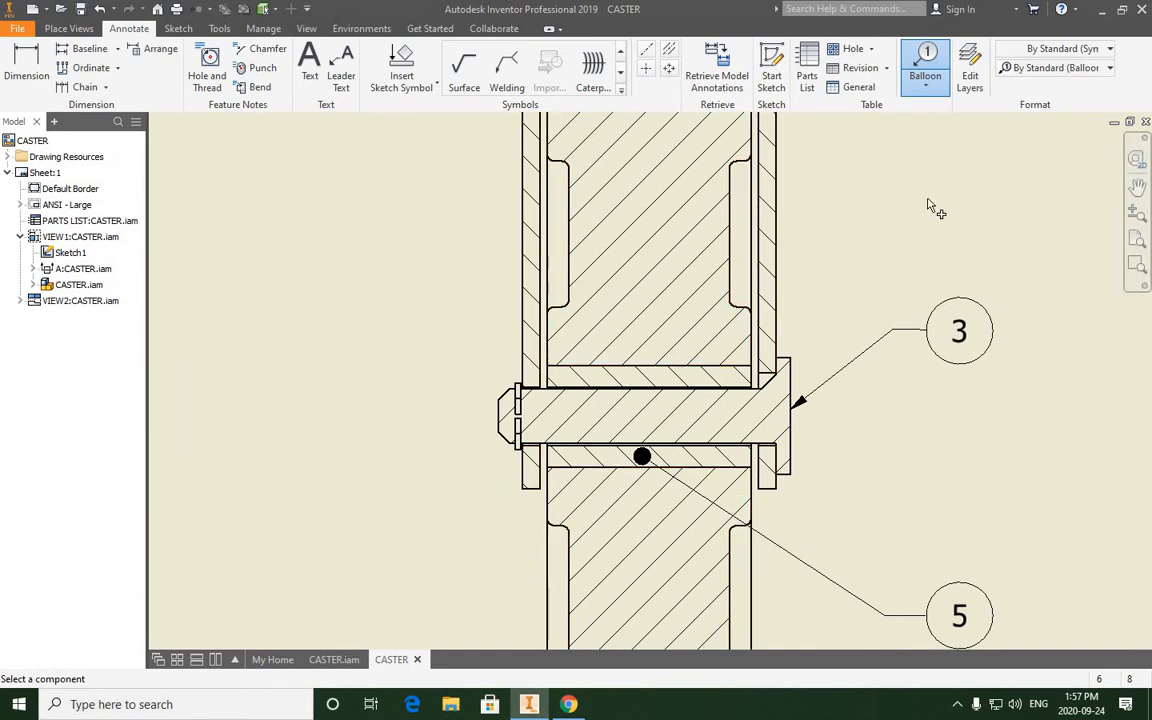
{"action": "scroll", "coordinate": [600, 395], "scroll_direction": "down", "scroll_amount": 6}
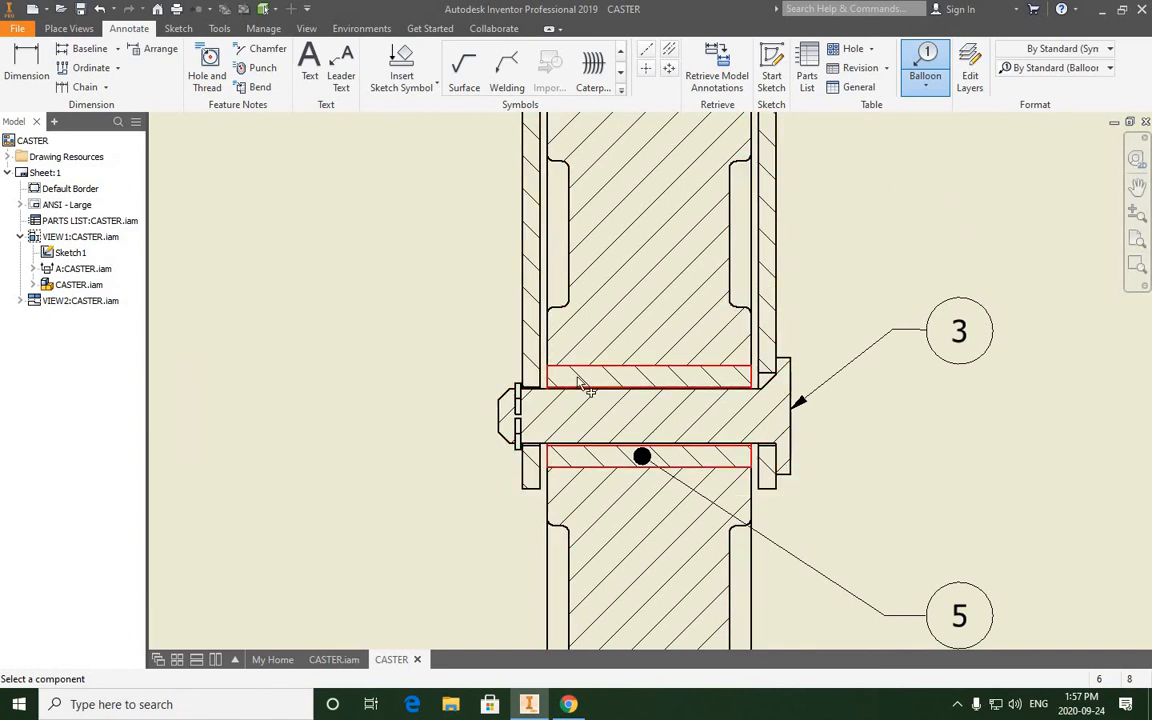
{"action": "scroll", "coordinate": [700, 320], "scroll_direction": "up", "scroll_amount": 3}
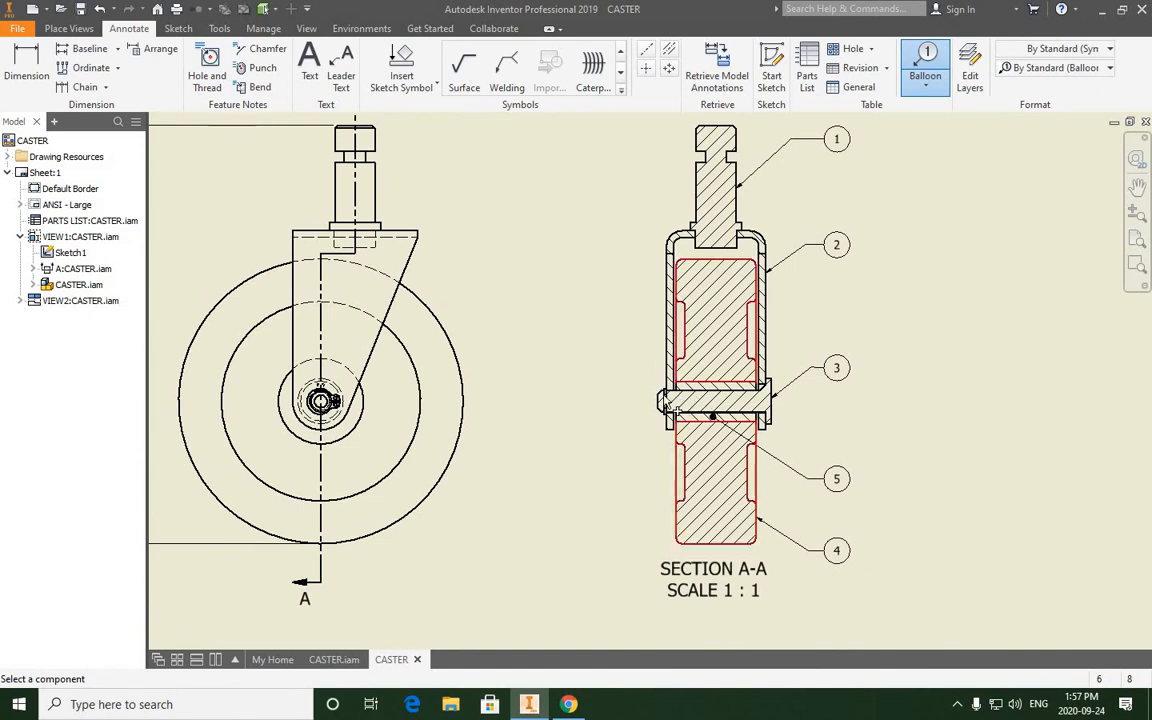
{"action": "scroll", "coordinate": [670, 392], "scroll_direction": "up", "scroll_amount": 5}
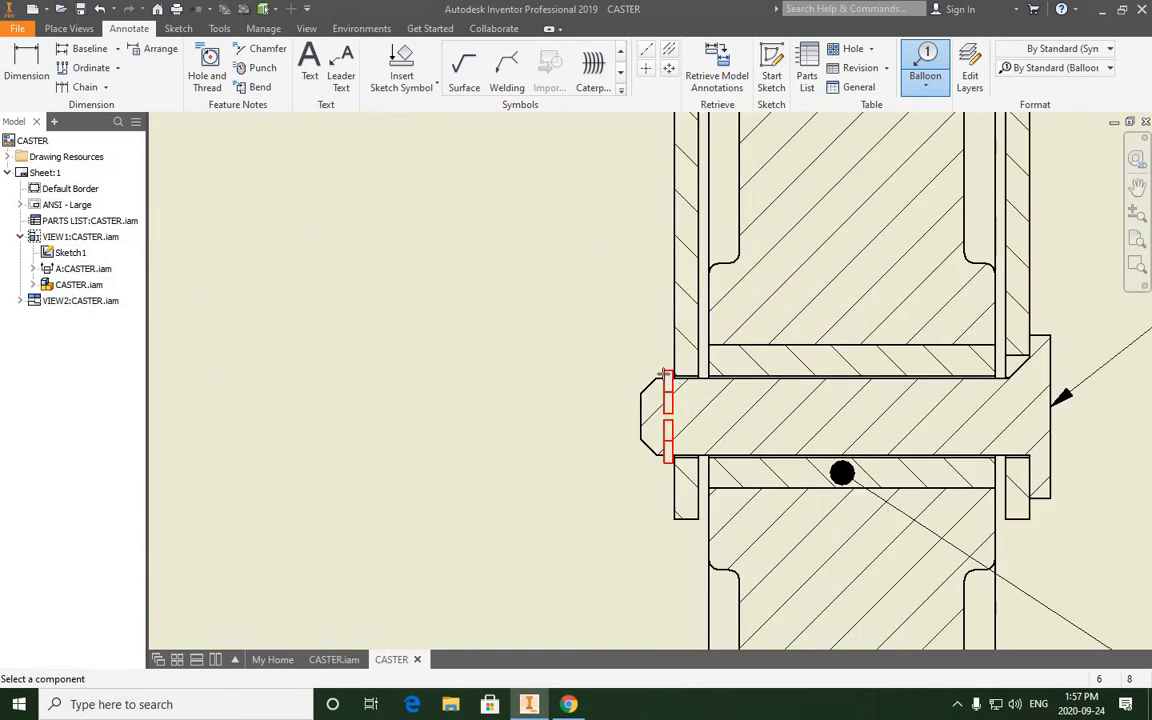
{"action": "left_click", "coordinate": [665, 375]}
{"action": "scroll", "coordinate": [553, 275], "scroll_direction": "down", "scroll_amount": 5}
{"action": "left_click", "coordinate": [557, 277]}
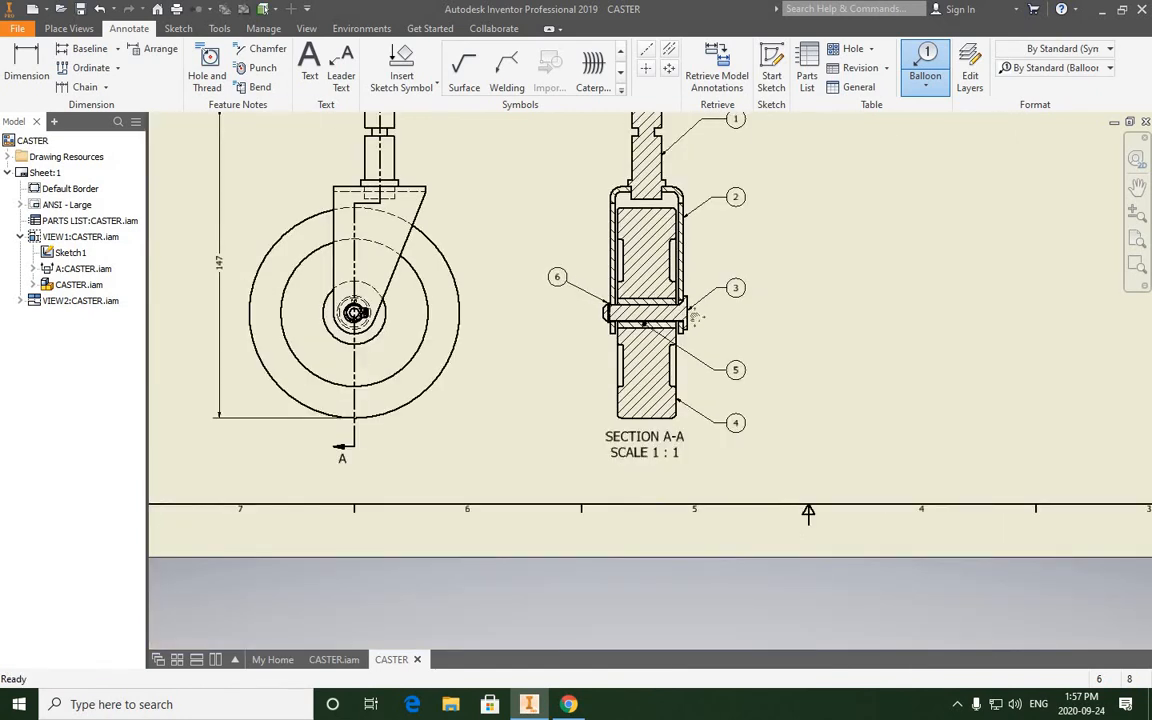
{"action": "middle_click_drag", "start_coordinate": [588, 290], "coordinate": [672, 323]}
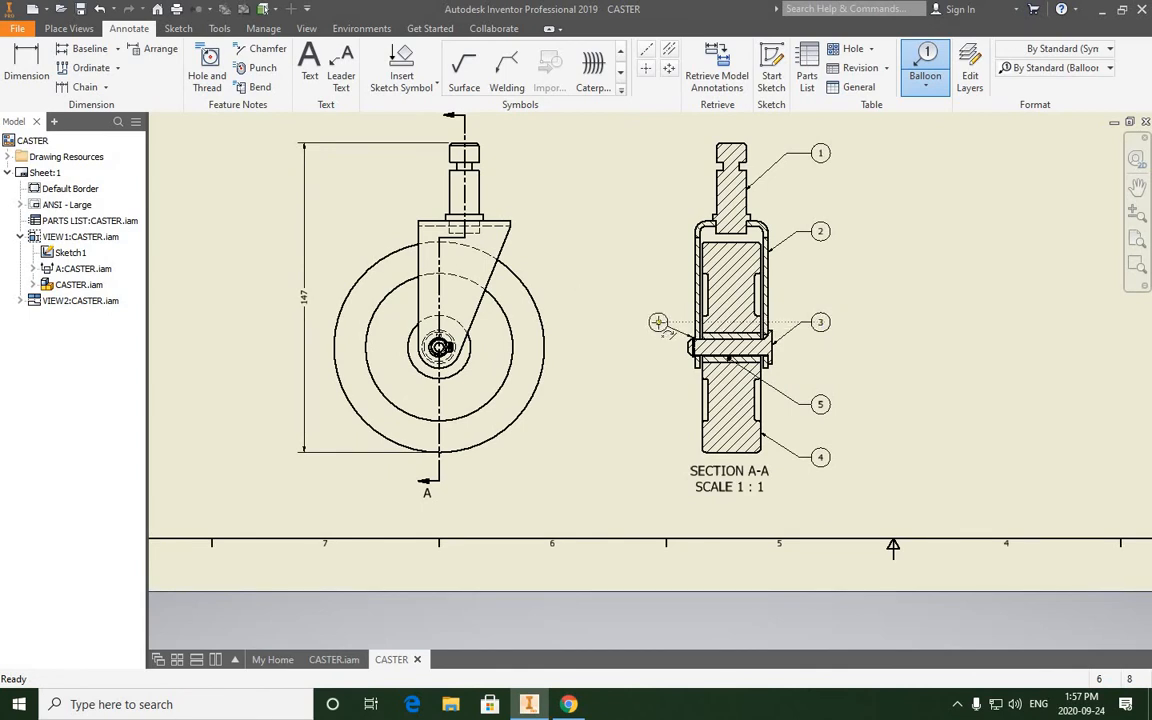
{"action": "scroll", "coordinate": [658, 322], "scroll_direction": "up", "scroll_amount": 3}
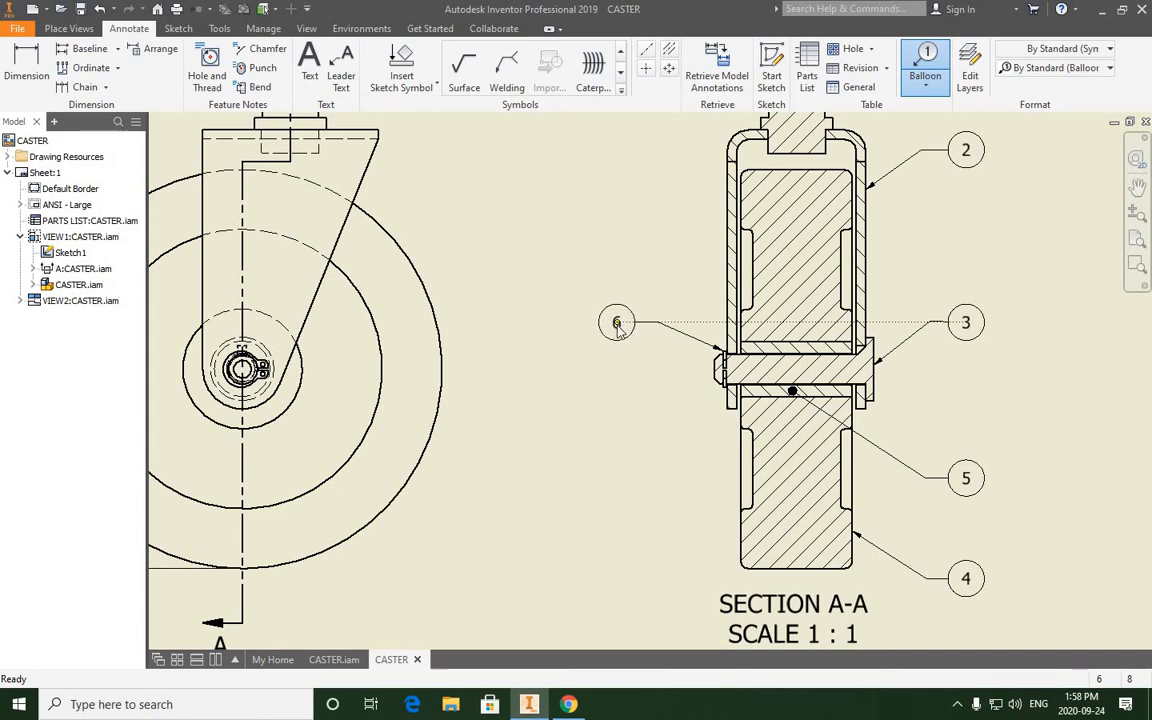
{"action": "right_click", "coordinate": [617, 326]}
{"action": "left_click", "coordinate": [662, 329]}
- Examine the alignment and leaders of the item balloons around section A-A
{"action": "scroll", "coordinate": [594, 311], "scroll_direction": "down", "scroll_amount": 3}
{"action": "scroll", "coordinate": [594, 311], "scroll_direction": "up", "scroll_amount": 6}
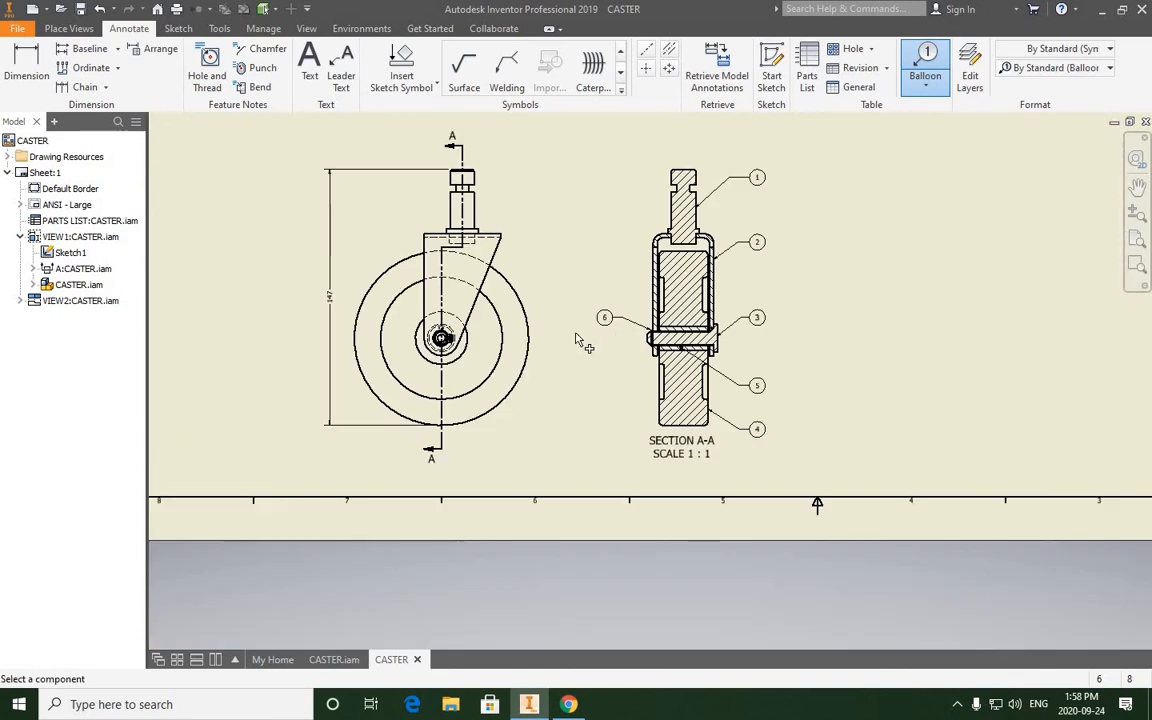
{"action": "middle_click_drag", "start_coordinate": [575, 332], "coordinate": [525, 361]}
{"action": "scroll", "coordinate": [525, 360], "scroll_direction": "up", "scroll_amount": 2}
{"action": "scroll", "coordinate": [525, 360], "scroll_direction": "down", "scroll_amount": 3}
{"action": "scroll", "coordinate": [525, 360], "scroll_direction": "up", "scroll_amount": 2}
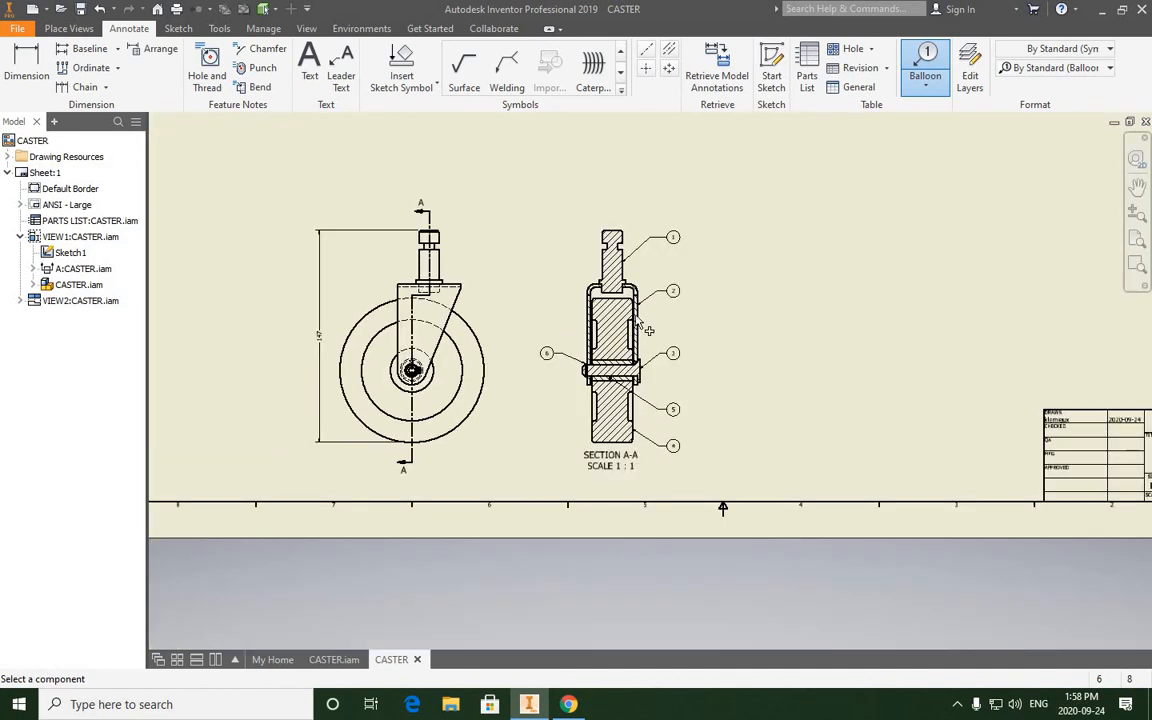
{"action": "scroll", "coordinate": [678, 275], "scroll_direction": "down", "scroll_amount": 8}
{"action": "middle_click_drag", "start_coordinate": [596, 300], "coordinate": [613, 467]}
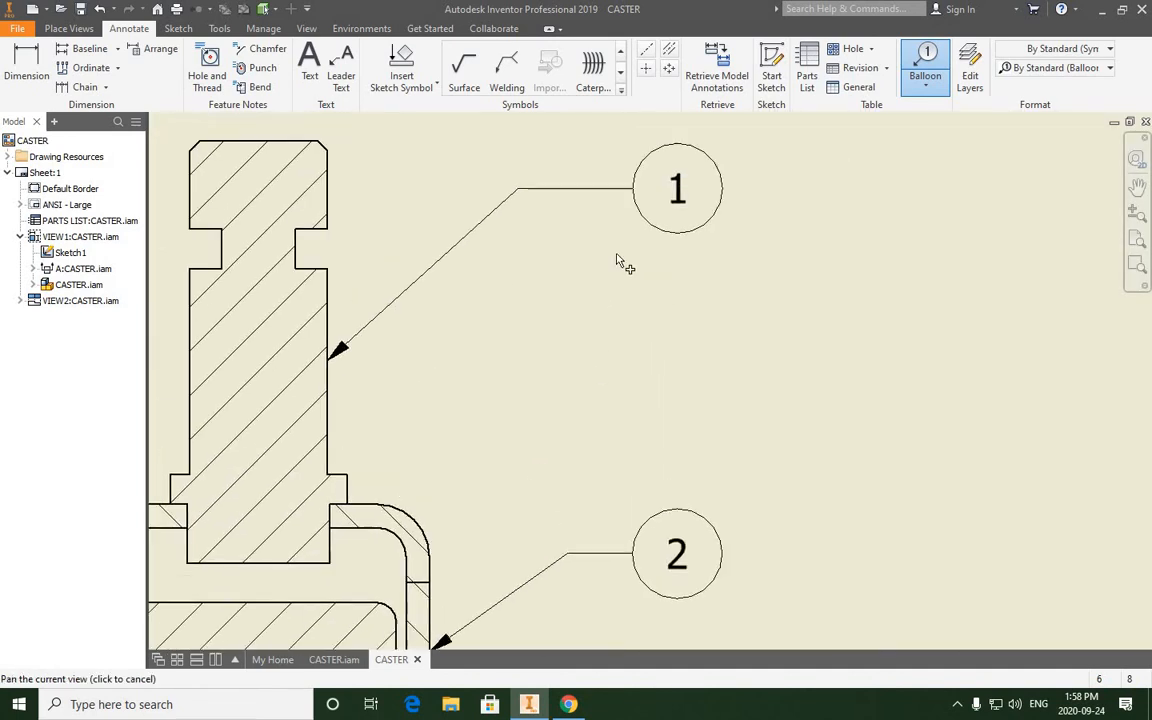
{"action": "middle_click_drag", "start_coordinate": [617, 256], "coordinate": [627, 275]}
{"action": "mouse_move", "coordinate": [593, 374]}
{"action": "middle_mouse_down"}
{"action": "mouse_move", "coordinate": [619, 354]}
{"action": "mouse_move", "coordinate": [593, 188]}
{"action": "middle_mouse_up"}
{"action": "middle_click_drag", "start_coordinate": [652, 430], "coordinate": [637, 242]}
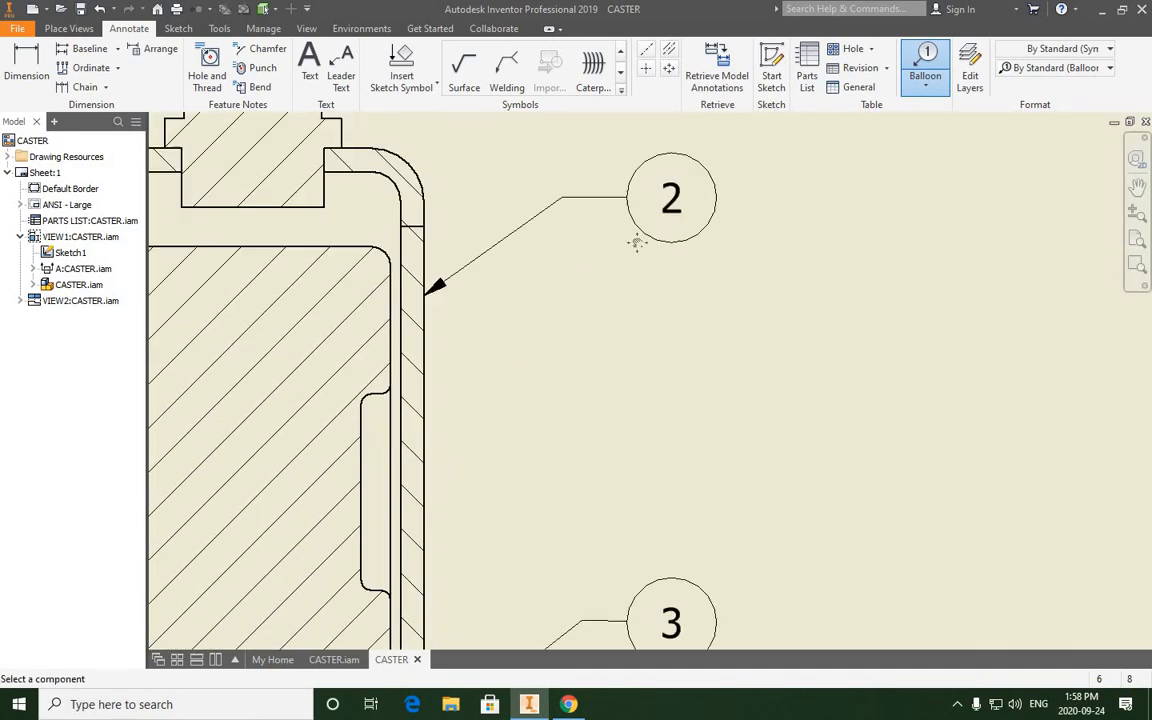
{"action": "middle_click_drag", "start_coordinate": [611, 637], "coordinate": [614, 403]}
{"action": "scroll", "coordinate": [650, 258], "scroll_direction": "down", "scroll_amount": 5}
{"action": "scroll", "coordinate": [661, 248], "scroll_direction": "up", "scroll_amount": 6}
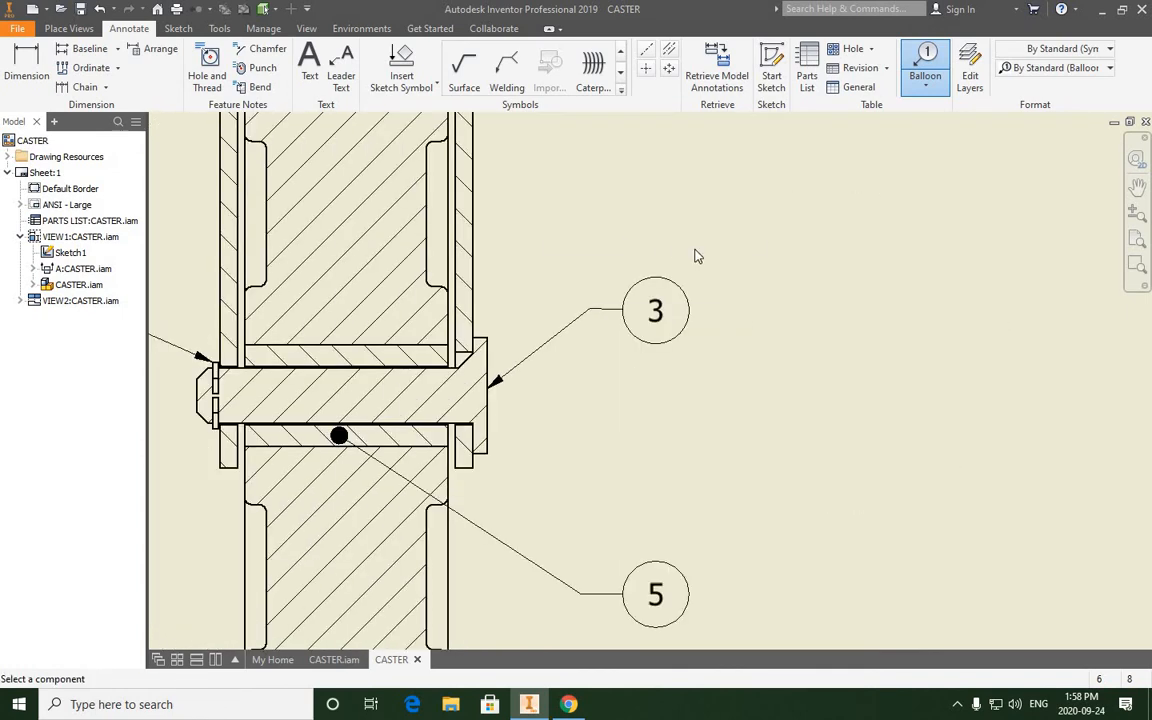
- Finish placing balloons and nudge the axle shaft's balloon slightly so its short leader shoulder is level
{"action": "right_click", "coordinate": [661, 247]}
{"action": "left_click", "coordinate": [584, 247]}
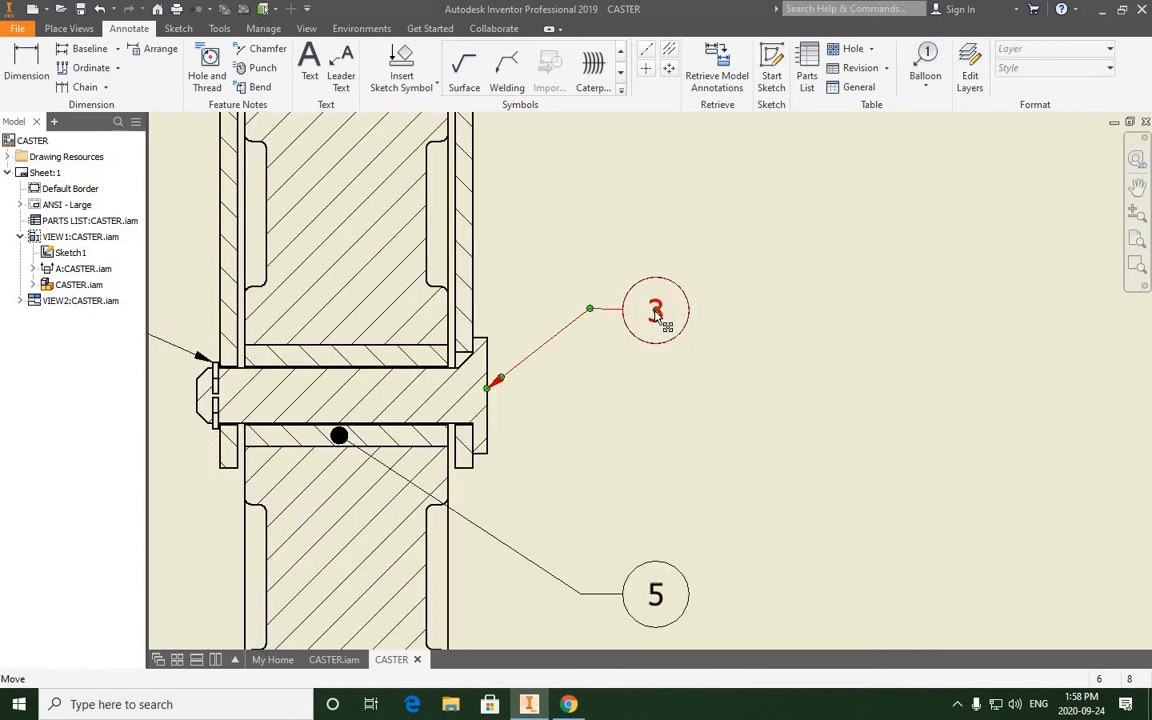
{"action": "scroll", "coordinate": [657, 314], "scroll_direction": "down", "scroll_amount": 3}
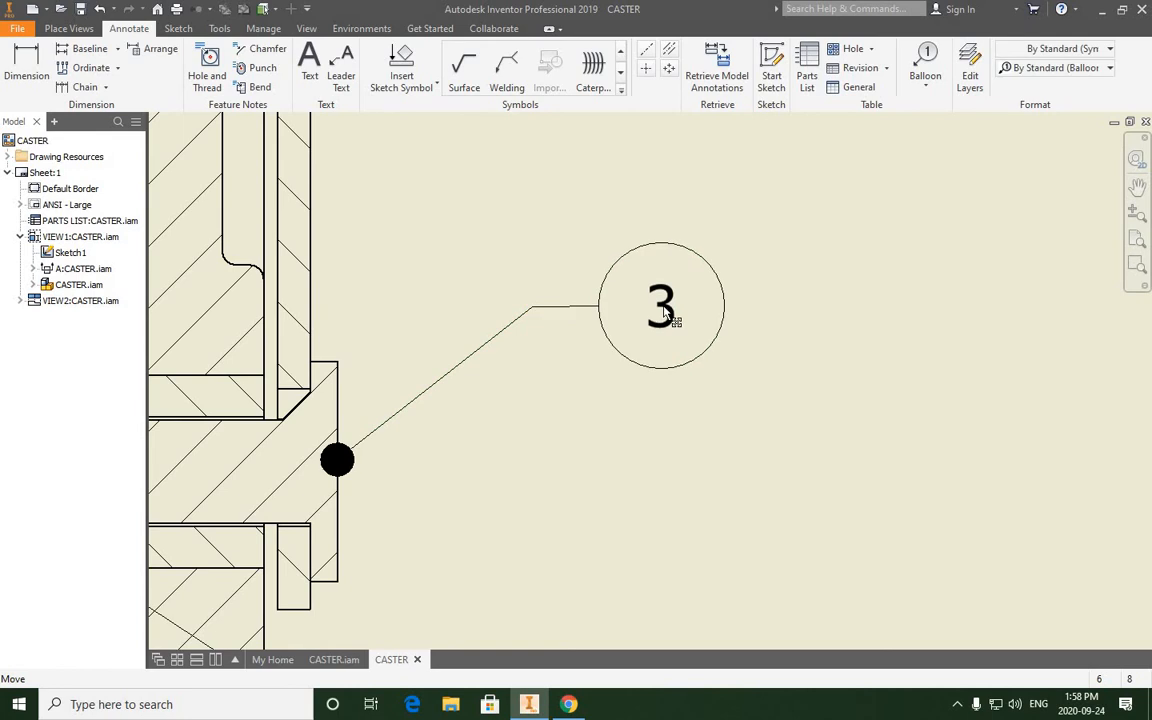
{"action": "left_click_drag", "start_coordinate": [663, 306], "coordinate": [663, 308]}
{"action": "scroll", "coordinate": [573, 330], "scroll_direction": "up", "scroll_amount": 2}
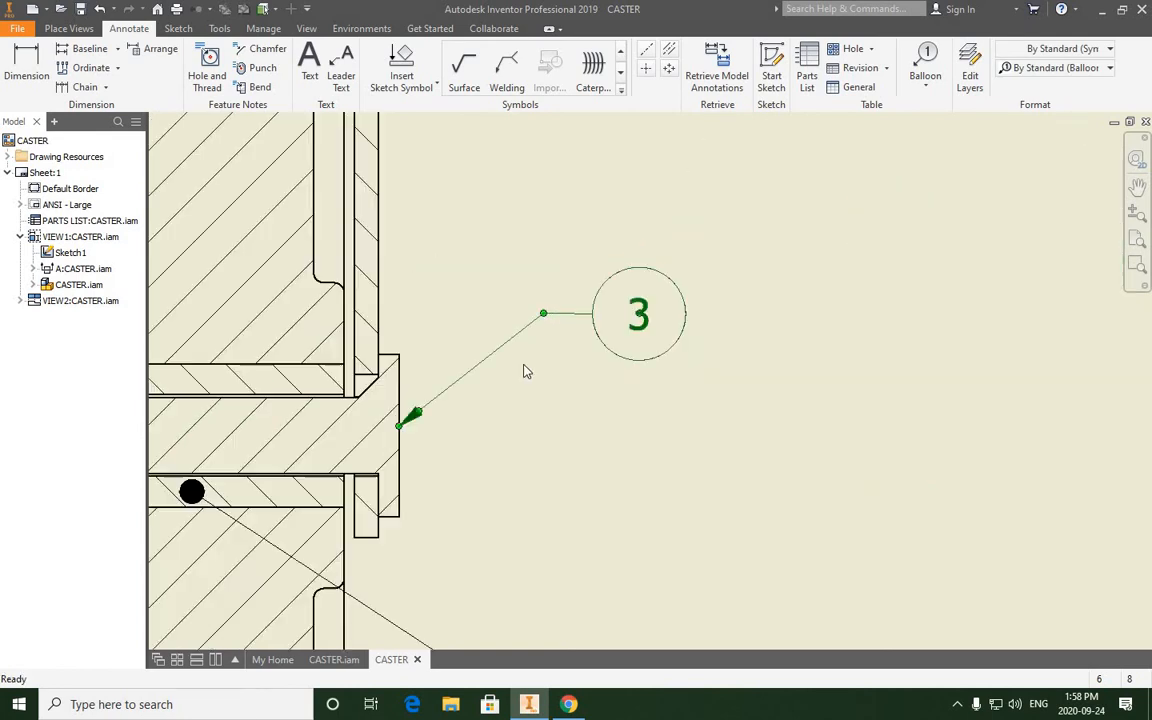
{"action": "scroll", "coordinate": [525, 366], "scroll_direction": "up", "scroll_amount": 2}
{"action": "left_click", "coordinate": [678, 404]}
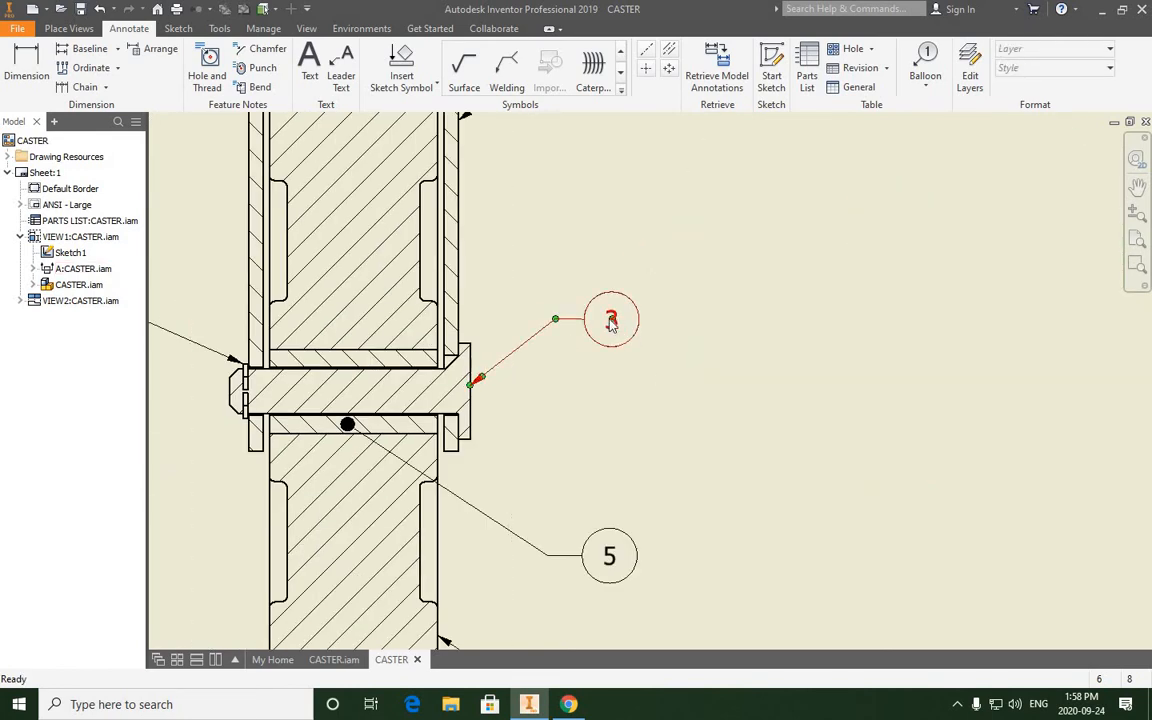
- Examine the adjusted balloons in section A-A, the overall sheet layout and the title block
{"action": "scroll", "coordinate": [605, 325], "scroll_direction": "down", "scroll_amount": 3}
{"action": "scroll", "coordinate": [604, 324], "scroll_direction": "down", "scroll_amount": 2}
{"action": "scroll", "coordinate": [680, 308], "scroll_direction": "up", "scroll_amount": 6}
{"action": "middle_click_drag", "start_coordinate": [682, 430], "coordinate": [633, 343]}
{"action": "scroll", "coordinate": [632, 341], "scroll_direction": "down", "scroll_amount": 4}
{"action": "scroll", "coordinate": [632, 347], "scroll_direction": "up", "scroll_amount": 6}
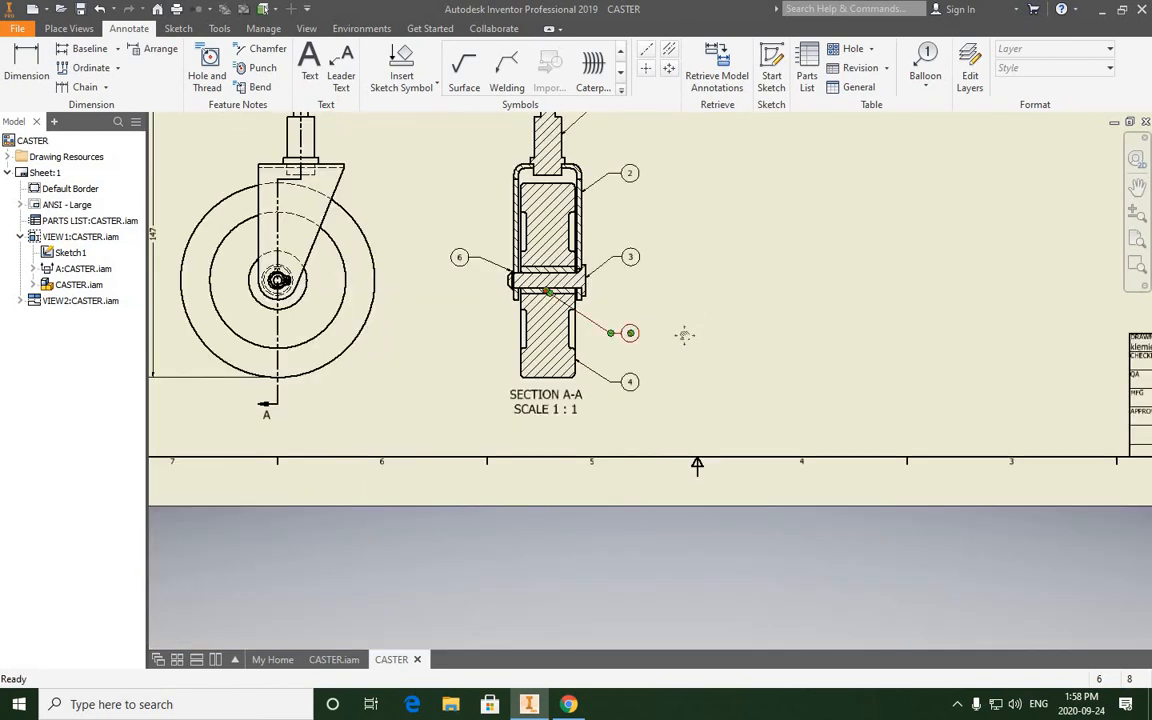
{"action": "middle_click_drag", "start_coordinate": [673, 325], "coordinate": [627, 399]}
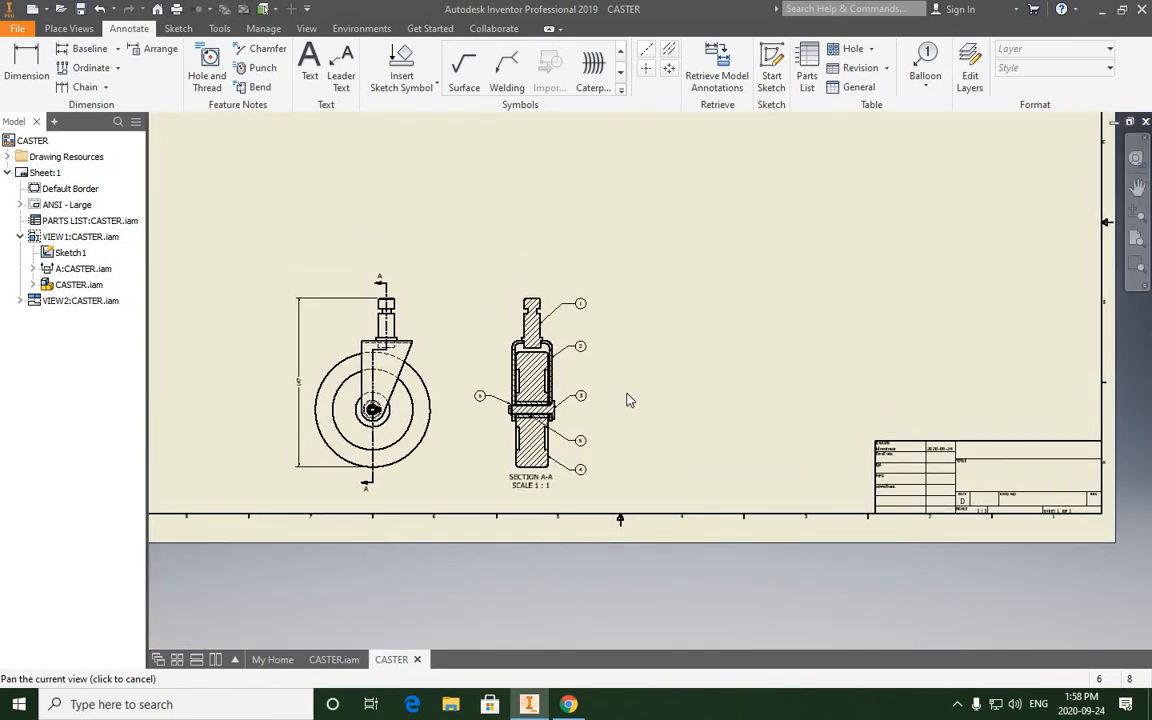
{"action": "scroll", "coordinate": [627, 397], "scroll_direction": "up", "scroll_amount": 5}
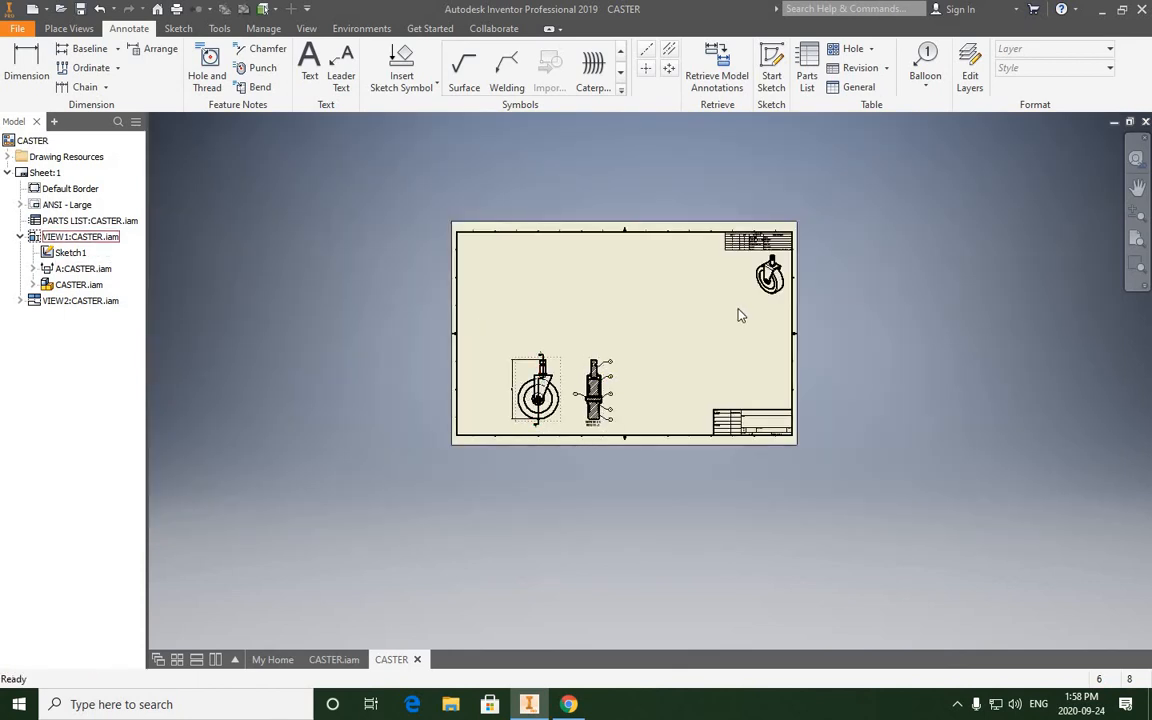
{"action": "scroll", "coordinate": [740, 420], "scroll_direction": "down", "scroll_amount": 3}
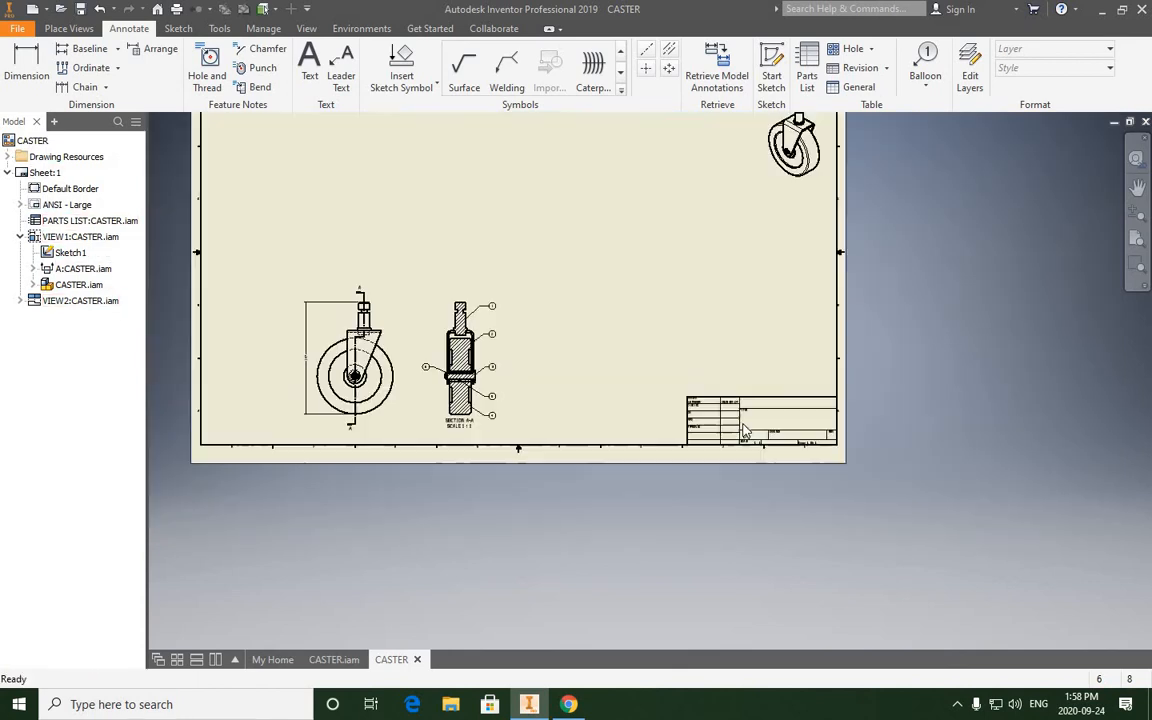
{"action": "middle_click_drag", "start_coordinate": [676, 452], "coordinate": [693, 494]}
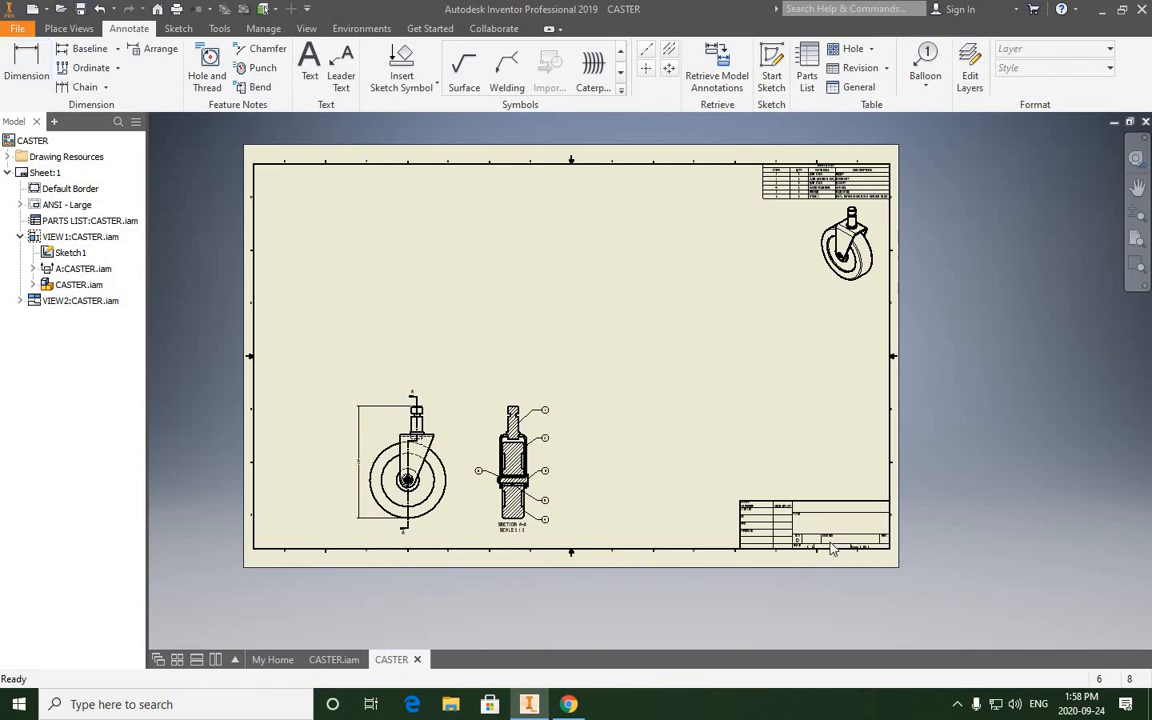
{"action": "scroll", "coordinate": [833, 548], "scroll_direction": "down", "scroll_amount": 4}
{"action": "scroll", "coordinate": [831, 547], "scroll_direction": "up", "scroll_amount": 3}
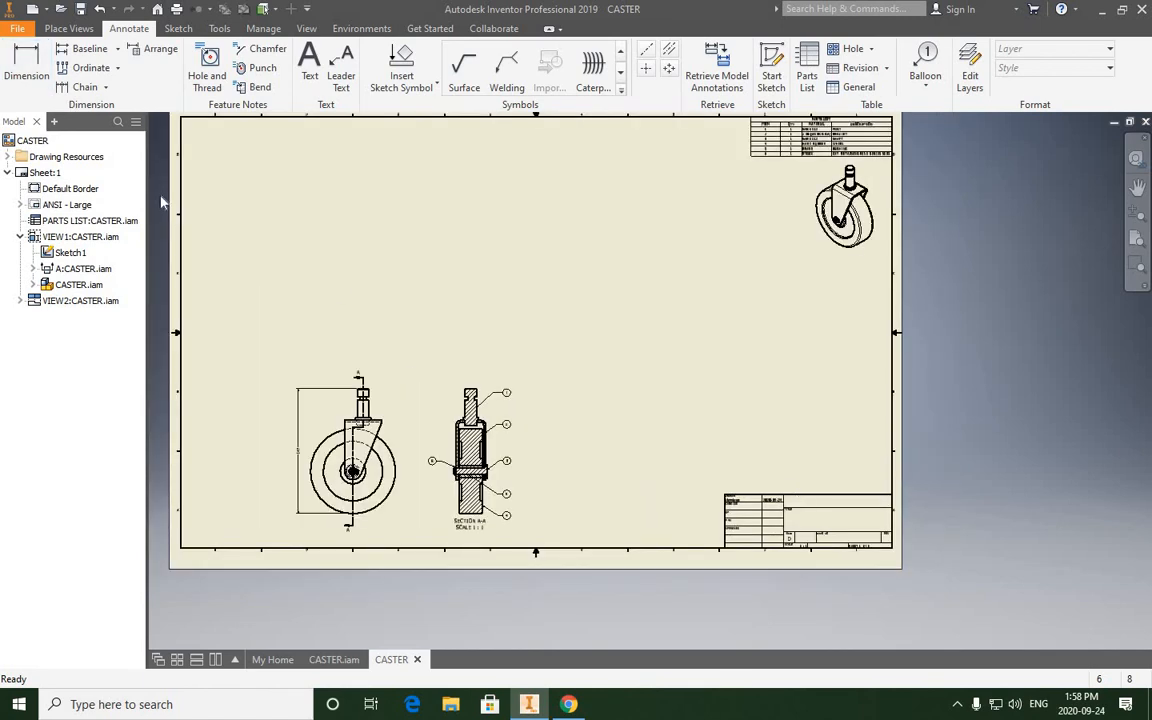
- In the drawing's iProperties, set the title to CASTER ASSEMBLY + DETAILS and the company to ANCASTER HIGH SCHOOL
{"action": "left_click", "coordinate": [18, 28]}
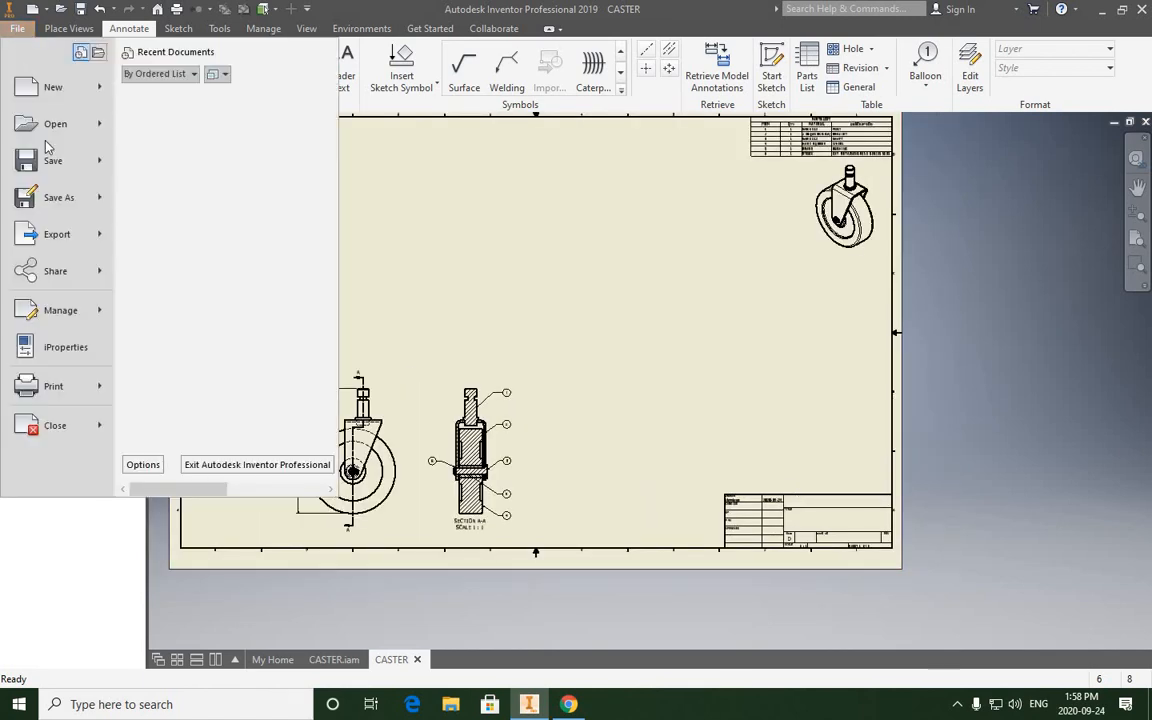
{"action": "left_click", "coordinate": [57, 350]}
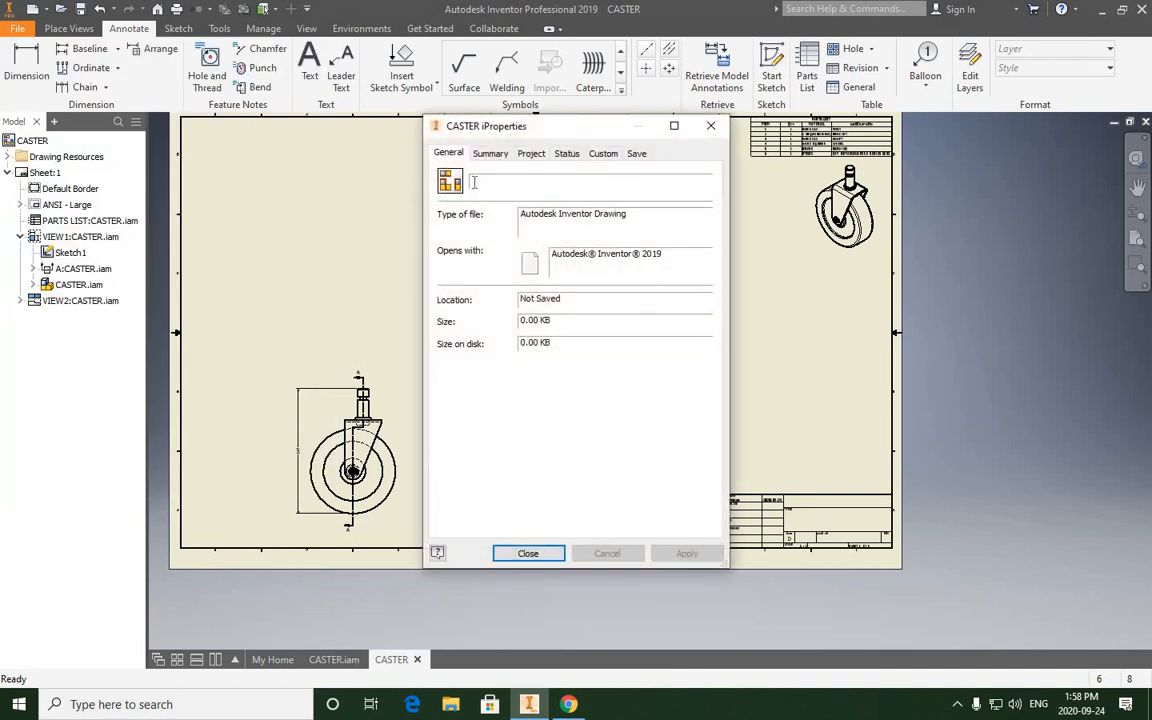
{"action": "left_click", "coordinate": [489, 155]}
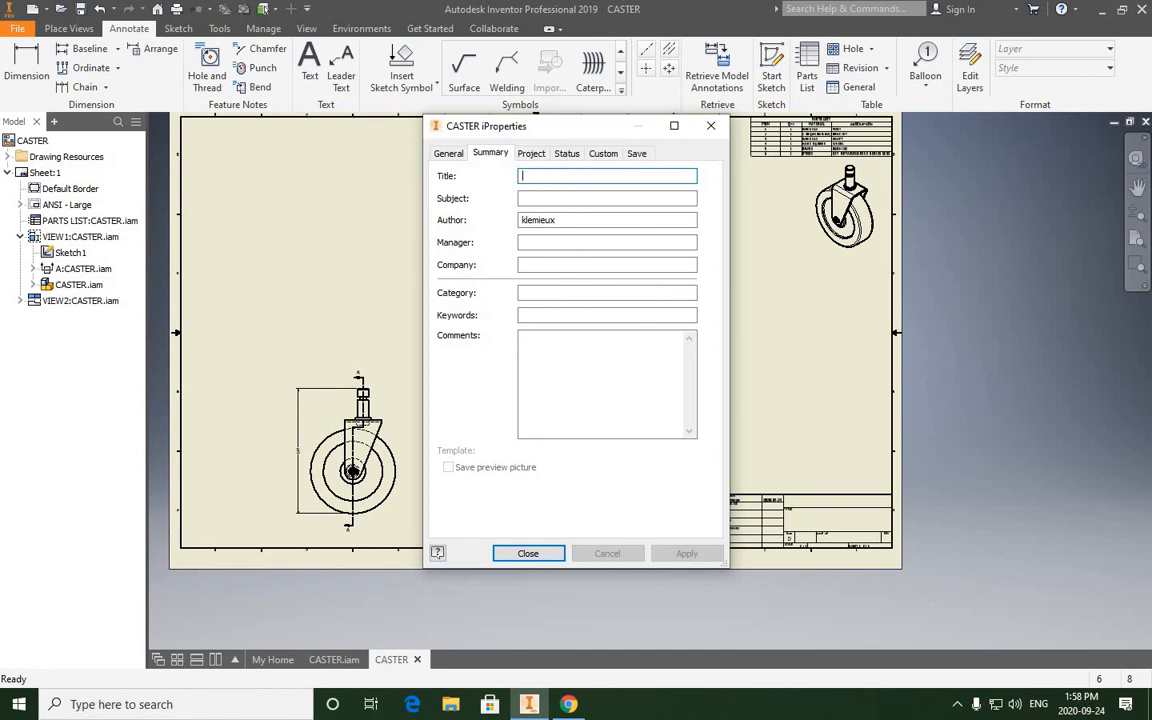
{"action": "type", "text": "CASTER ASSEMBLY +"}
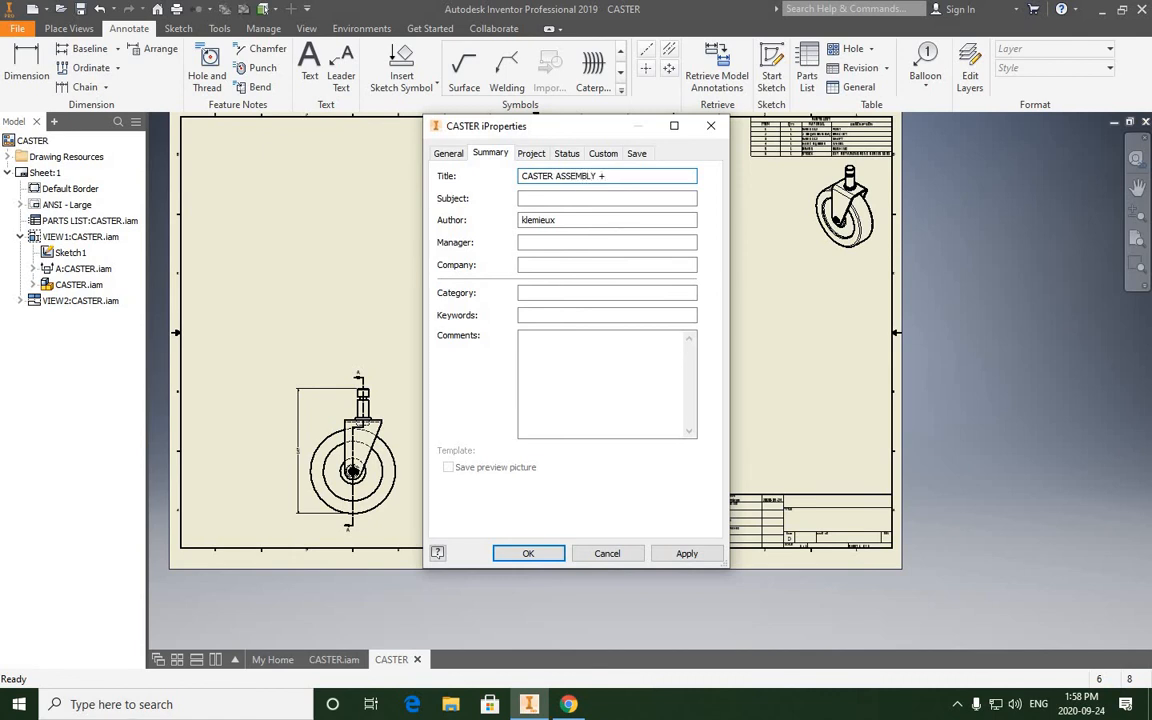
{"action": "type", "text": "ETAILS"}
{"action": "left_click", "coordinate": [533, 264]}
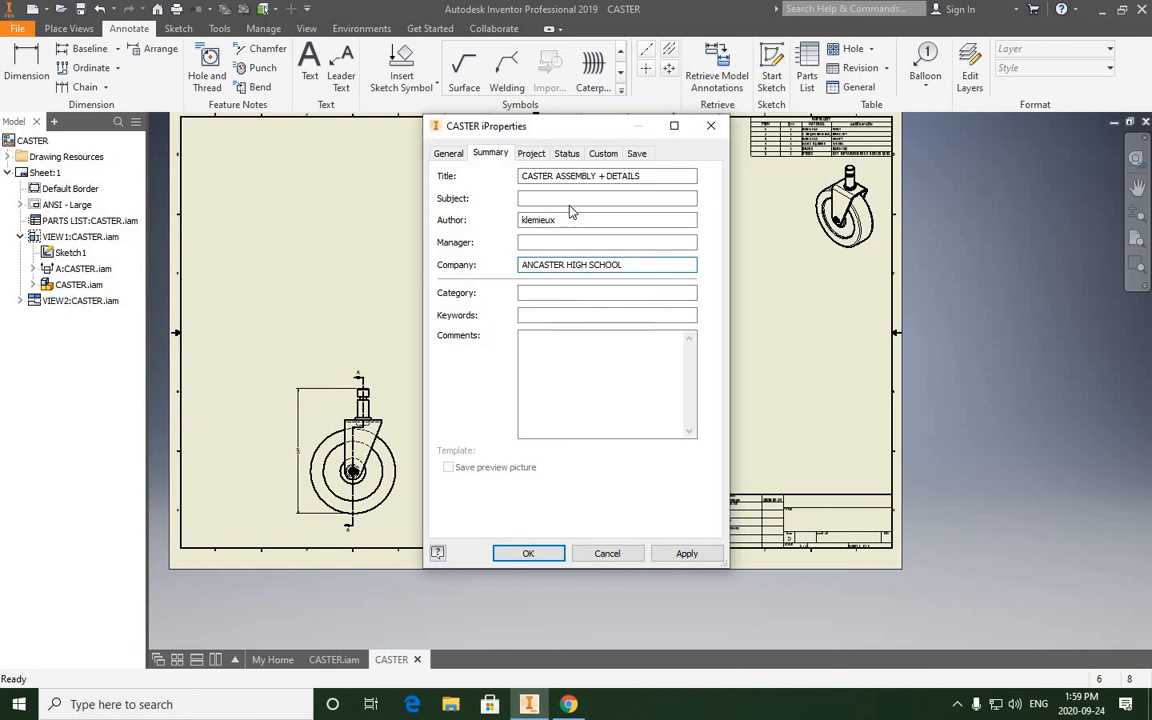
- Set the drawing's part number to 4M1-01 and its revision number to 0 in the project properties
{"action": "left_click", "coordinate": [531, 155]}
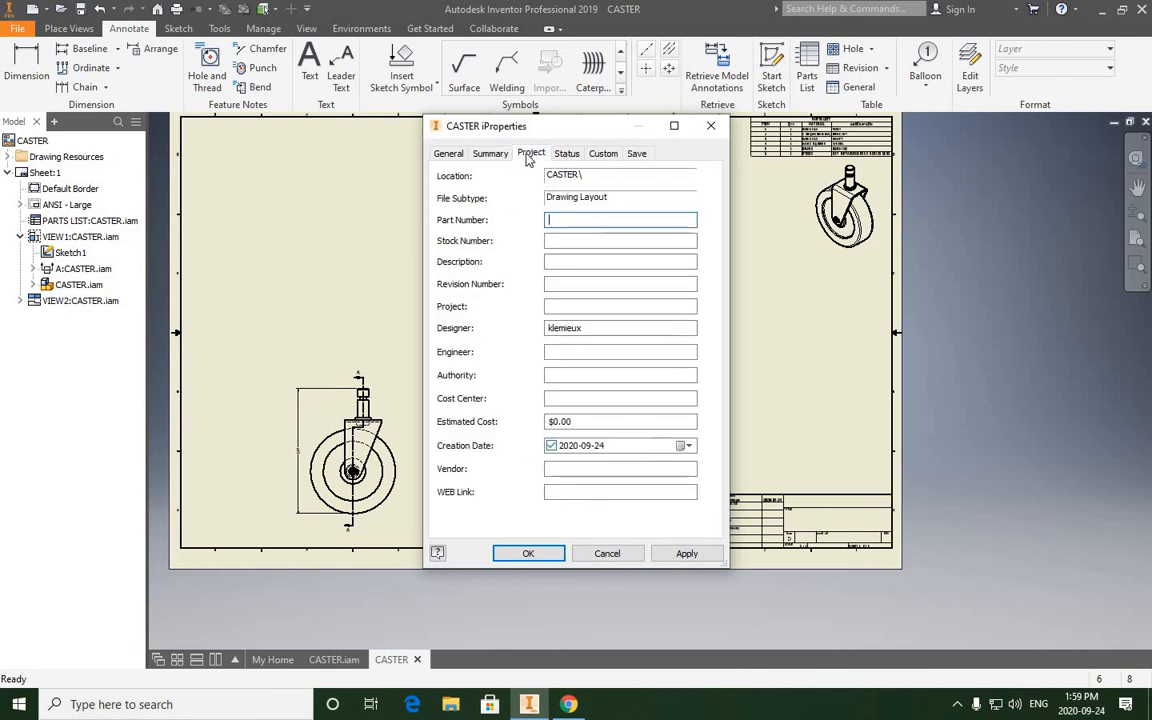
{"action": "left_click", "coordinate": [557, 220]}
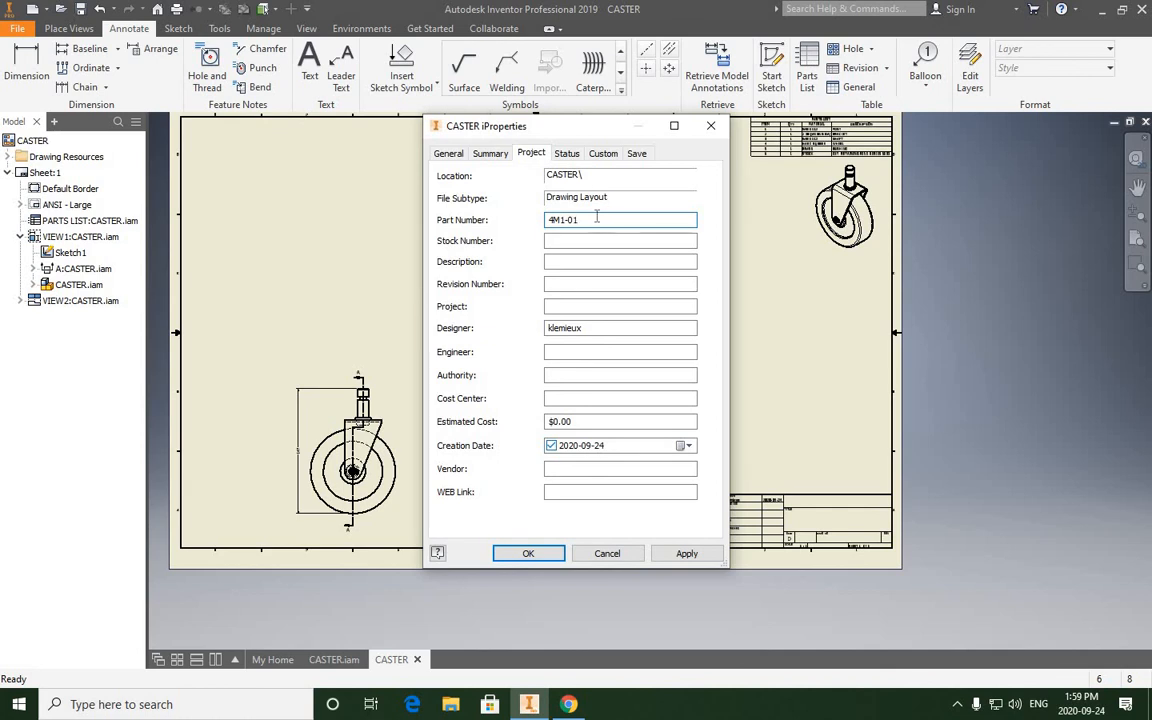
{"action": "left_click", "coordinate": [563, 284]}
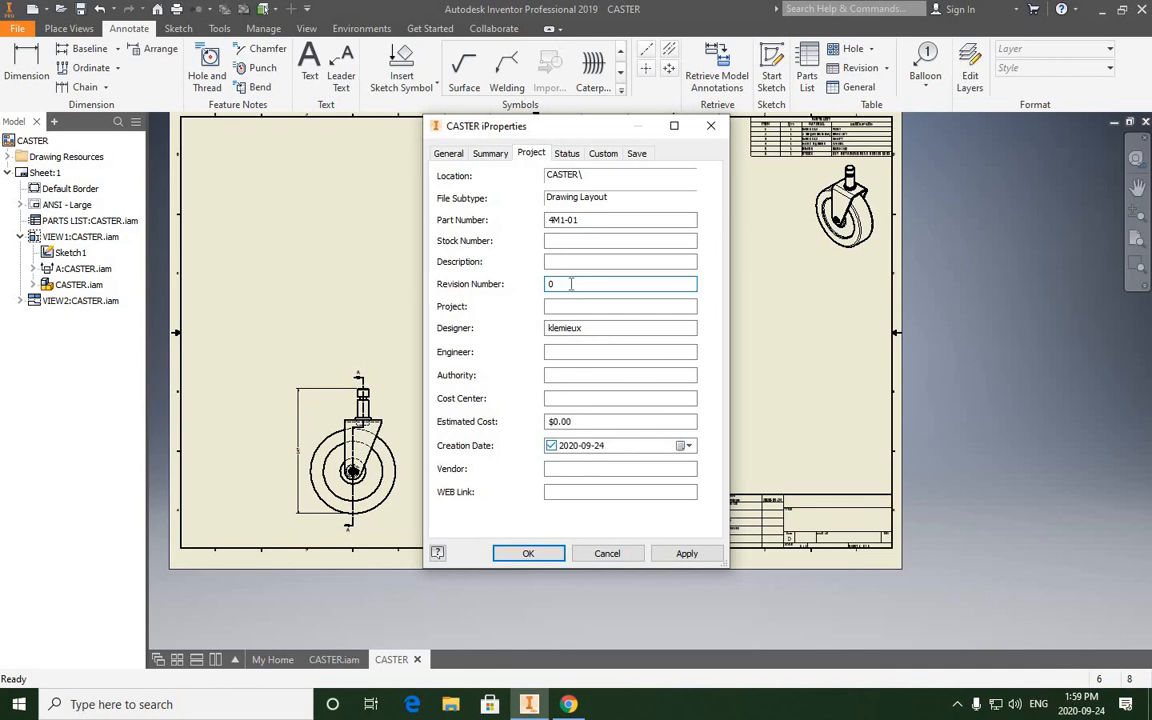
- Replace the author entry in the summary properties with the drafter's initial and surname in capitals
{"action": "left_click", "coordinate": [490, 156]}
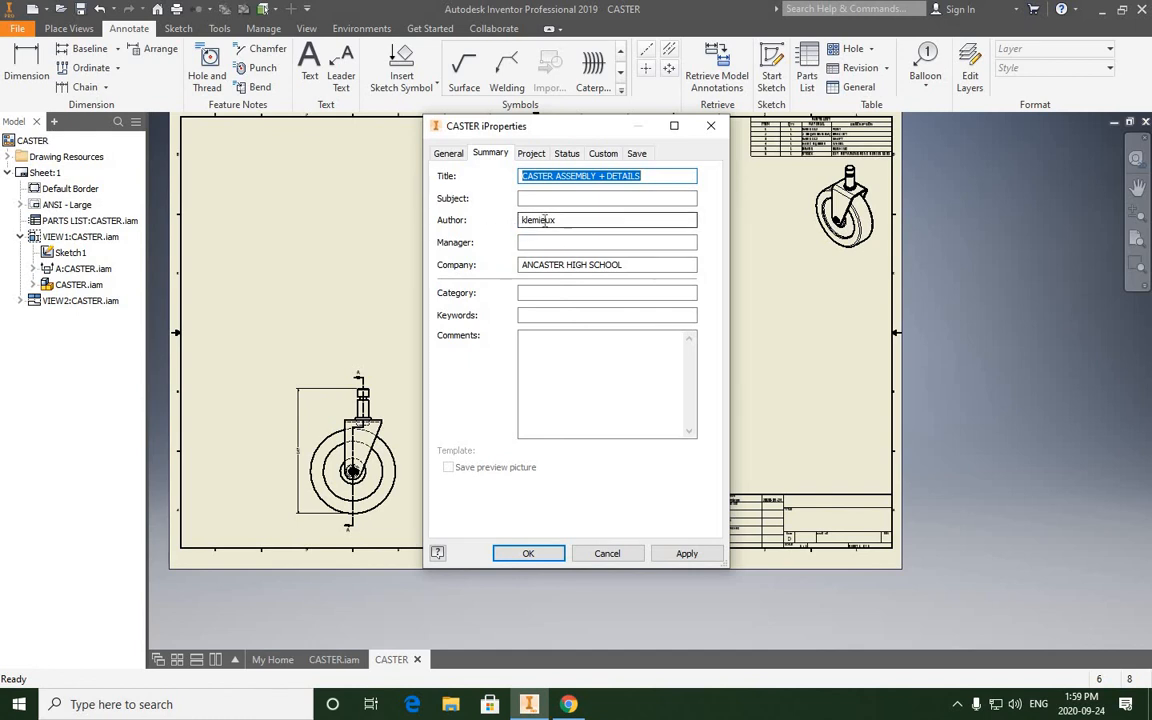
{"action": "double_click", "coordinate": [490, 221]}
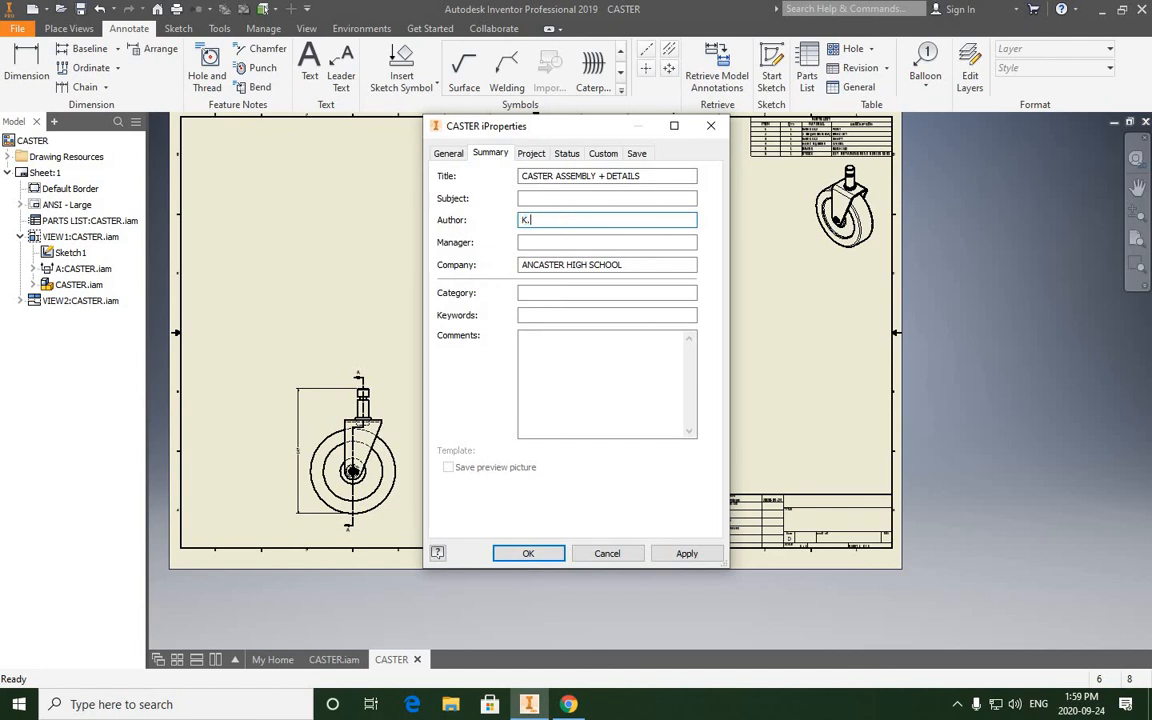
{"action": "type", "text": "LEMIEUX"}
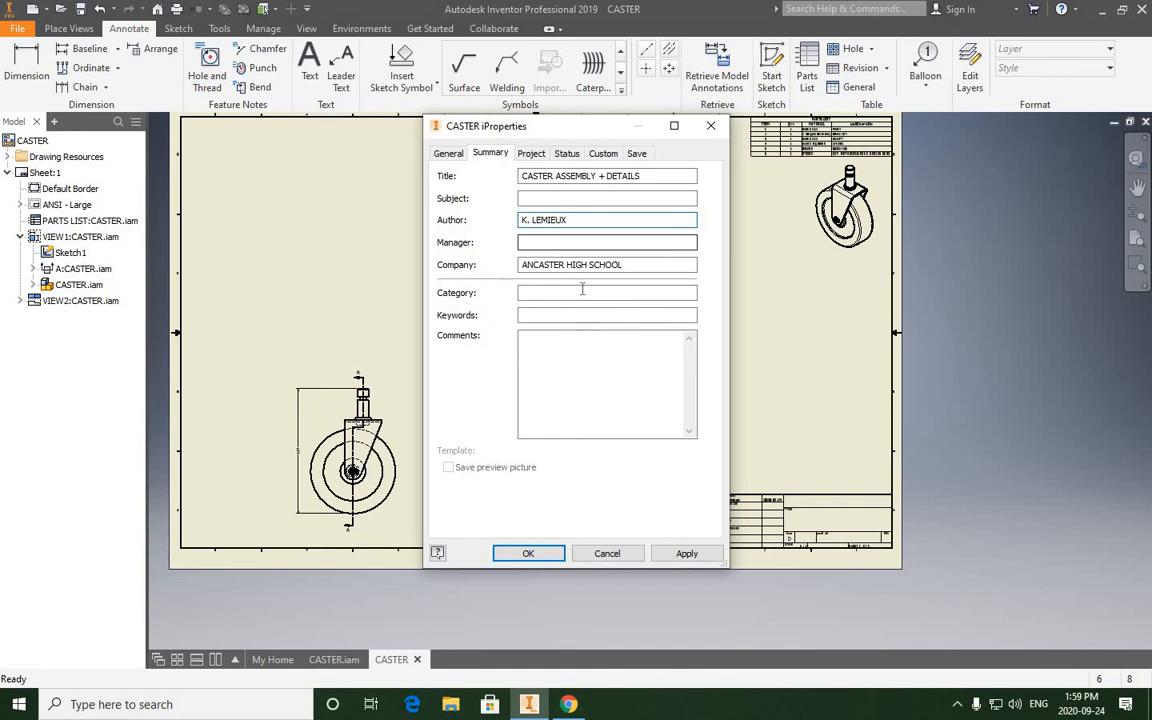
- In the drawing's status properties, enter the checker's initial and surname in capitals, enable the checked date 2020-09-24, and apply the changes
{"action": "left_click", "coordinate": [566, 154]}
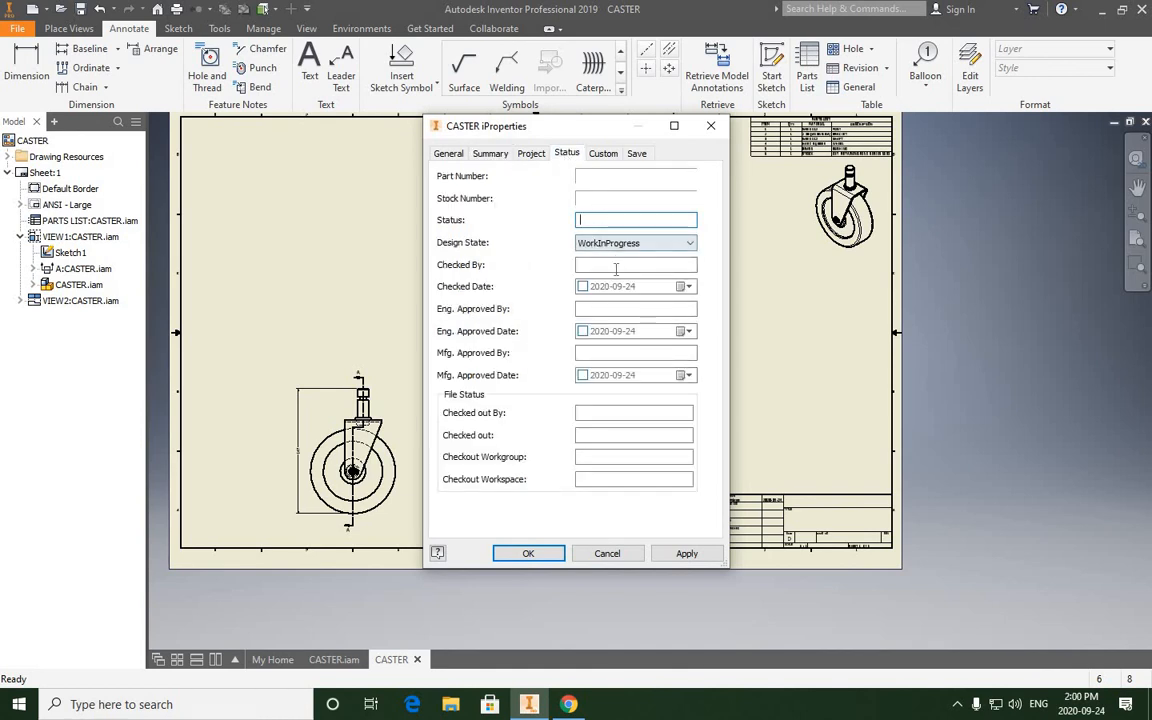
{"action": "left_click", "coordinate": [593, 265]}
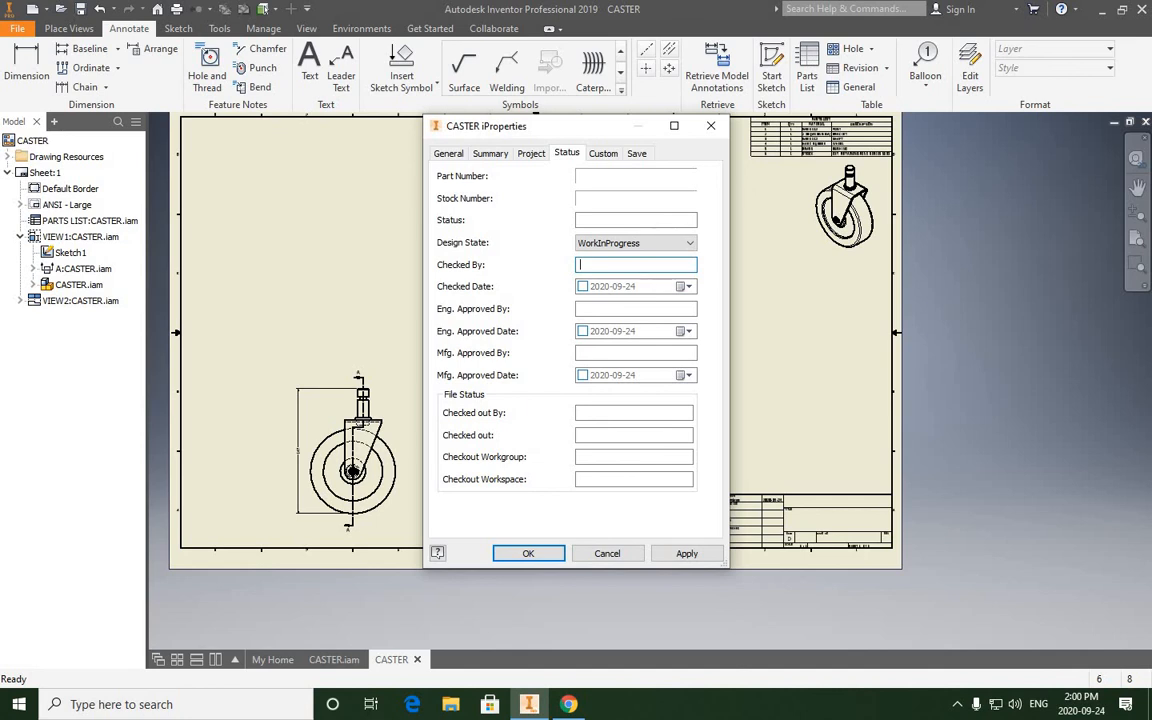
{"action": "type", "text": "J. VALLANCE"}
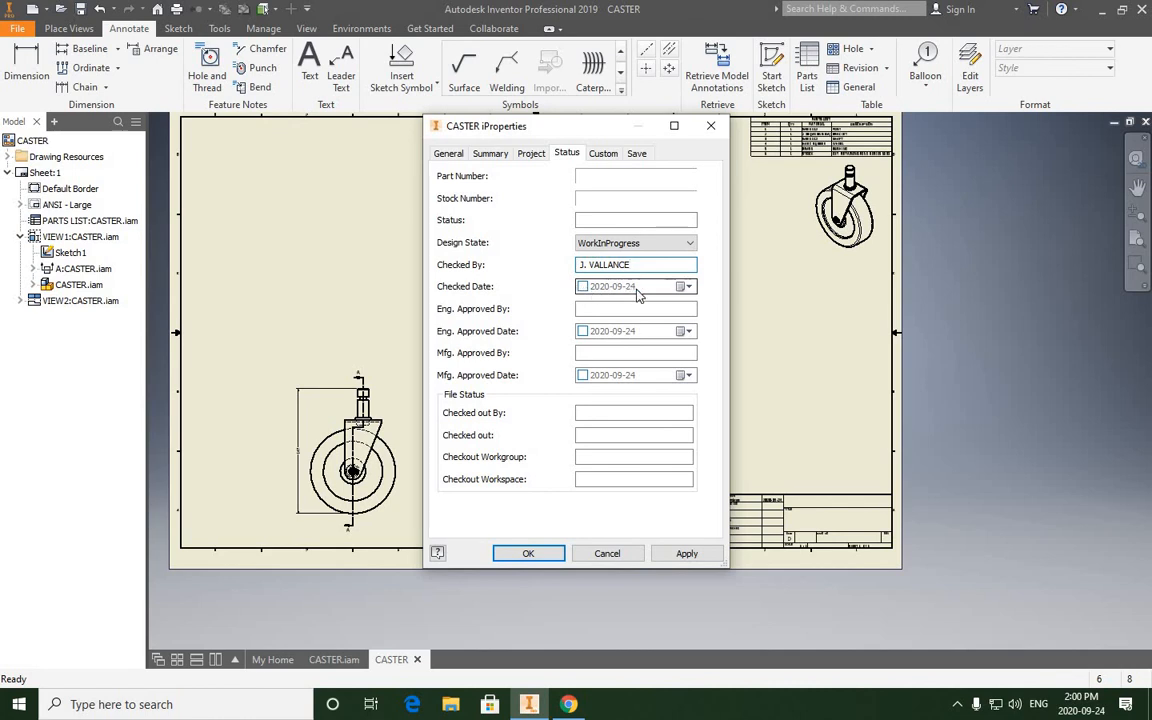
{"action": "left_click", "coordinate": [583, 287]}
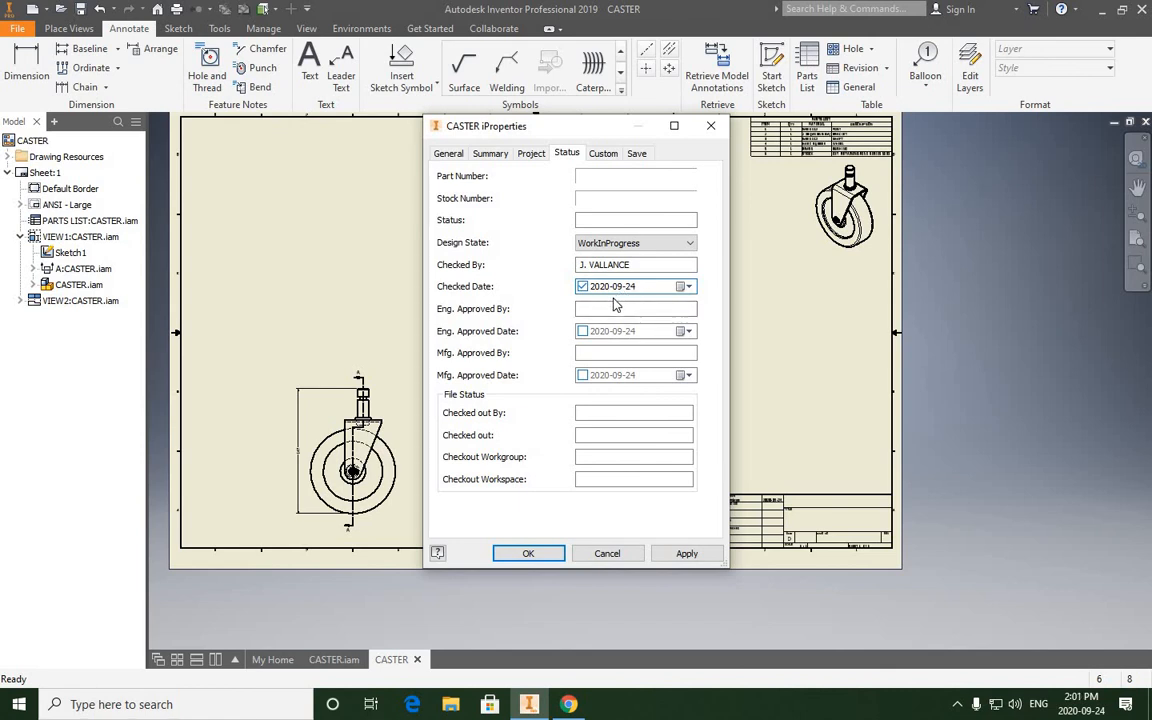
{"action": "left_click", "coordinate": [686, 553]}
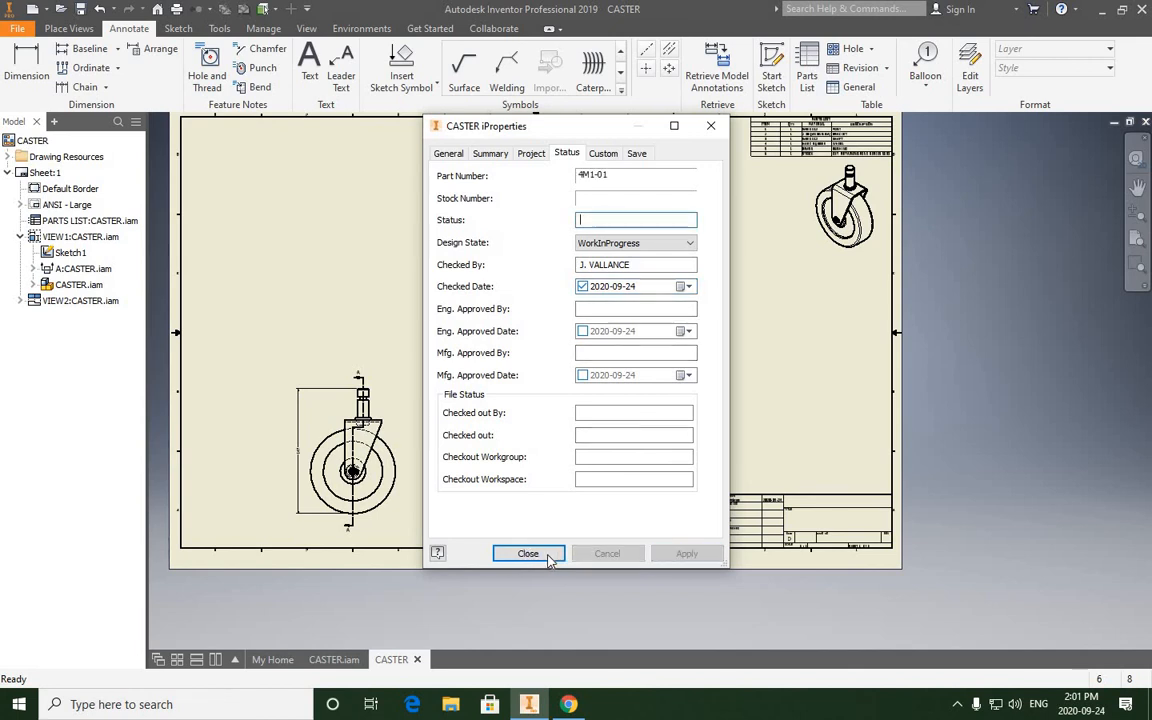
{"action": "left_click", "coordinate": [528, 553]}
- Examine the title block's drawn, checked, company, title, drawing number and revision entries, as well as the overall sheet layout
{"action": "scroll", "coordinate": [740, 482], "scroll_direction": "up", "scroll_amount": 5}
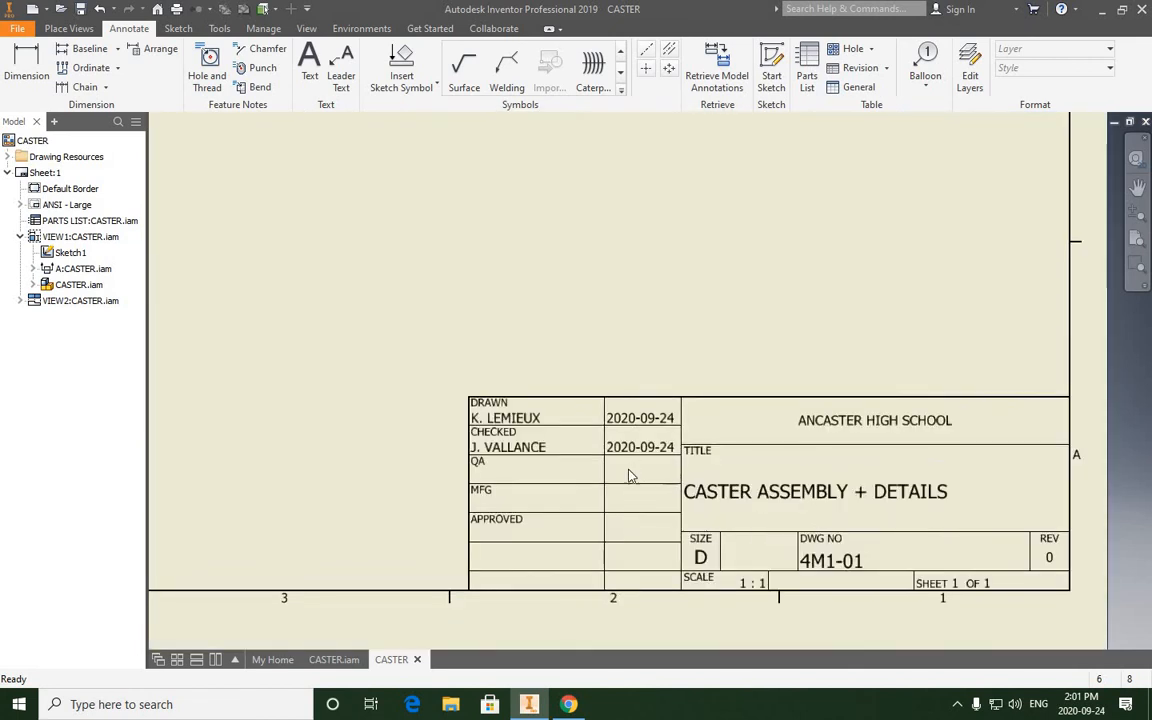
{"action": "middle_click_drag", "start_coordinate": [629, 476], "coordinate": [445, 434]}
{"action": "scroll", "coordinate": [365, 449], "scroll_direction": "up", "scroll_amount": 3}
{"action": "scroll", "coordinate": [365, 449], "scroll_direction": "down", "scroll_amount": 3}
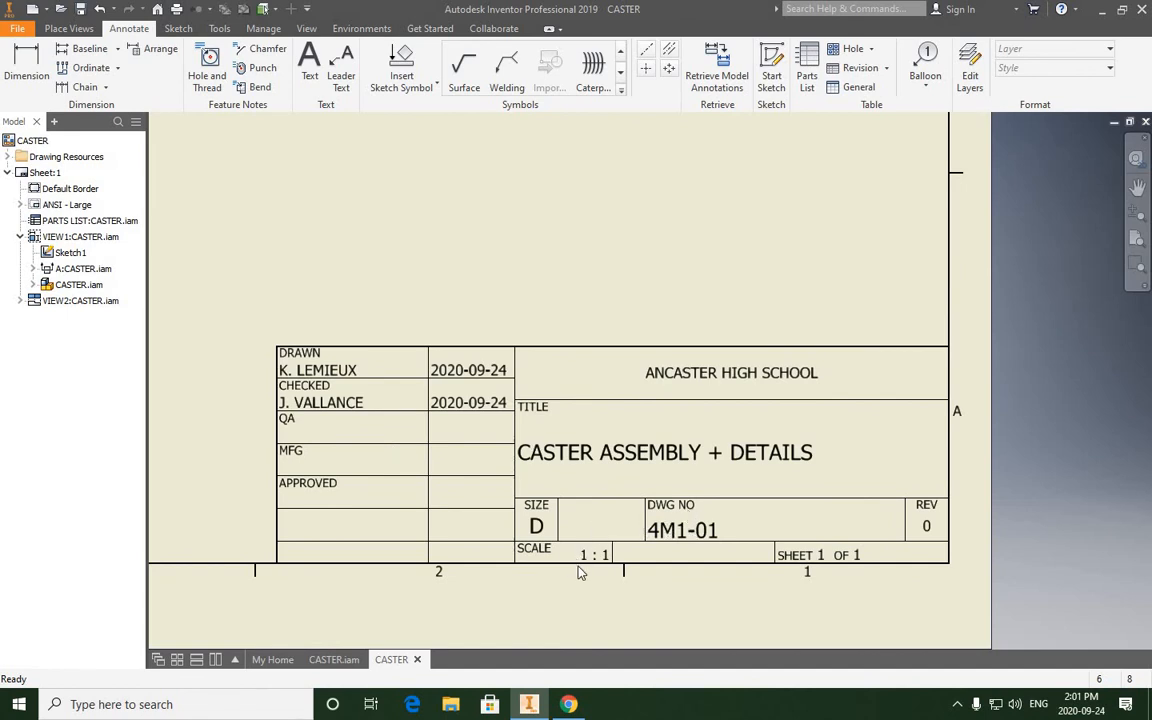
{"action": "scroll", "coordinate": [590, 565], "scroll_direction": "up", "scroll_amount": 3}
{"action": "scroll", "coordinate": [598, 545], "scroll_direction": "down", "scroll_amount": 2}
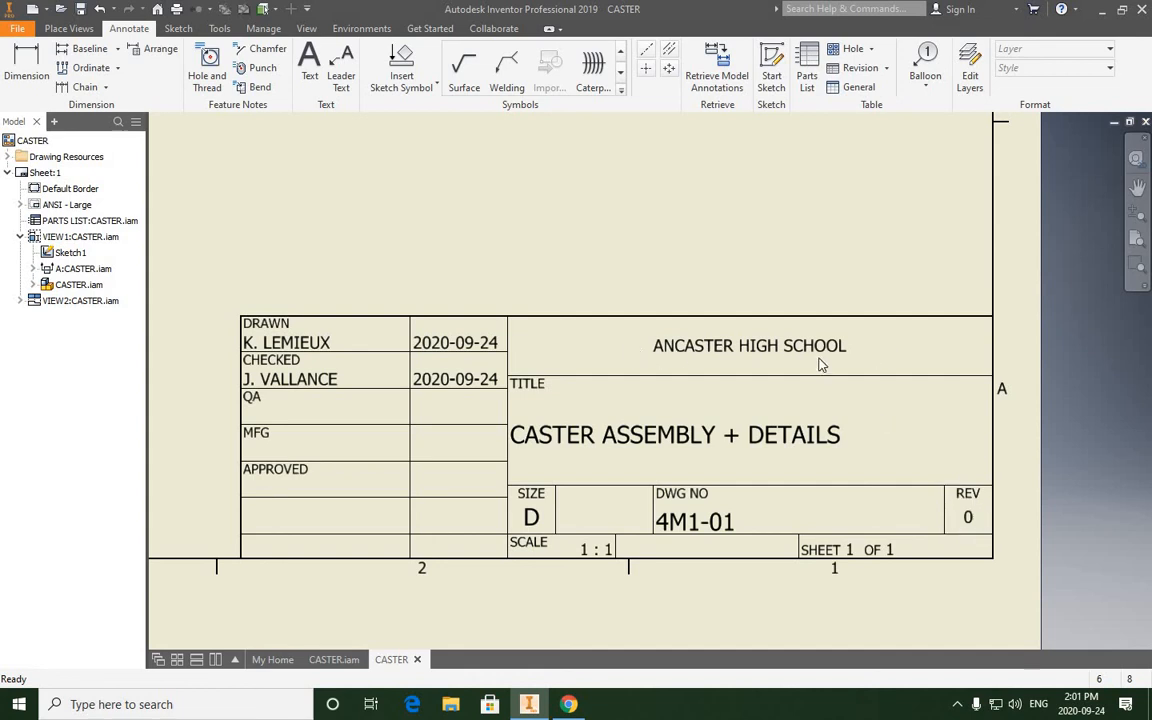
{"action": "middle_click_drag", "start_coordinate": [732, 363], "coordinate": [885, 366]}
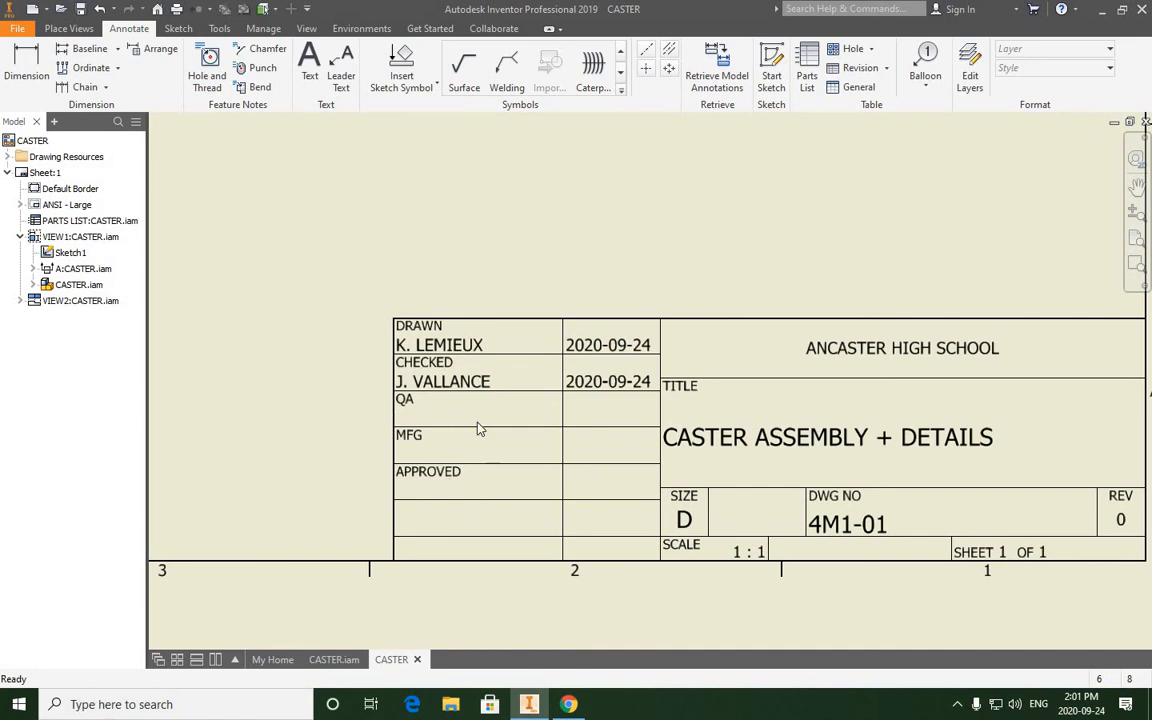
{"action": "scroll", "coordinate": [548, 490], "scroll_direction": "up", "scroll_amount": 10}
{"action": "mouse_move", "coordinate": [514, 430]}
{"action": "middle_mouse_down"}
{"action": "mouse_move", "coordinate": [751, 427]}
{"action": "mouse_move", "coordinate": [708, 447]}
{"action": "mouse_move", "coordinate": [681, 441]}
{"action": "middle_mouse_up"}
{"action": "scroll", "coordinate": [740, 432], "scroll_direction": "down", "scroll_amount": 3}
{"action": "scroll", "coordinate": [681, 440], "scroll_direction": "down", "scroll_amount": 6}
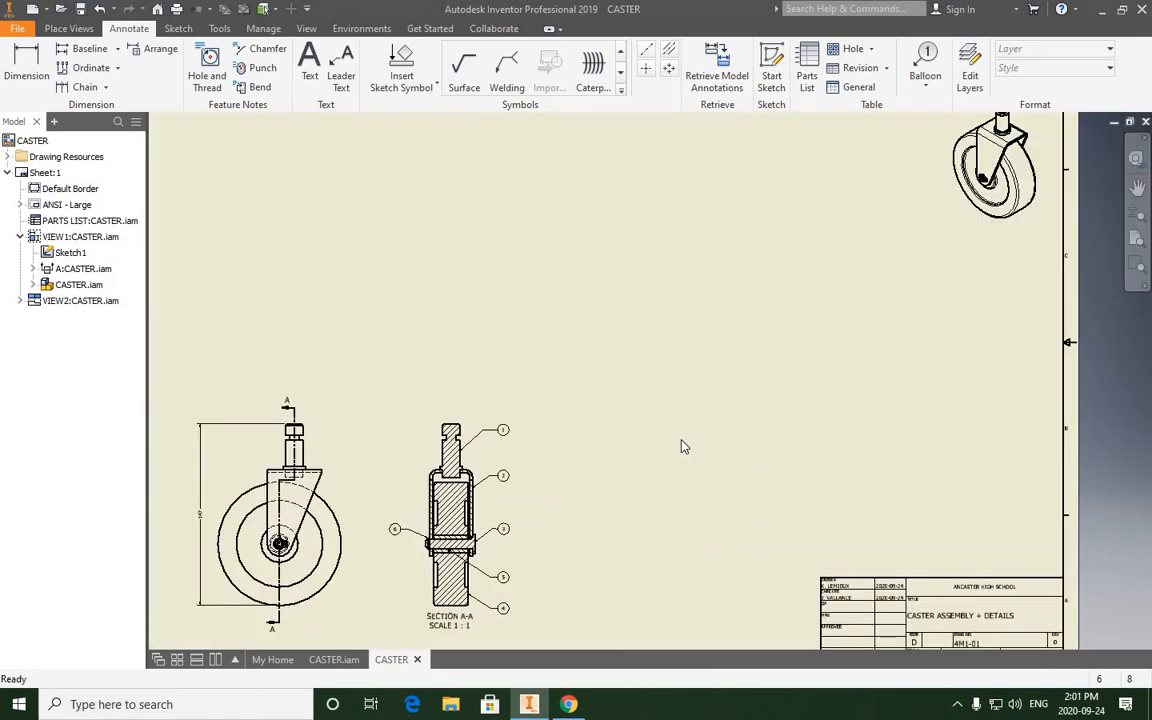
{"action": "scroll", "coordinate": [680, 439], "scroll_direction": "up", "scroll_amount": 5}
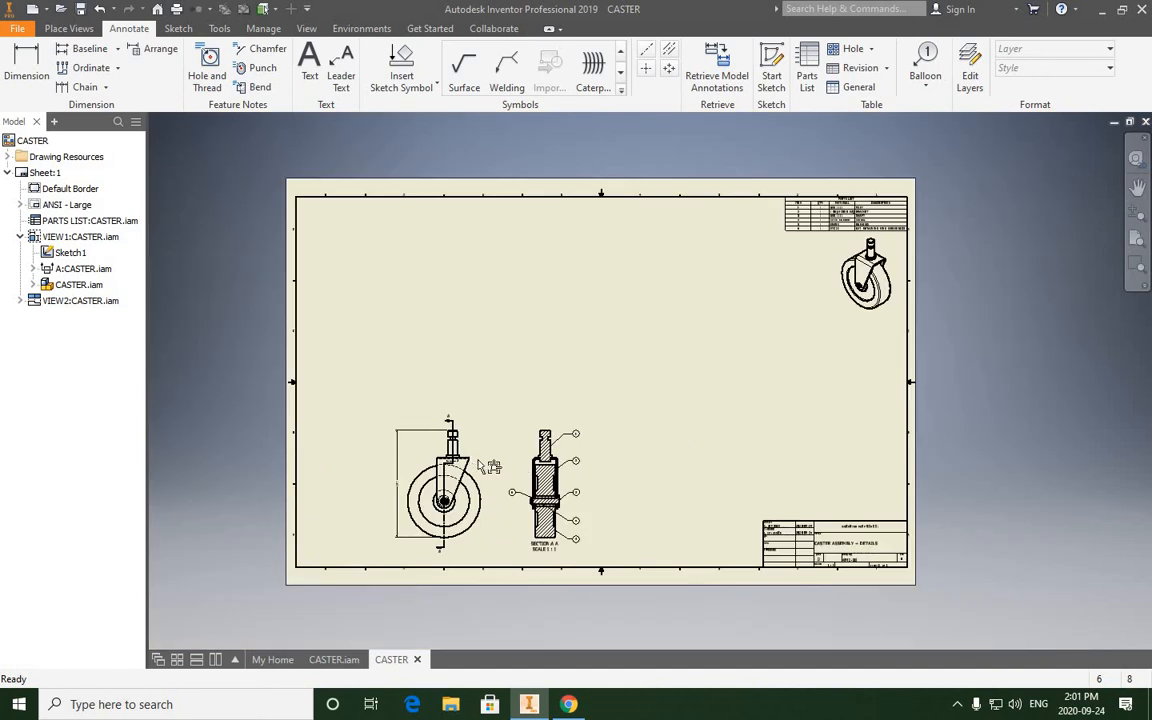